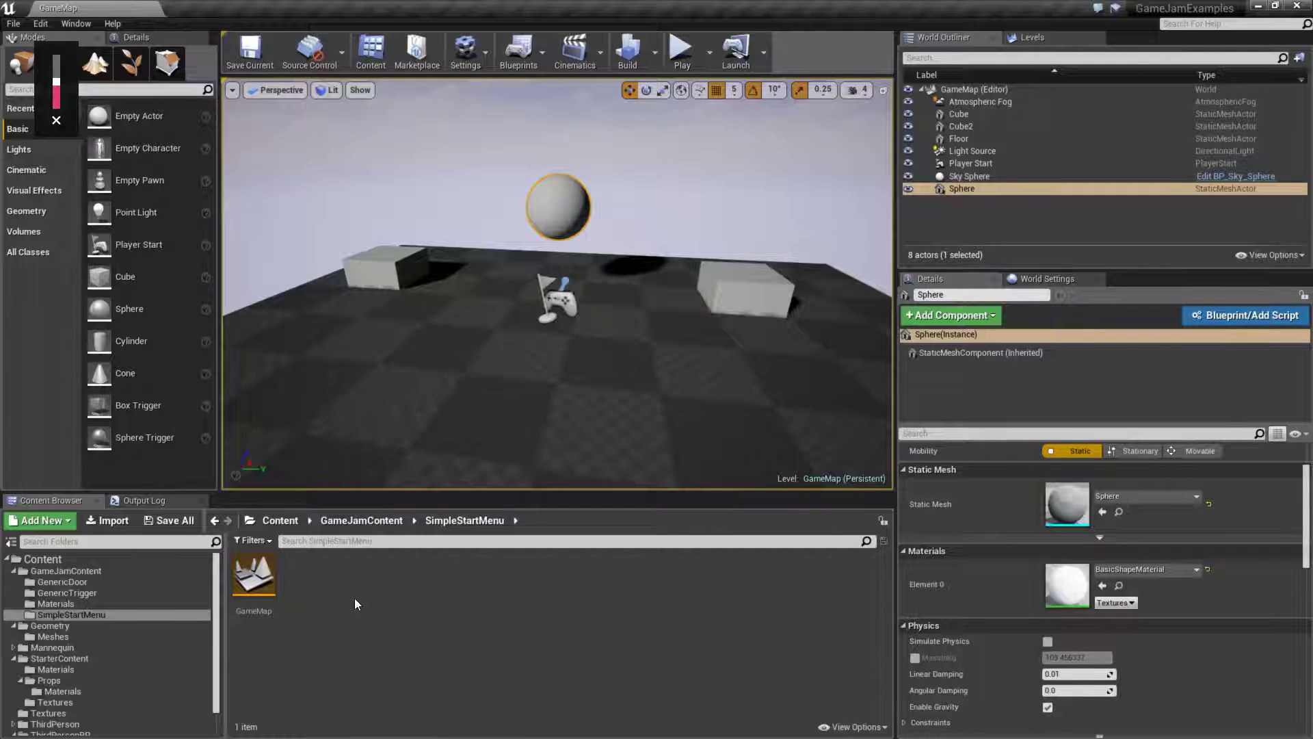
Create a new level named MainMenuMap in the SimpleStartMenu folder.
{"action": "right_click", "coordinate": [310, 594]}
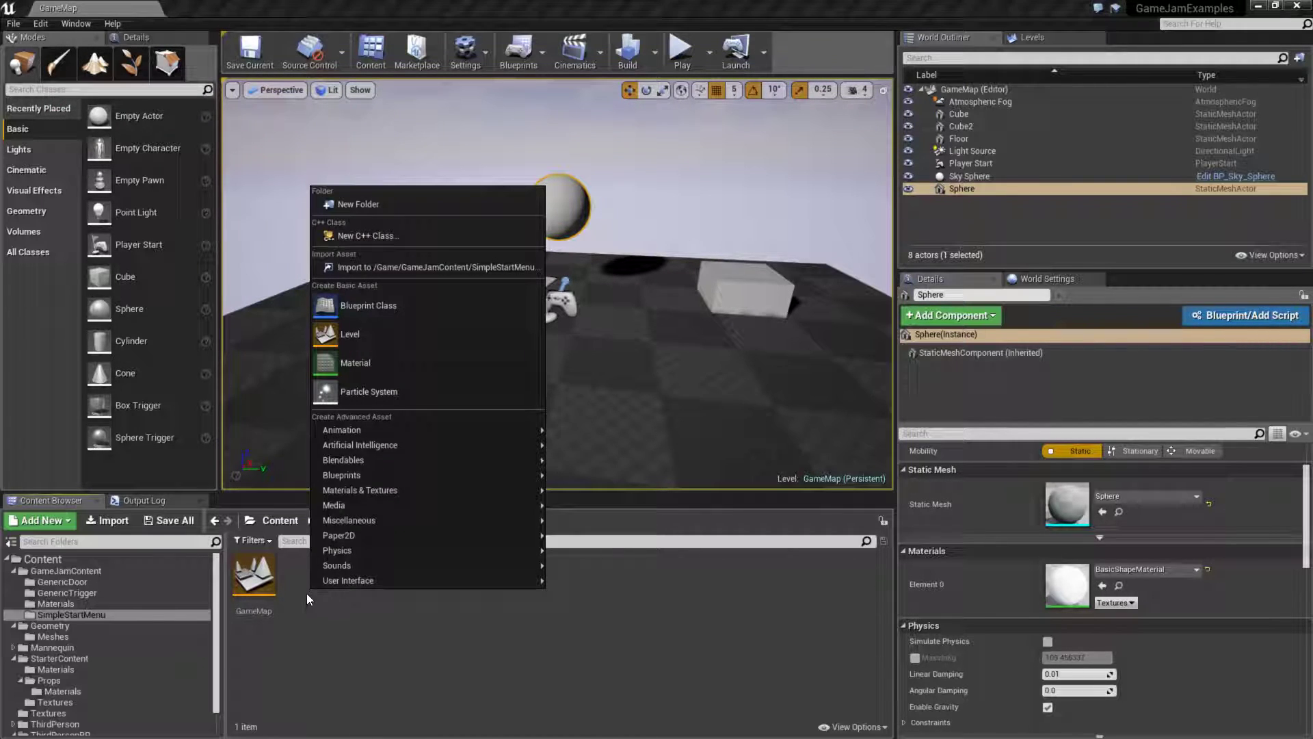
{"action": "left_click", "coordinate": [384, 334]}
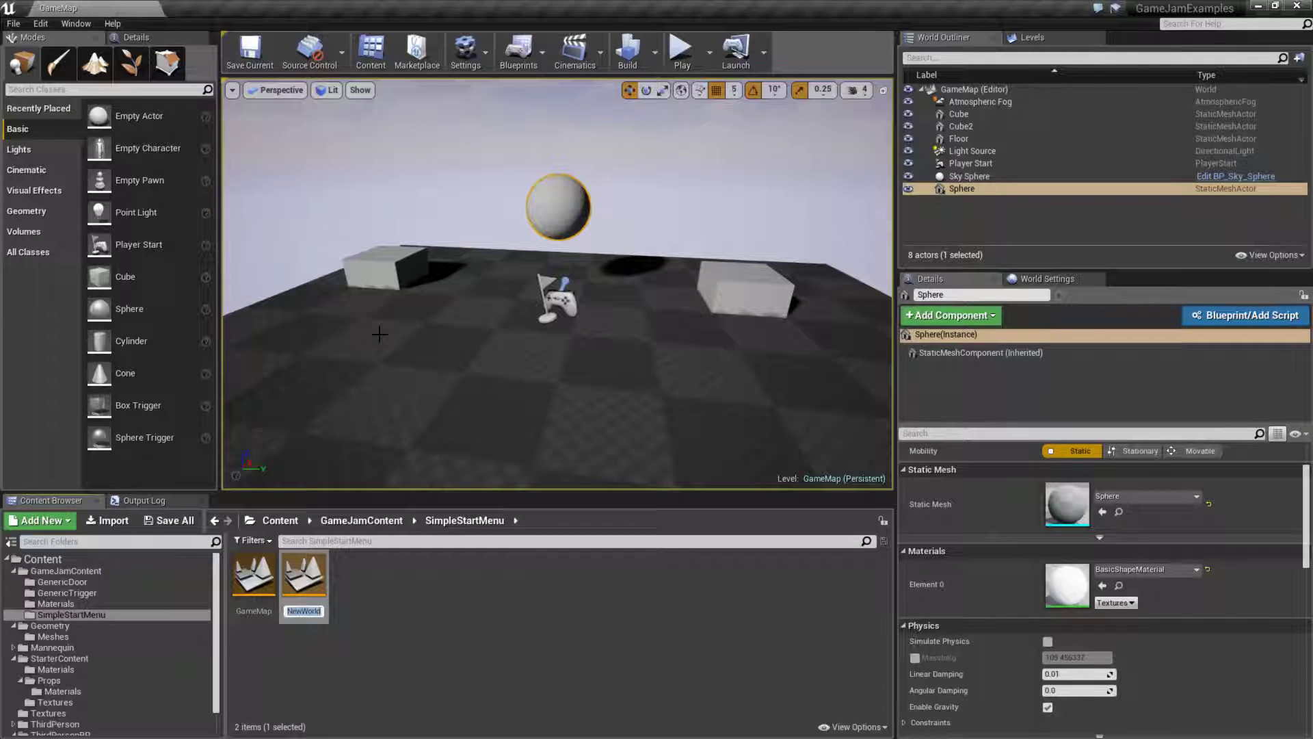
{"action": "type", "text": "Main"}
{"action": "type", "text": "MenuMap"}
{"action": "key", "text": "Return"}
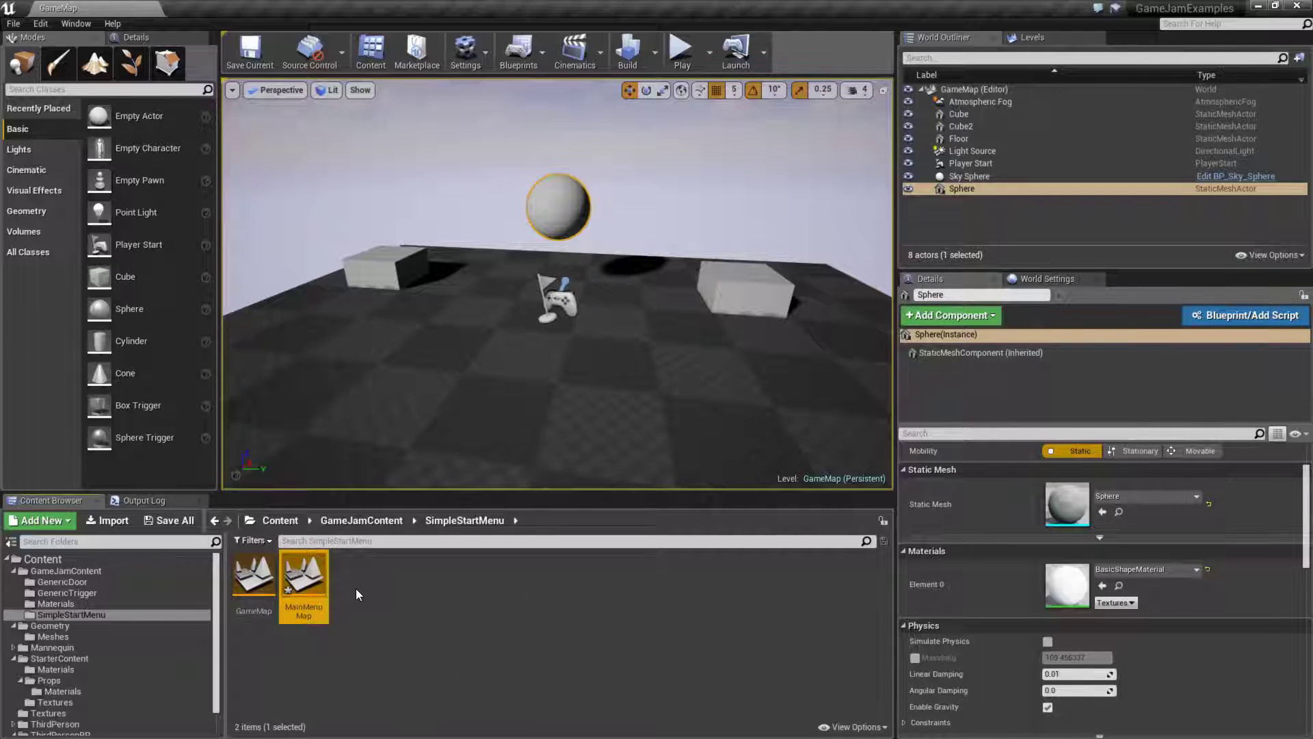
Open the MainMenuMap level for editing.
{"action": "right_click", "coordinate": [385, 592]}
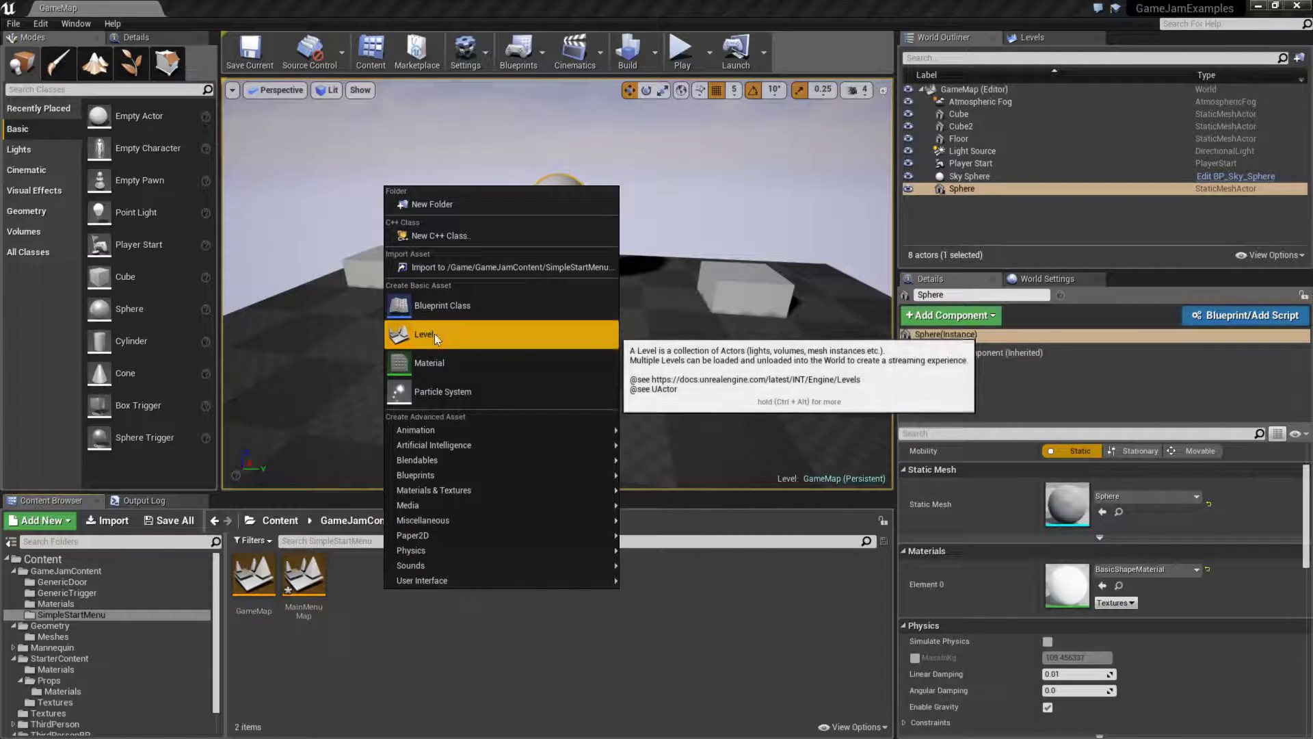
{"action": "left_click", "coordinate": [354, 643]}
{"action": "double_click", "coordinate": [298, 582]}
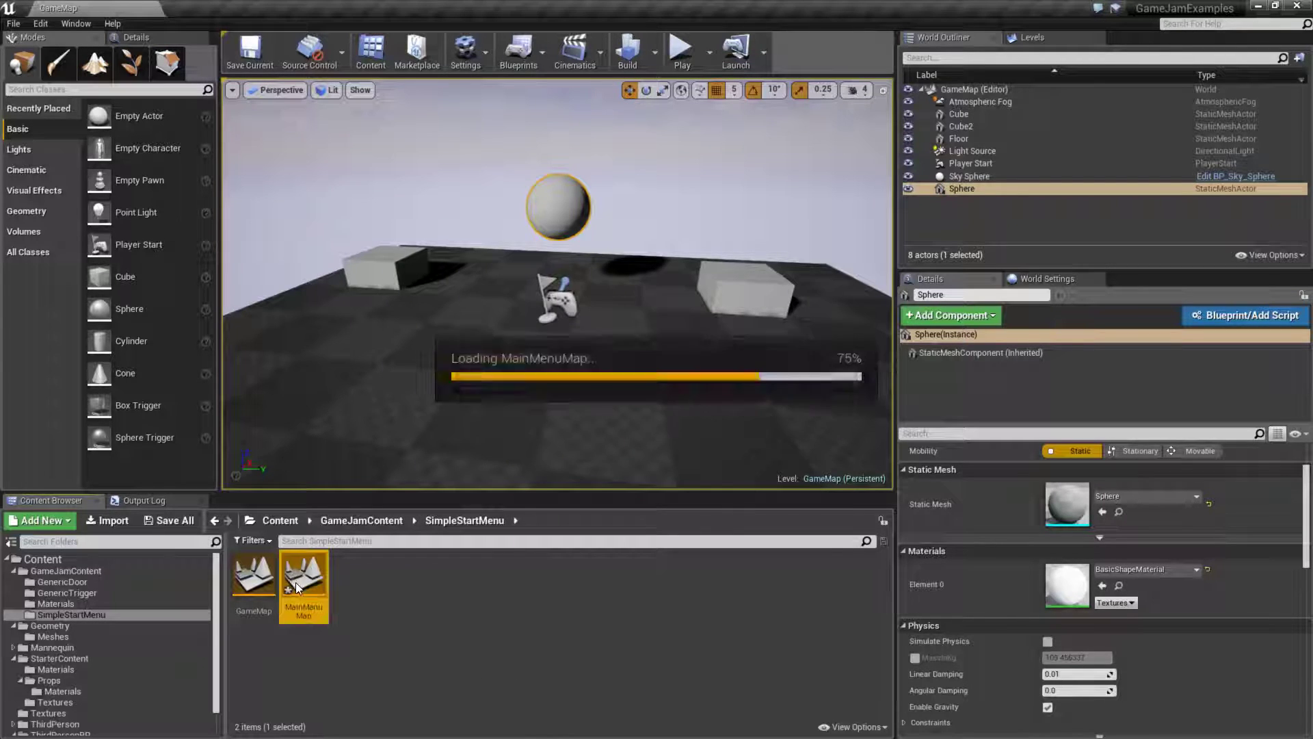
{"action": "left_click", "coordinate": [718, 503]}
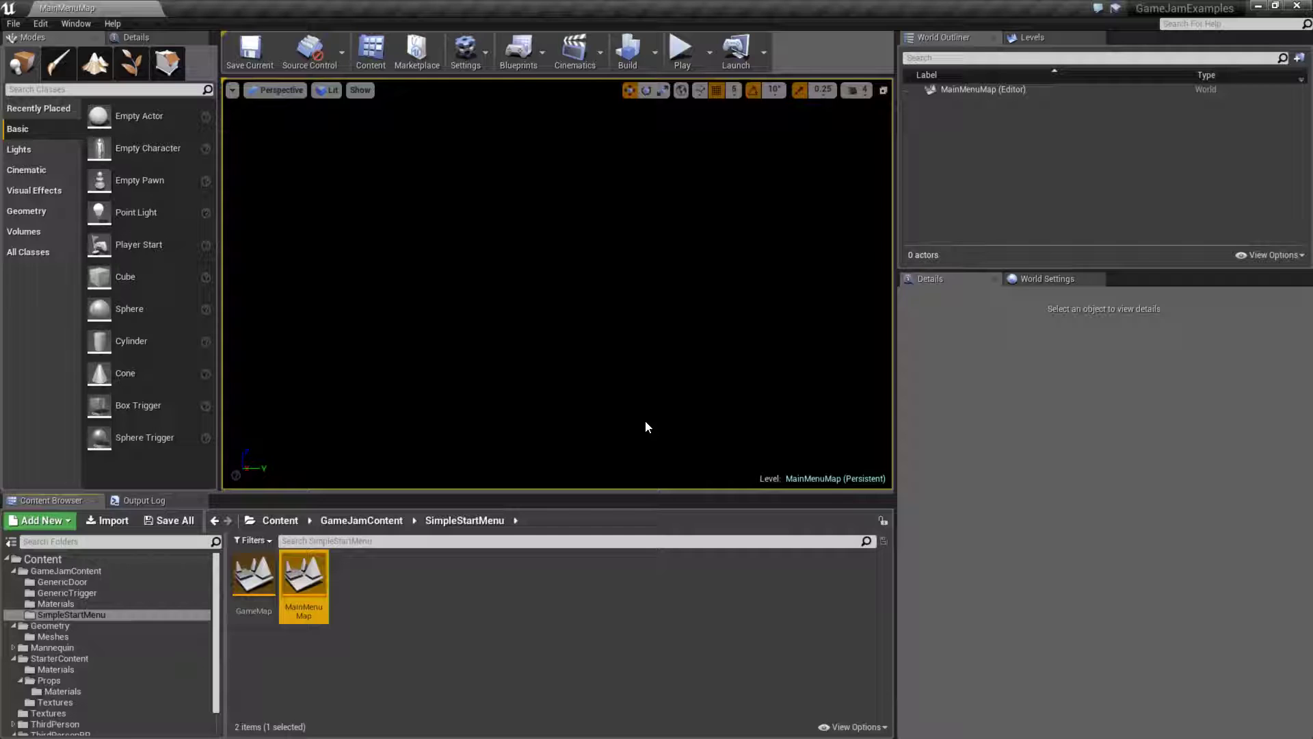
{"action": "left_click", "coordinate": [383, 600]}
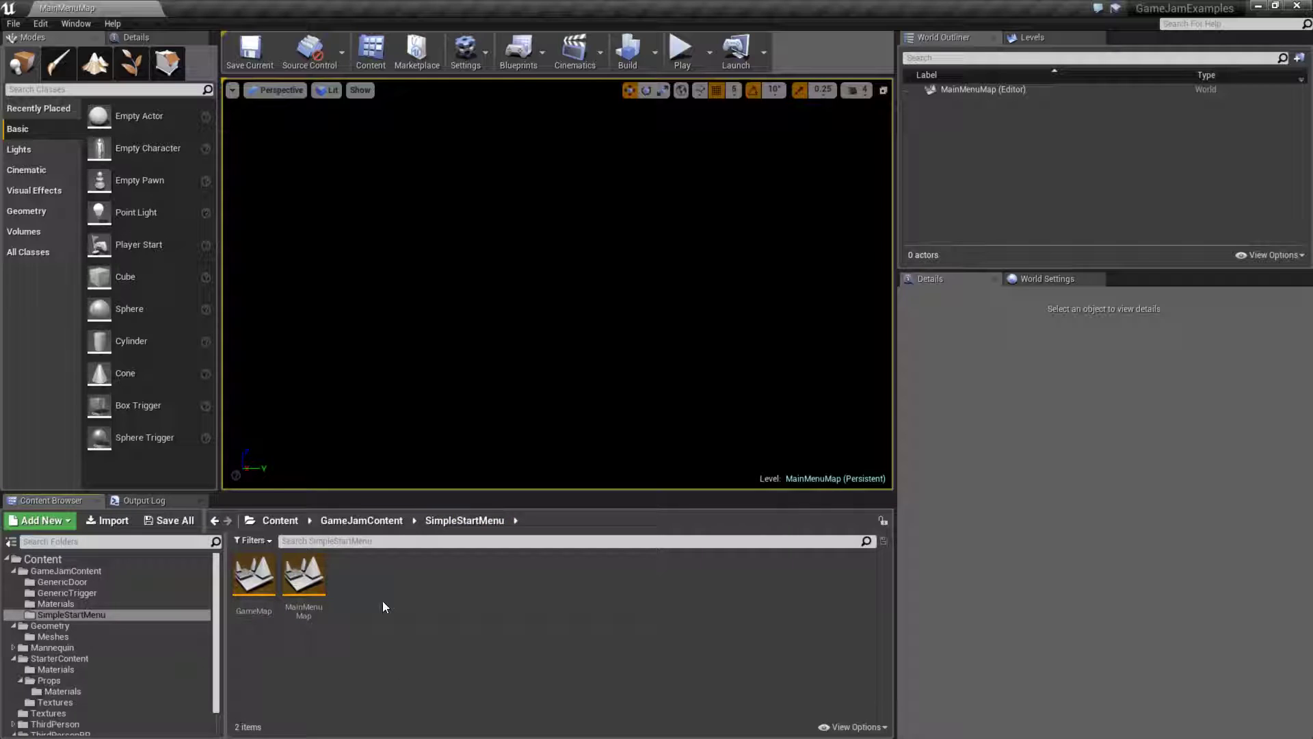
Create a Widget Blueprint named WBP_MainMenu in the SimpleStartMenu folder, then open and save it.
{"action": "right_click", "coordinate": [358, 574]}
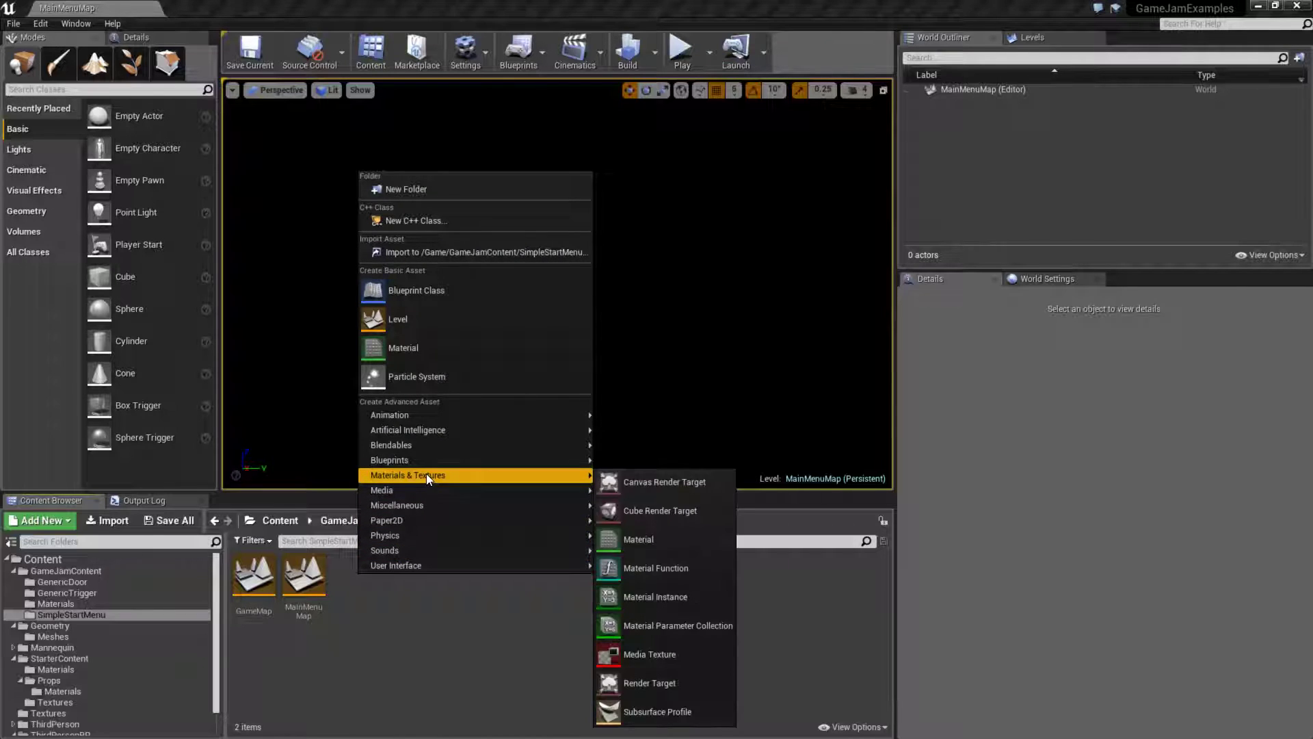
{"action": "mouse_move", "coordinate": [417, 565]}
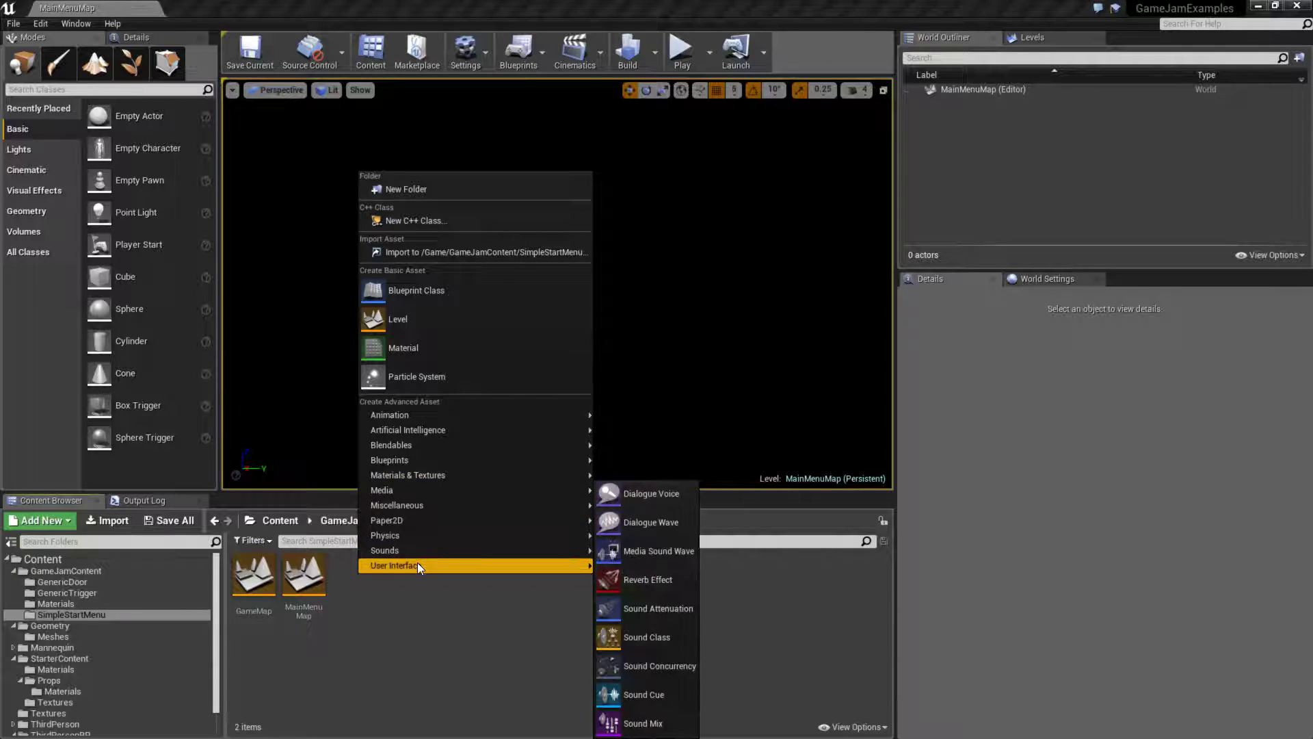
{"action": "left_click", "coordinate": [655, 580]}
{"action": "type", "text": "WBP_"}
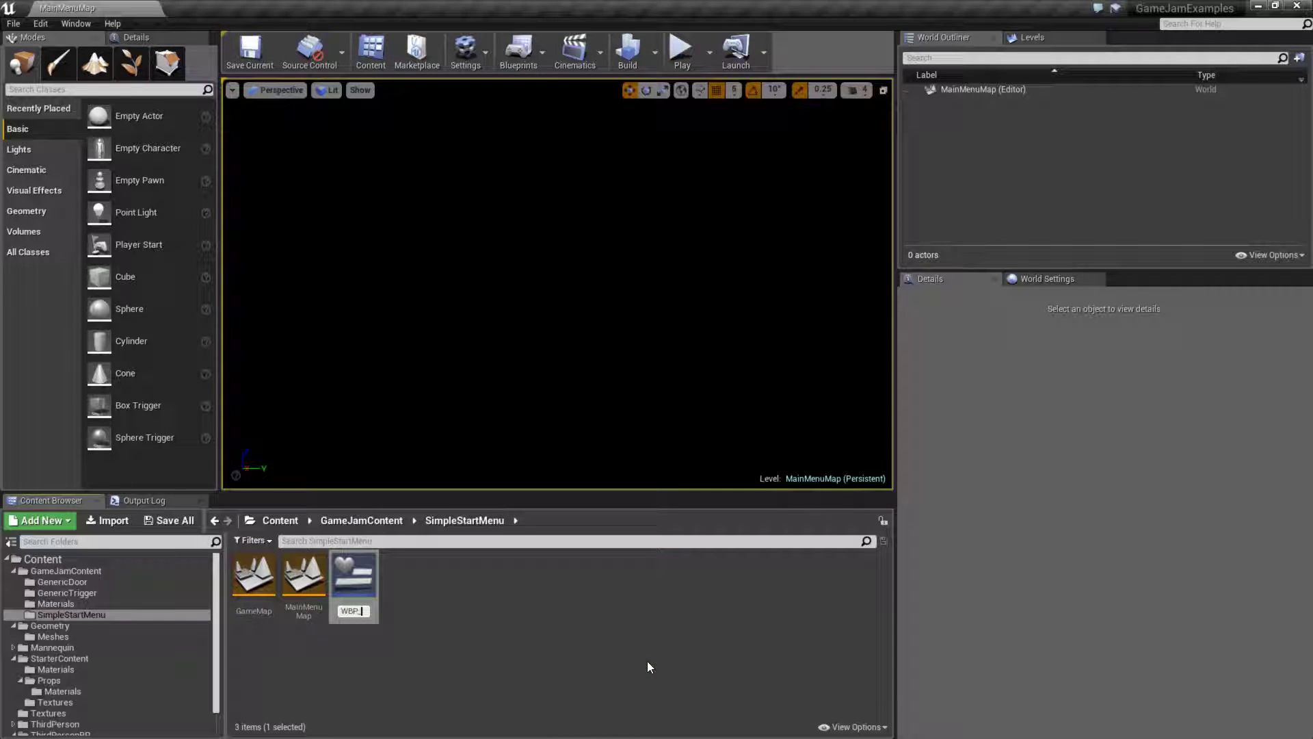
{"action": "type", "text": "MainMenu"}
{"action": "key", "text": "Return"}
{"action": "key", "text": "Return"}
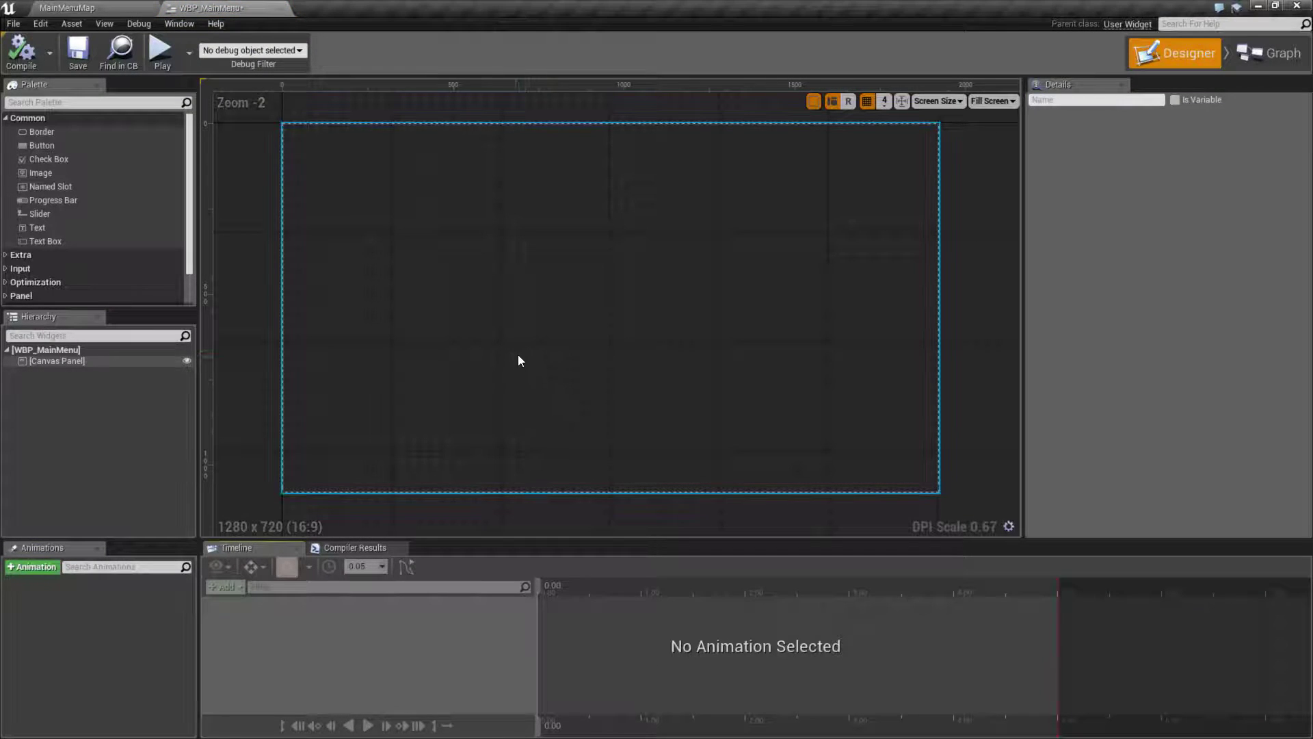
{"action": "left_click", "coordinate": [73, 55]}
Add a text block to the canvas panel with the text "Awesome Game".
{"action": "left_click", "coordinate": [60, 361]}
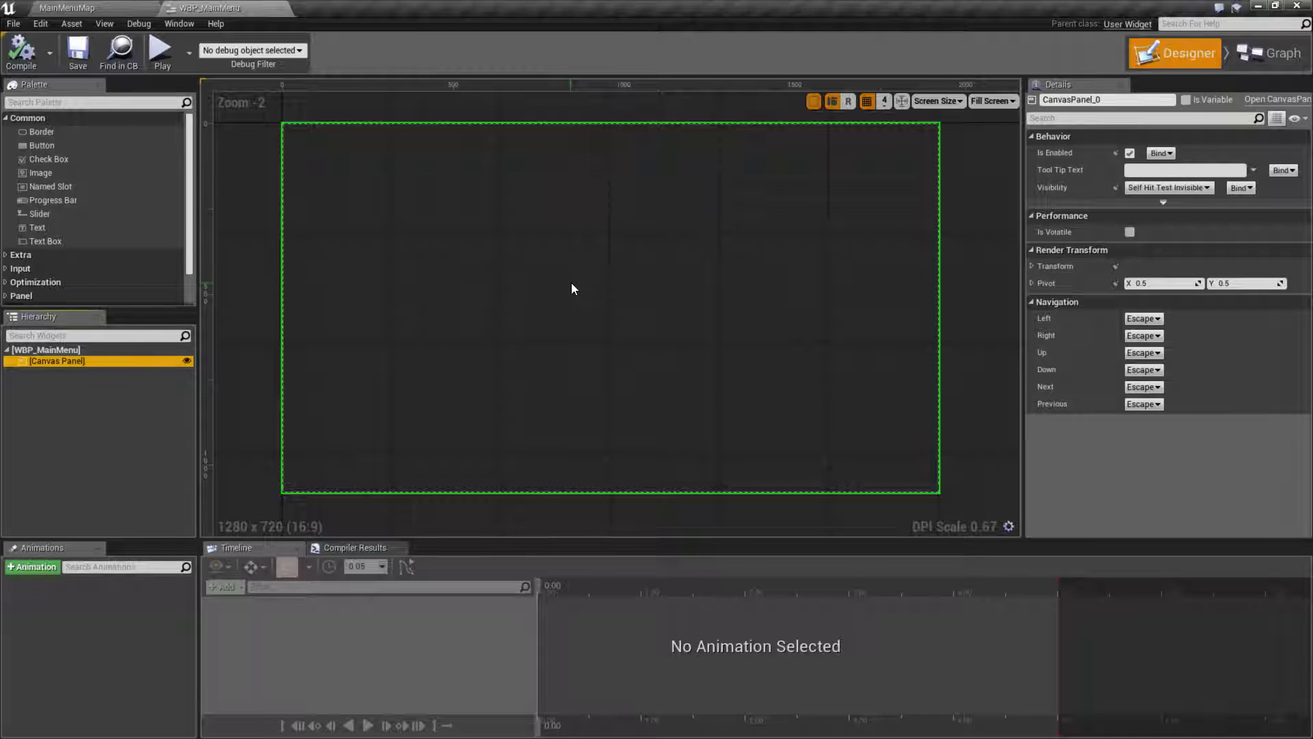
{"action": "left_click_drag", "start_coordinate": [31, 227], "coordinate": [516, 209]}
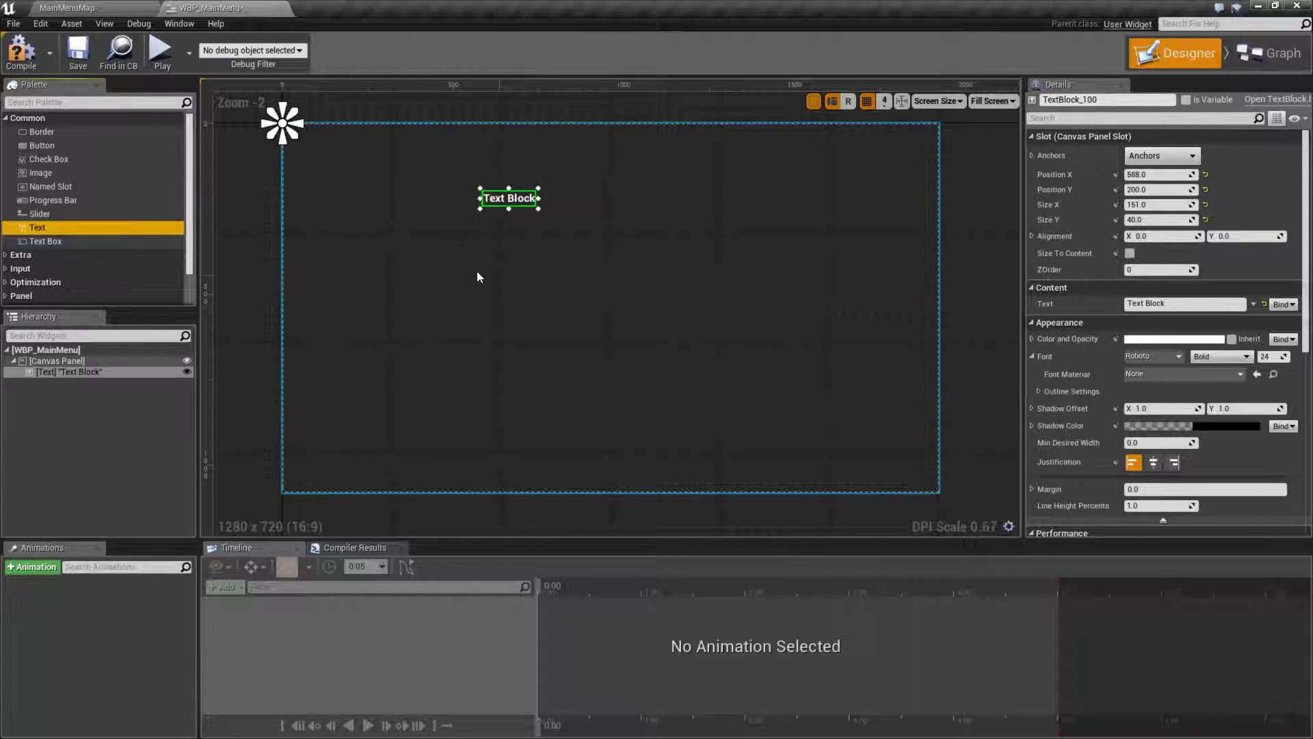
{"action": "left_click", "coordinate": [1162, 303]}
{"action": "type", "text": "Awesome Game"}
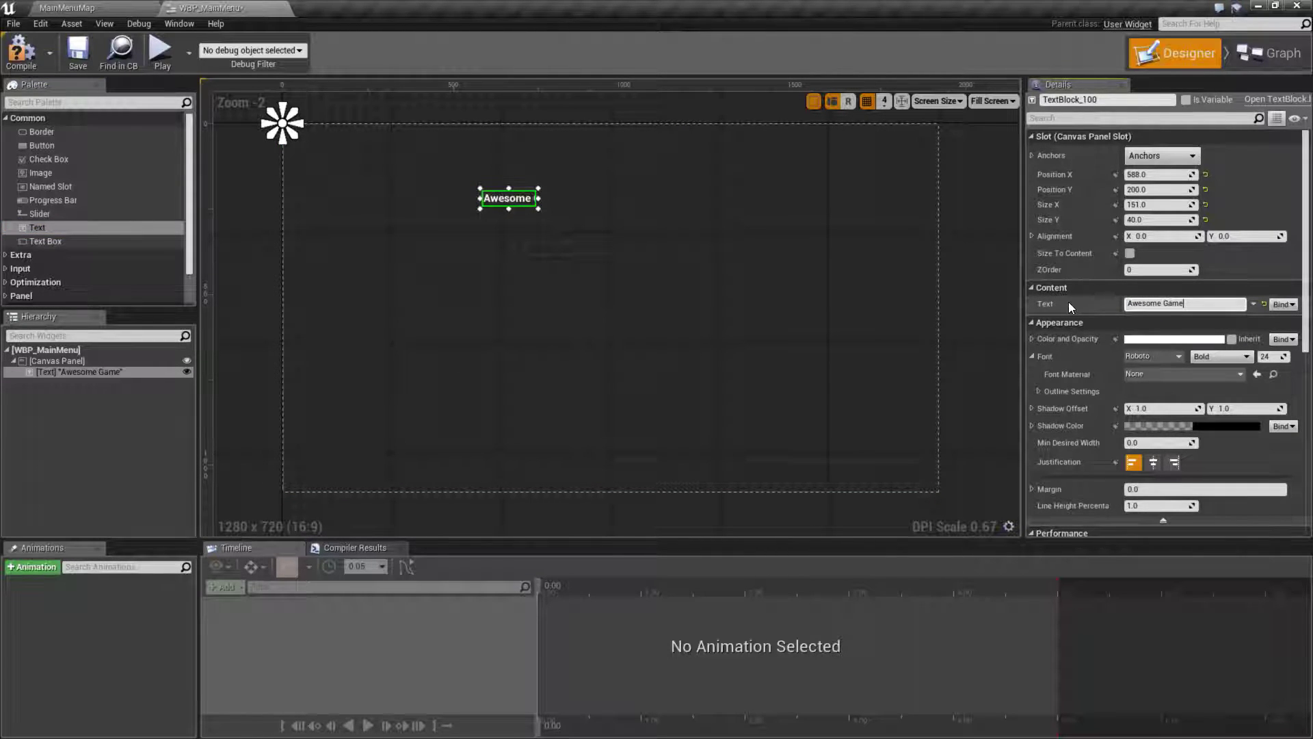
Anchor the title text to the canvas's top centre and reset its X and Y position to 0.
{"action": "left_click_drag", "start_coordinate": [507, 199], "coordinate": [603, 216]}
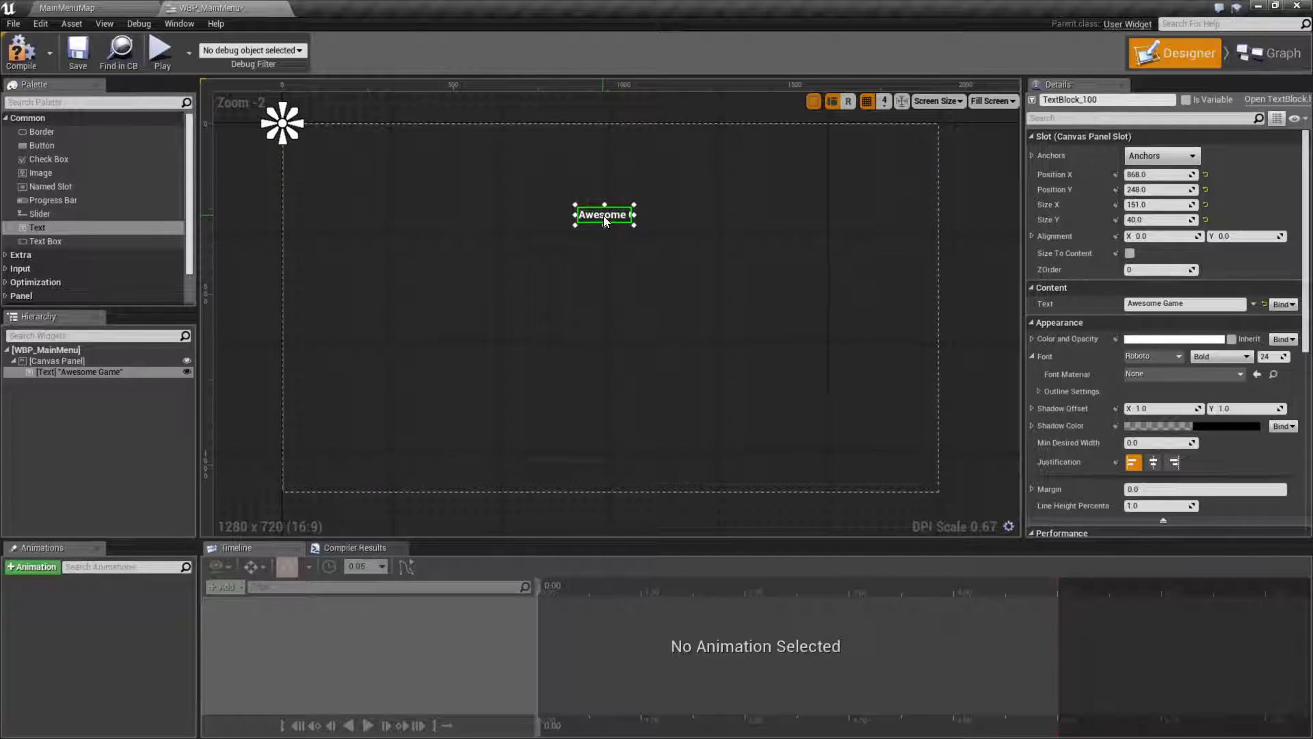
{"action": "left_click", "coordinate": [1147, 157]}
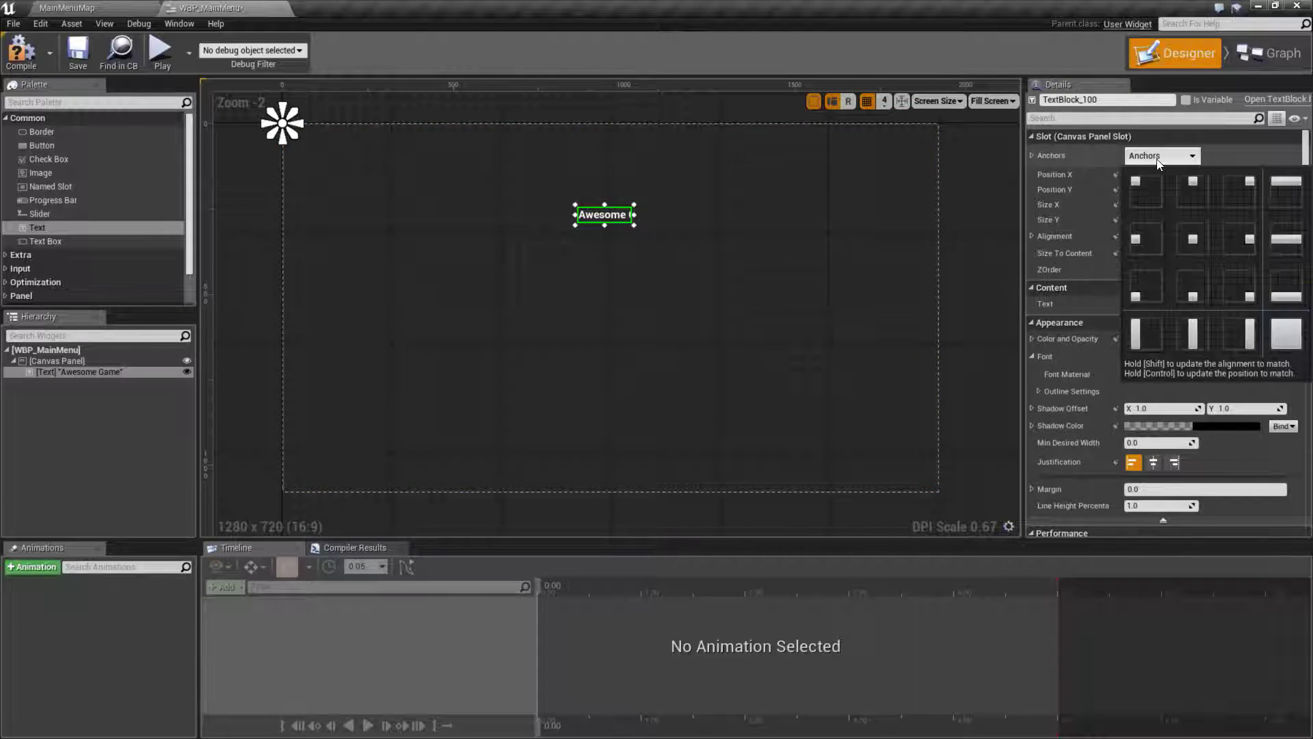
{"action": "left_click", "coordinate": [1196, 184]}
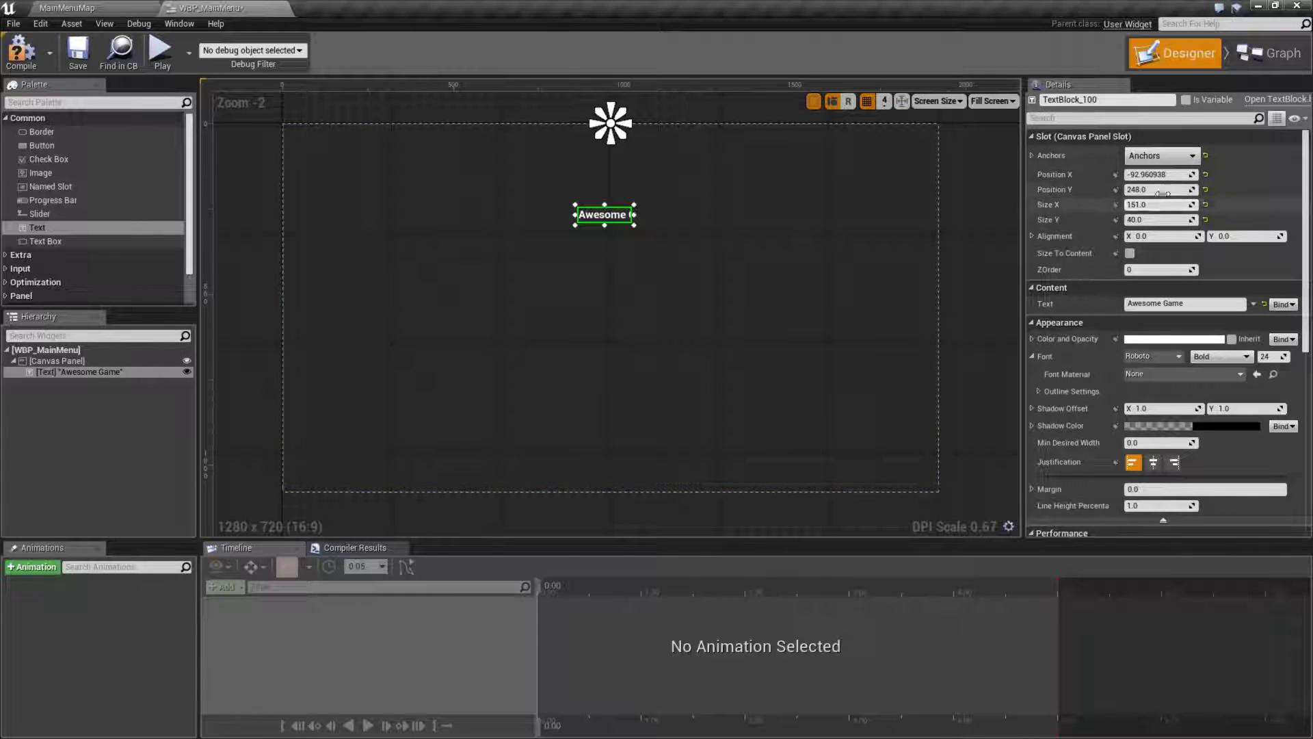
{"action": "left_click", "coordinate": [1205, 175]}
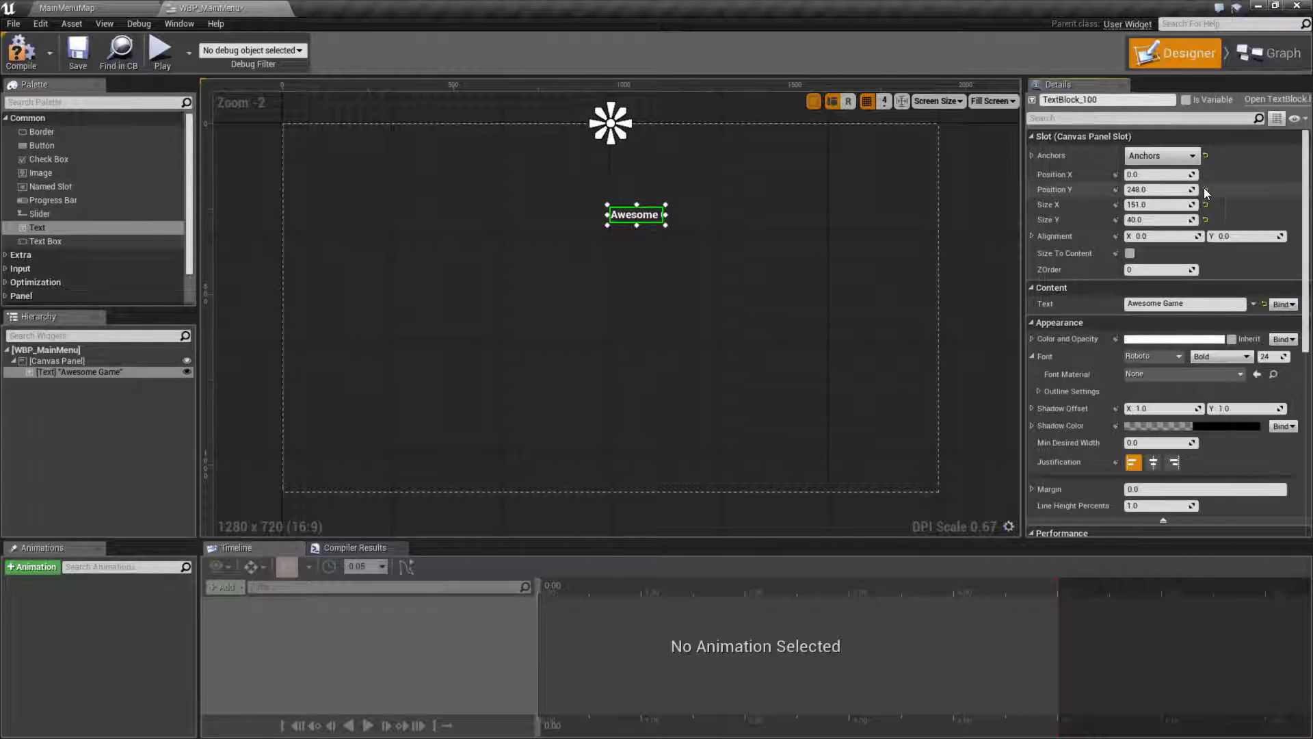
{"action": "left_click", "coordinate": [1205, 189]}
Set the title text's alignment to 0.5 in both X and Y.
{"action": "left_click", "coordinate": [1164, 235]}
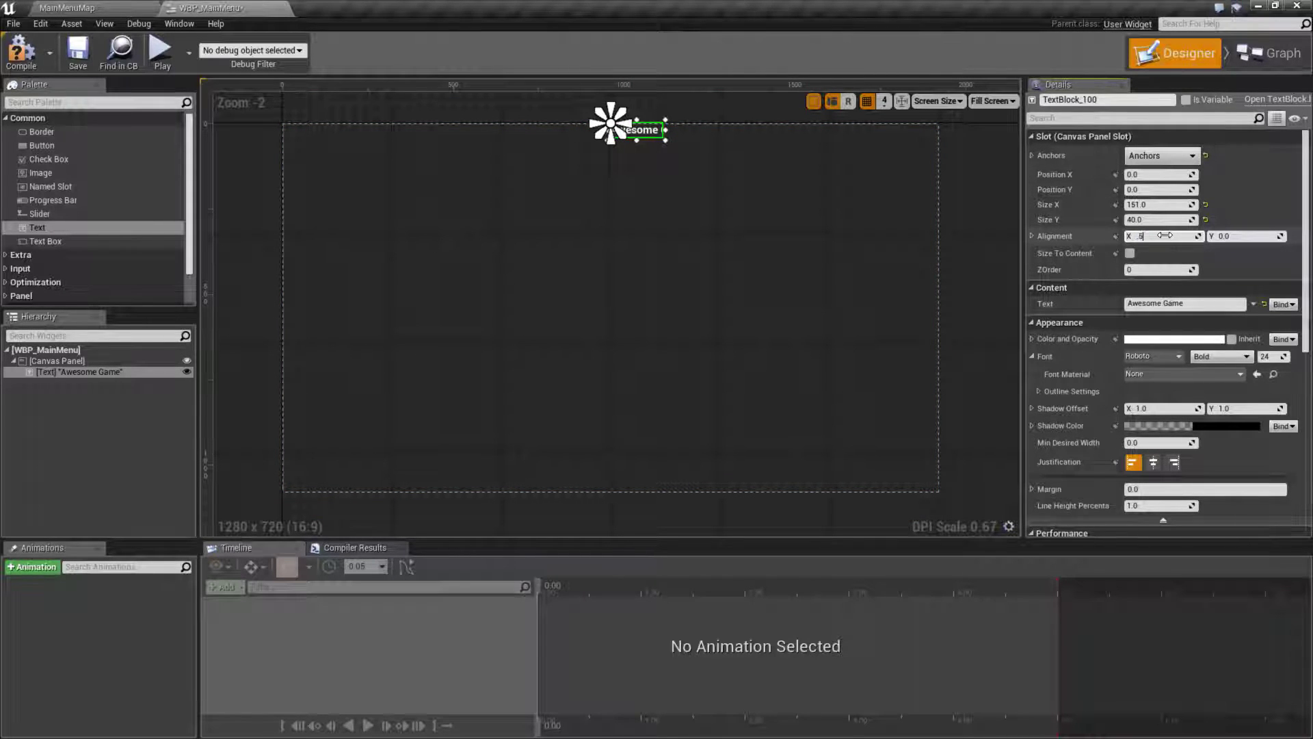
{"action": "key", "text": "Tab"}
{"action": "type", "text": ".5"}
{"action": "key", "text": "Return"}
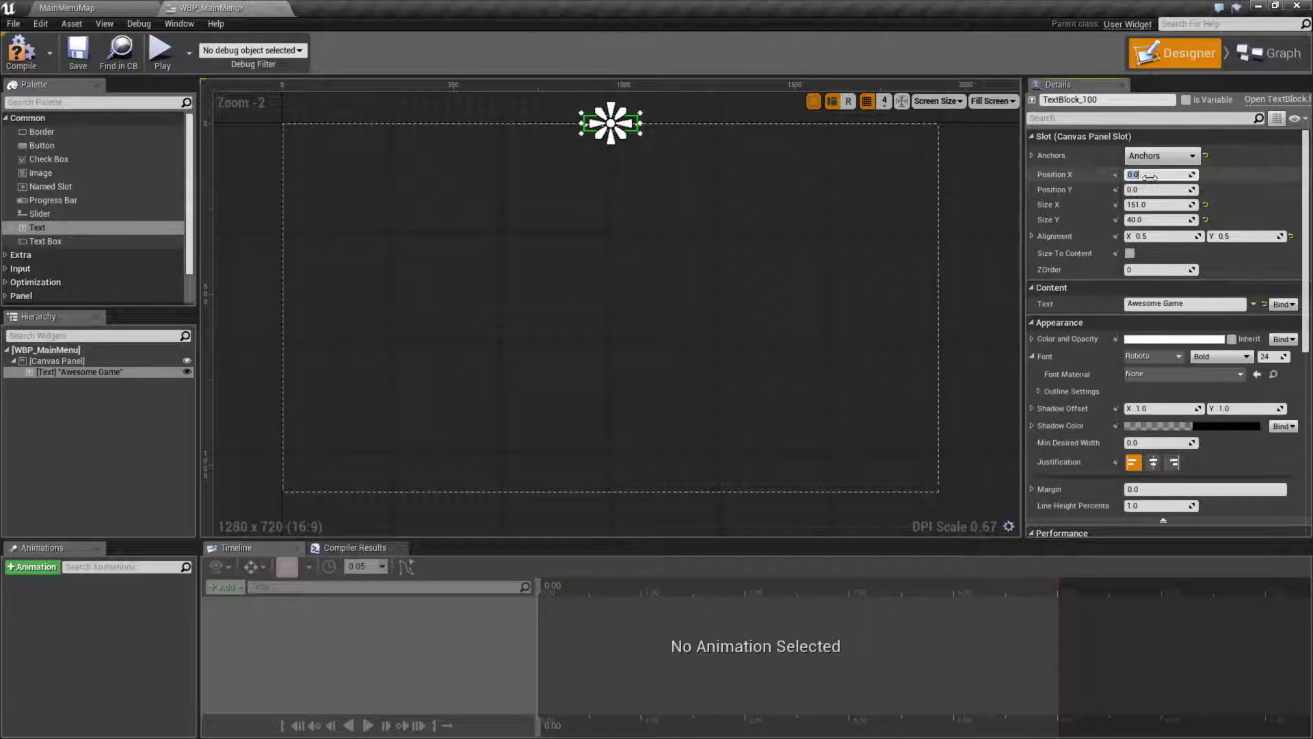
Position the title text at X 0 and Y 150 relative to its anchor.
{"action": "key", "text": "Return"}
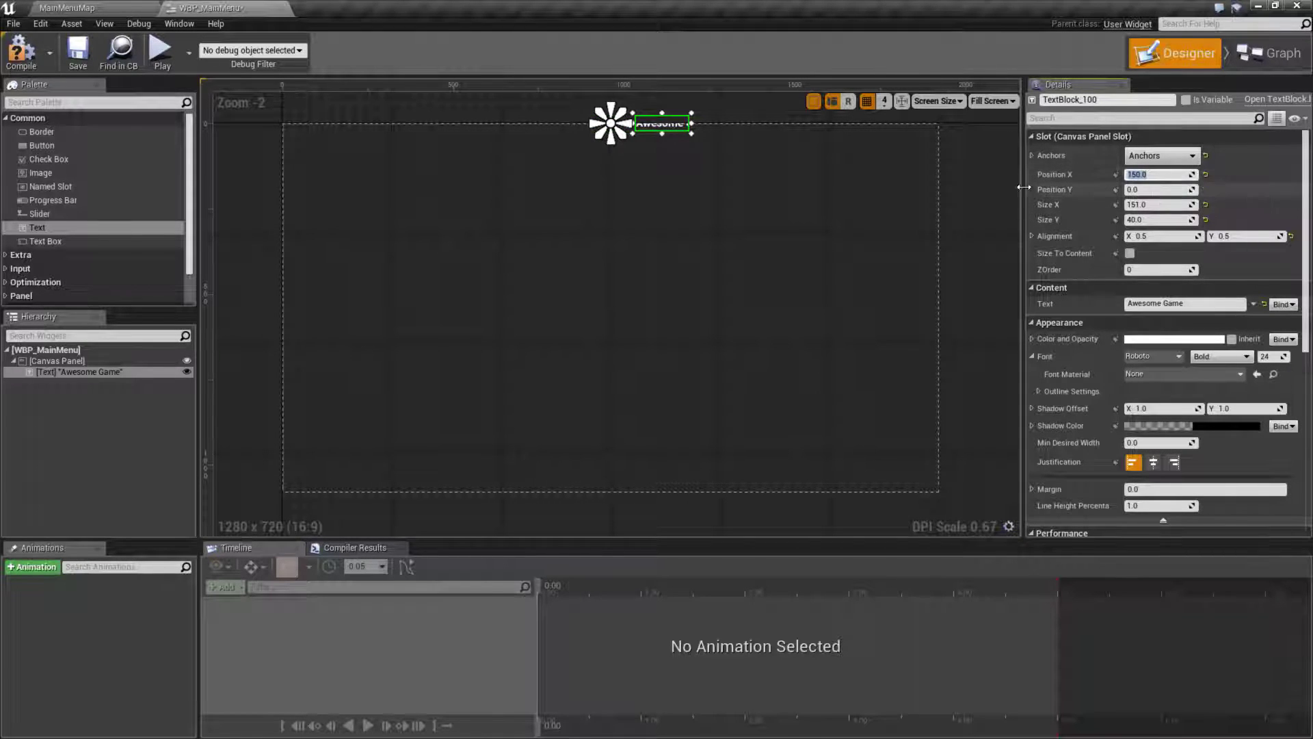
{"action": "type", "text": "0"}
{"action": "key", "text": "Tab"}
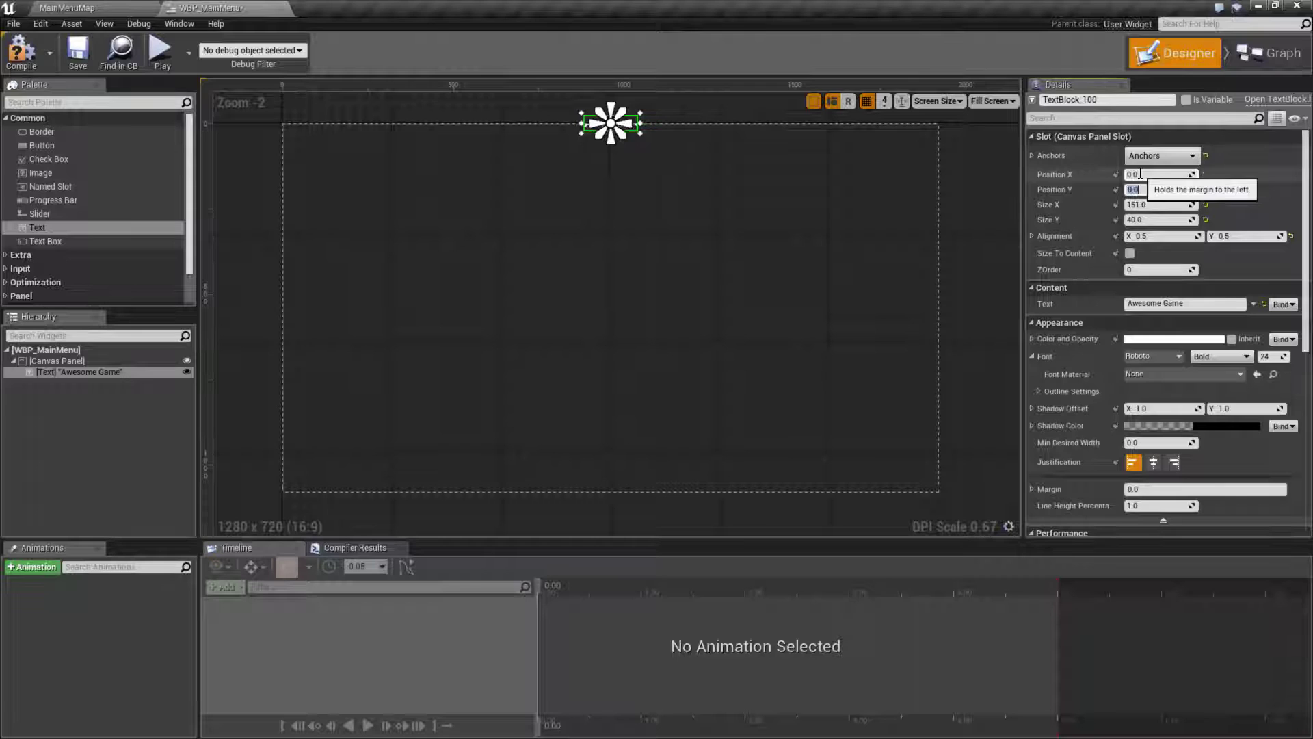
{"action": "type", "text": "150"}
{"action": "key", "text": "Return"}
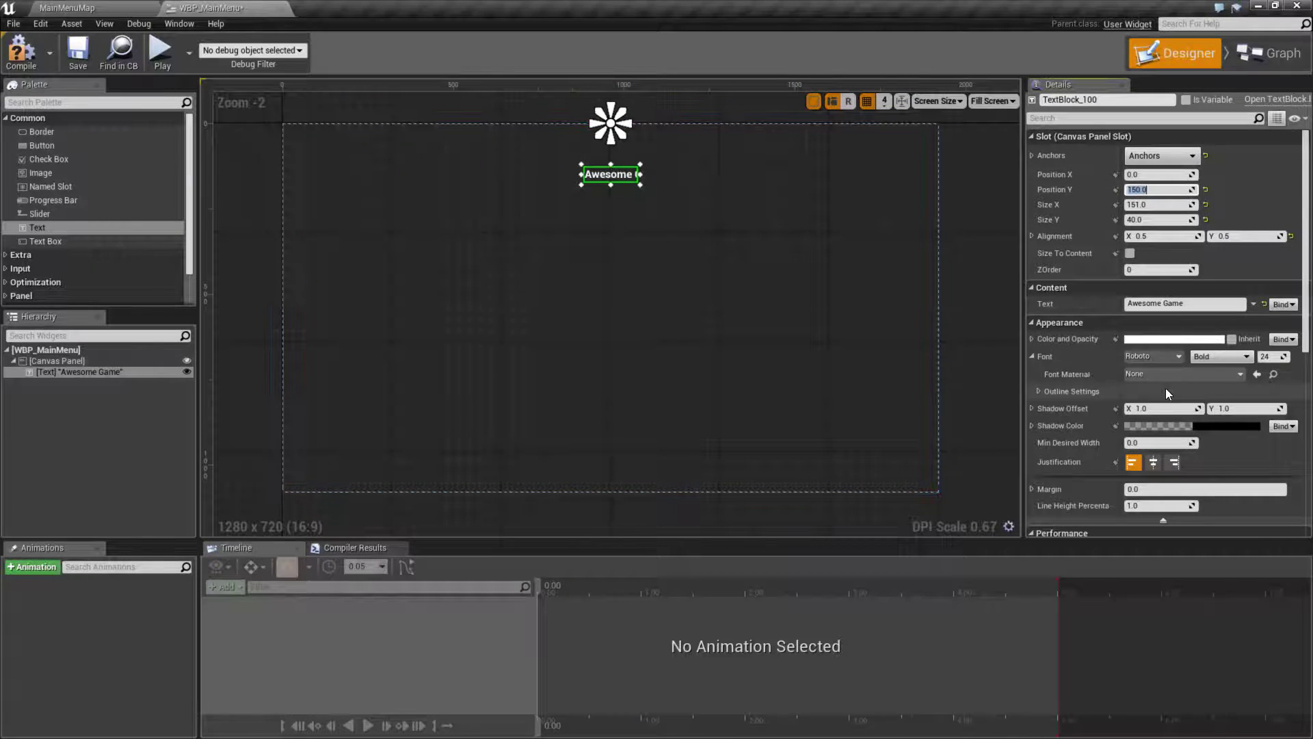
Make the title text size to its content with font size 72, then compile and save the widget.
{"action": "left_click", "coordinate": [1130, 254]}
{"action": "left_click", "coordinate": [1266, 356]}
{"action": "type", "text": "72"}
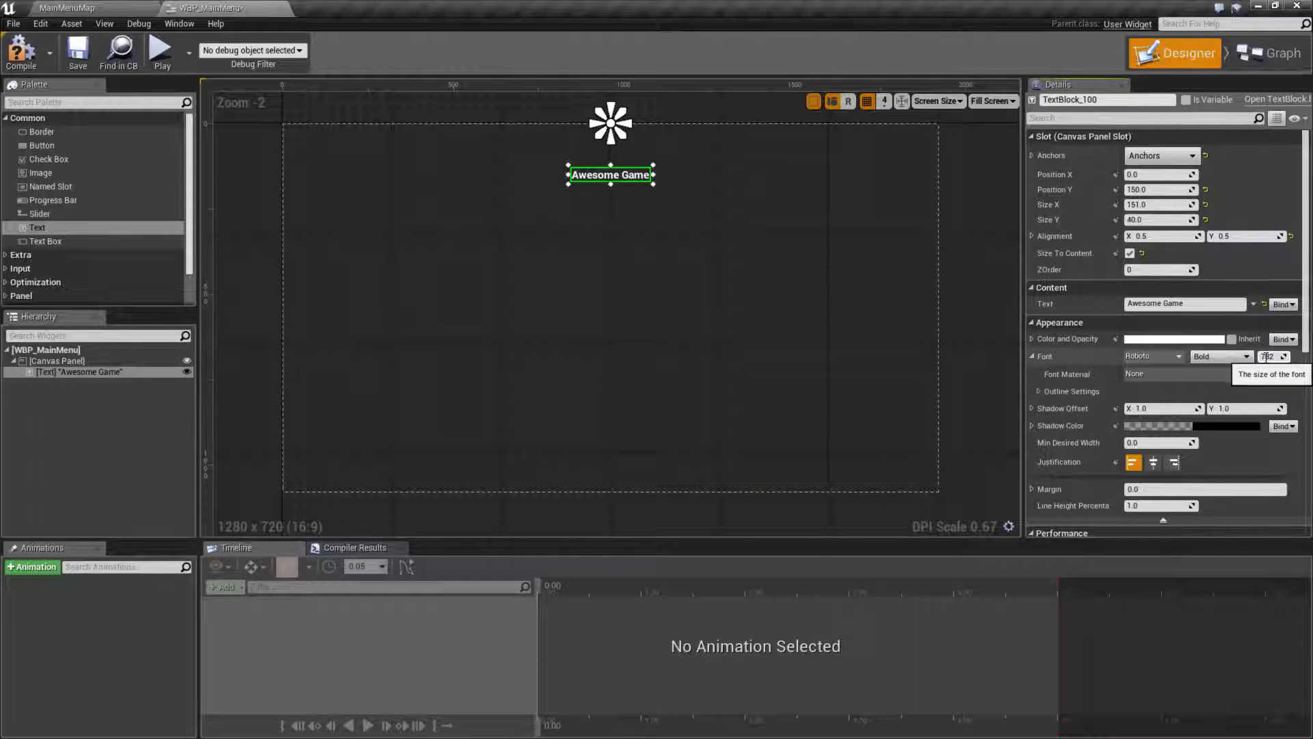
{"action": "key", "text": "Return"}
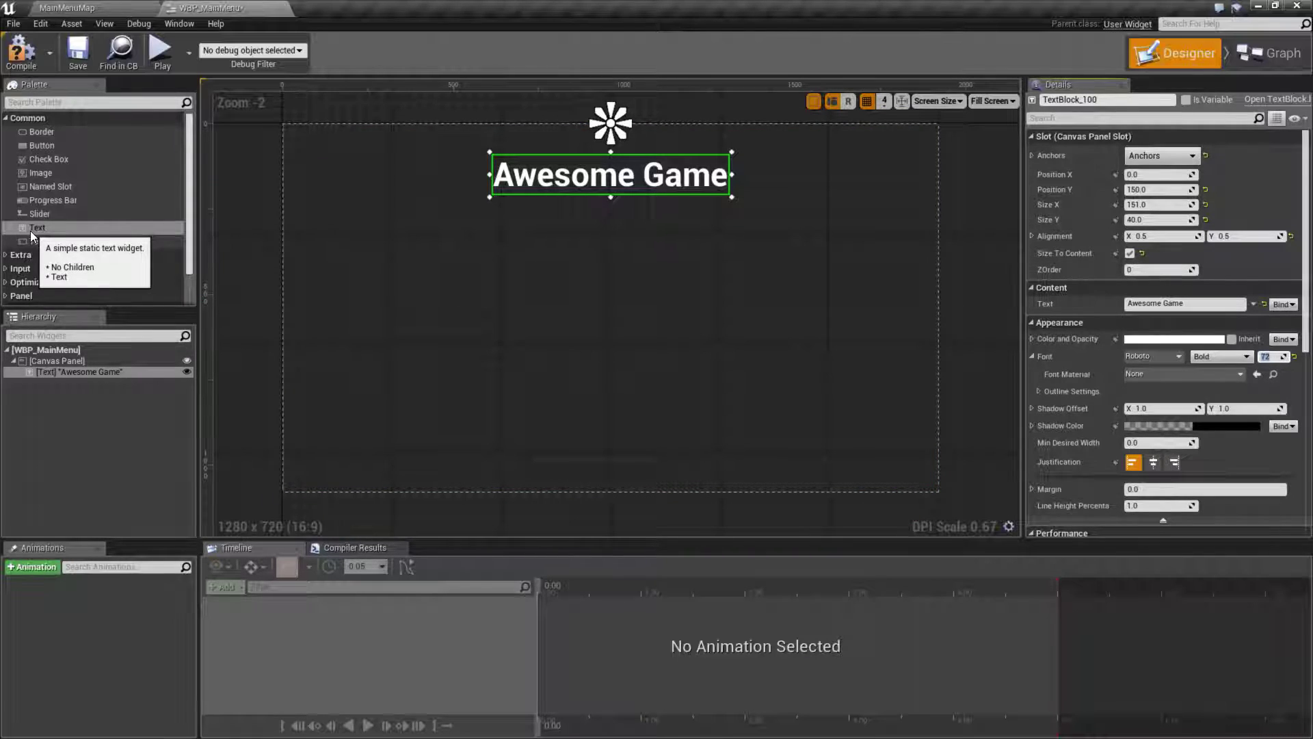
{"action": "left_click", "coordinate": [24, 58]}
{"action": "left_click", "coordinate": [78, 60]}
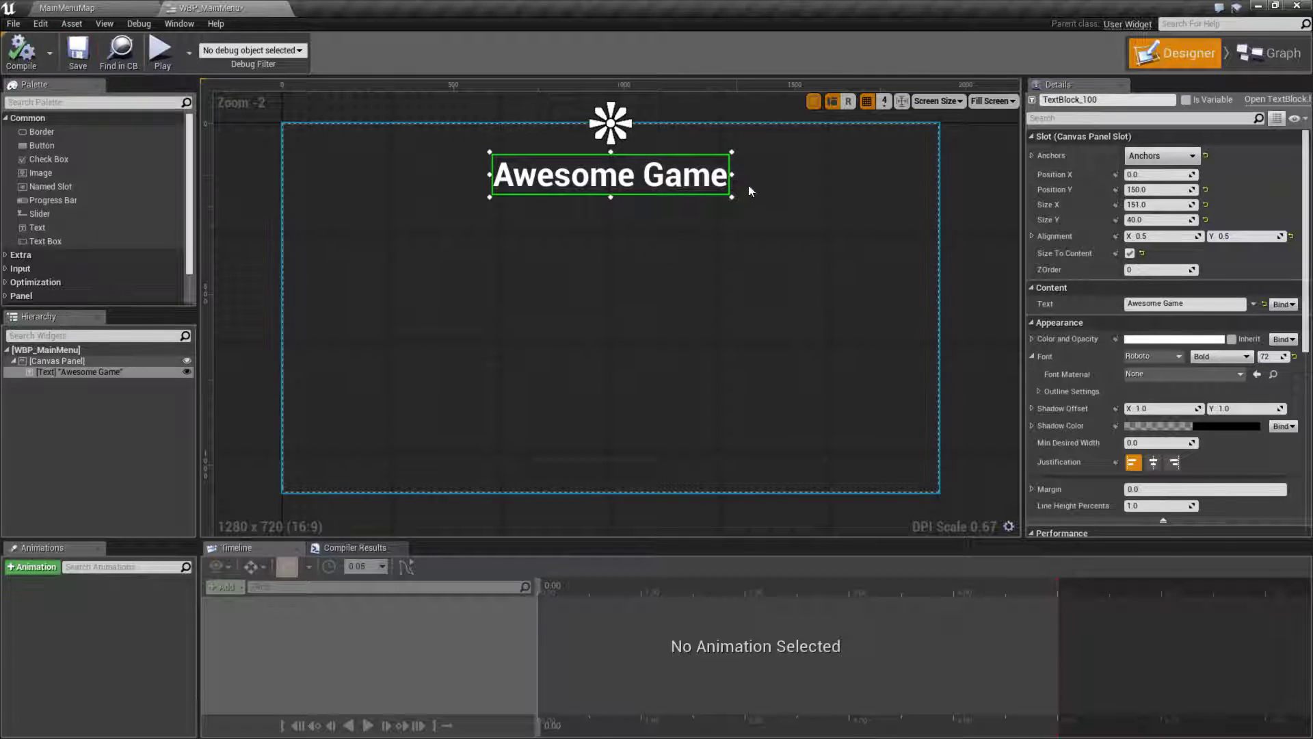
Change the title text's typeface to the light weight, then compile and save the widget.
{"action": "left_click", "coordinate": [1130, 253]}
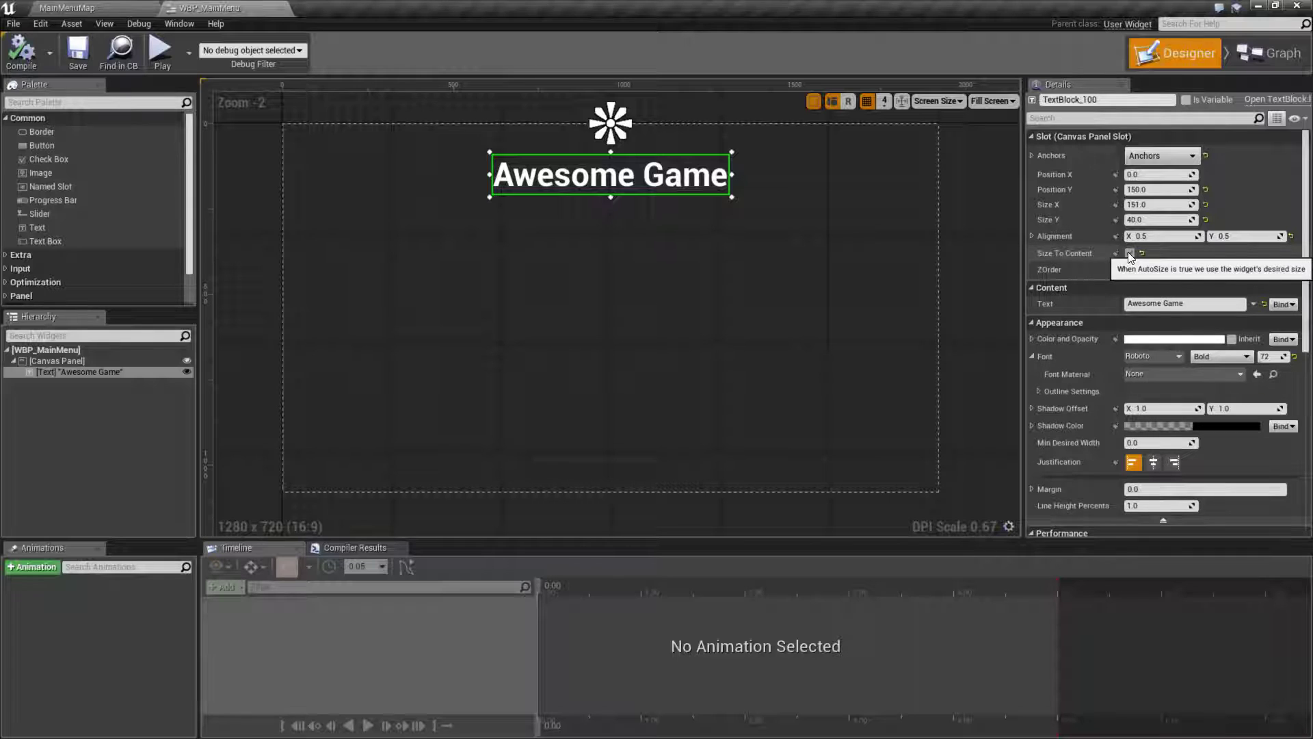
{"action": "left_click", "coordinate": [1216, 354]}
{"action": "left_click", "coordinate": [1207, 396]}
{"action": "left_click", "coordinate": [20, 52]}
{"action": "left_click", "coordinate": [77, 51]}
{"action": "left_click", "coordinate": [498, 304]}
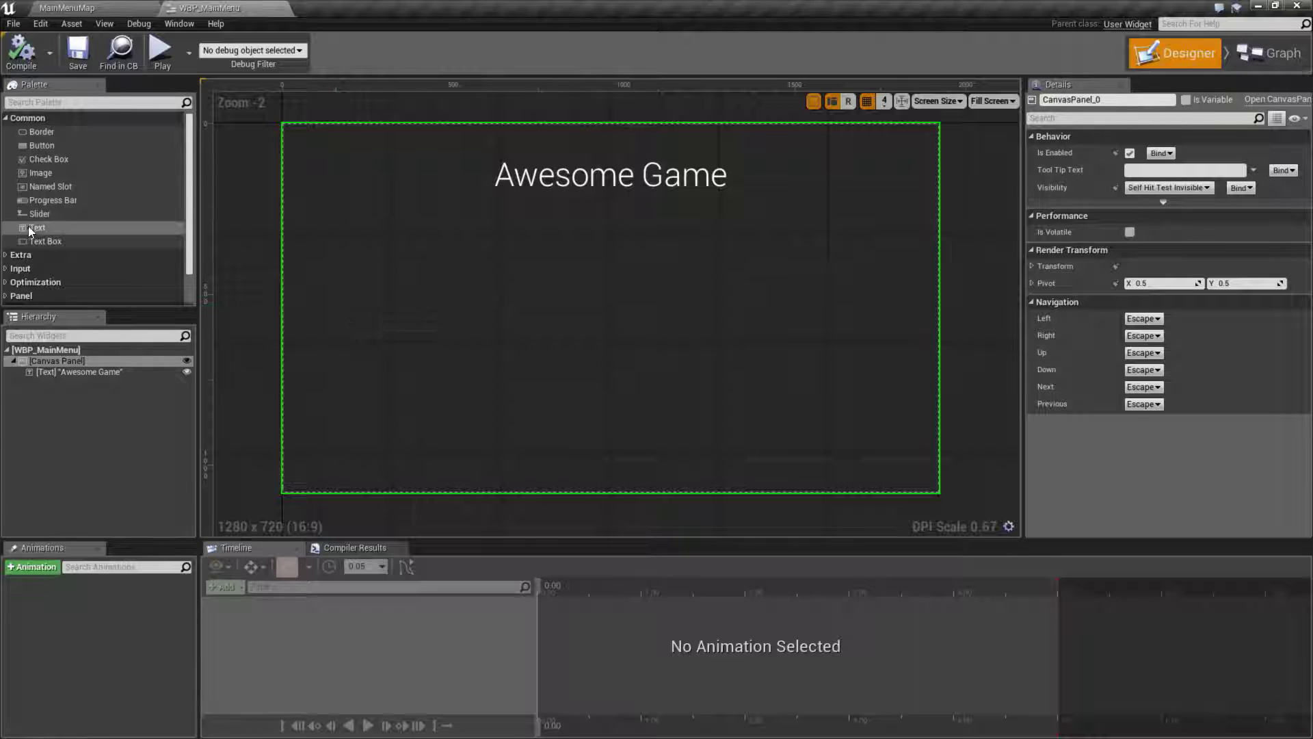
{"action": "left_click_drag", "start_coordinate": [41, 145], "coordinate": [583, 349]}
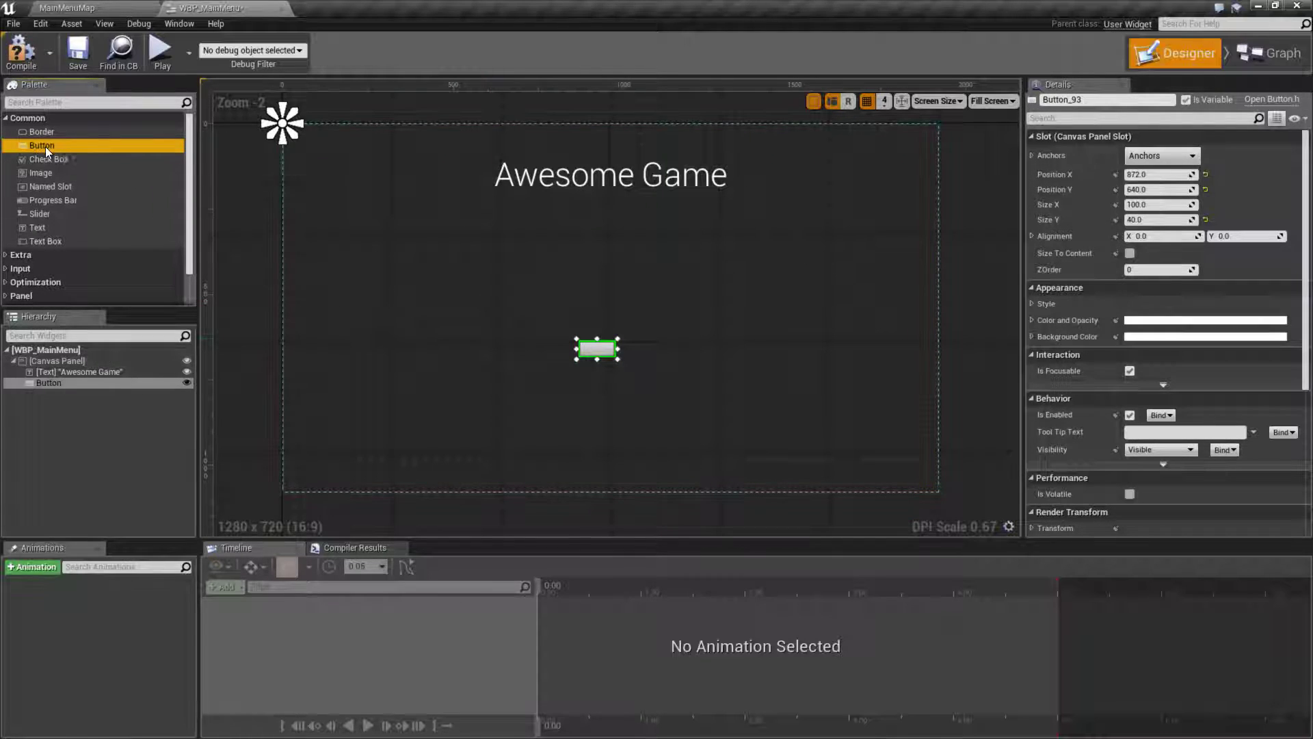
{"action": "left_click_drag", "start_coordinate": [52, 141], "coordinate": [582, 404]}
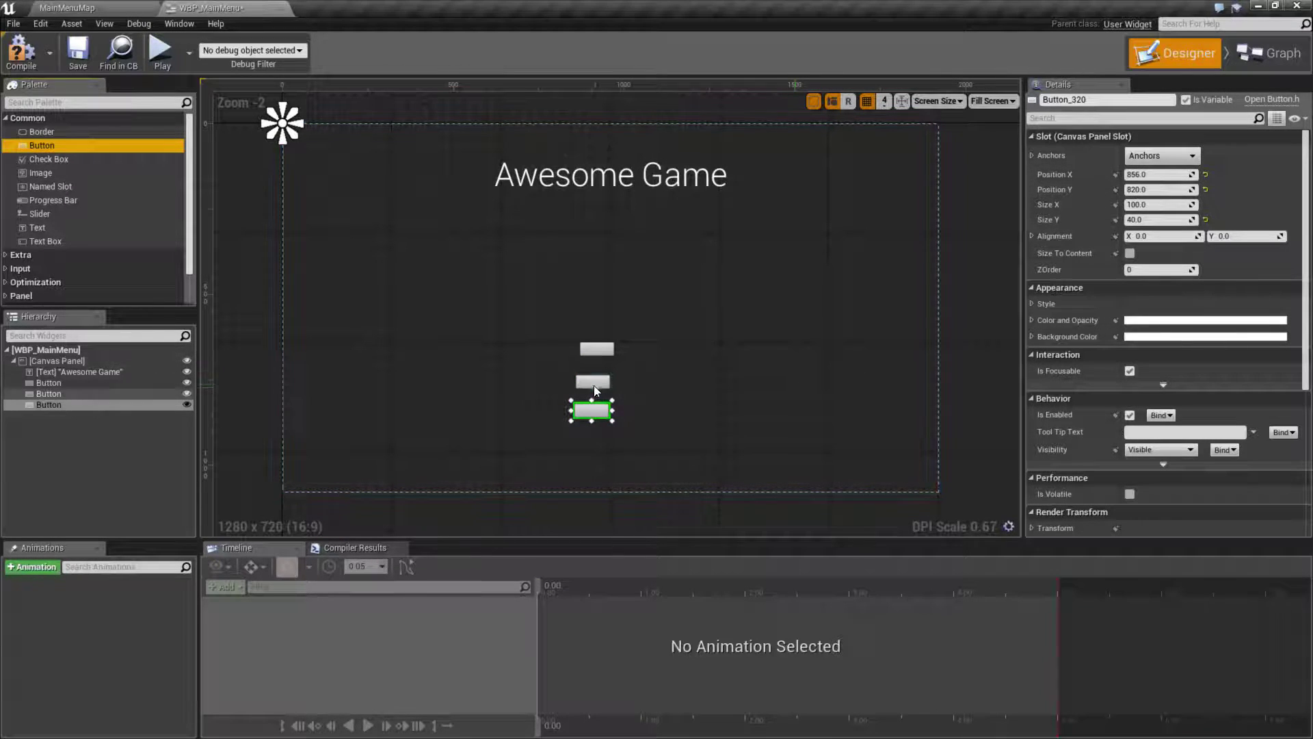
{"action": "left_click", "coordinate": [596, 349]}
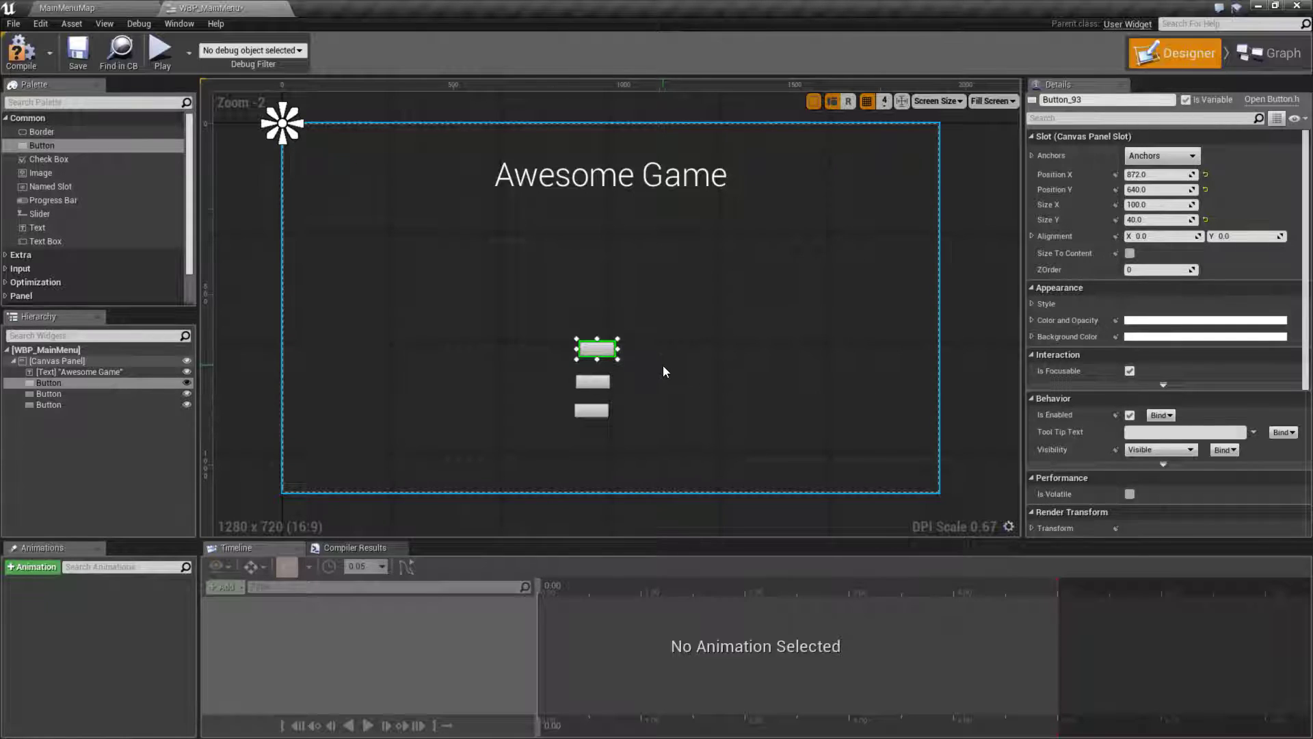
{"action": "key", "text": "Delete"}
{"action": "left_click", "coordinate": [590, 384]}
{"action": "left_click", "coordinate": [593, 412]}
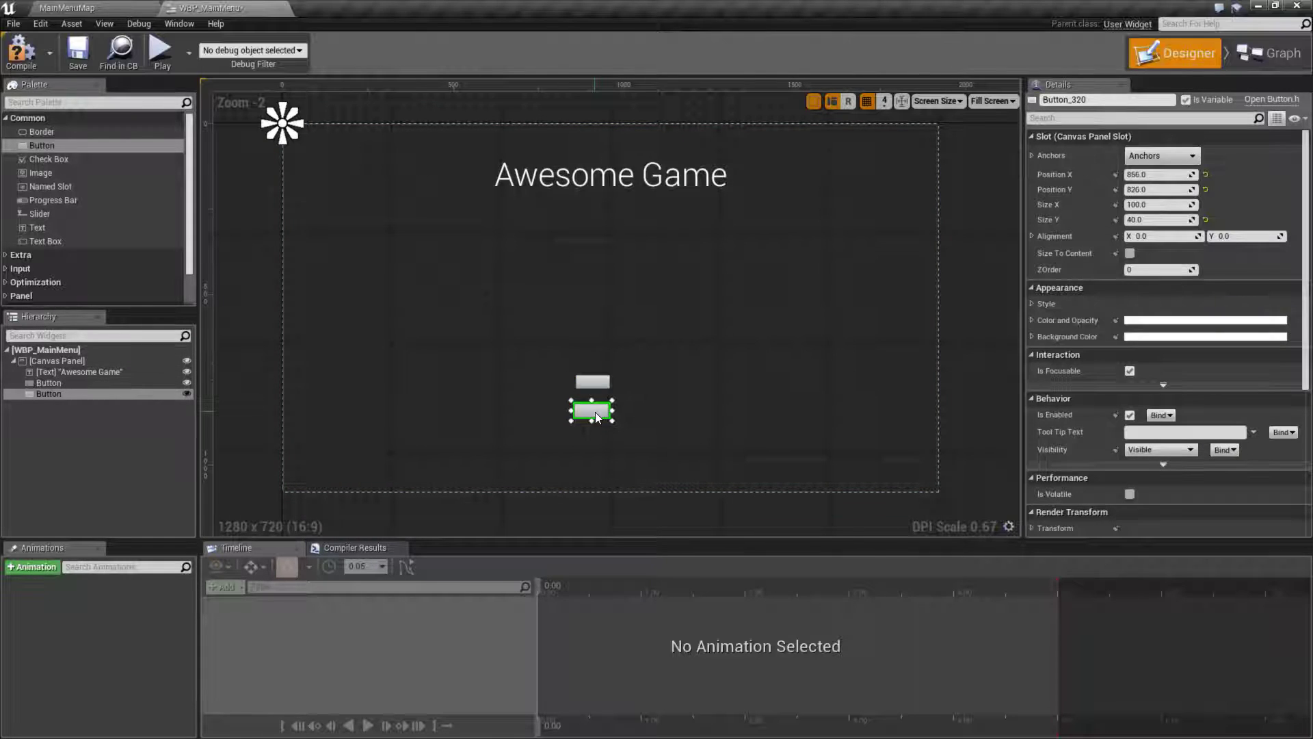
{"action": "key", "text": "Delete"}
{"action": "left_click", "coordinate": [592, 385]}
{"action": "key", "text": "Delete"}
Add a Vertical Box to the canvas below the title, at about X 904, Y 600.
{"action": "scroll", "coordinate": [157, 273], "scroll_direction": "down", "scroll_amount": 2}
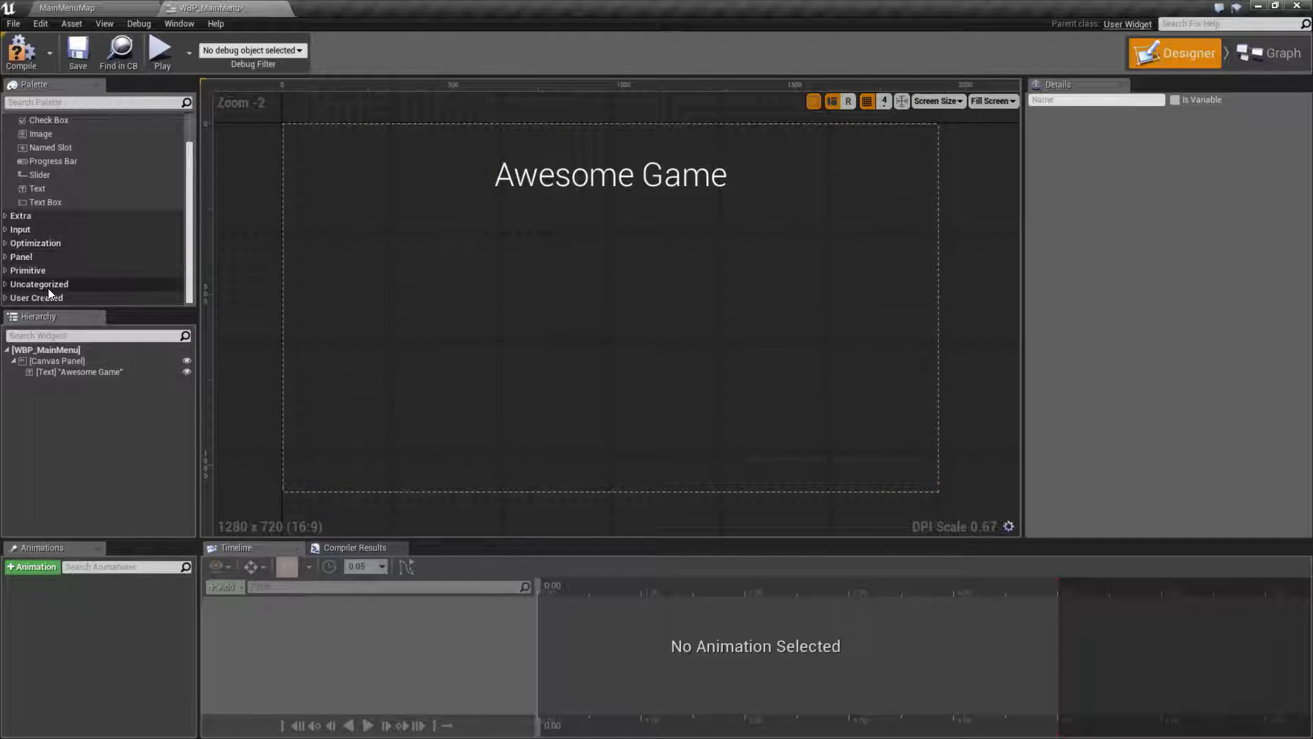
{"action": "left_click", "coordinate": [41, 257]}
{"action": "scroll", "coordinate": [75, 265], "scroll_direction": "down", "scroll_amount": 5}
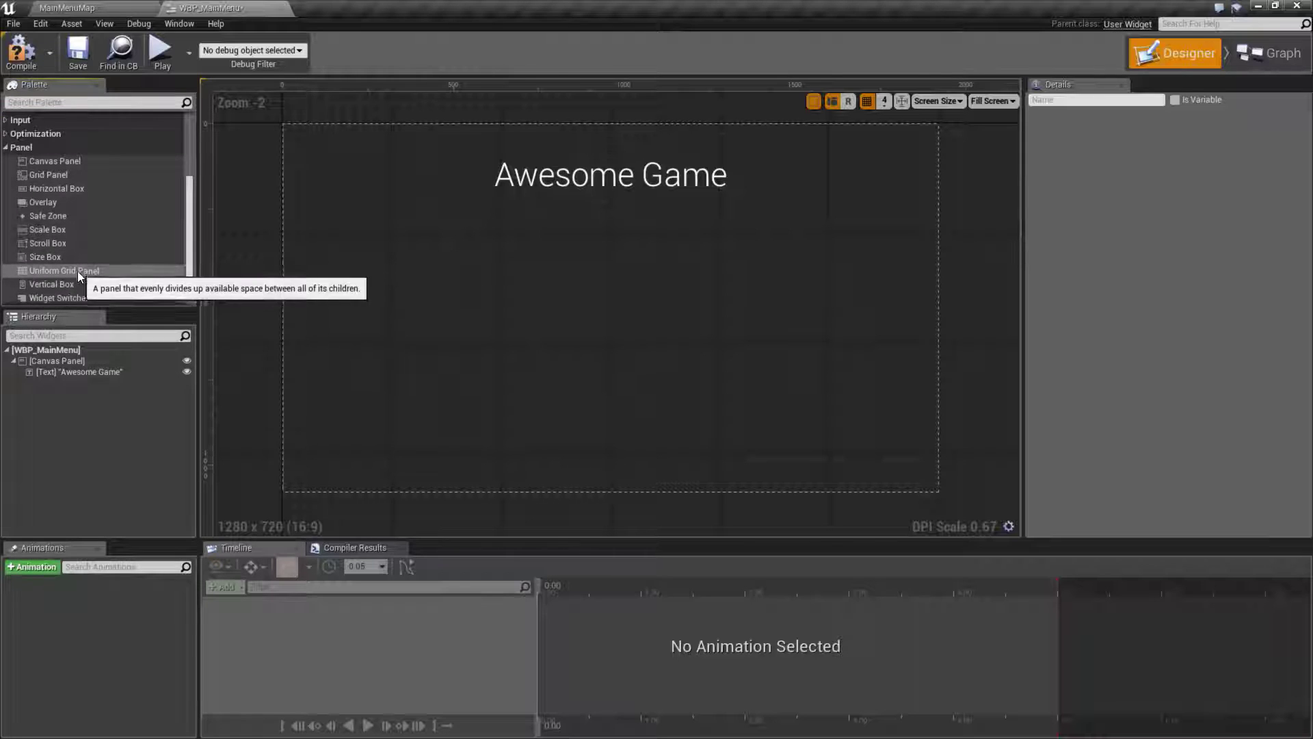
{"action": "left_click_drag", "start_coordinate": [64, 281], "coordinate": [593, 328]}
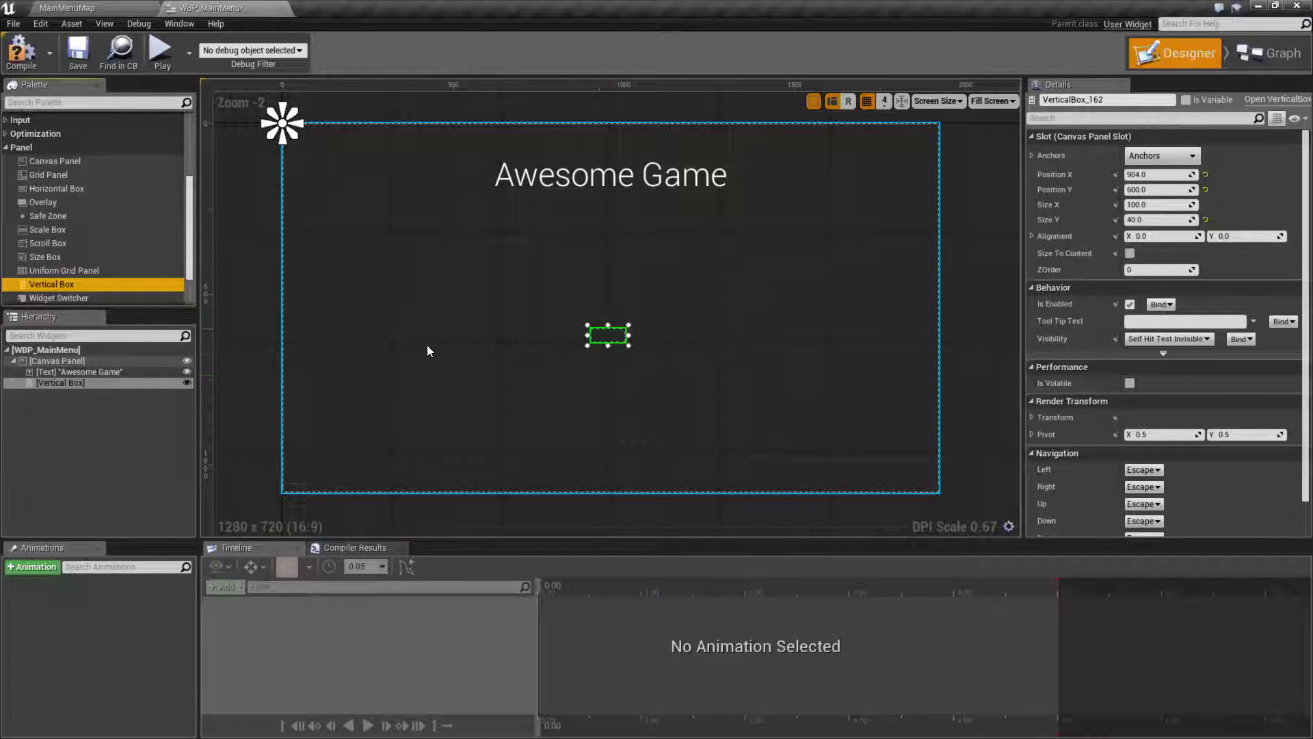
Anchor the vertical box to the canvas center and set its alignment to X 0.5, Y 0.5.
{"action": "left_click", "coordinate": [1168, 155]}
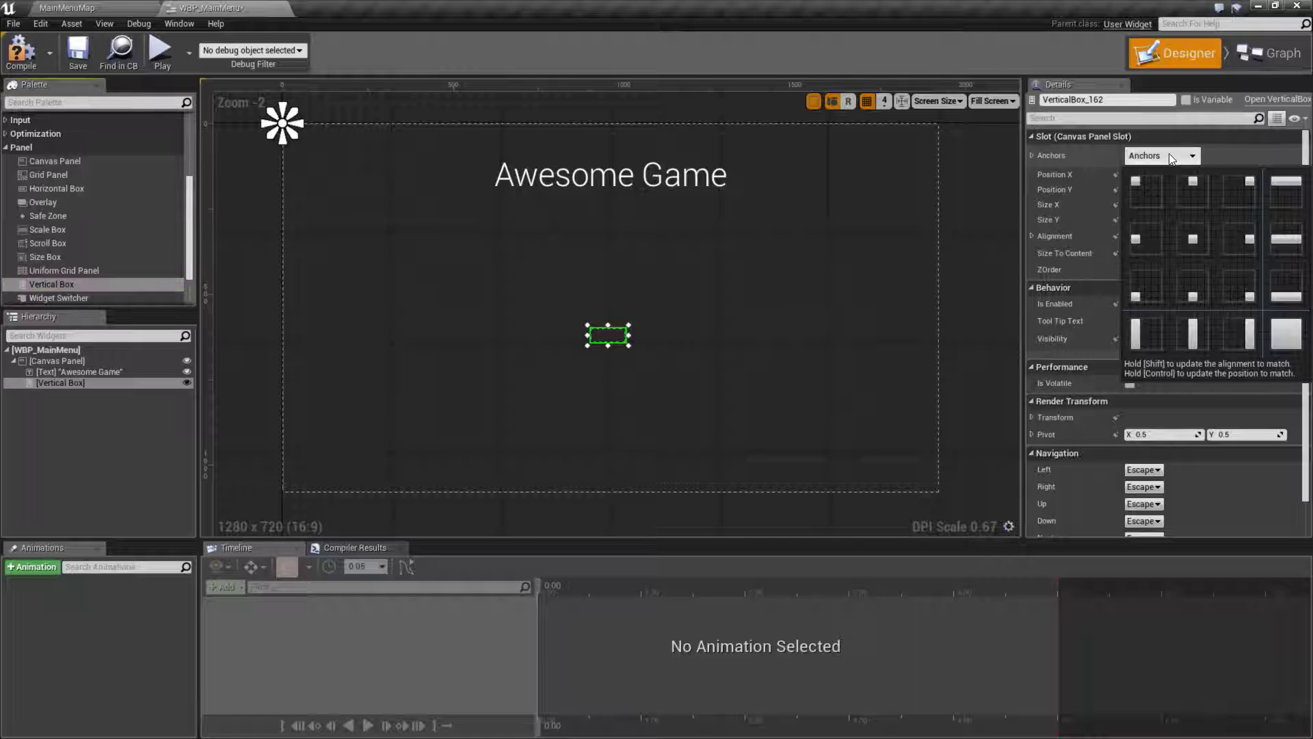
{"action": "left_click", "coordinate": [1189, 241]}
{"action": "left_click", "coordinate": [1159, 236]}
{"action": "type", "text": "0.5"}
{"action": "key", "text": "Tab"}
{"action": "type", "text": "0.5"}
{"action": "key", "text": "Return"}
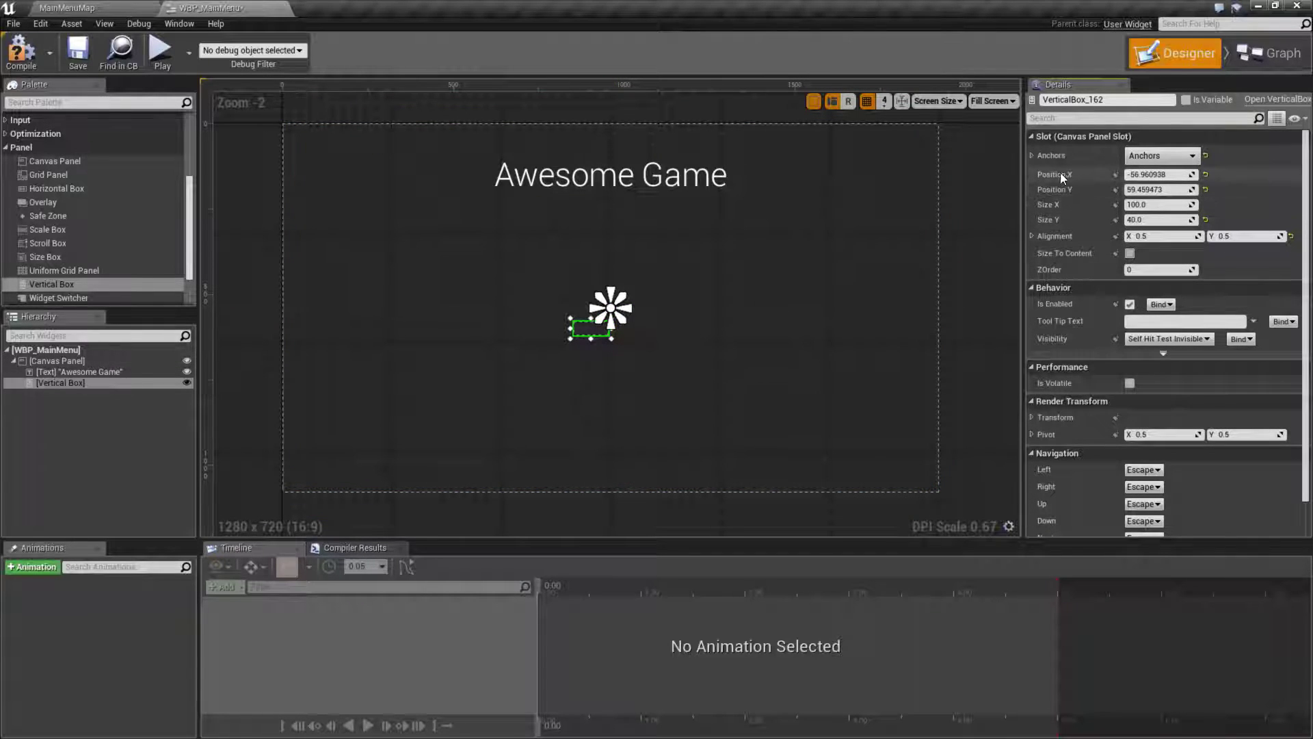
Reset the vertical box's position to X 0, Y 0 and make it size to its content.
{"action": "left_click", "coordinate": [1205, 174]}
{"action": "left_click", "coordinate": [1206, 190]}
{"action": "scroll", "coordinate": [608, 304], "scroll_direction": "up", "scroll_amount": 4}
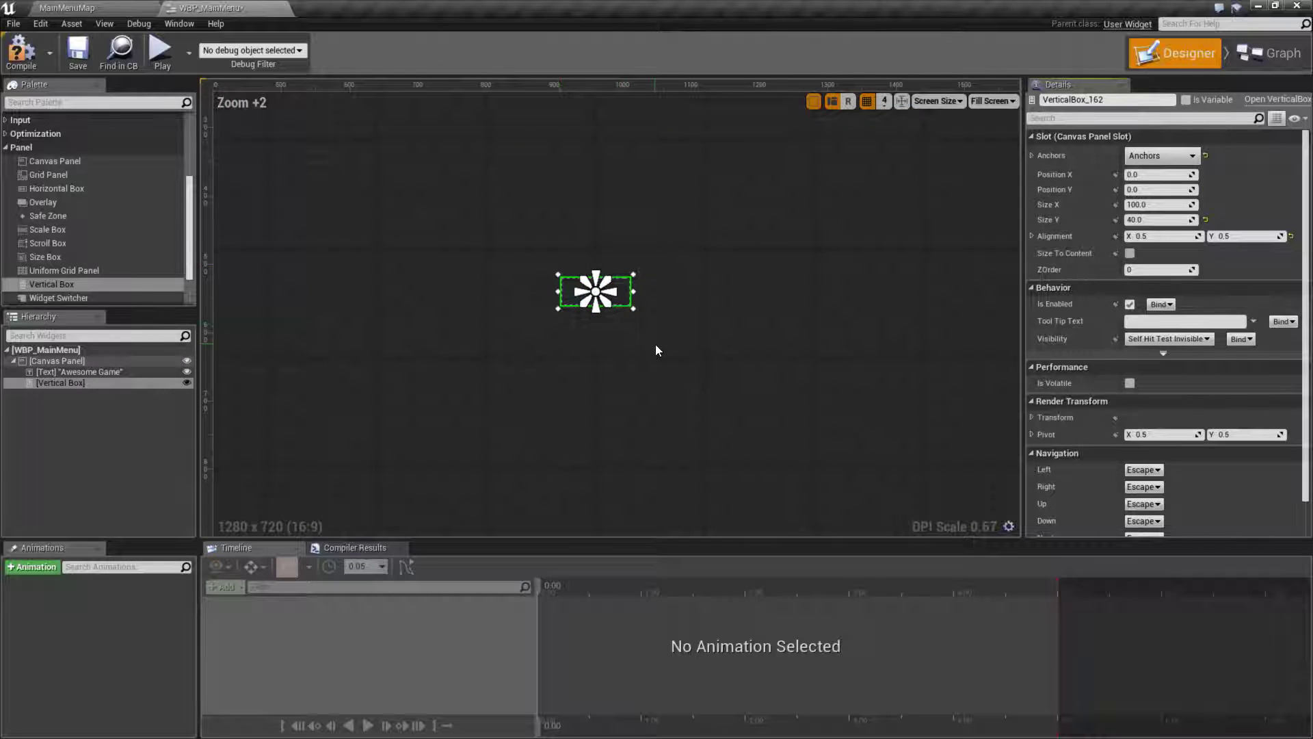
{"action": "scroll", "coordinate": [654, 349], "scroll_direction": "down", "scroll_amount": 3}
{"action": "scroll", "coordinate": [662, 359], "scroll_direction": "down", "scroll_amount": 2}
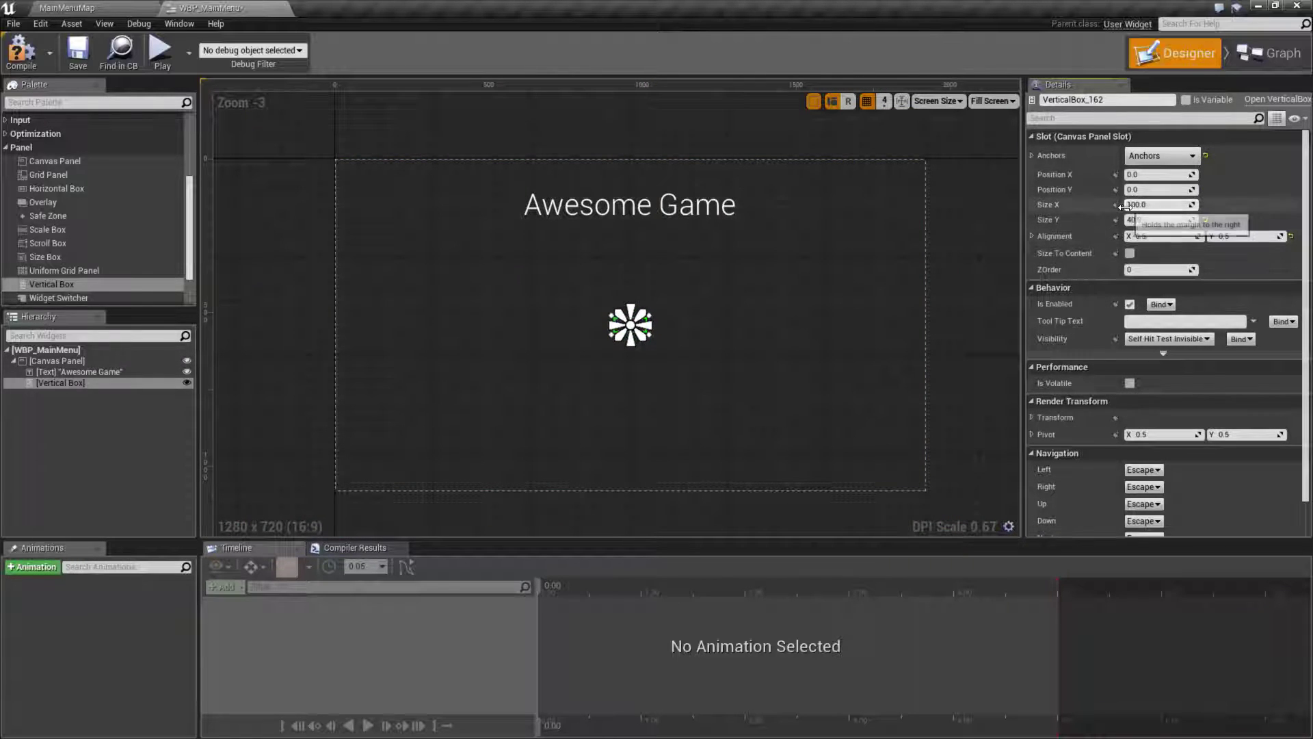
{"action": "left_click", "coordinate": [1129, 253]}
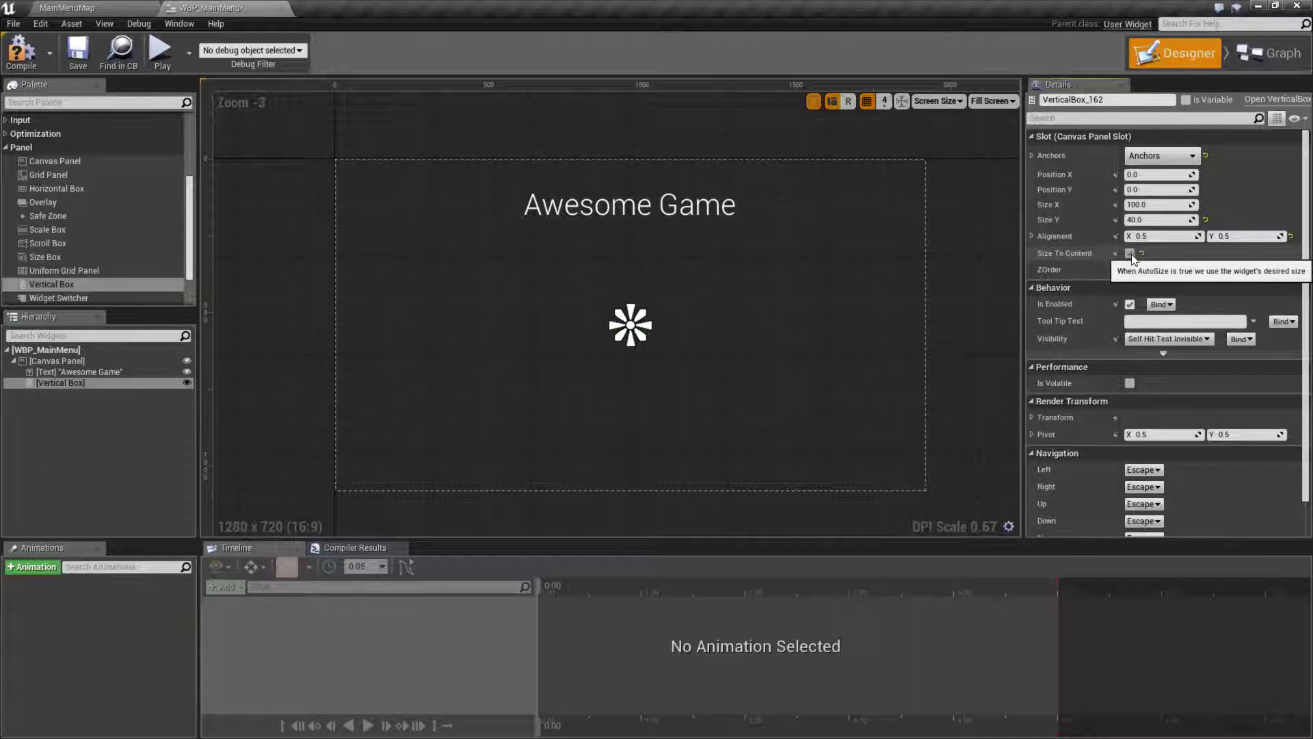
{"action": "scroll", "coordinate": [786, 366], "scroll_direction": "up", "scroll_amount": 3}
{"action": "scroll", "coordinate": [694, 375], "scroll_direction": "down", "scroll_amount": 3}
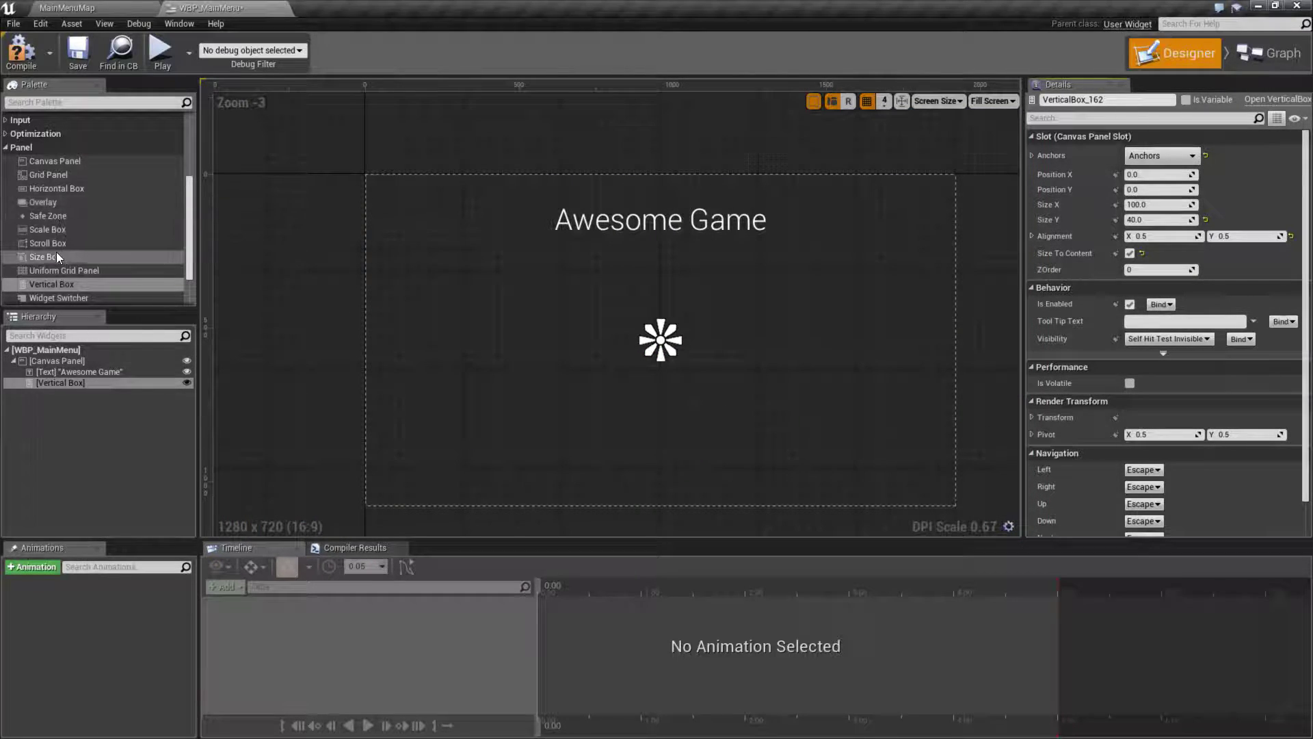
Add three Button widgets as children of the vertical box.
{"action": "scroll", "coordinate": [67, 222], "scroll_direction": "up", "scroll_amount": 3}
{"action": "scroll", "coordinate": [67, 217], "scroll_direction": "up", "scroll_amount": 3}
{"action": "left_click_drag", "start_coordinate": [43, 147], "coordinate": [60, 383]}
{"action": "left_click_drag", "start_coordinate": [46, 147], "coordinate": [77, 380]}
{"action": "left_click_drag", "start_coordinate": [46, 146], "coordinate": [99, 411]}
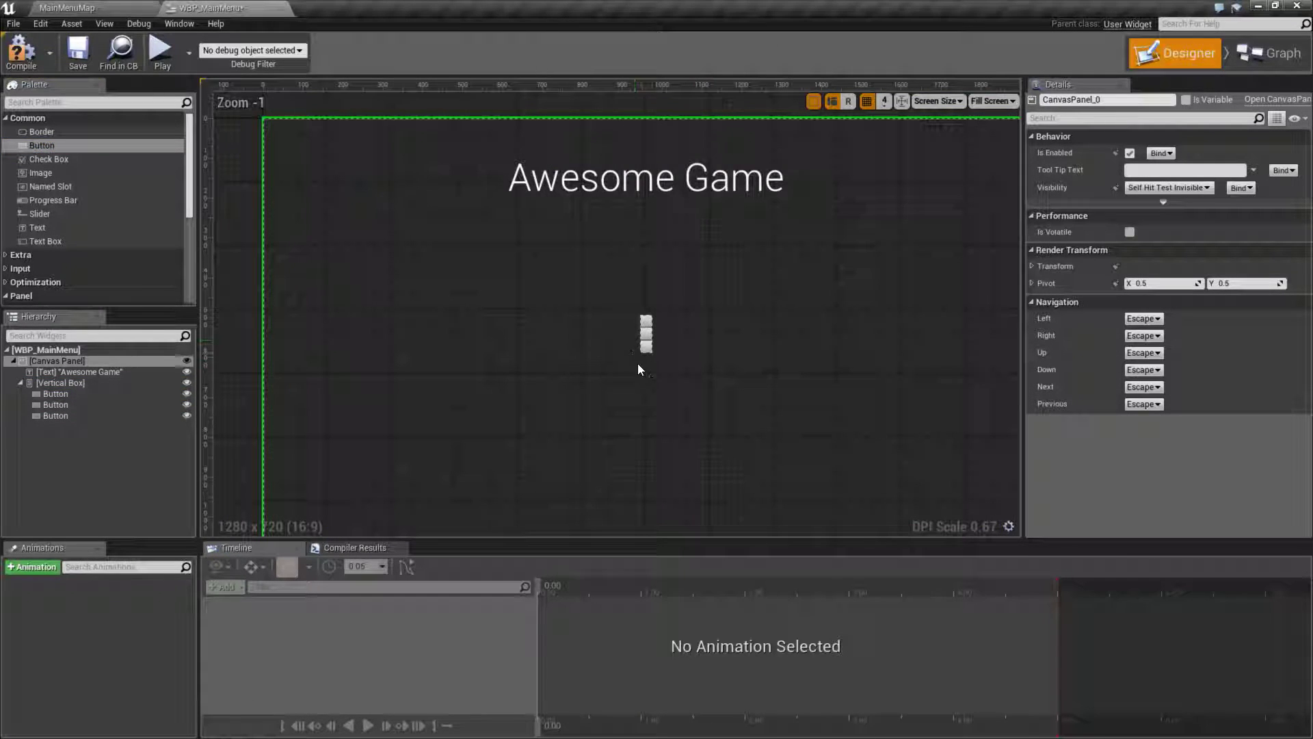
{"action": "scroll", "coordinate": [594, 391], "scroll_direction": "down", "scroll_amount": 1}
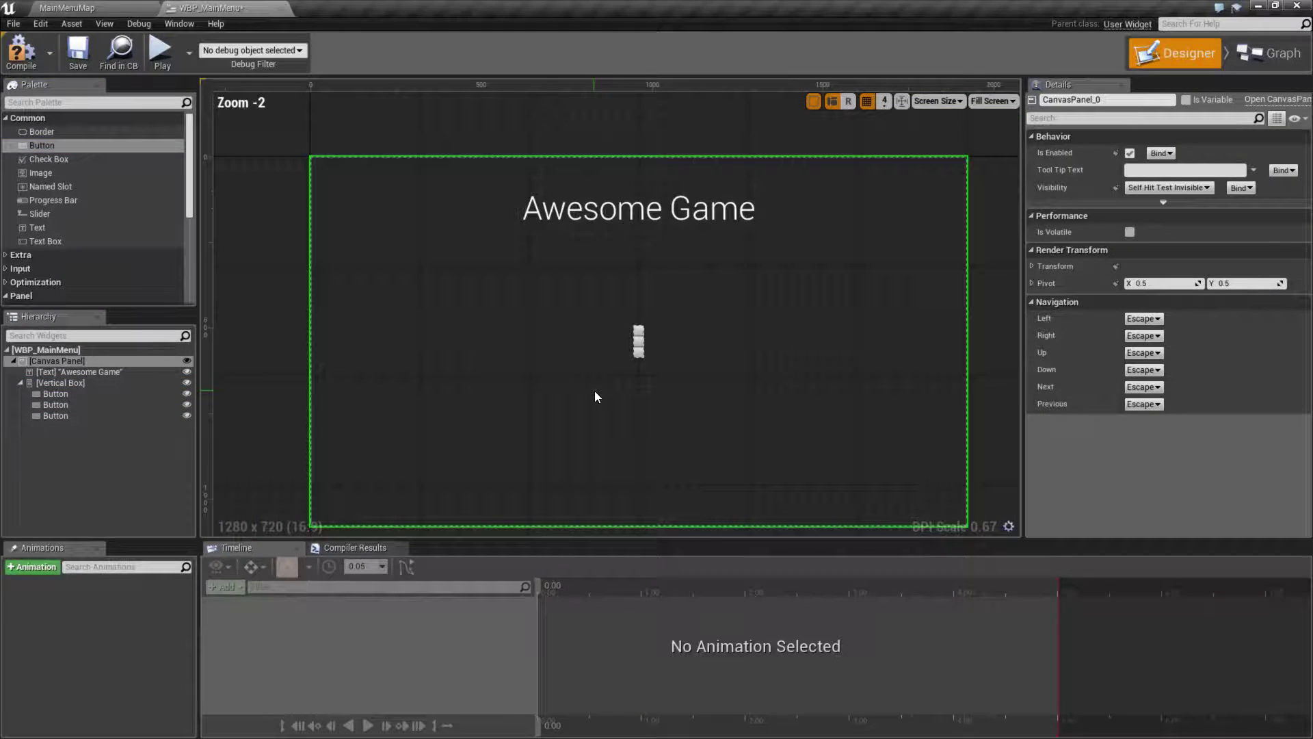
{"action": "left_click", "coordinate": [60, 396]}
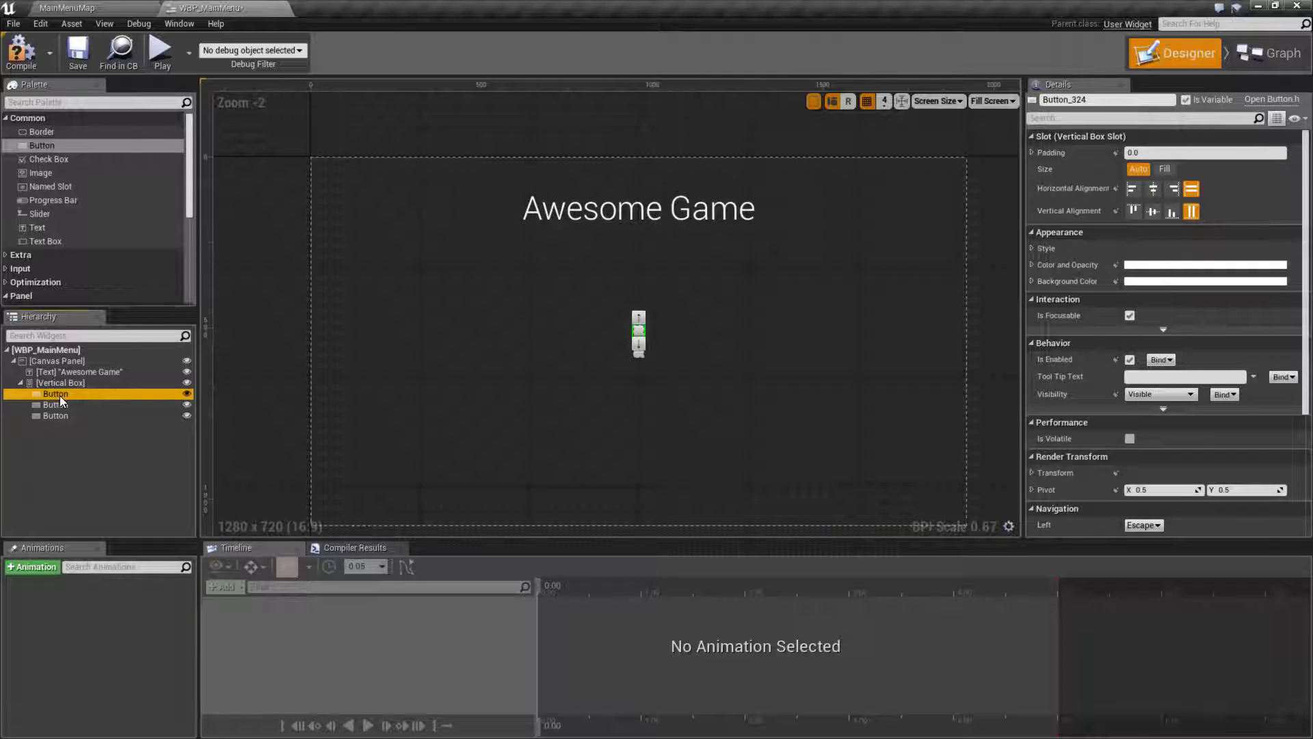
{"action": "left_click", "coordinate": [64, 413], "text": "shift"}
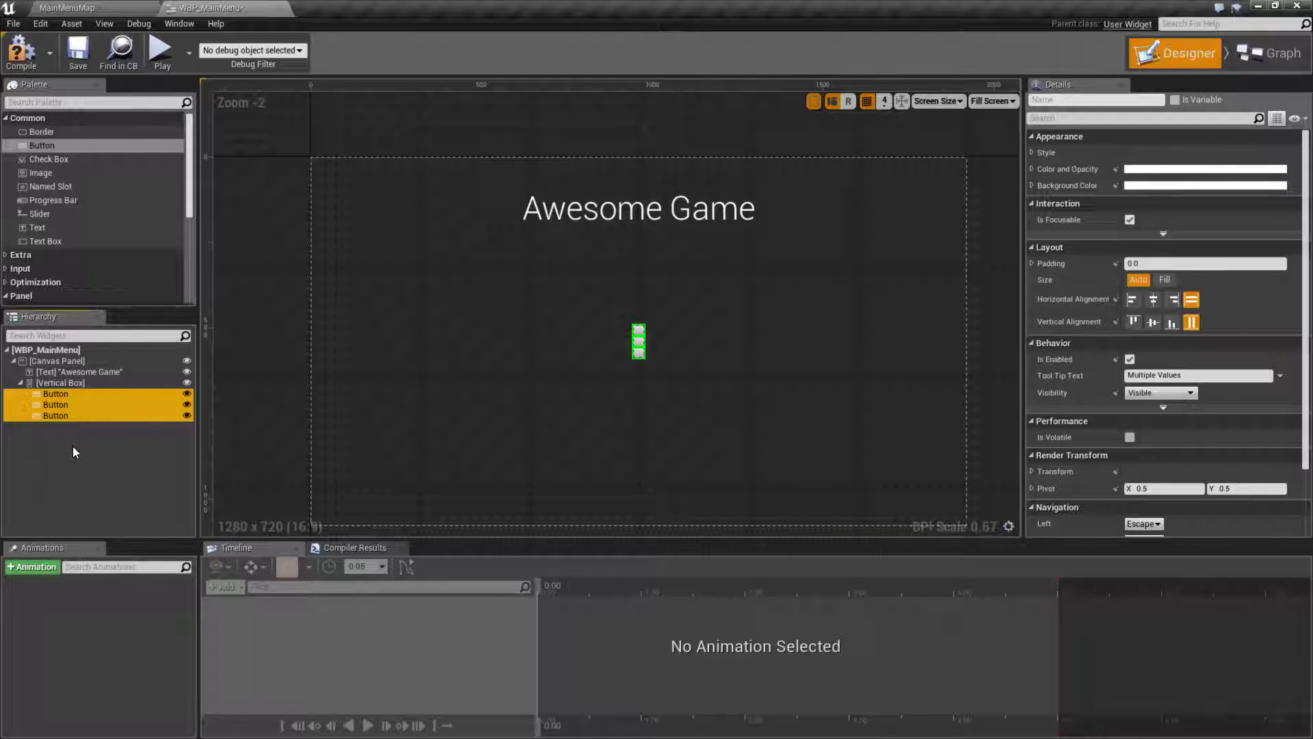
{"action": "left_click", "coordinate": [73, 446]}
{"action": "left_click", "coordinate": [66, 395]}
{"action": "left_click", "coordinate": [65, 416], "text": "shift"}
{"action": "left_click", "coordinate": [69, 393]}
{"action": "left_click", "coordinate": [67, 416], "text": "shift"}
{"action": "left_click", "coordinate": [73, 394]}
{"action": "left_click", "coordinate": [72, 404]}
Set the padding of all three buttons in the vertical box to 35.
{"action": "left_click", "coordinate": [72, 395]}
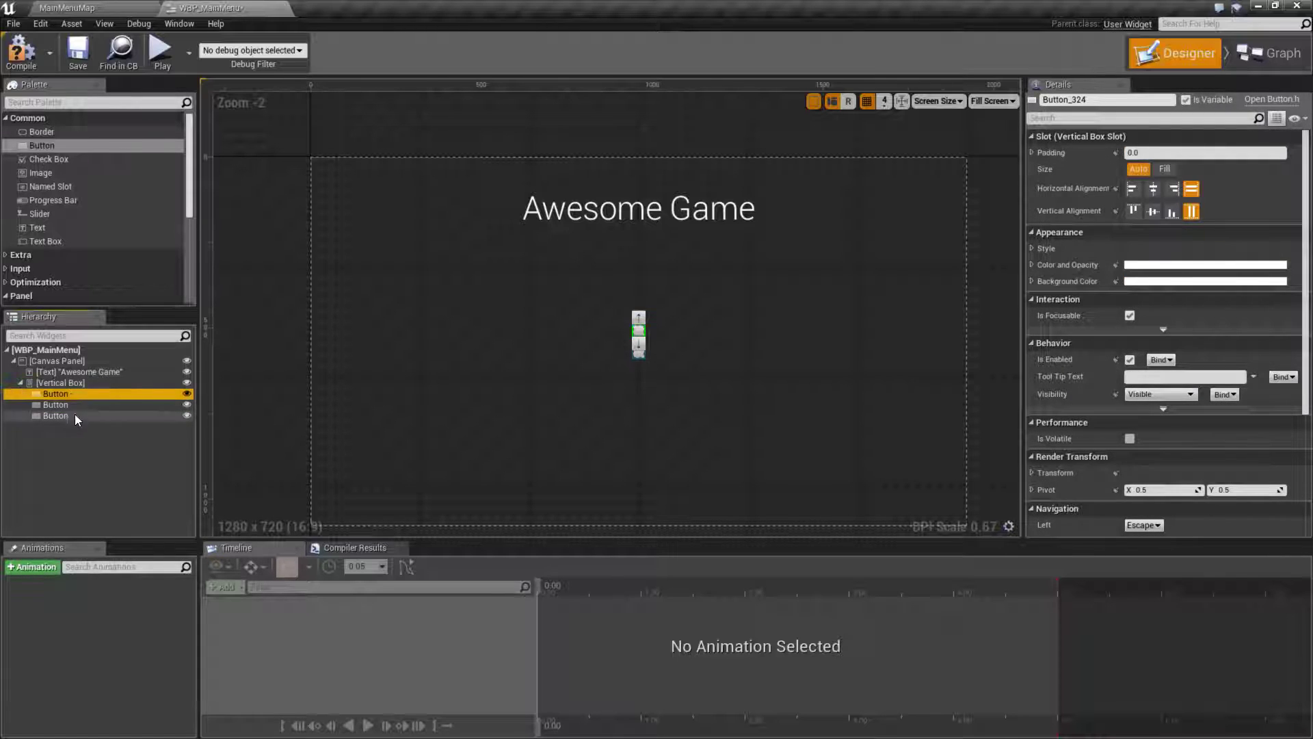
{"action": "left_click", "coordinate": [69, 416], "text": "shift"}
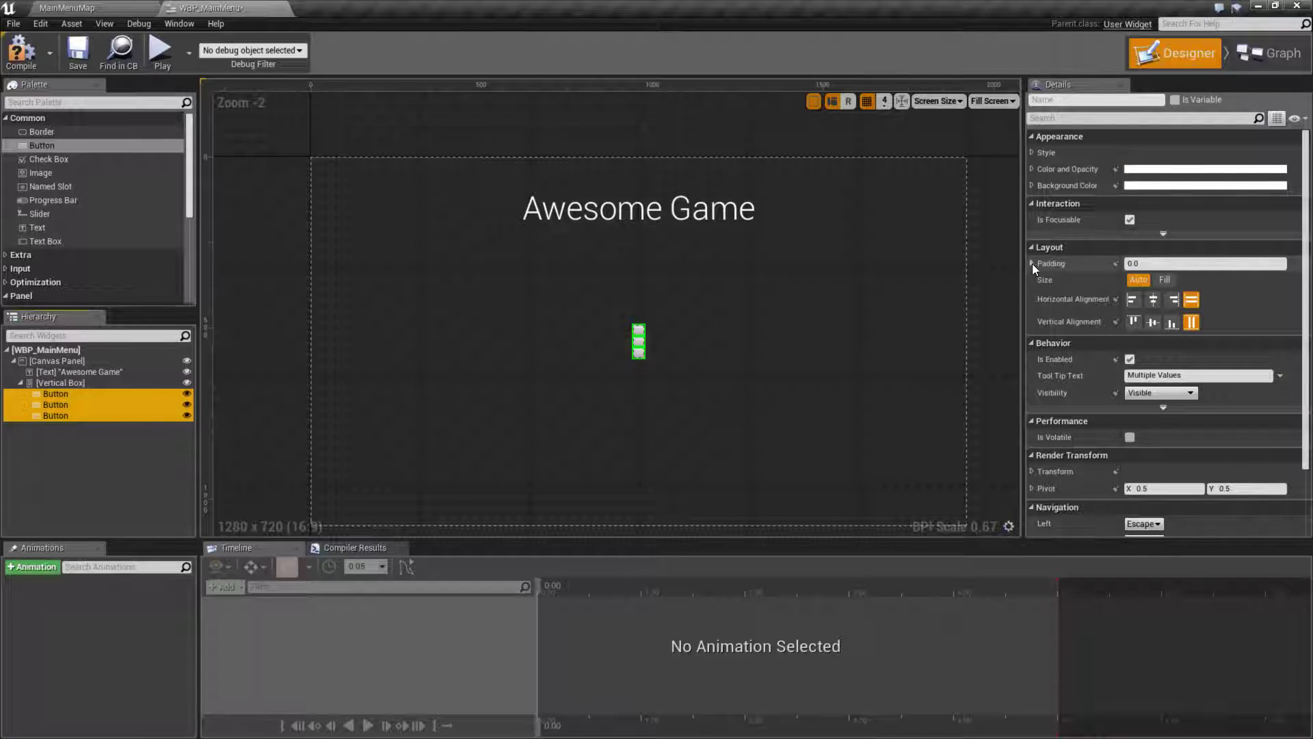
{"action": "left_click", "coordinate": [1153, 264]}
{"action": "type", "text": "35"}
{"action": "key", "text": "Return"}
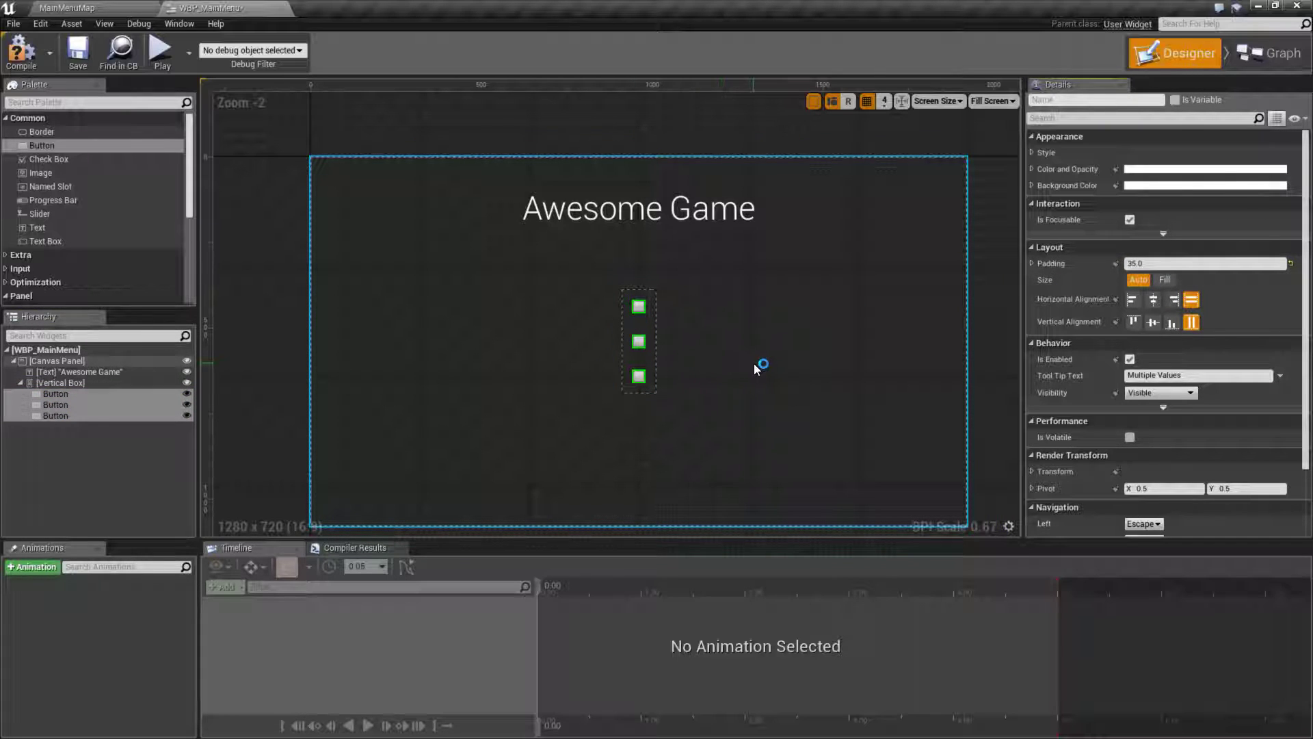
{"action": "left_click", "coordinate": [754, 363]}
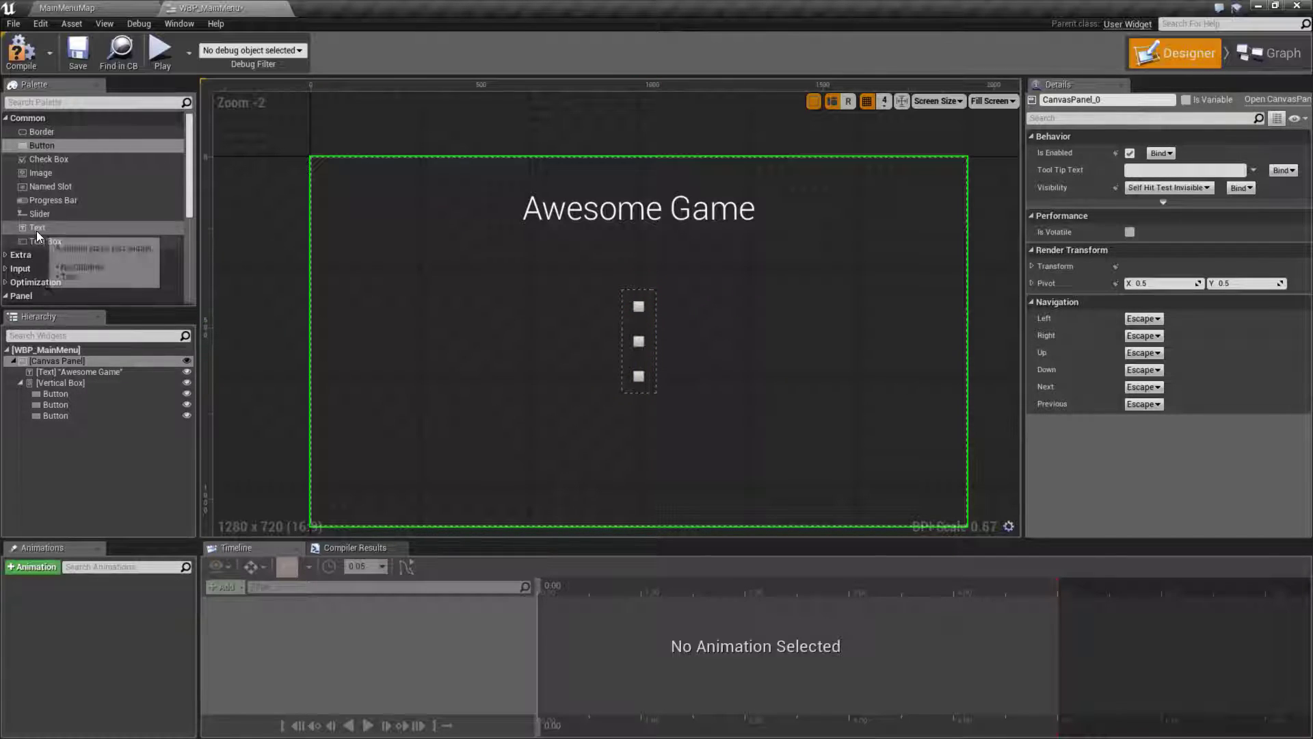
Add a Text widget inside each of the three buttons.
{"action": "left_click_drag", "start_coordinate": [36, 231], "coordinate": [638, 307]}
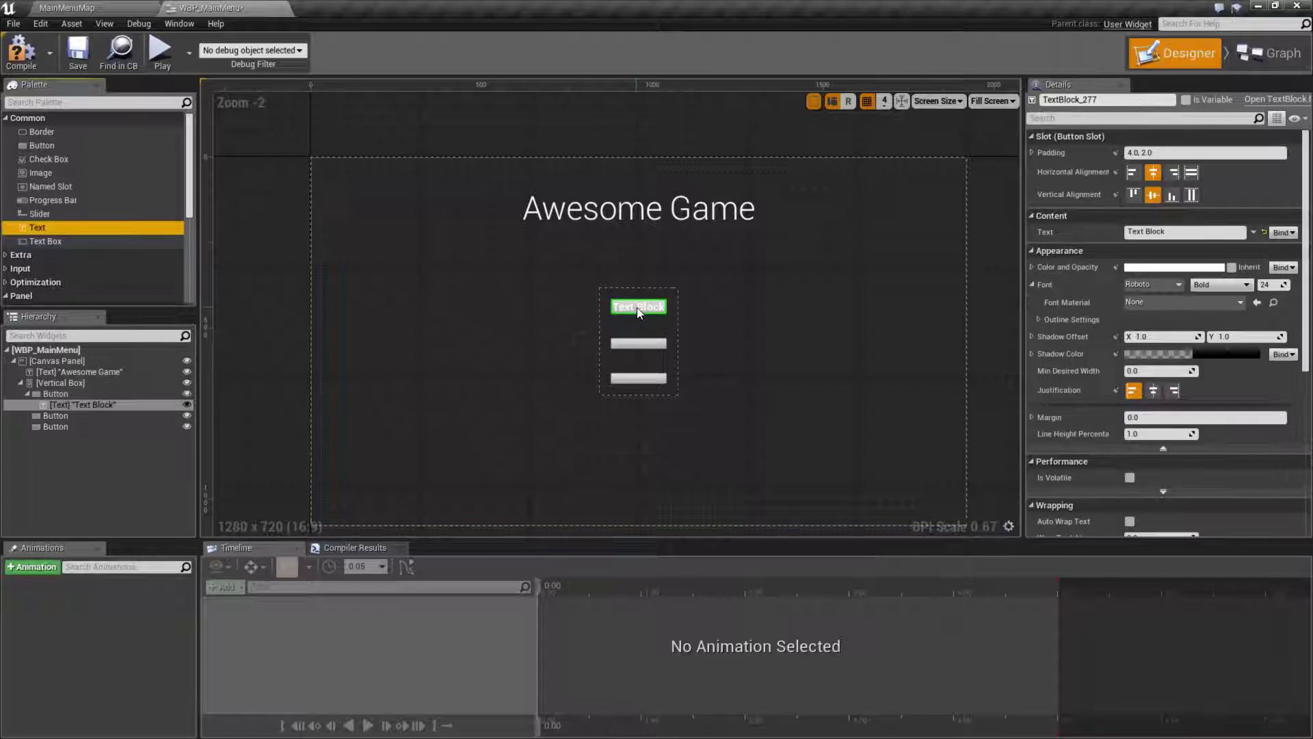
{"action": "left_click_drag", "start_coordinate": [39, 227], "coordinate": [59, 417]}
{"action": "left_click_drag", "start_coordinate": [46, 236], "coordinate": [60, 438]}
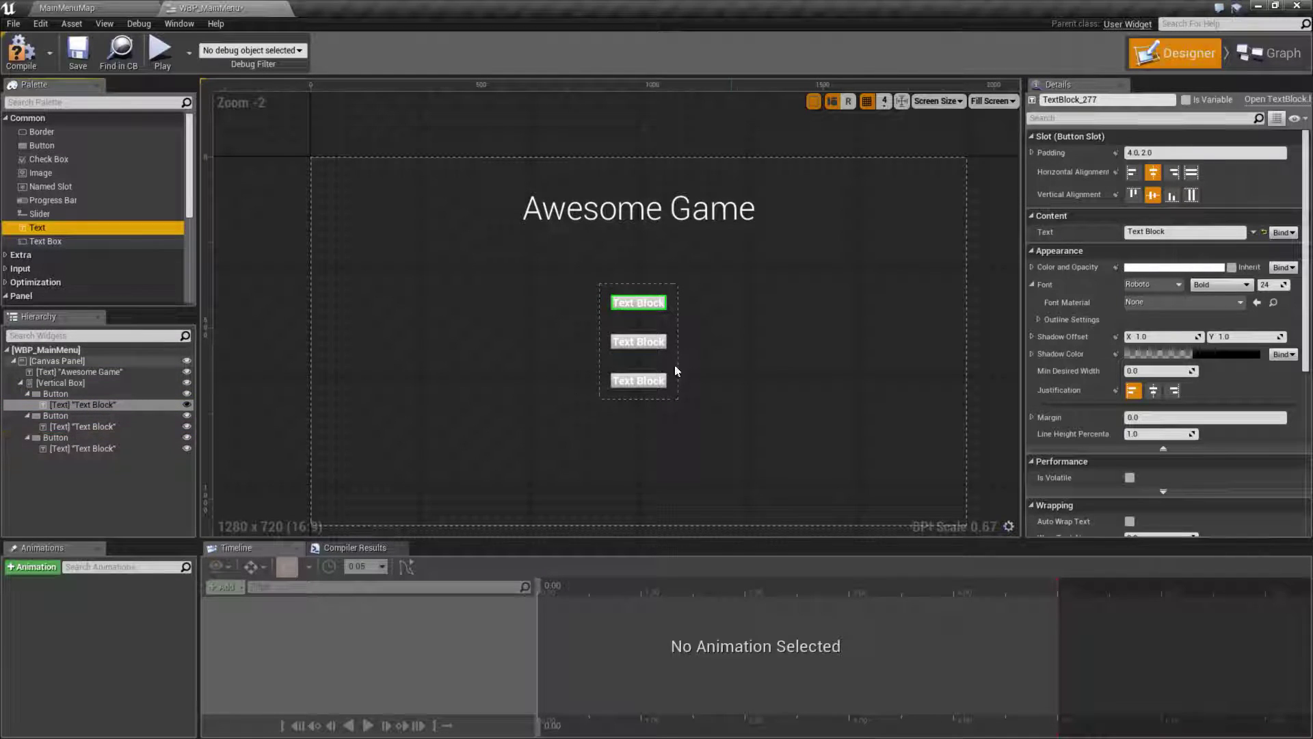
Set the text blocks of all three buttons to font size 32 and color them black.
{"action": "left_click", "coordinate": [98, 426], "text": "ctrl"}
{"action": "left_click", "coordinate": [104, 448], "text": "ctrl"}
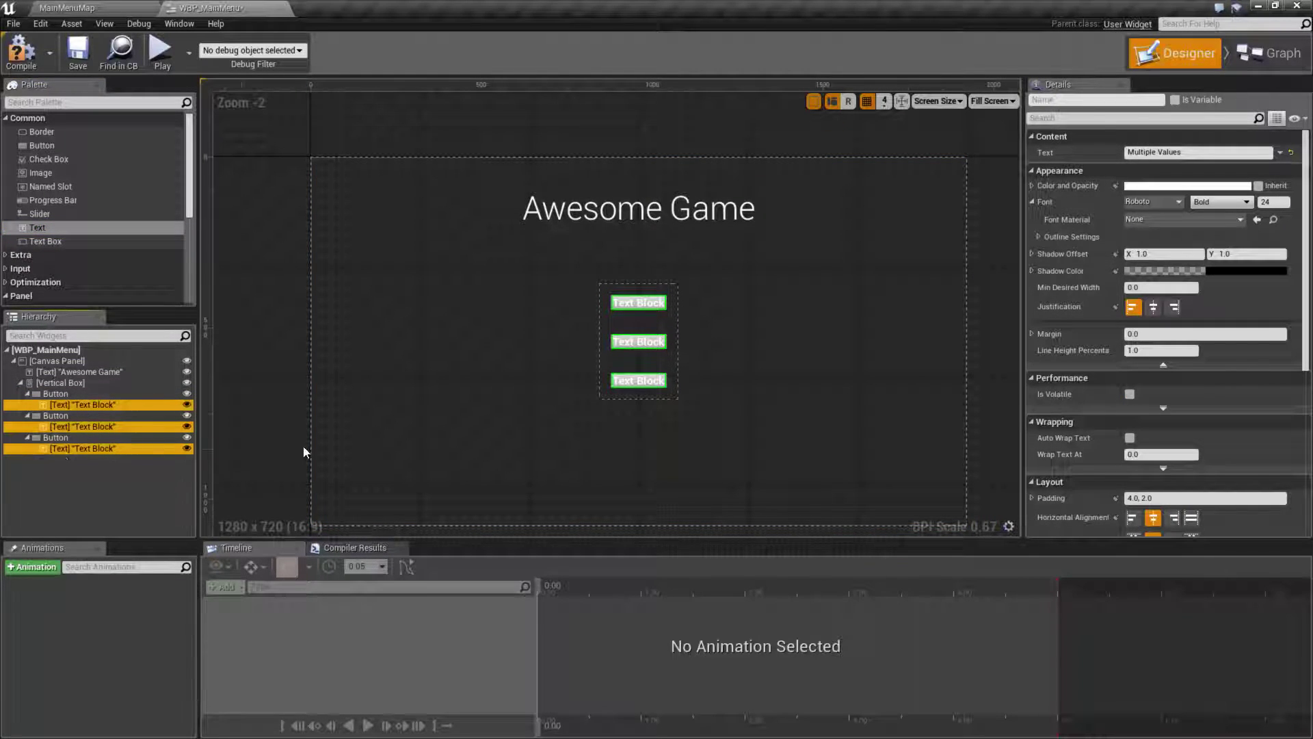
{"action": "left_click", "coordinate": [1272, 201]}
{"action": "type", "text": "32"}
{"action": "key", "text": "Return"}
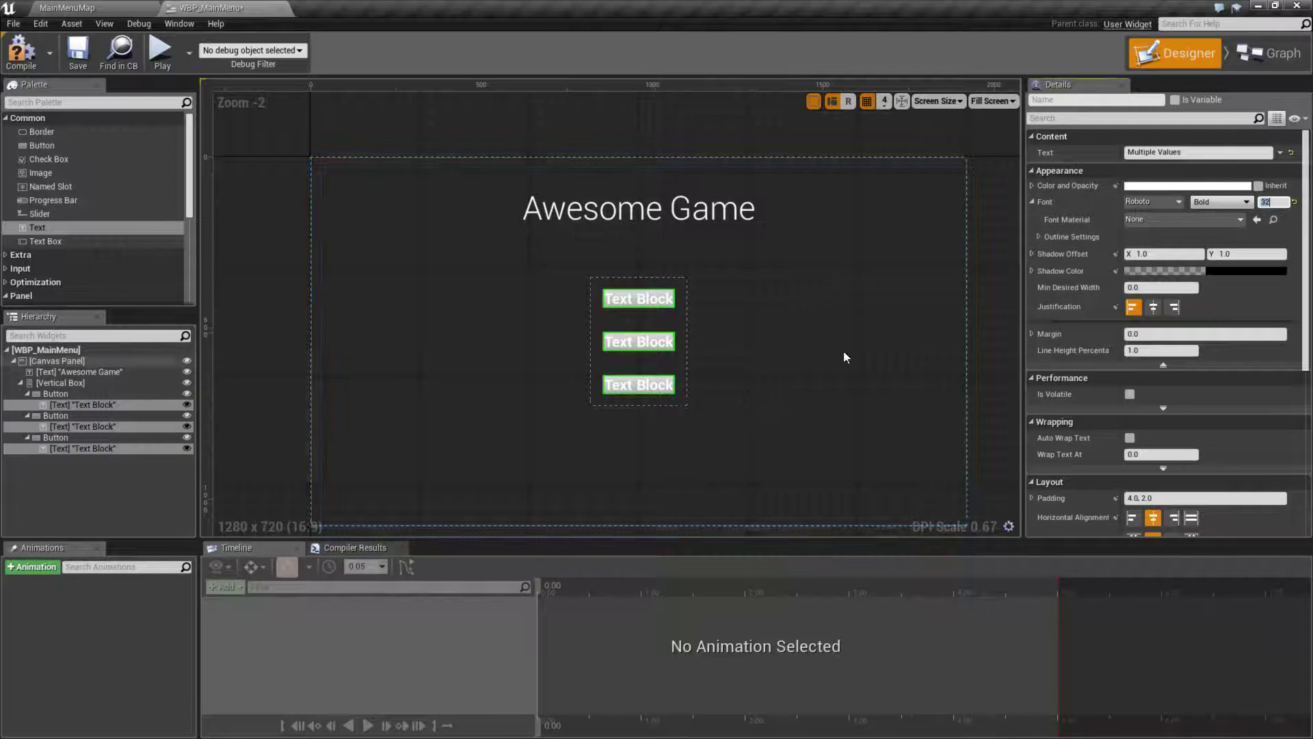
{"action": "left_click", "coordinate": [1145, 186]}
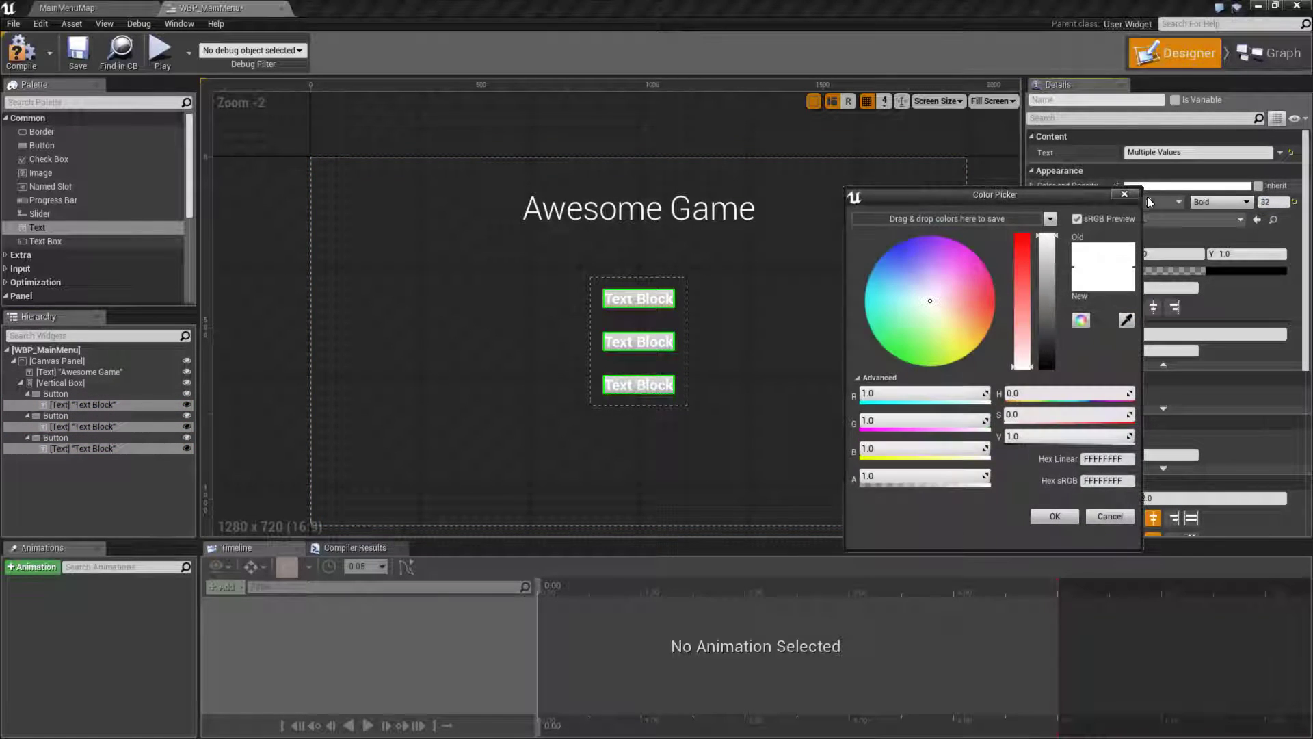
{"action": "left_click_drag", "start_coordinate": [1051, 320], "coordinate": [1050, 393]}
{"action": "left_click", "coordinate": [1053, 515]}
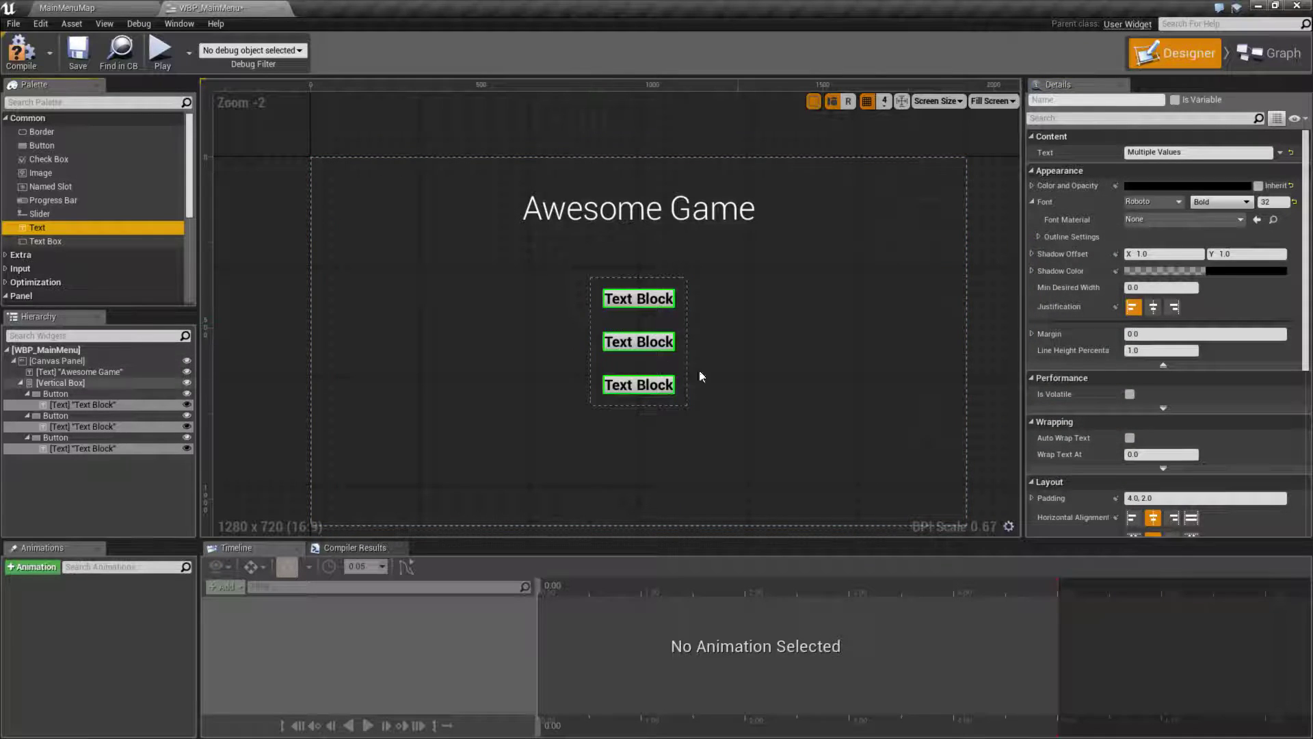
Try the Light typeface on the three button labels and switch them back to Bold.
{"action": "left_click", "coordinate": [1221, 202]}
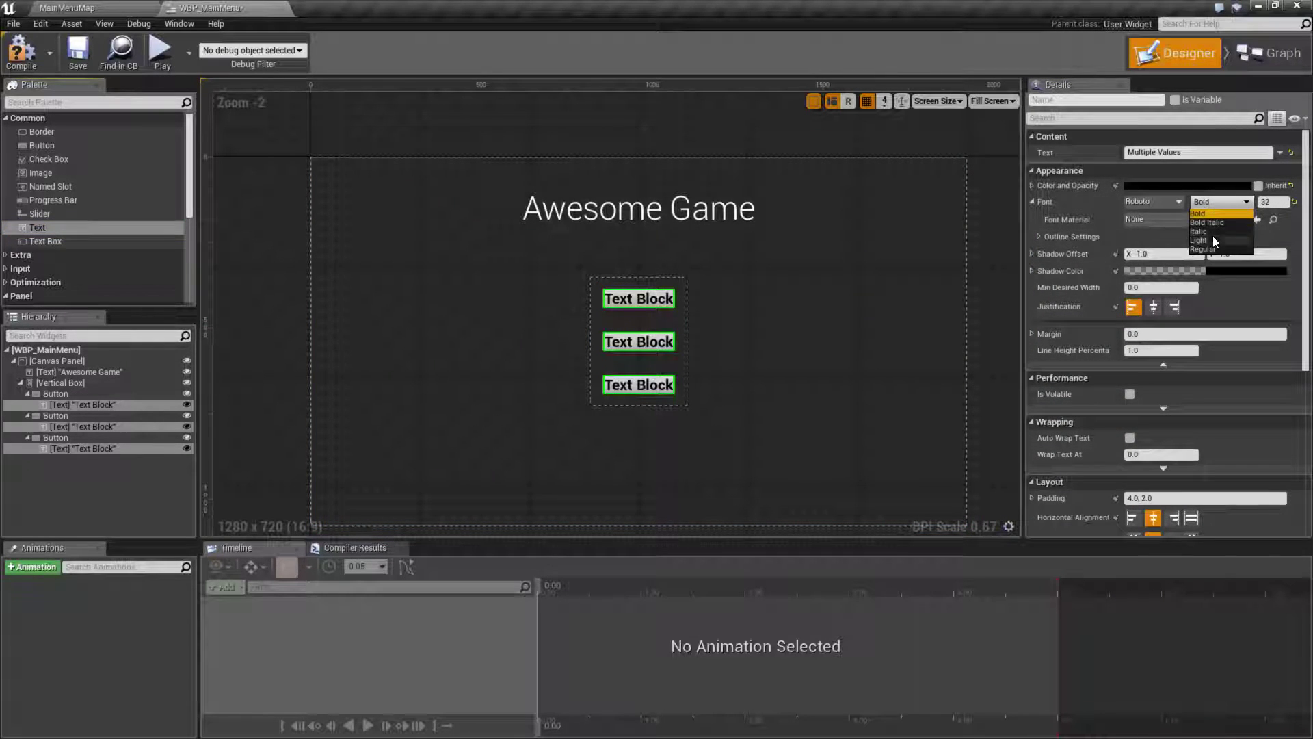
{"action": "left_click", "coordinate": [1203, 240]}
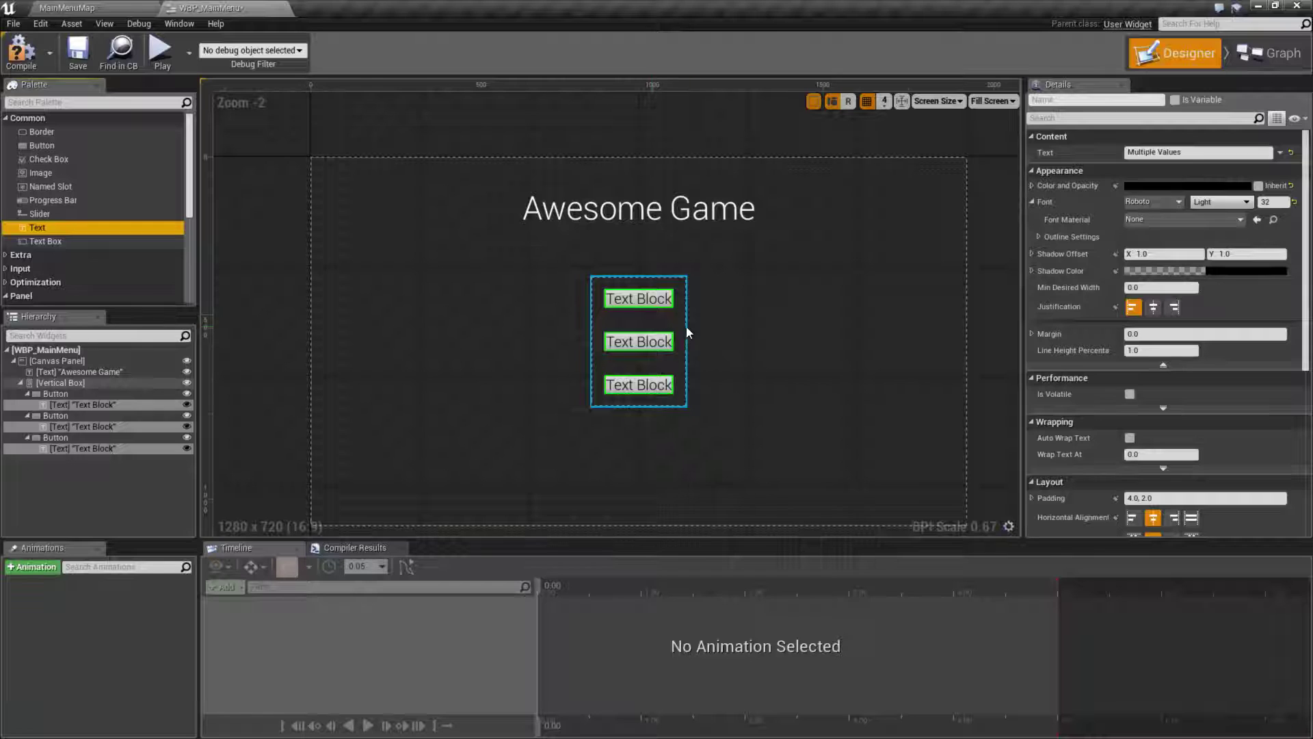
{"action": "left_click", "coordinate": [1221, 202]}
{"action": "left_click", "coordinate": [1208, 213]}
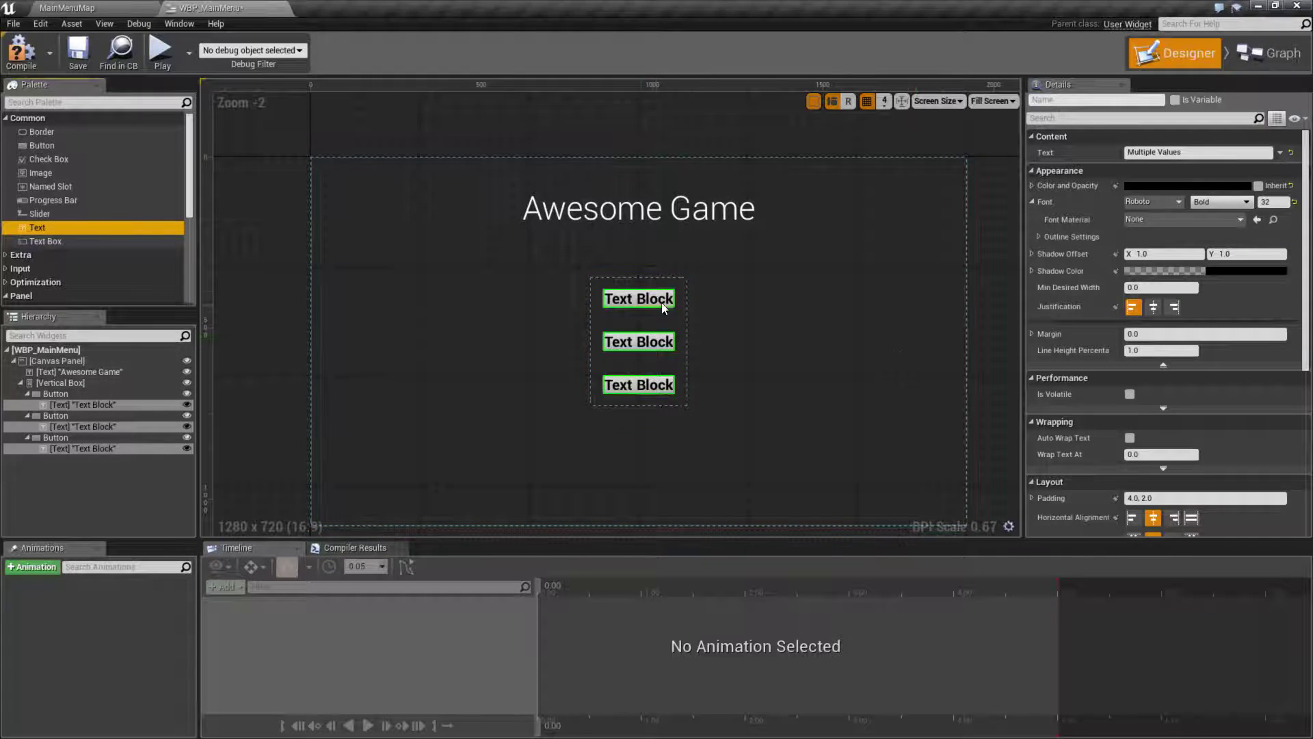
Set the margin of the three button labels to 20 on all sides.
{"action": "left_click", "coordinate": [1032, 335]}
{"action": "left_click", "coordinate": [1106, 335]}
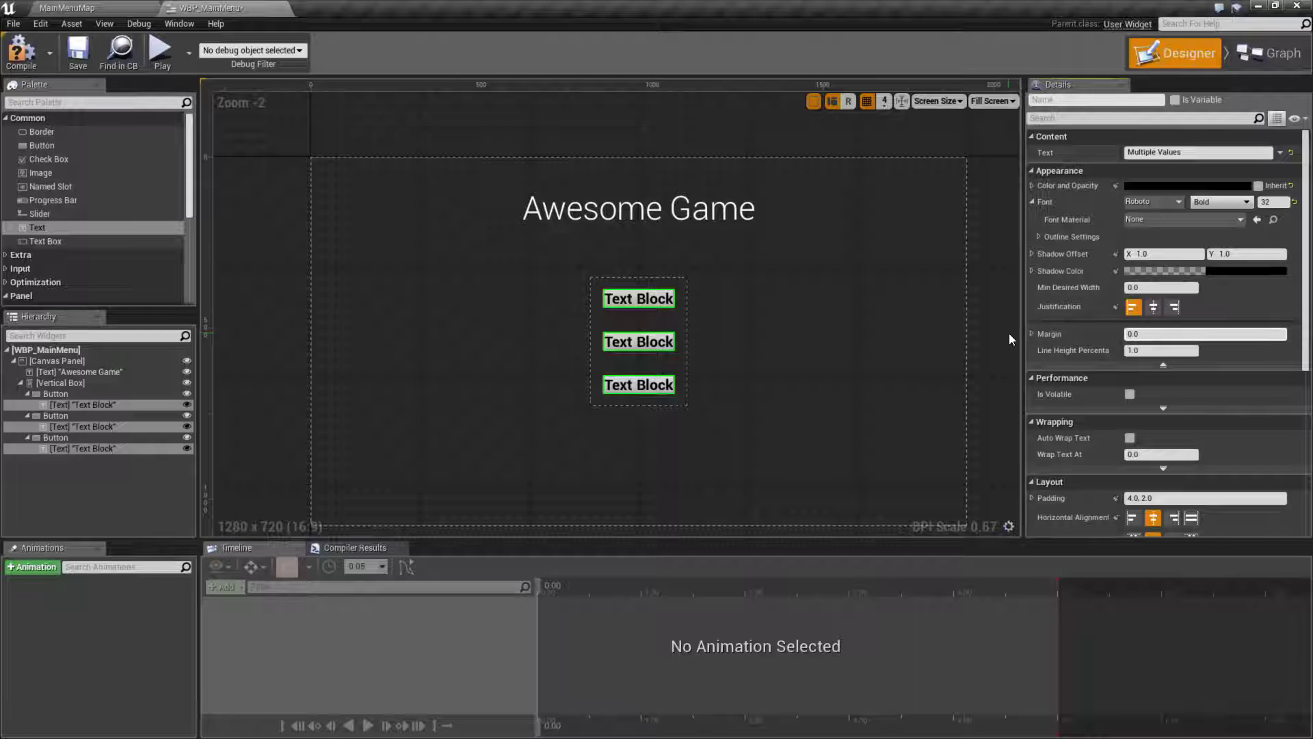
{"action": "left_click", "coordinate": [1135, 334]}
{"action": "type", "text": "20"}
{"action": "key", "text": "Return"}
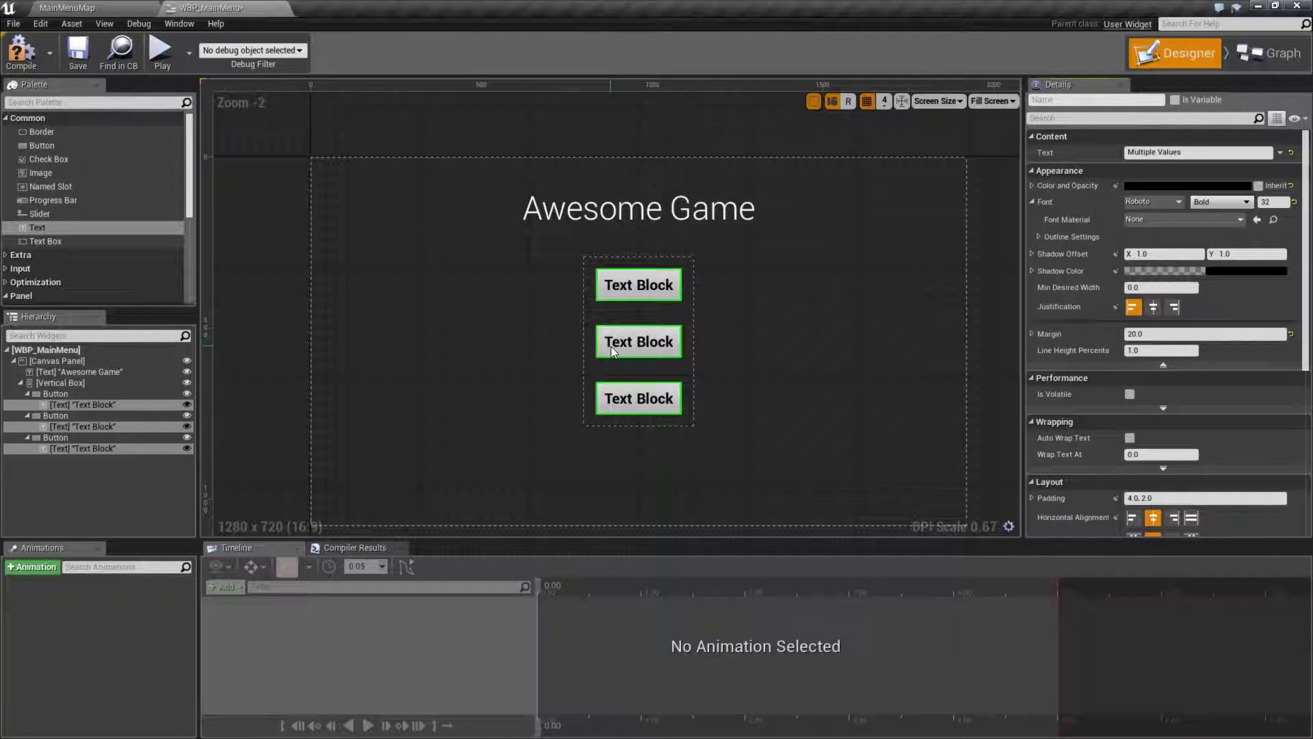
Set the left and right margins of the three button labels to 40.
{"action": "left_click", "coordinate": [1031, 333]}
{"action": "left_click", "coordinate": [1147, 350]}
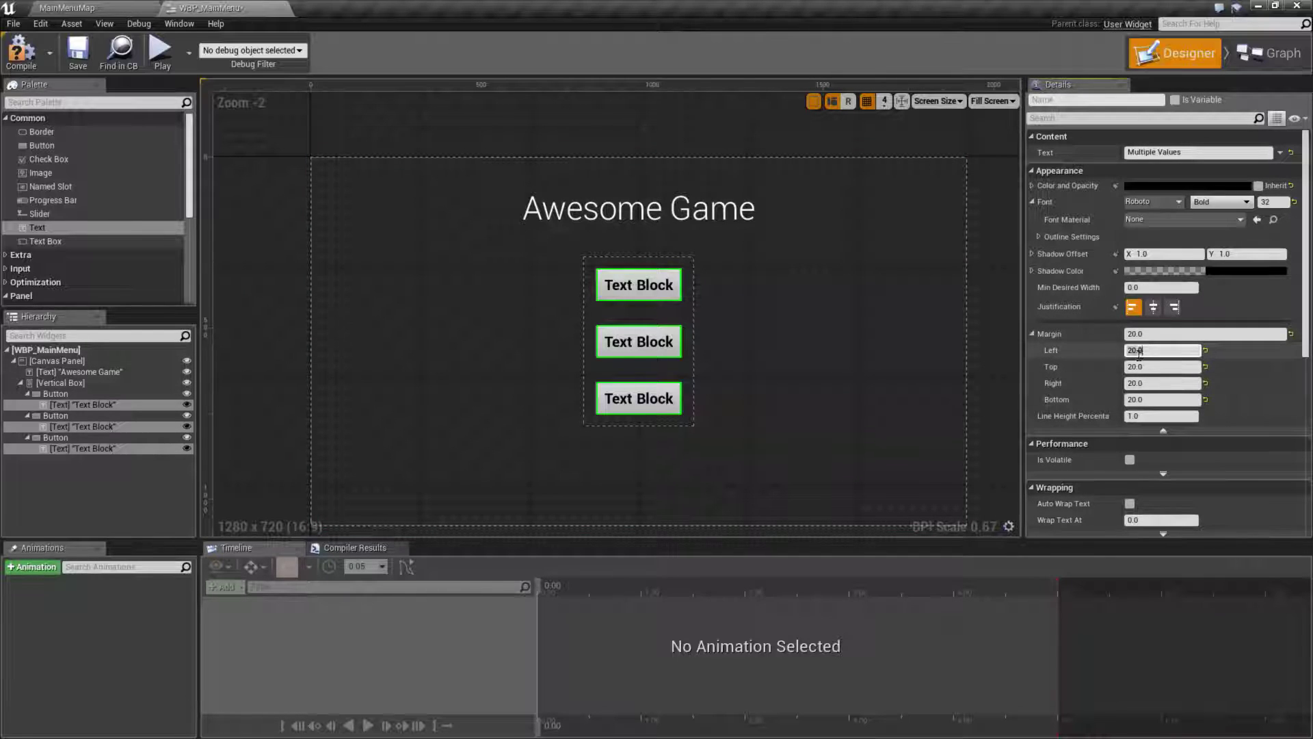
{"action": "type", "text": "40"}
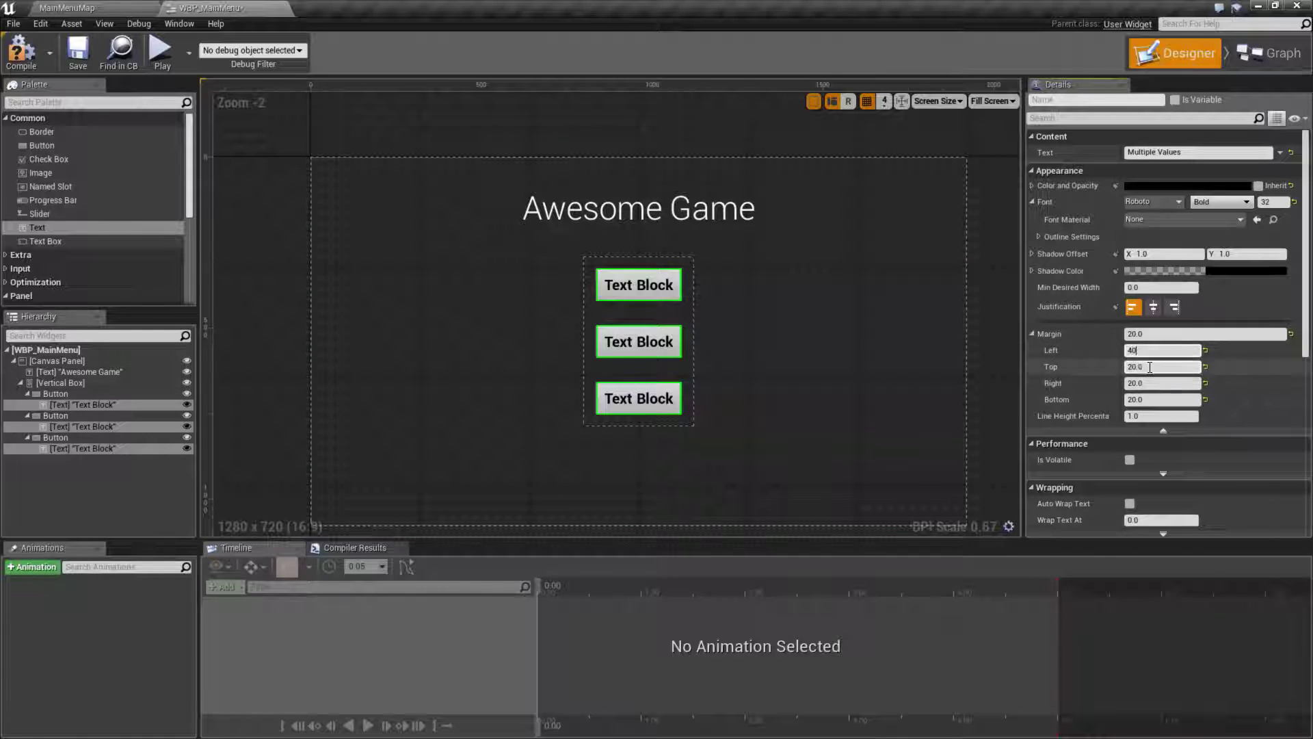
{"action": "left_click", "coordinate": [1155, 382]}
{"action": "type", "text": "40"}
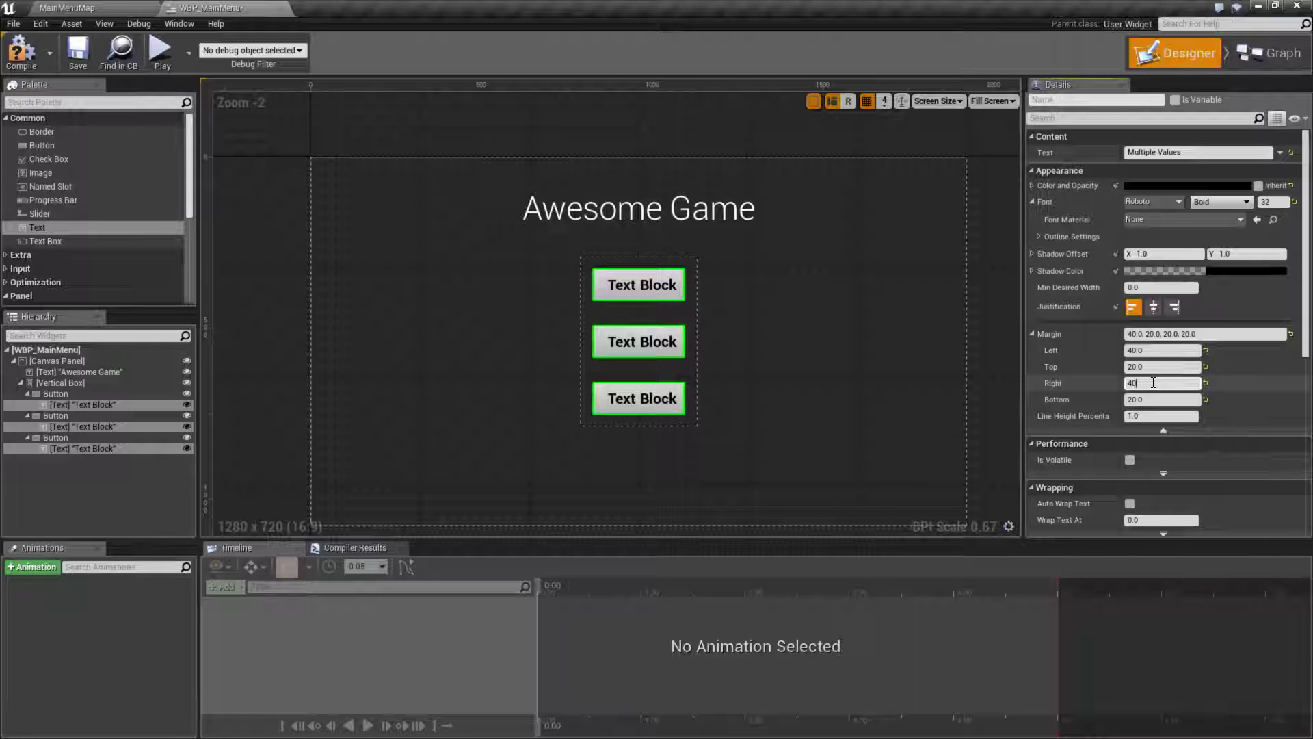
{"action": "key", "text": "Return"}
{"action": "left_click", "coordinate": [757, 417]}
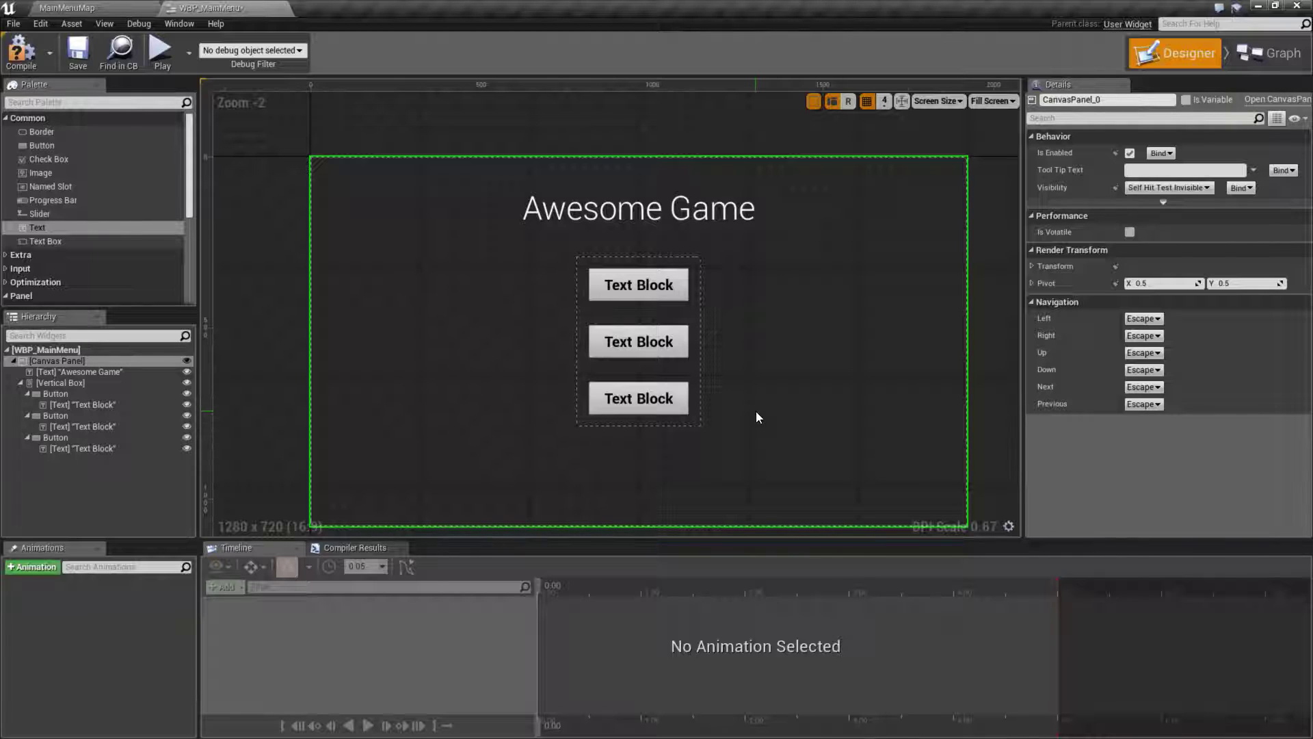
Change the first button's label text to "Play".
{"action": "left_click", "coordinate": [635, 285]}
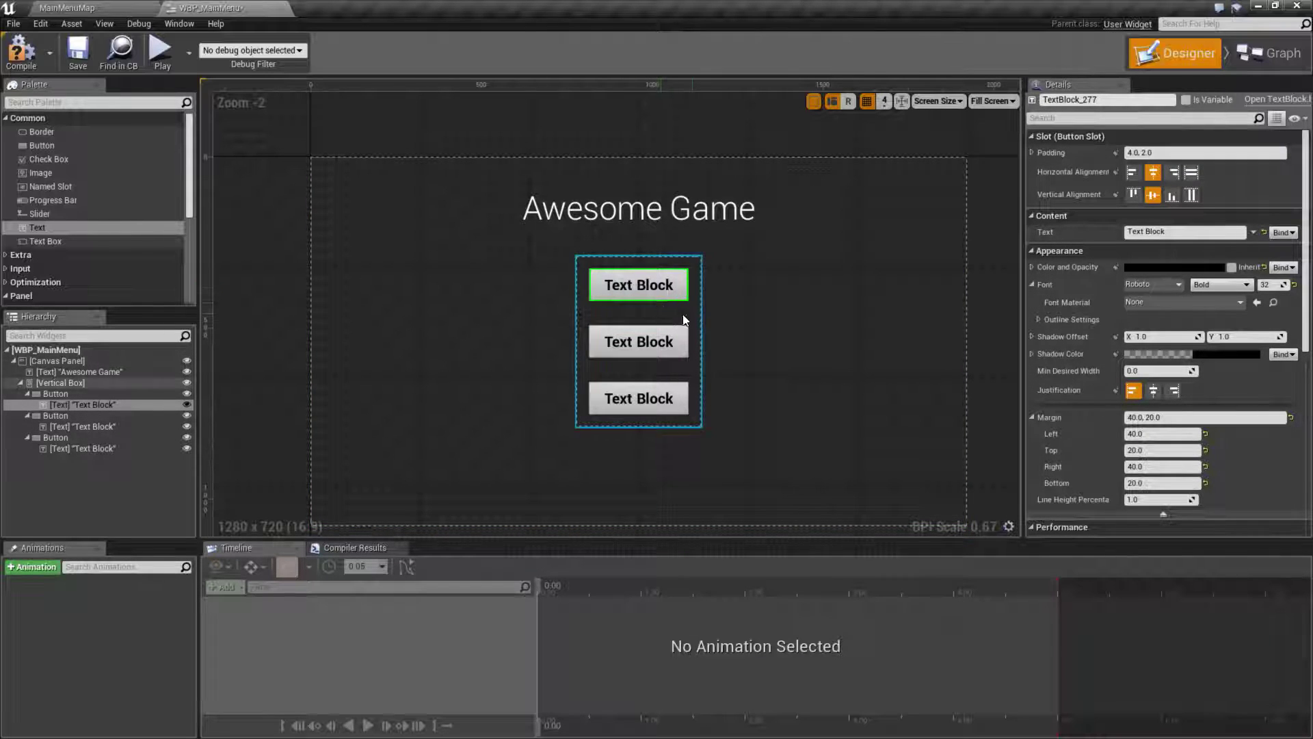
{"action": "left_click", "coordinate": [1189, 233]}
{"action": "type", "text": "Play"}
{"action": "key", "text": "Return"}
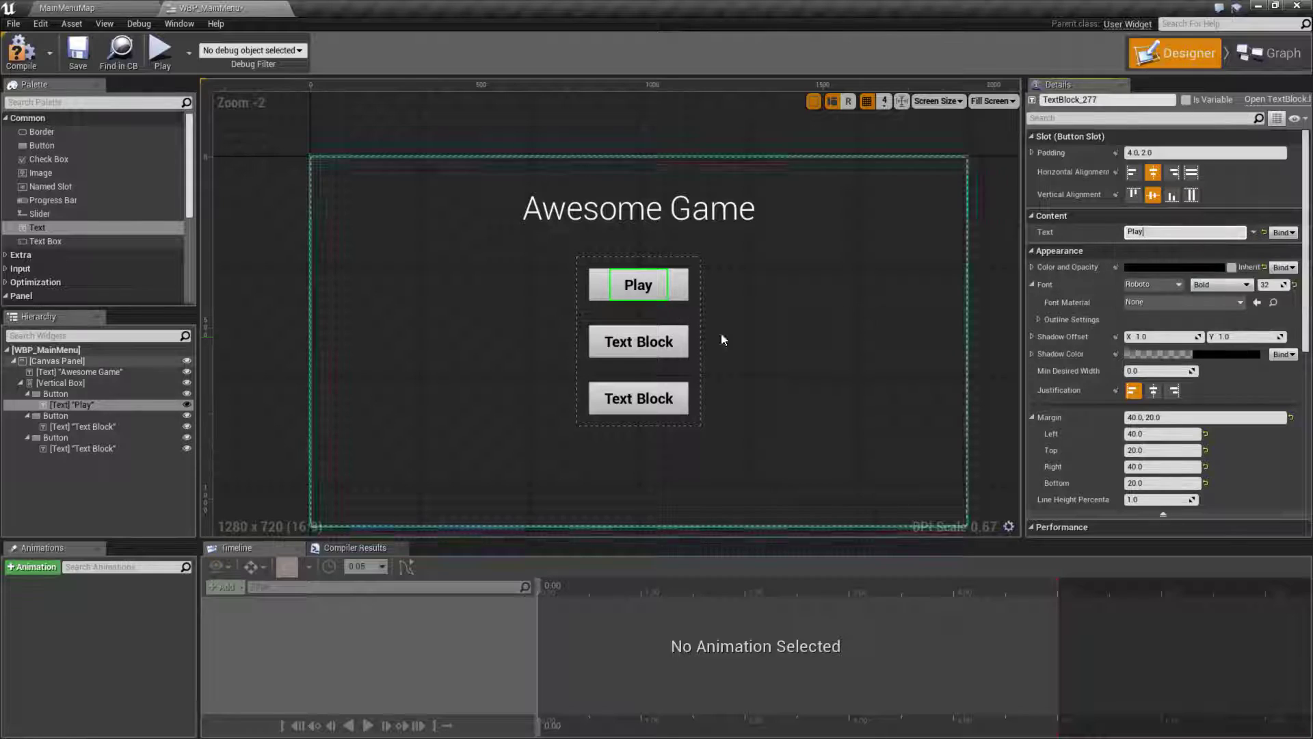
Change the second button's label text to "About".
{"action": "left_click", "coordinate": [640, 341]}
{"action": "left_click", "coordinate": [1207, 230]}
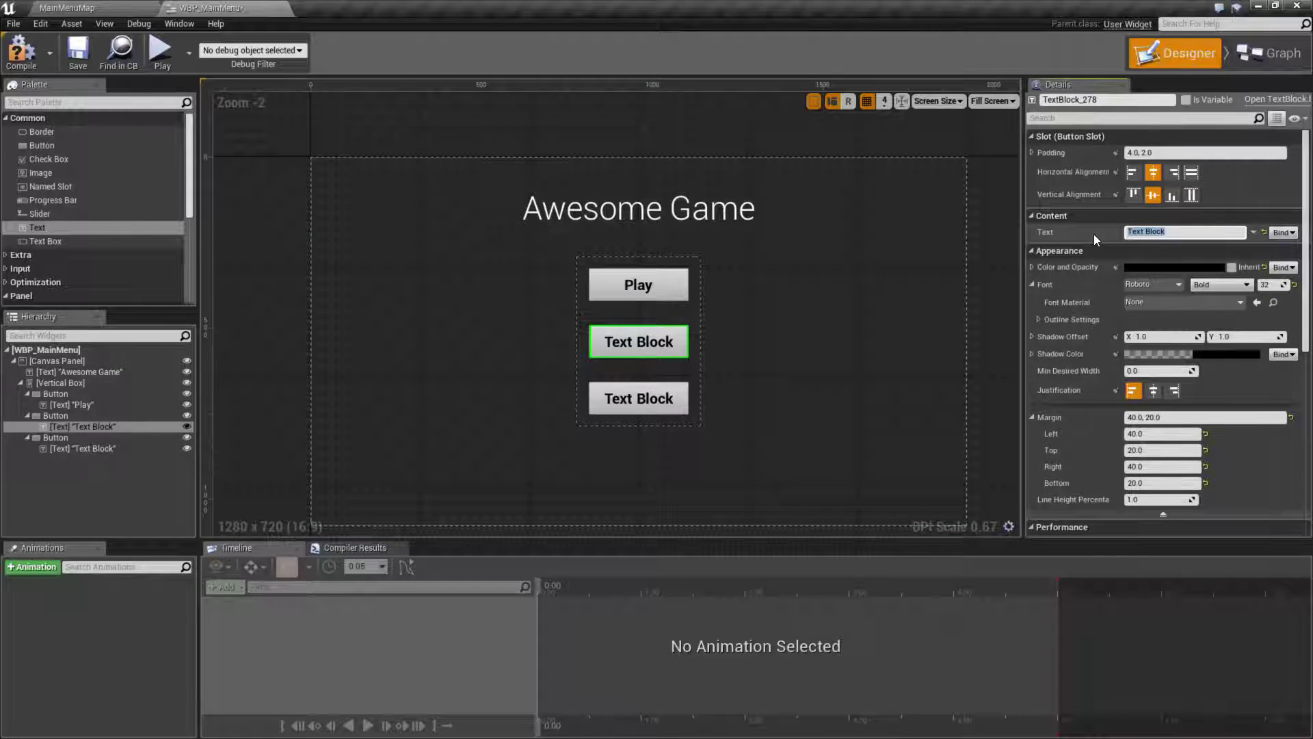
{"action": "type", "text": "About"}
{"action": "key", "text": "Return"}
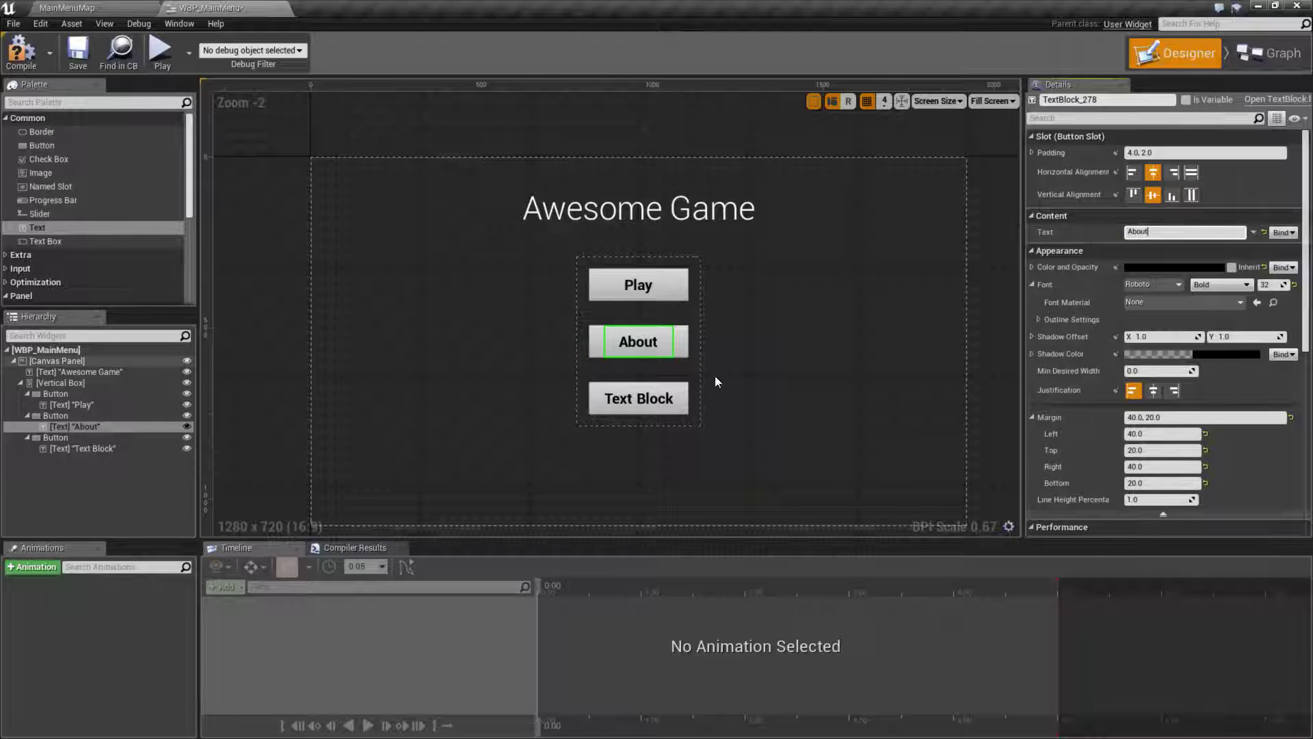
Change the third button's label text to "Quit".
{"action": "left_click", "coordinate": [626, 399]}
{"action": "left_click", "coordinate": [1179, 231]}
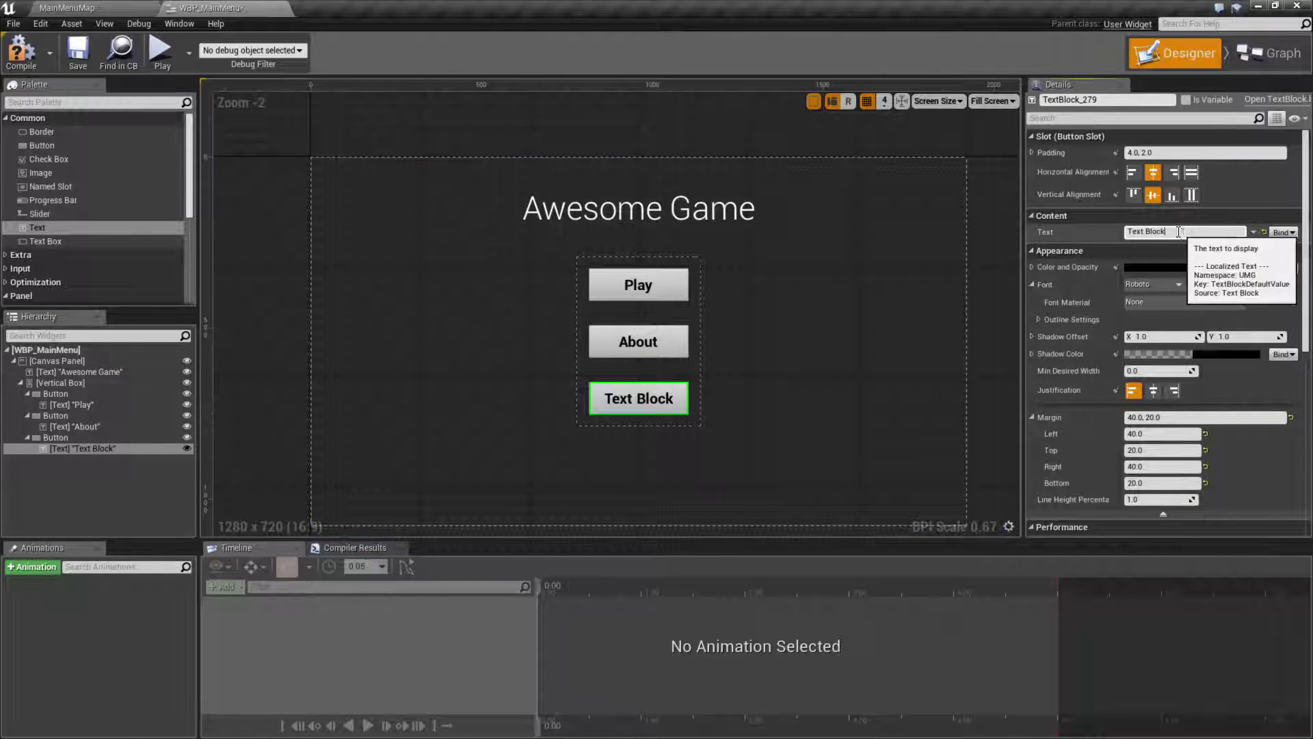
{"action": "type", "text": "Quit"}
{"action": "key", "text": "Return"}
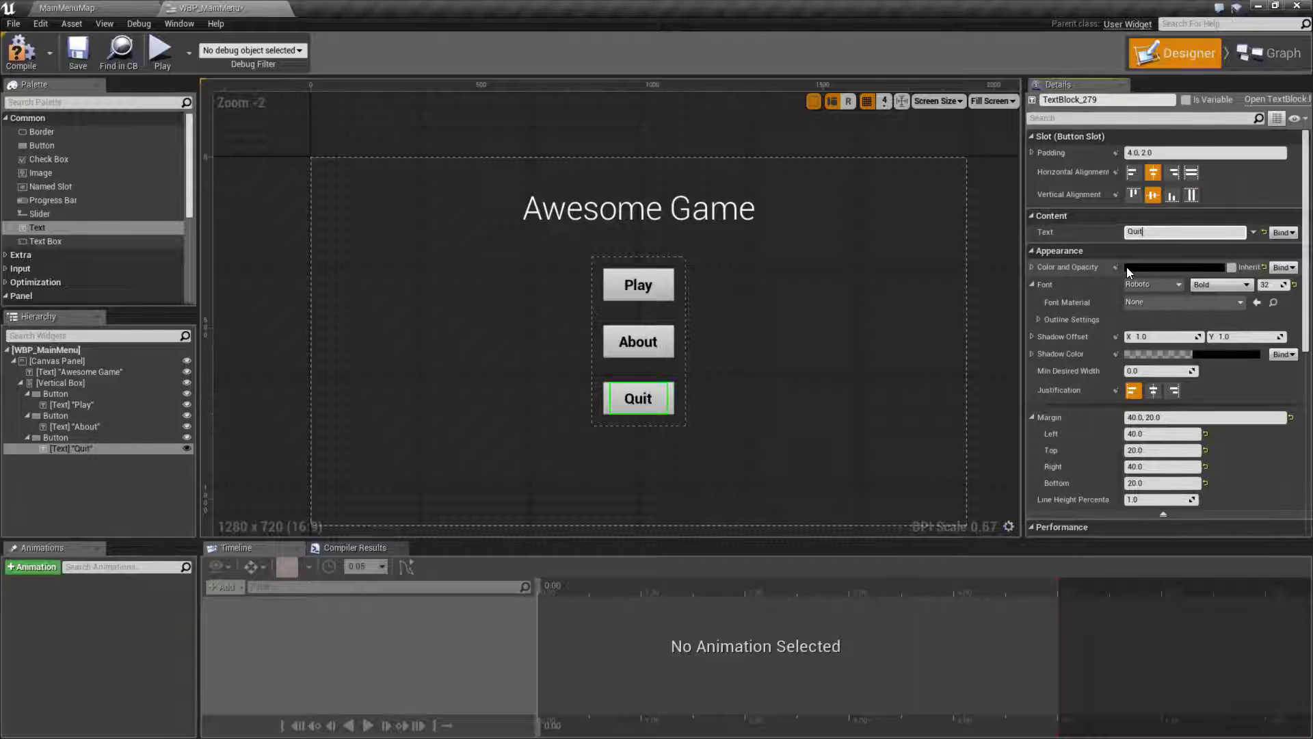
In the project's Maps & Modes settings, set the Game Default Map to MainMenuMap.
{"action": "left_click", "coordinate": [379, 384]}
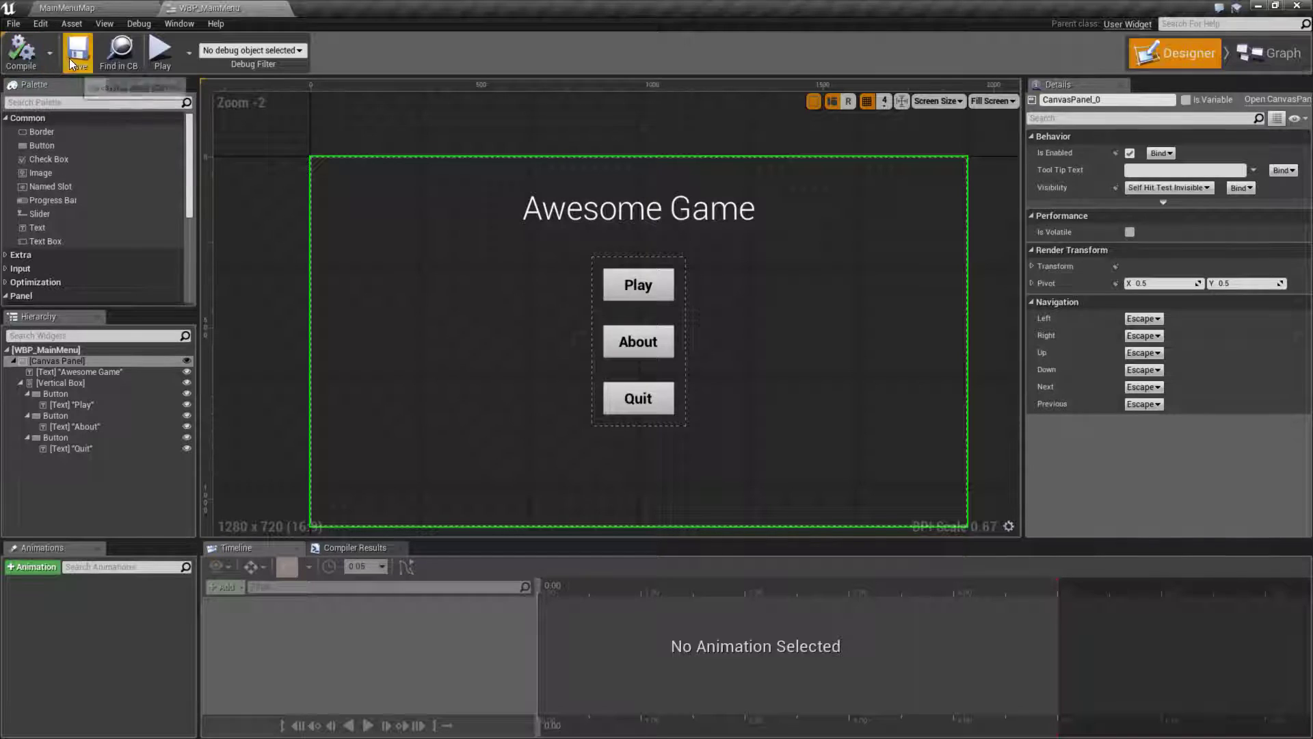
{"action": "left_click", "coordinate": [89, 7]}
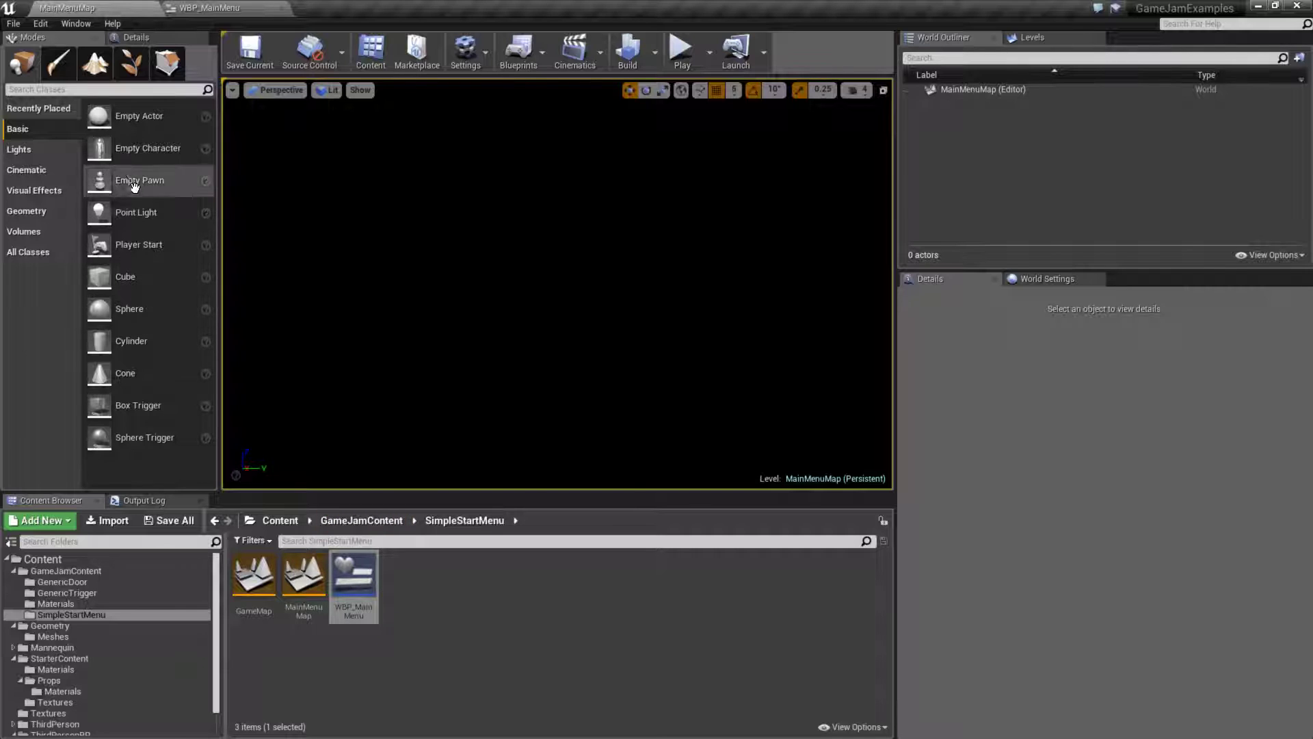
{"action": "left_click", "coordinate": [41, 23]}
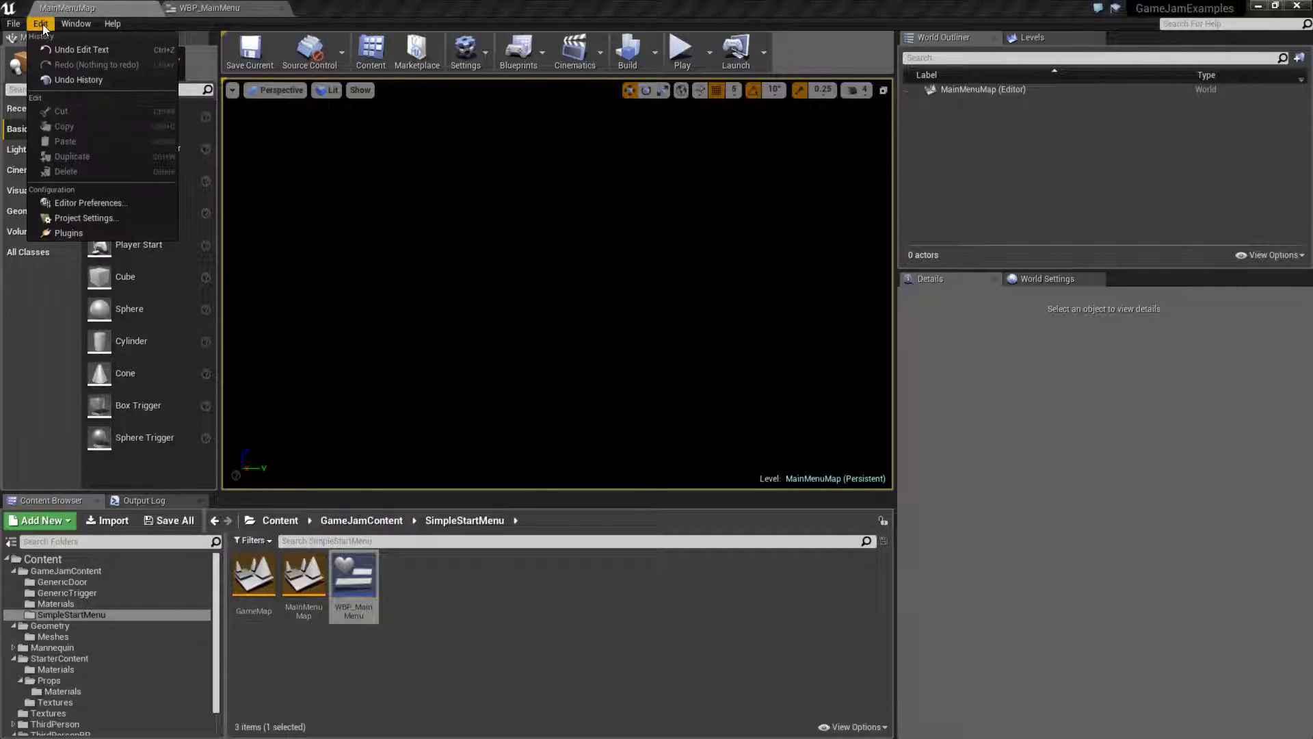
{"action": "left_click", "coordinate": [88, 219]}
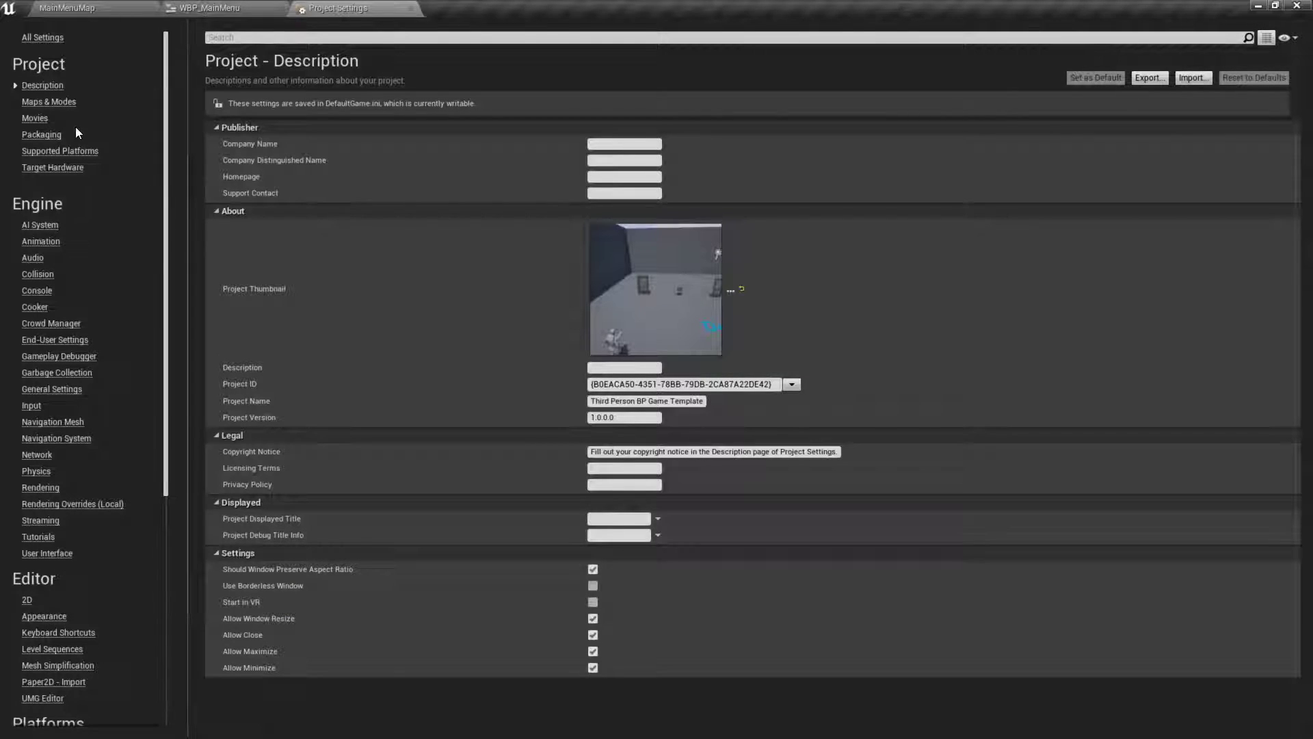
{"action": "left_click", "coordinate": [50, 103]}
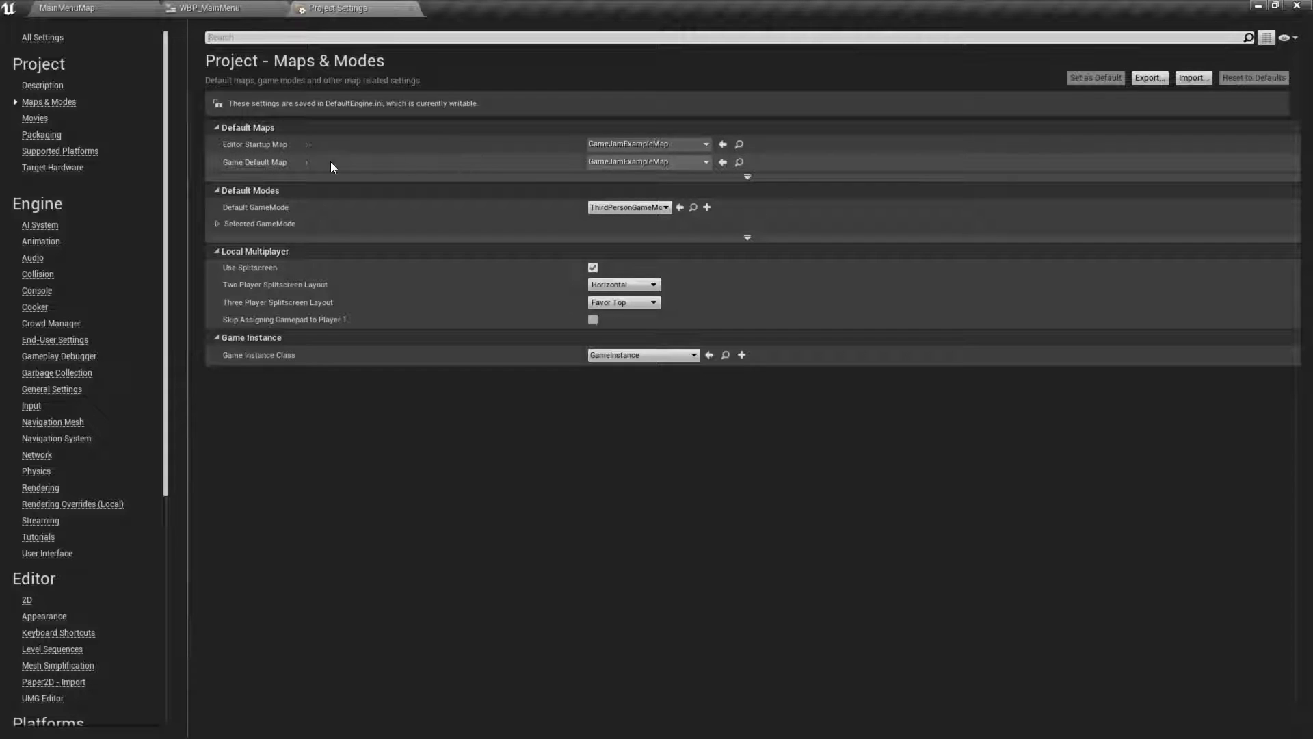
{"action": "left_click", "coordinate": [643, 161]}
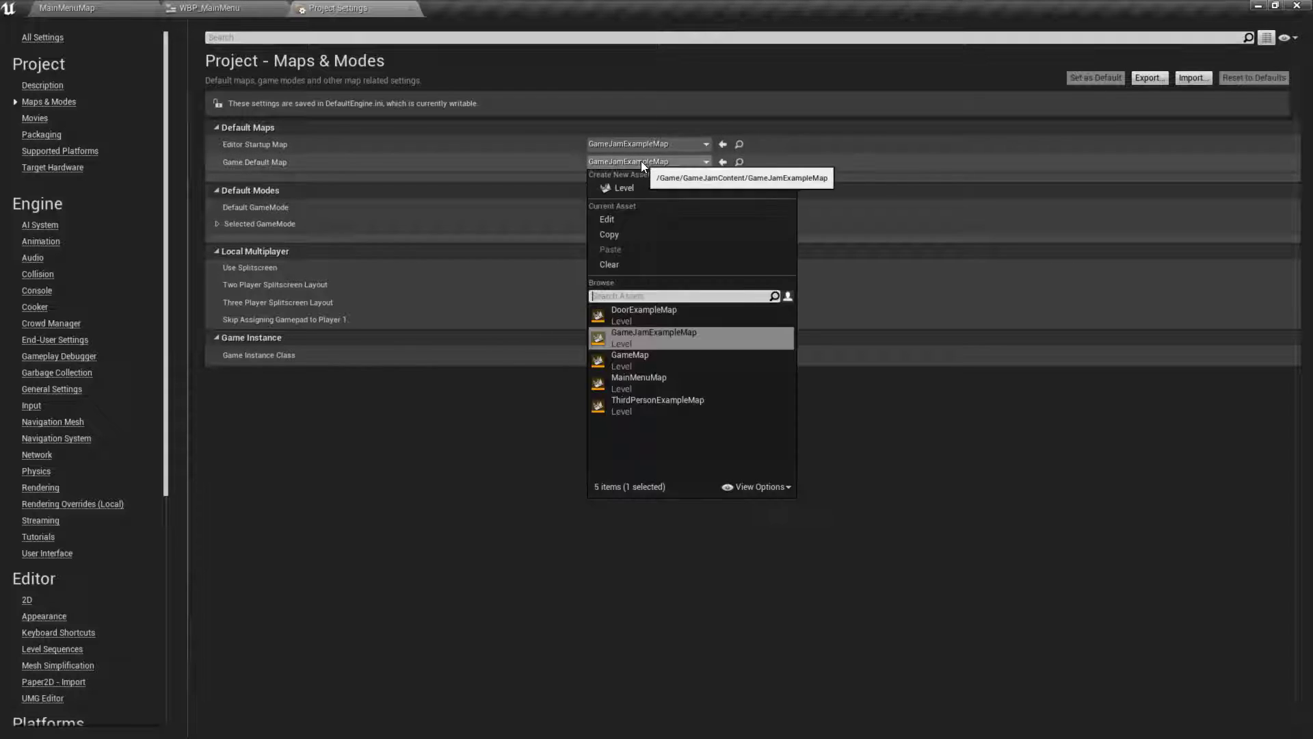
{"action": "left_click", "coordinate": [656, 377]}
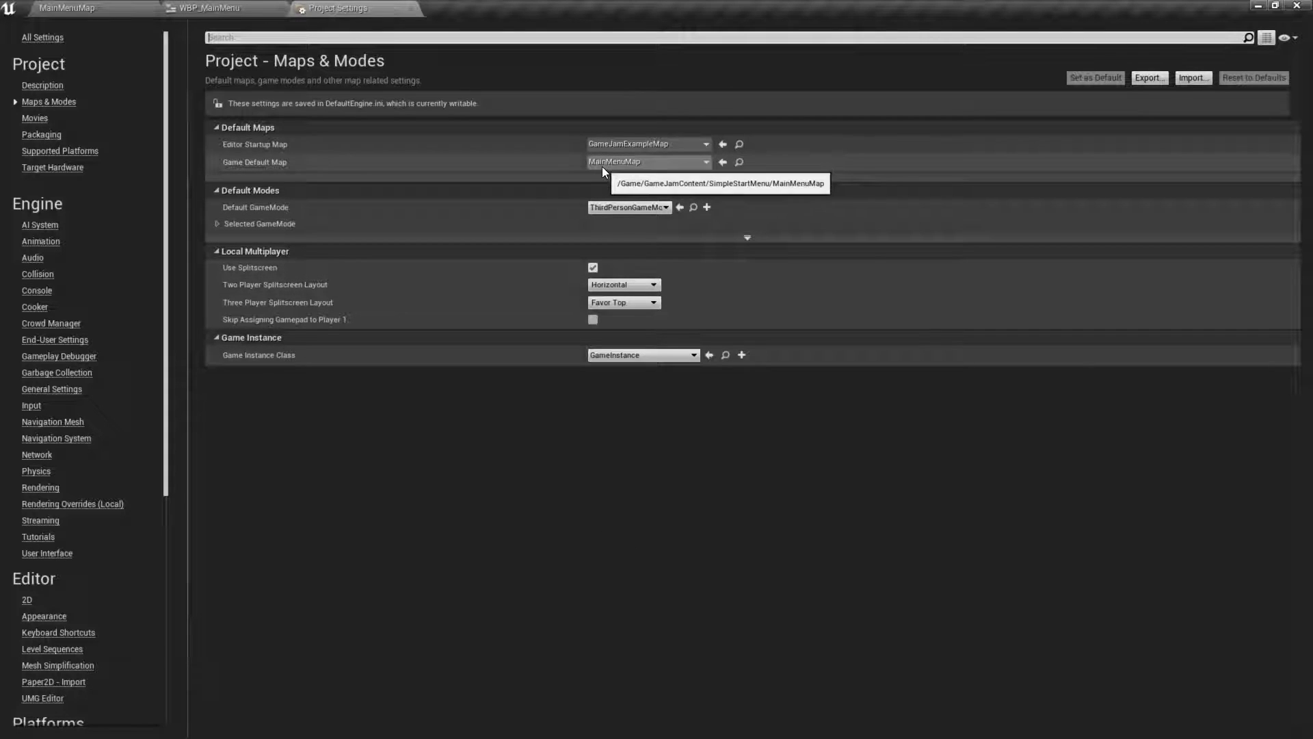
{"action": "left_click", "coordinate": [410, 8]}
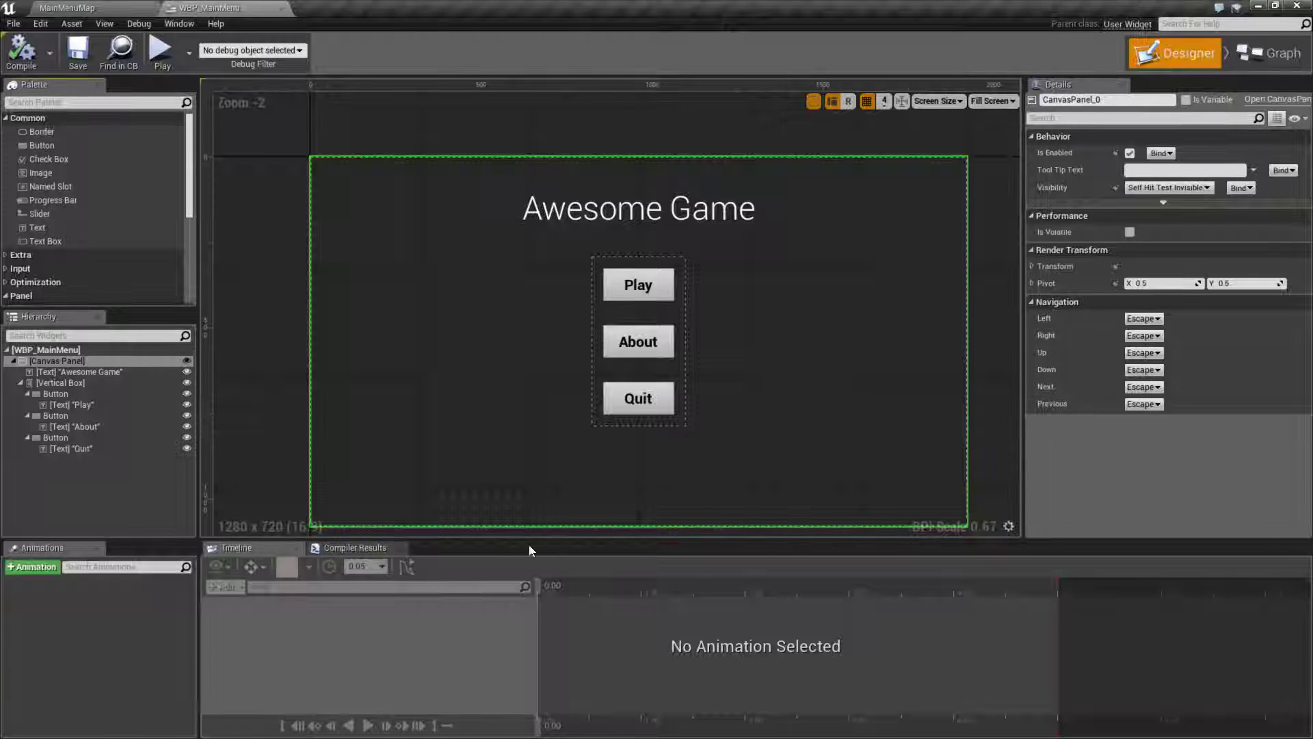
Open the level blueprint of MainMenuMap, dock it beside the other editors and delete the Event Tick node.
{"action": "left_click", "coordinate": [106, 8]}
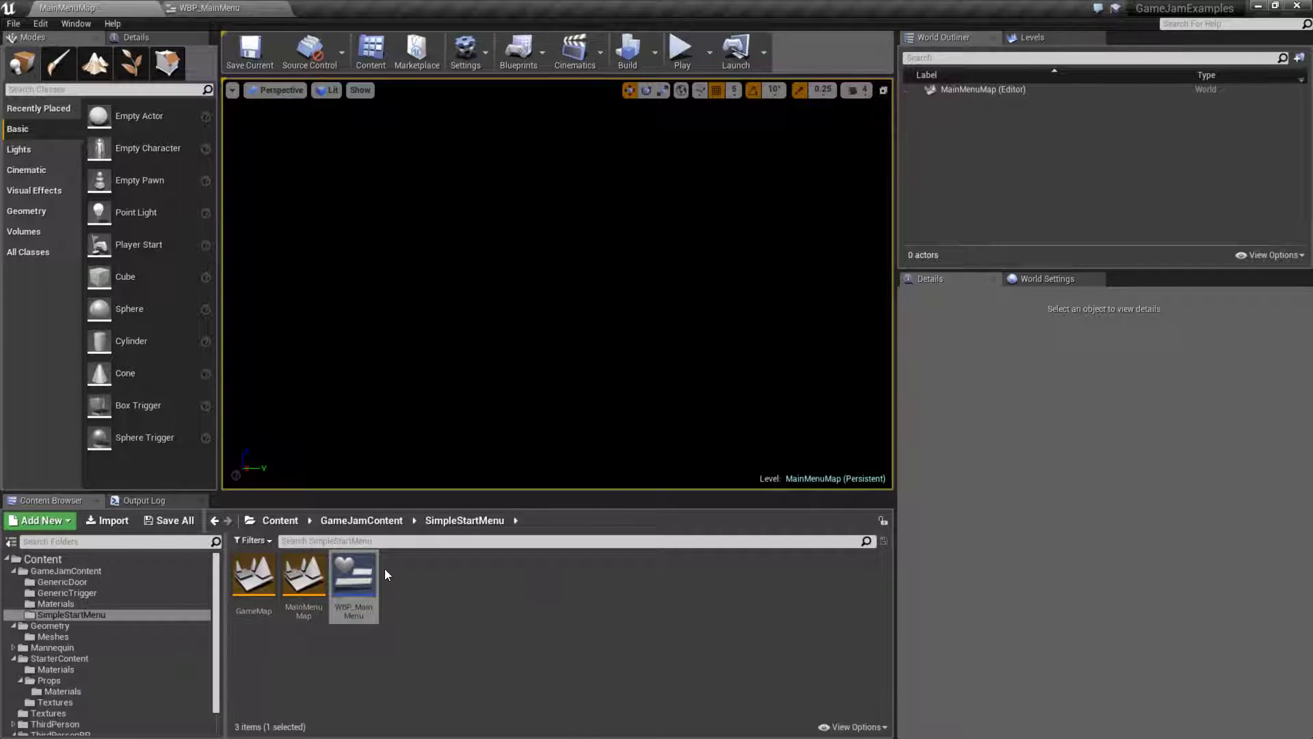
{"action": "left_click", "coordinate": [361, 566]}
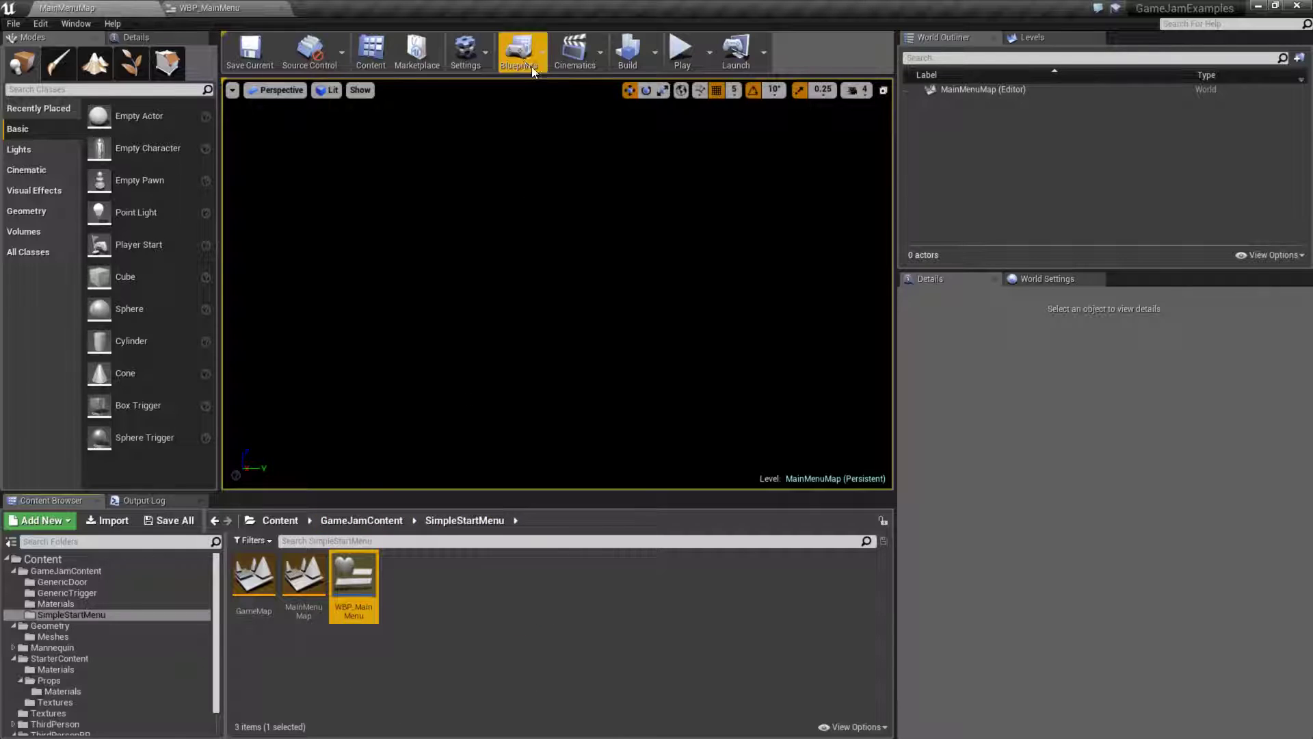
{"action": "left_click", "coordinate": [514, 56]}
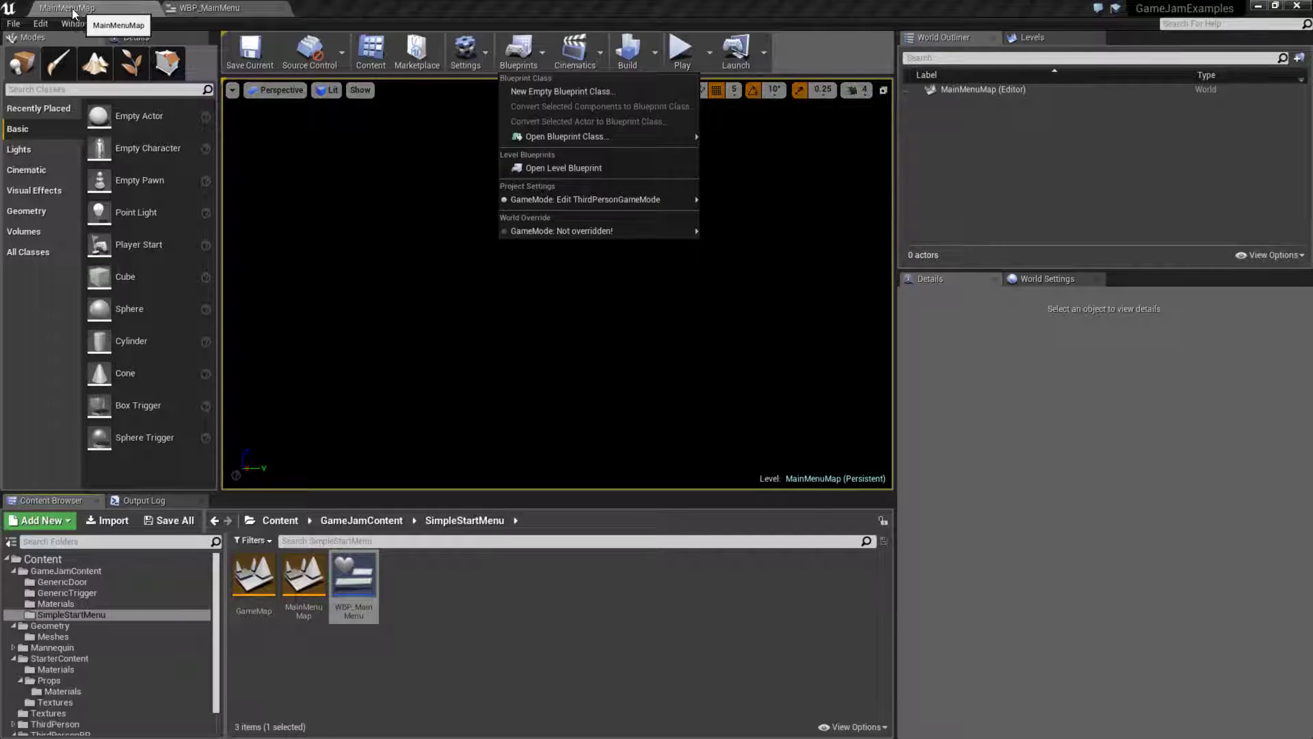
{"action": "left_click", "coordinate": [551, 170]}
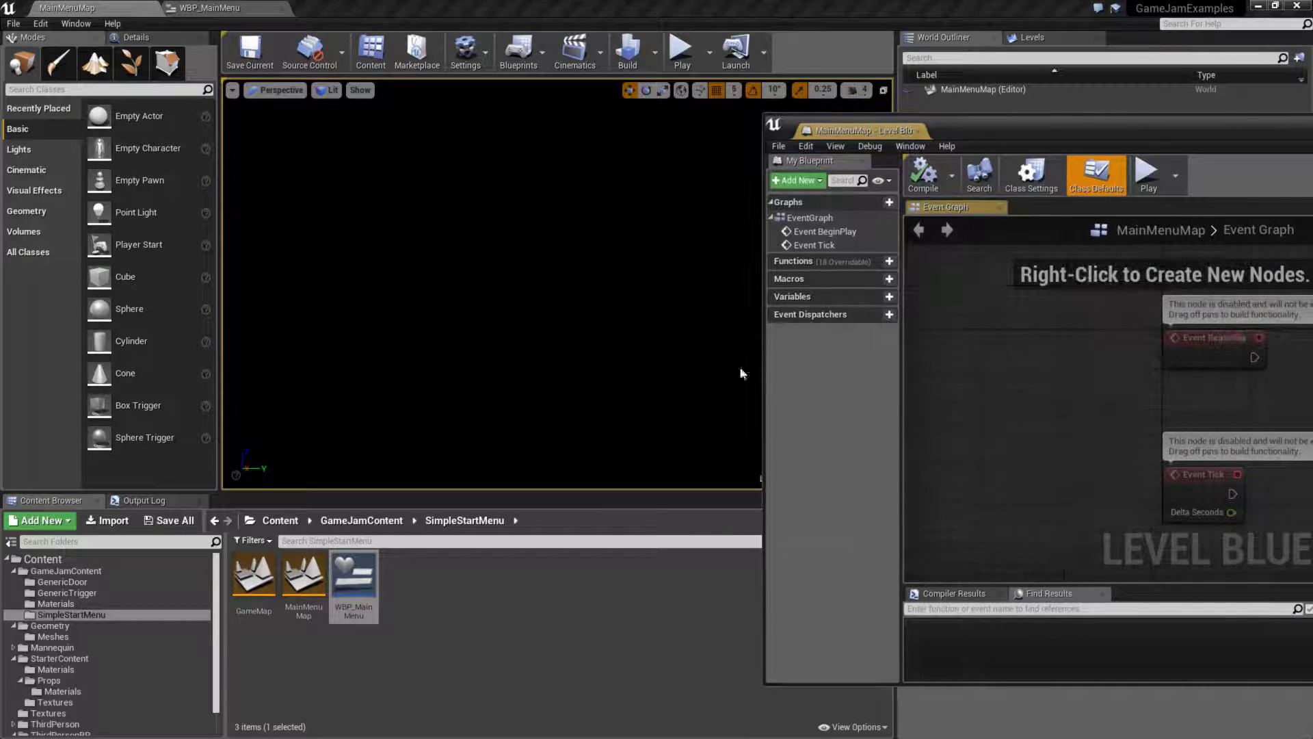
{"action": "left_click_drag", "start_coordinate": [863, 129], "coordinate": [394, 10]}
{"action": "left_click_drag", "start_coordinate": [425, 384], "coordinate": [605, 495]}
{"action": "key", "text": "Delete"}
{"action": "right_click_drag", "start_coordinate": [606, 495], "coordinate": [374, 417]}
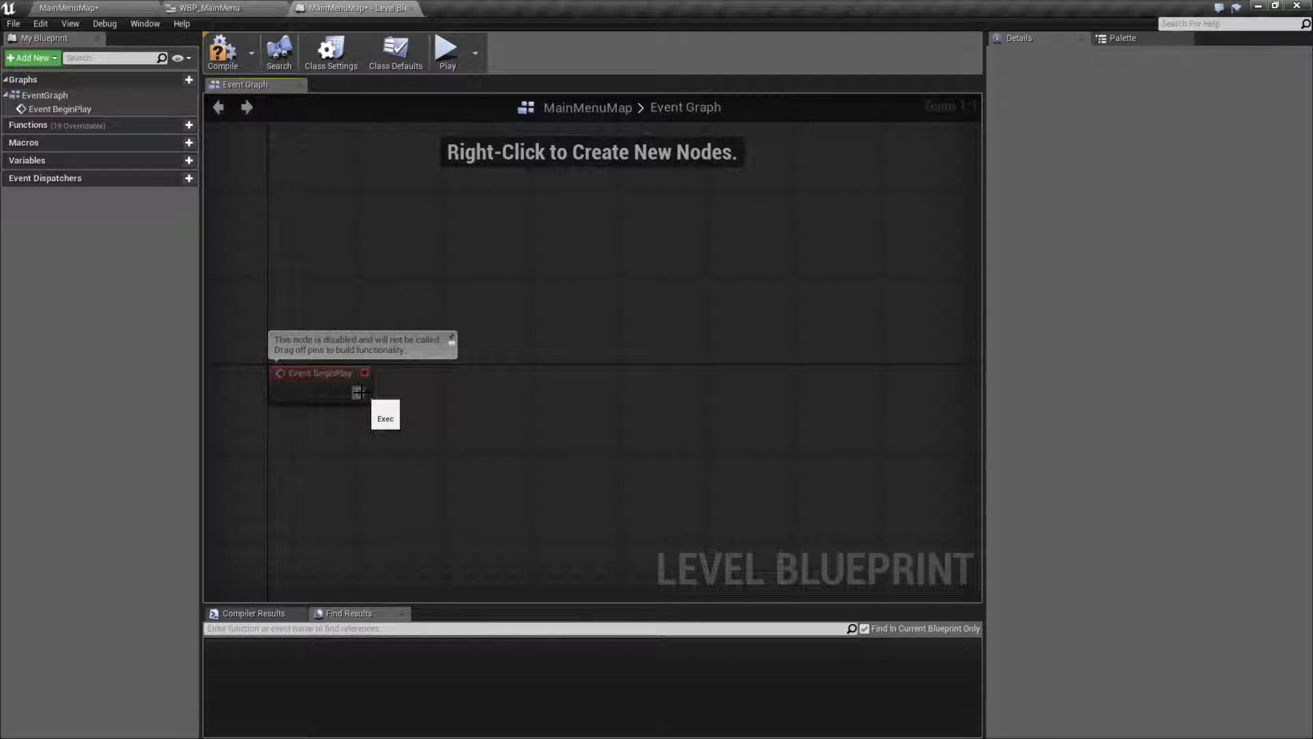
Add a Create Widget node after Event BeginPlay and set its class to WBP_MainMenu.
{"action": "left_click_drag", "start_coordinate": [358, 393], "coordinate": [424, 364]}
{"action": "type", "text": "create w"}
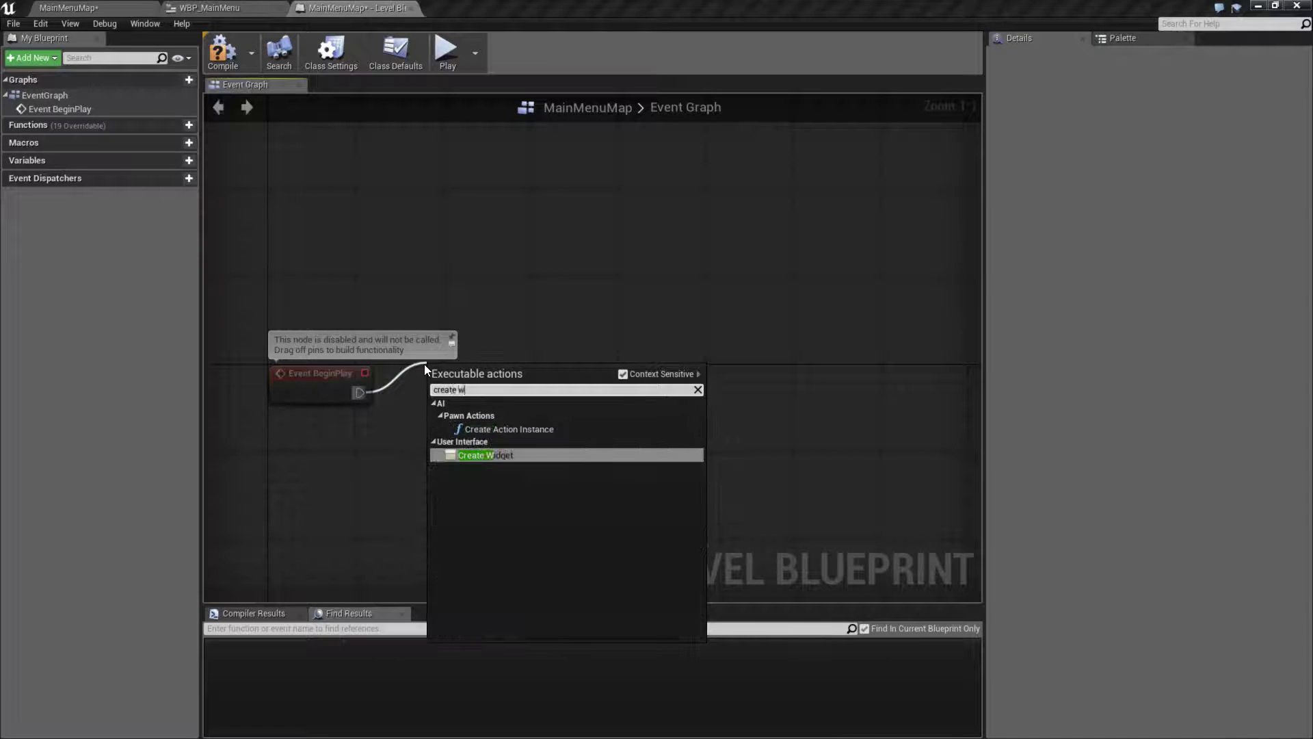
{"action": "left_click", "coordinate": [493, 455]}
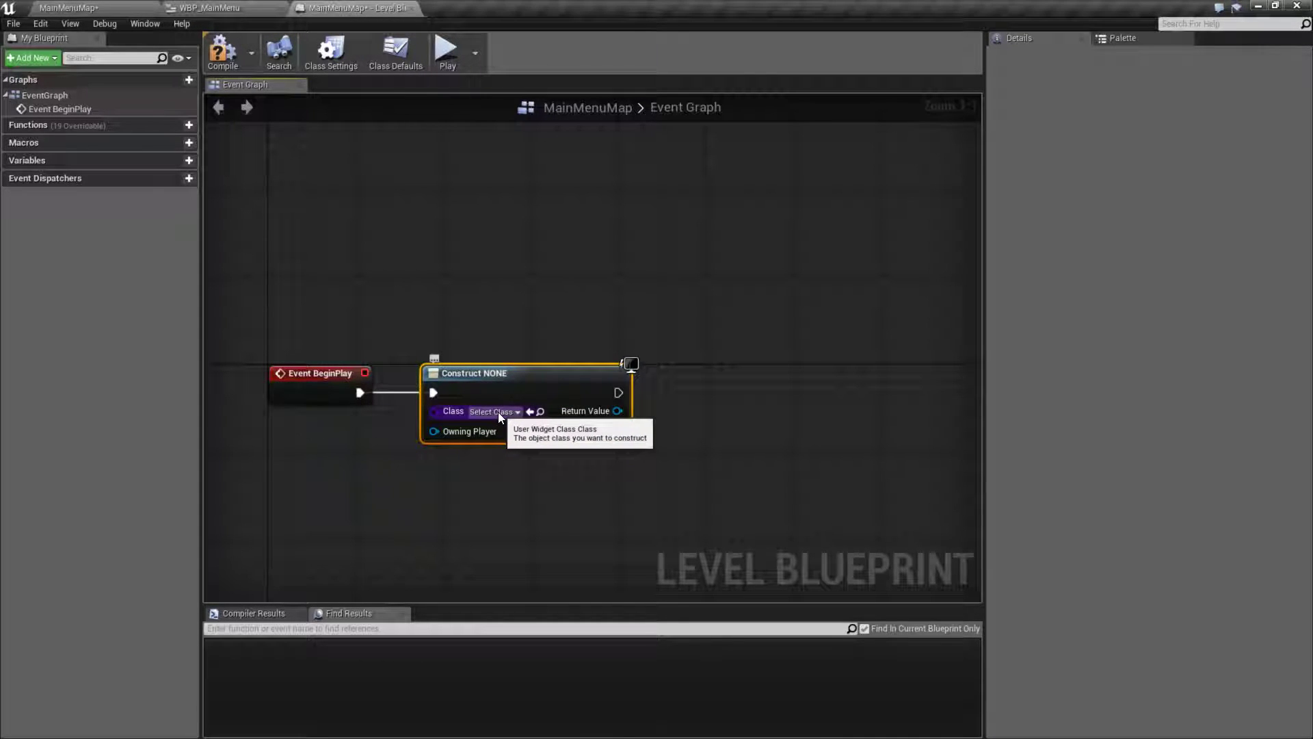
{"action": "left_click", "coordinate": [193, 10]}
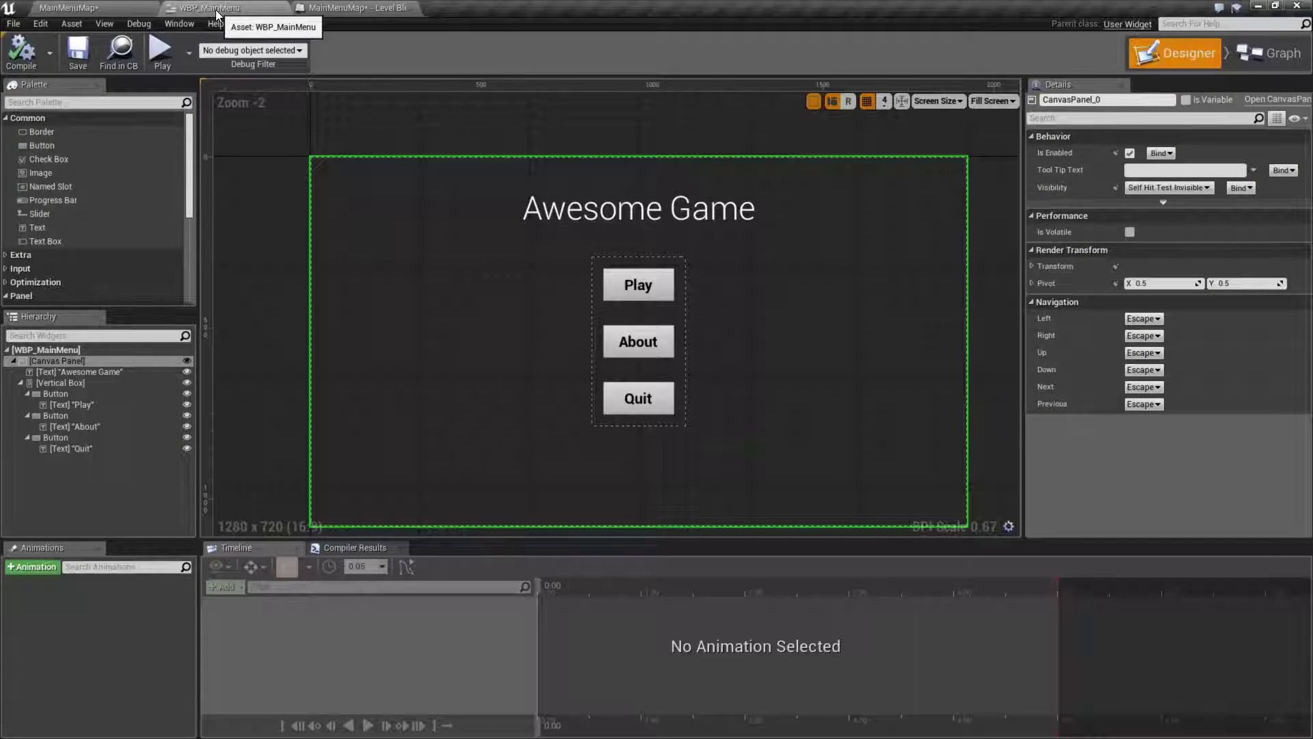
{"action": "left_click", "coordinate": [350, 8]}
{"action": "left_click", "coordinate": [494, 413]}
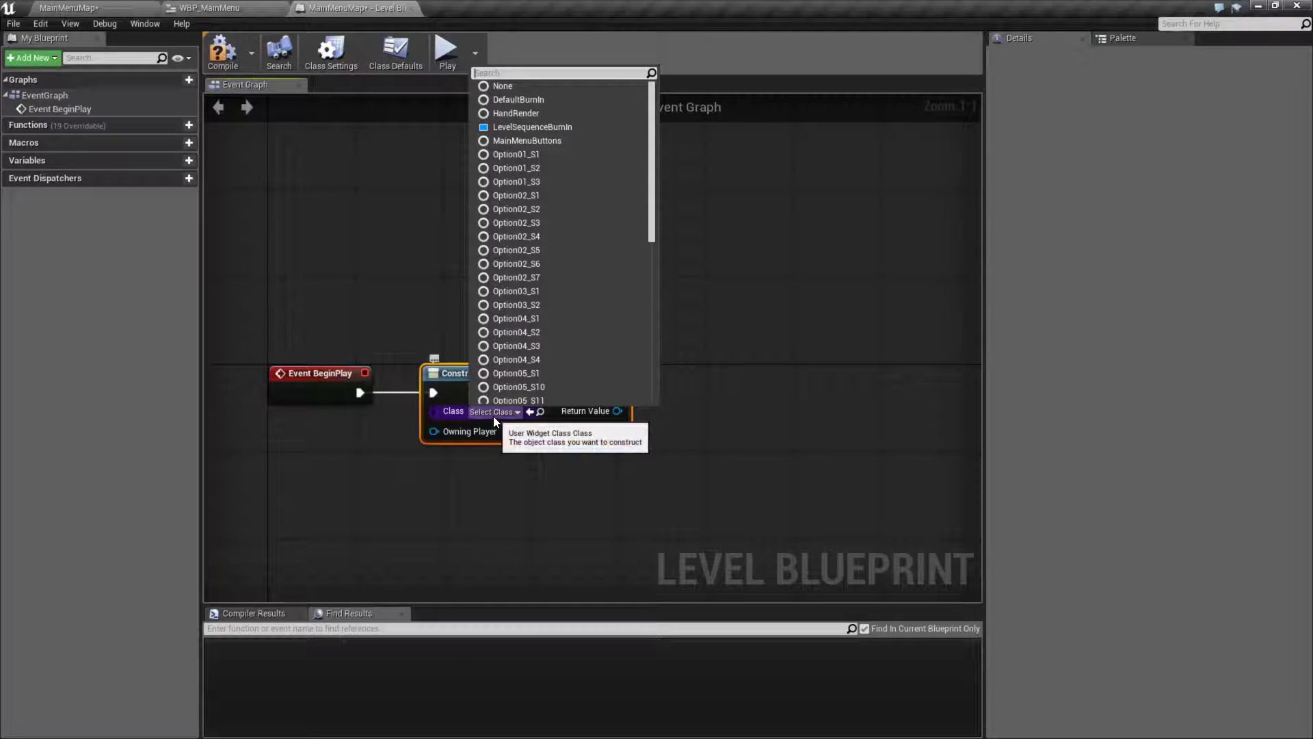
{"action": "type", "text": "mainmenu"}
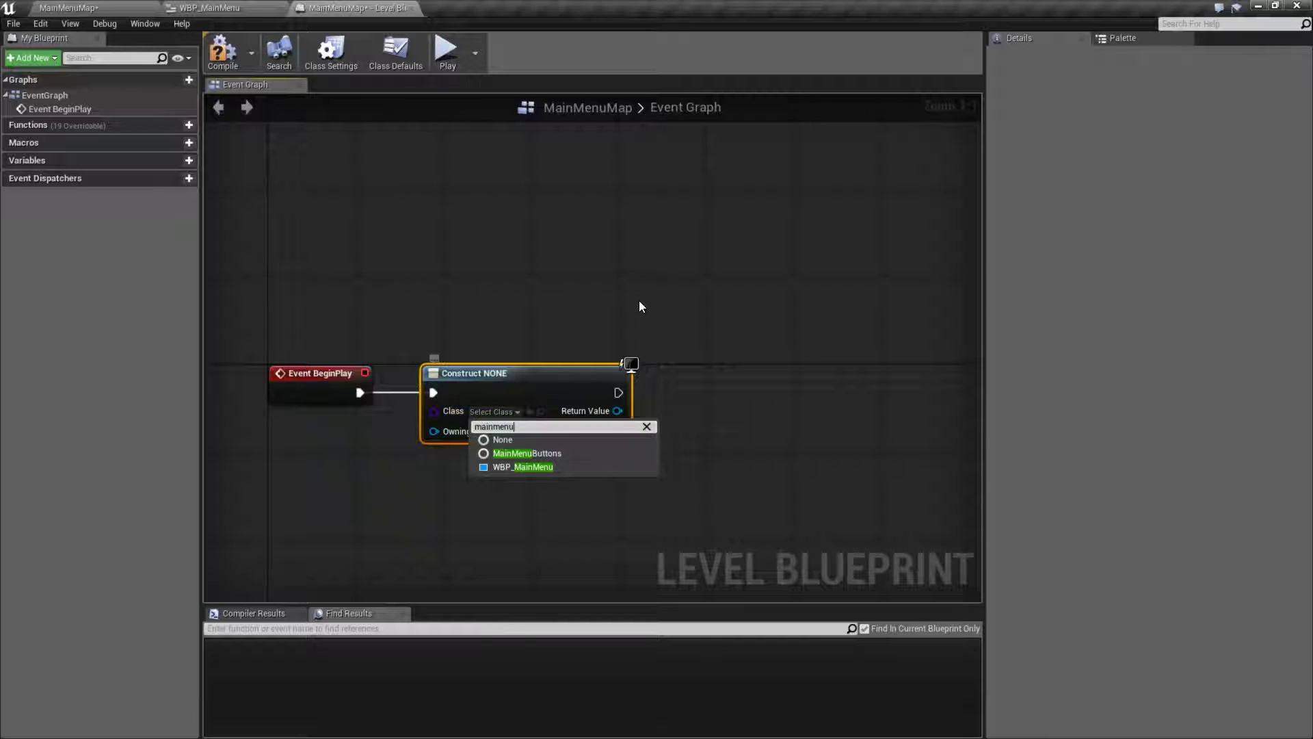
{"action": "left_click", "coordinate": [526, 466]}
{"action": "right_click_drag", "start_coordinate": [671, 445], "coordinate": [612, 445]}
{"action": "right_click_drag", "start_coordinate": [552, 265], "coordinate": [559, 224]}
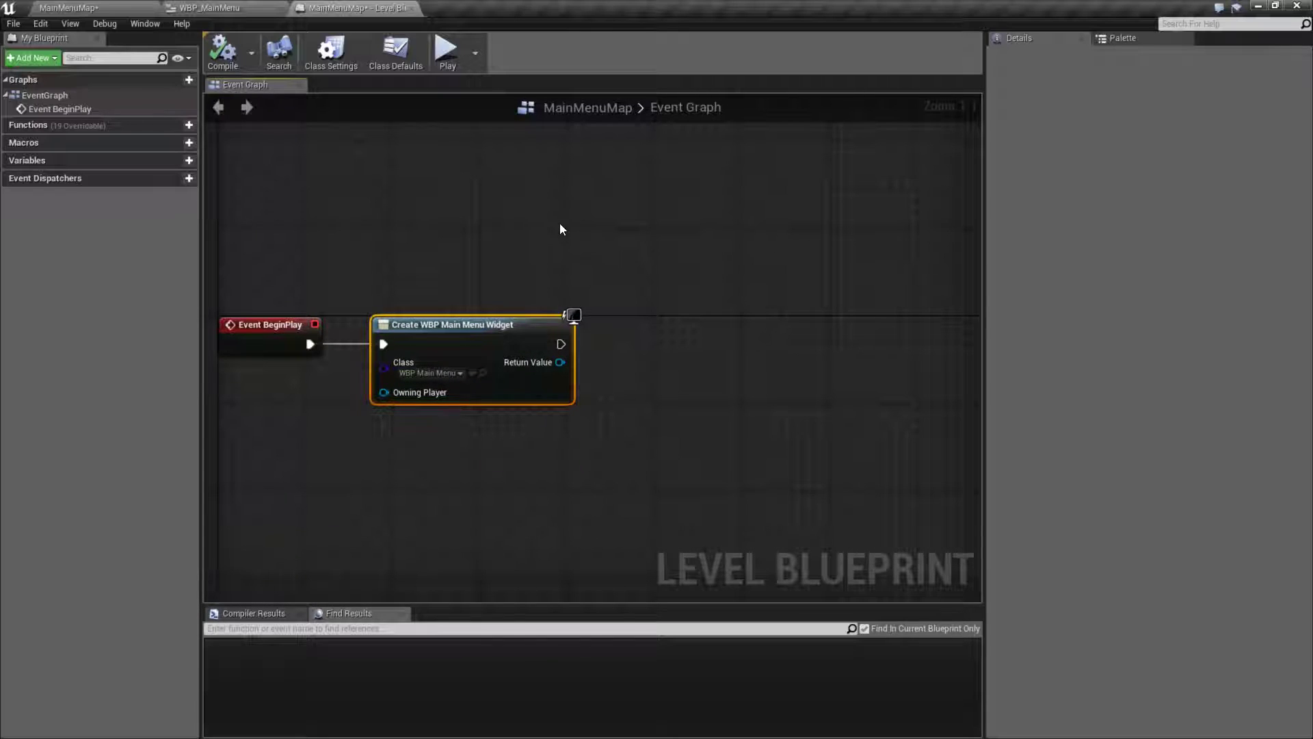
Add an Add to Viewport node from the Create Widget node's return value.
{"action": "right_click_drag", "start_coordinate": [606, 364], "coordinate": [568, 360]}
{"action": "type", "text": "a"}
{"action": "left_click_drag", "start_coordinate": [518, 358], "coordinate": [593, 344]}
{"action": "type", "text": "dd"}
{"action": "left_click", "coordinate": [567, 347]}
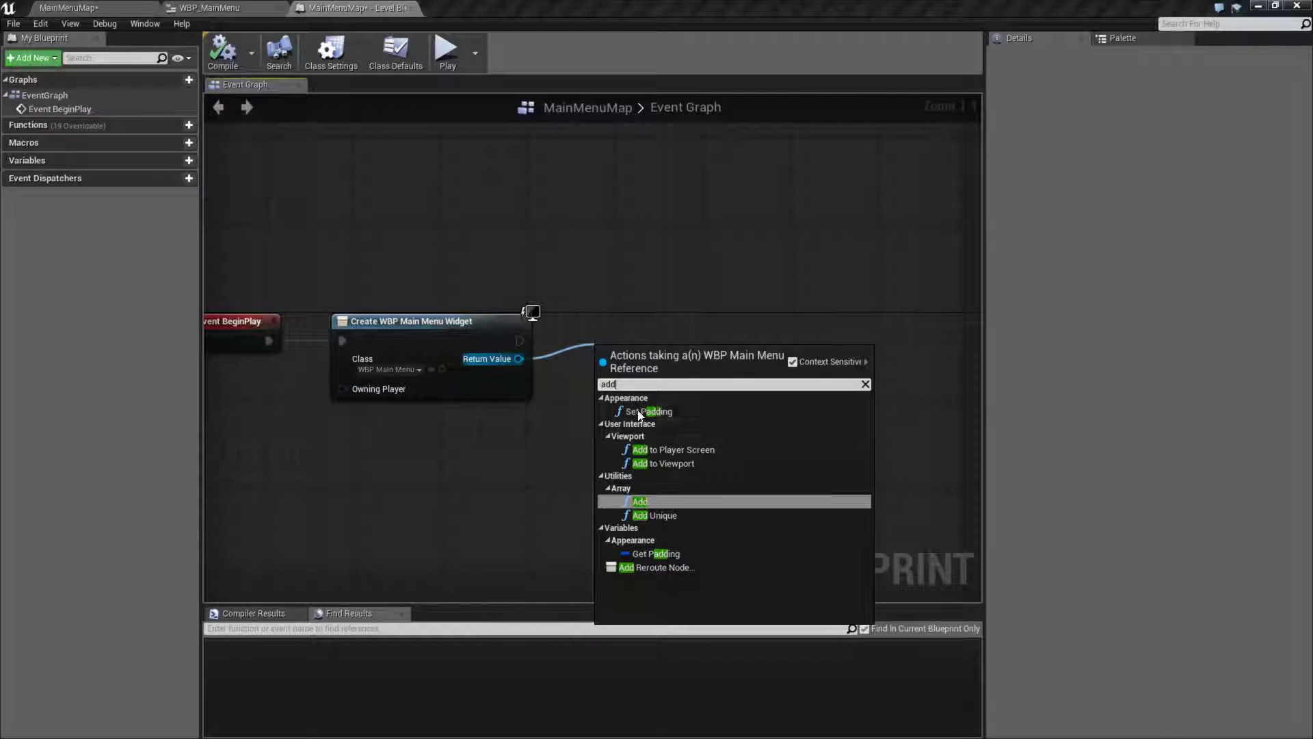
{"action": "left_click", "coordinate": [682, 462]}
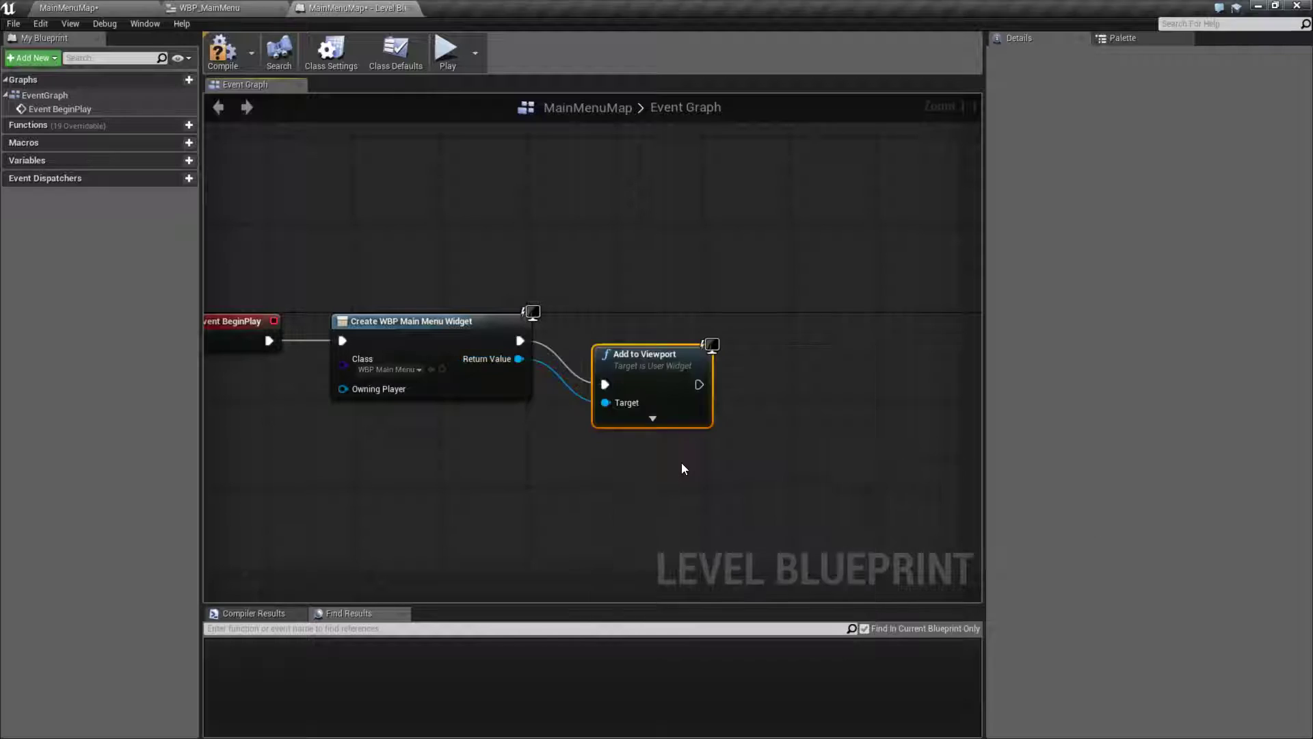
Line up the Create Widget and Add to Viewport nodes closely after Event BeginPlay and compile the blueprint.
{"action": "left_click_drag", "start_coordinate": [632, 350], "coordinate": [610, 327]}
{"action": "left_click", "coordinate": [222, 49]}
{"action": "right_click_drag", "start_coordinate": [534, 239], "coordinate": [603, 216]}
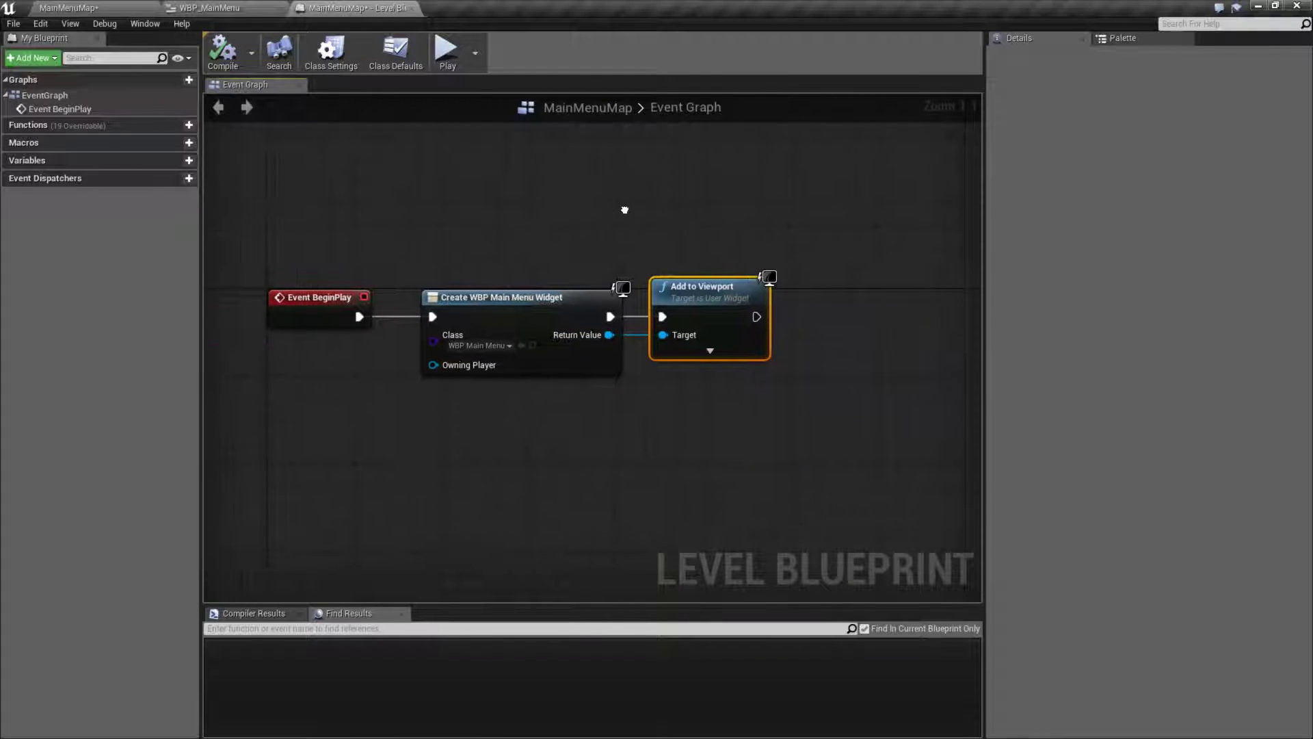
{"action": "left_click", "coordinate": [476, 306]}
{"action": "left_click_drag", "start_coordinate": [671, 292], "coordinate": [643, 293]}
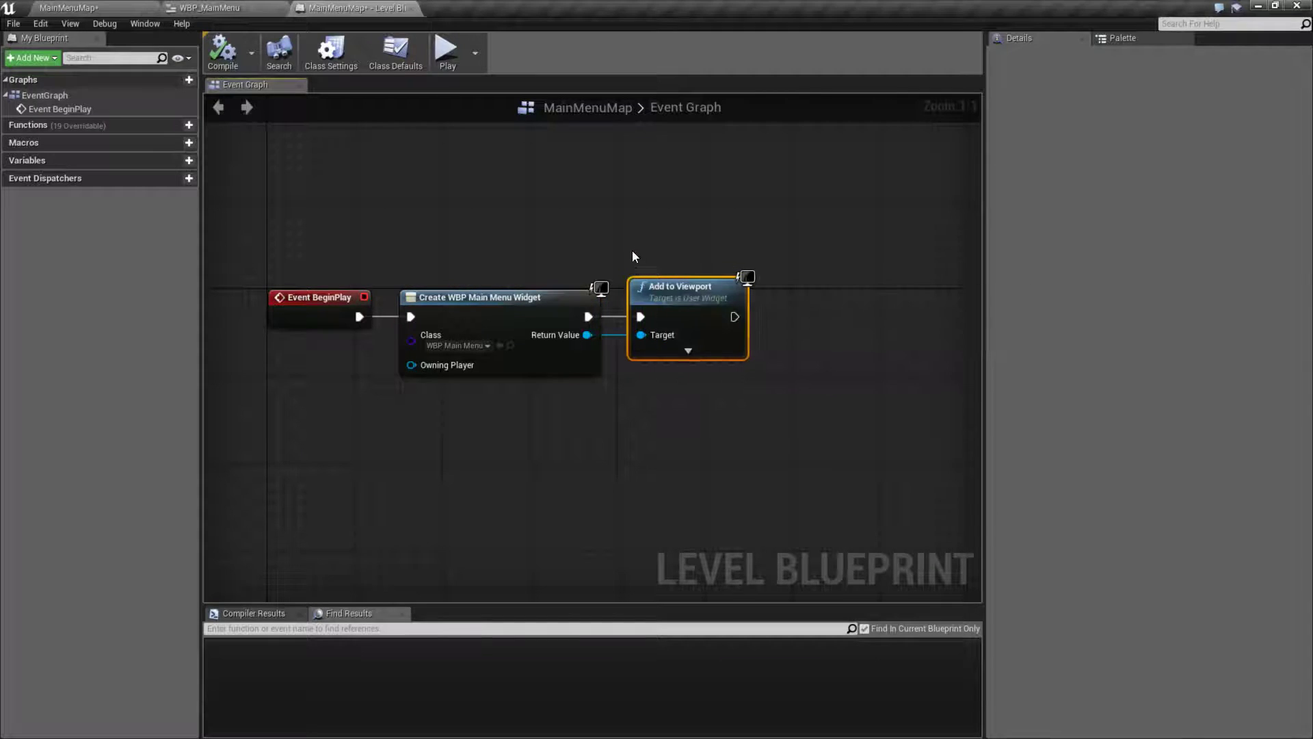
{"action": "right_click_drag", "start_coordinate": [629, 241], "coordinate": [546, 231]}
{"action": "right_click_drag", "start_coordinate": [317, 226], "coordinate": [394, 225]}
{"action": "left_click_drag", "start_coordinate": [372, 210], "coordinate": [446, 419]}
{"action": "left_click_drag", "start_coordinate": [586, 226], "coordinate": [685, 383]}
{"action": "right_click_drag", "start_coordinate": [686, 382], "coordinate": [620, 392]}
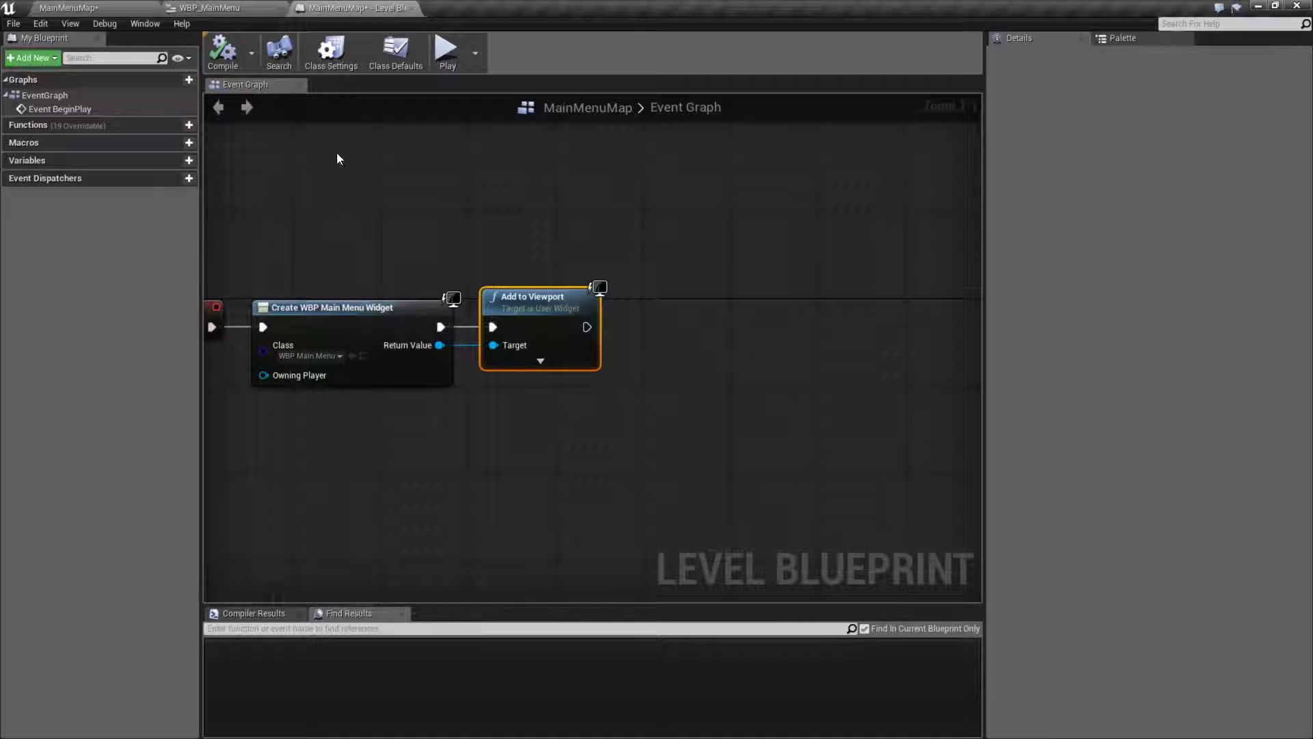
Play the level repeatedly to check how the main menu appears and how the mouse behaves, ending each preview.
{"action": "left_click", "coordinate": [445, 53]}
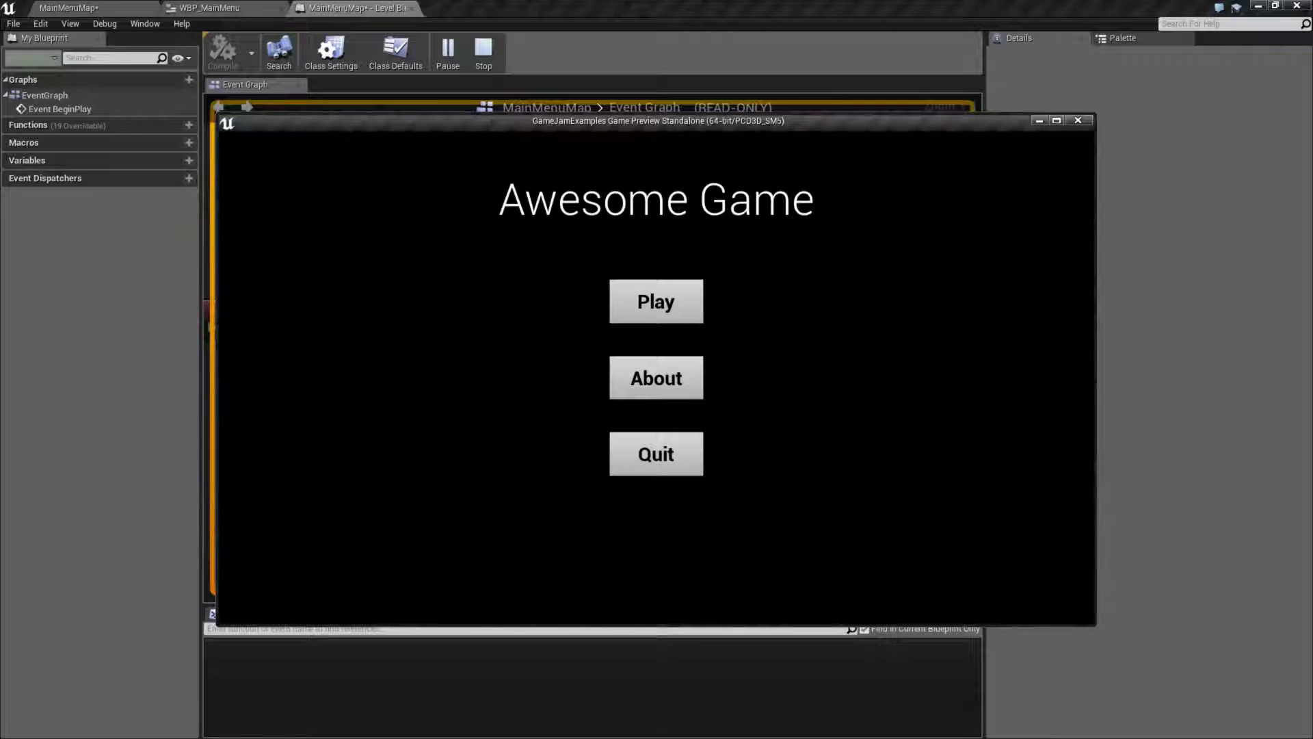
{"action": "key", "text": "Escape"}
{"action": "left_click", "coordinate": [445, 51]}
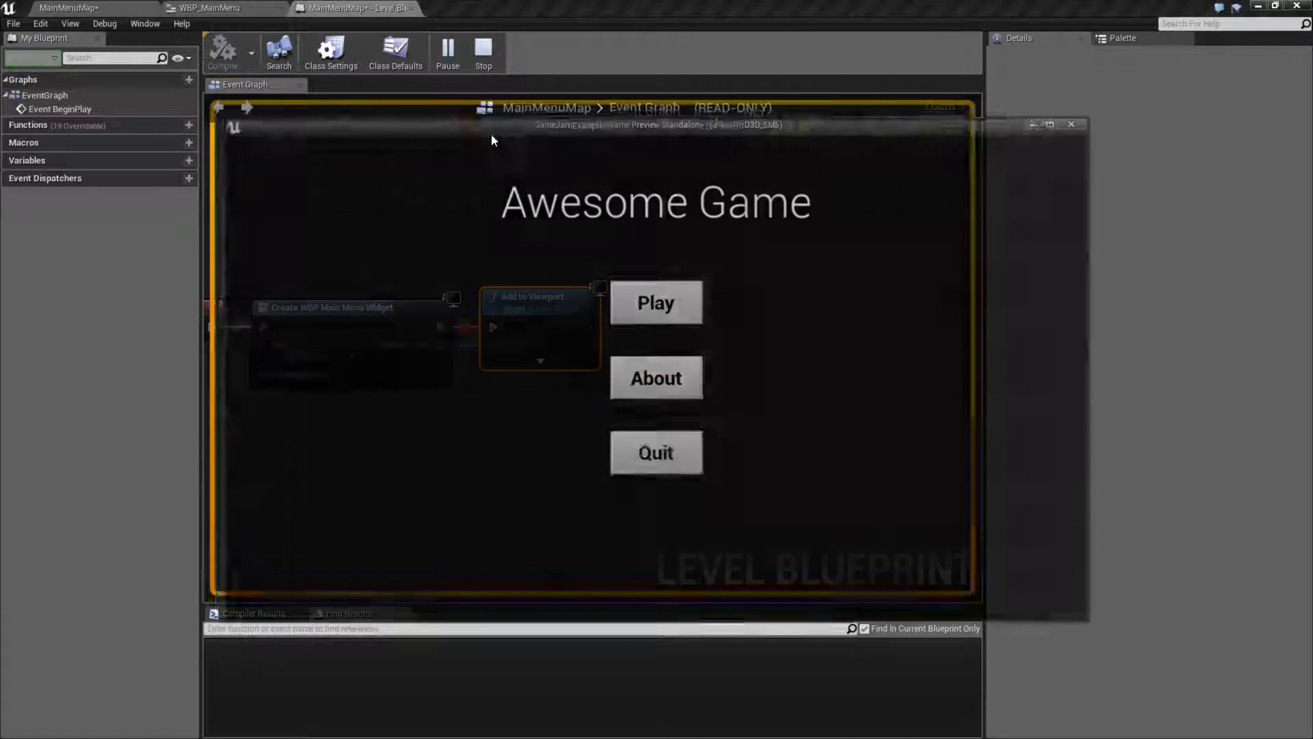
{"action": "key", "text": "Escape"}
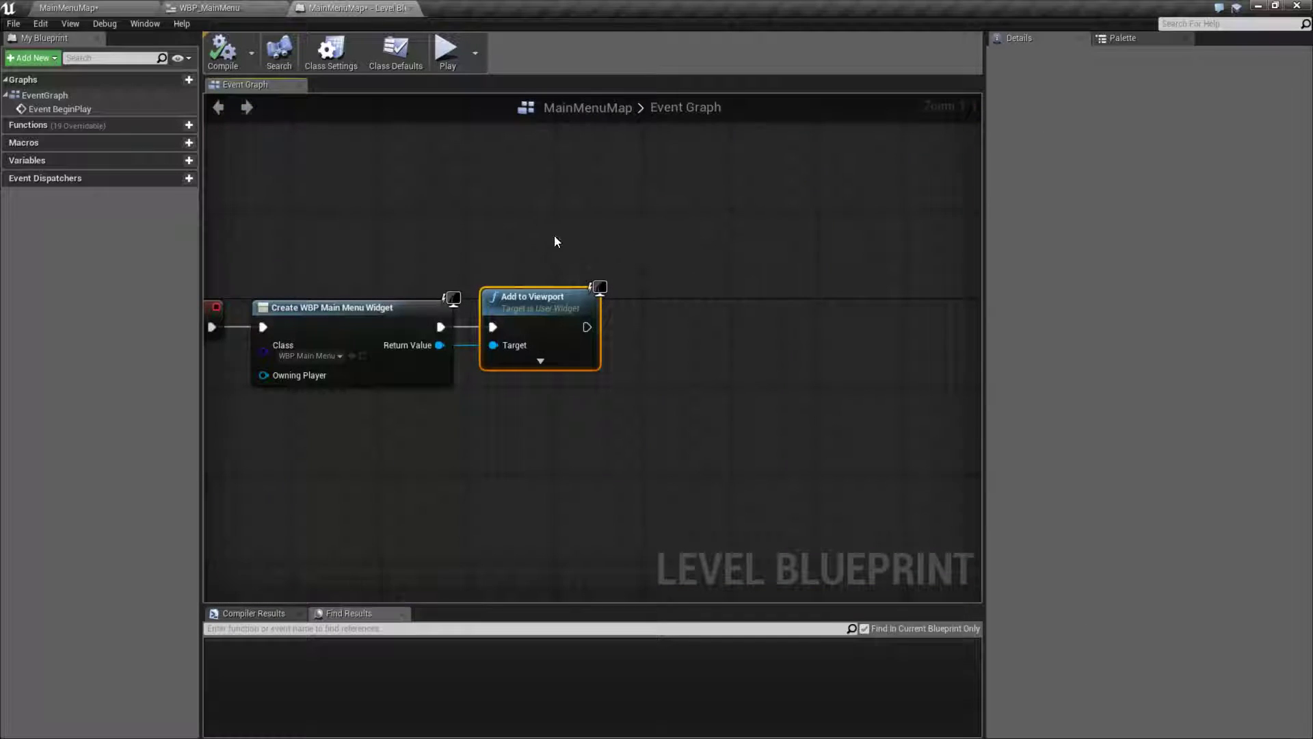
{"action": "left_click", "coordinate": [445, 52]}
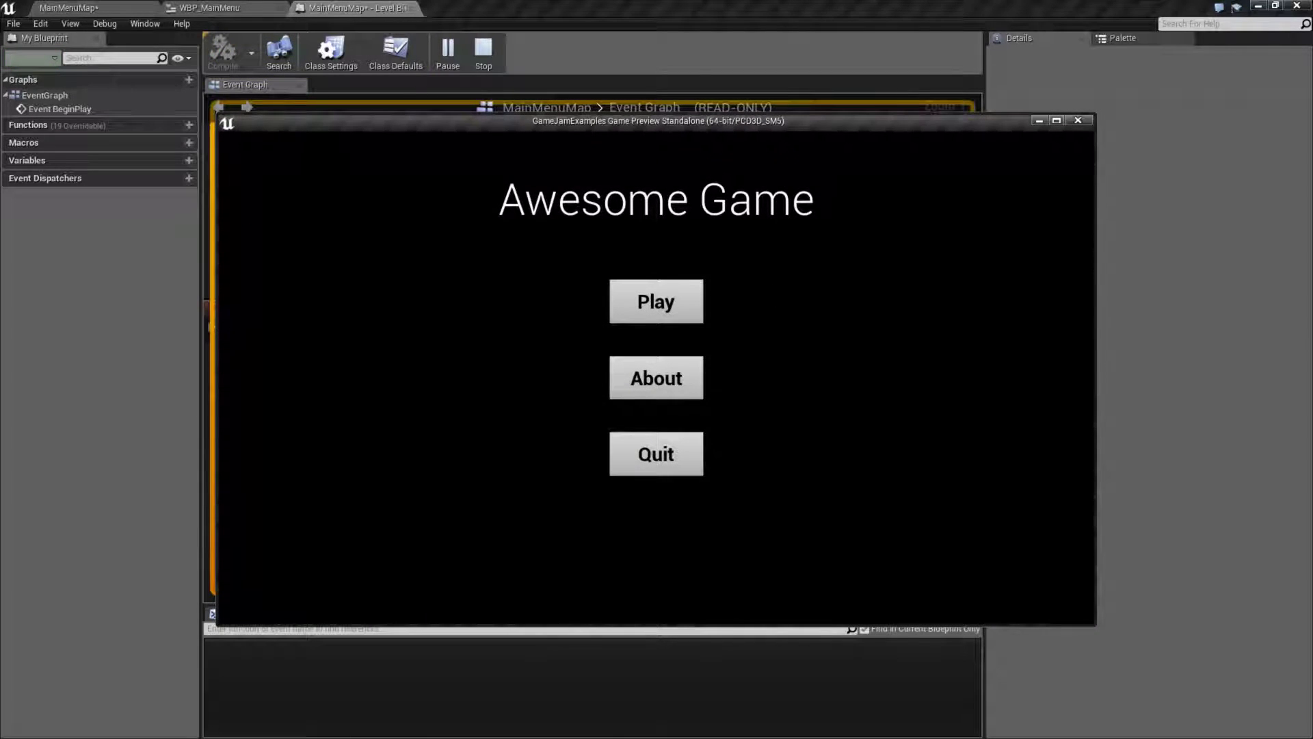
{"action": "key", "text": "Escape"}
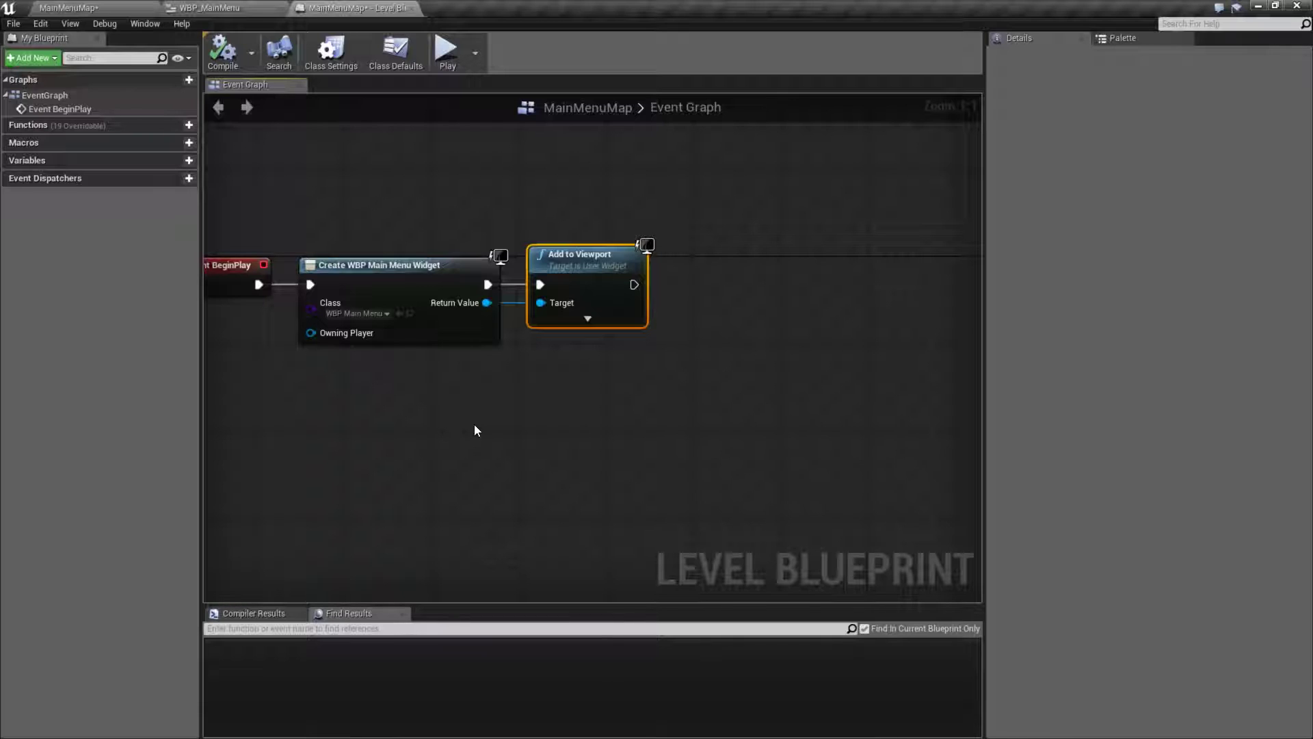
Add a Get Player Controller node below the Add to Viewport node in the event graph.
{"action": "right_click_drag", "start_coordinate": [560, 457], "coordinate": [446, 420]}
{"action": "right_click", "coordinate": [399, 387]}
{"action": "type", "text": "get player controo"}
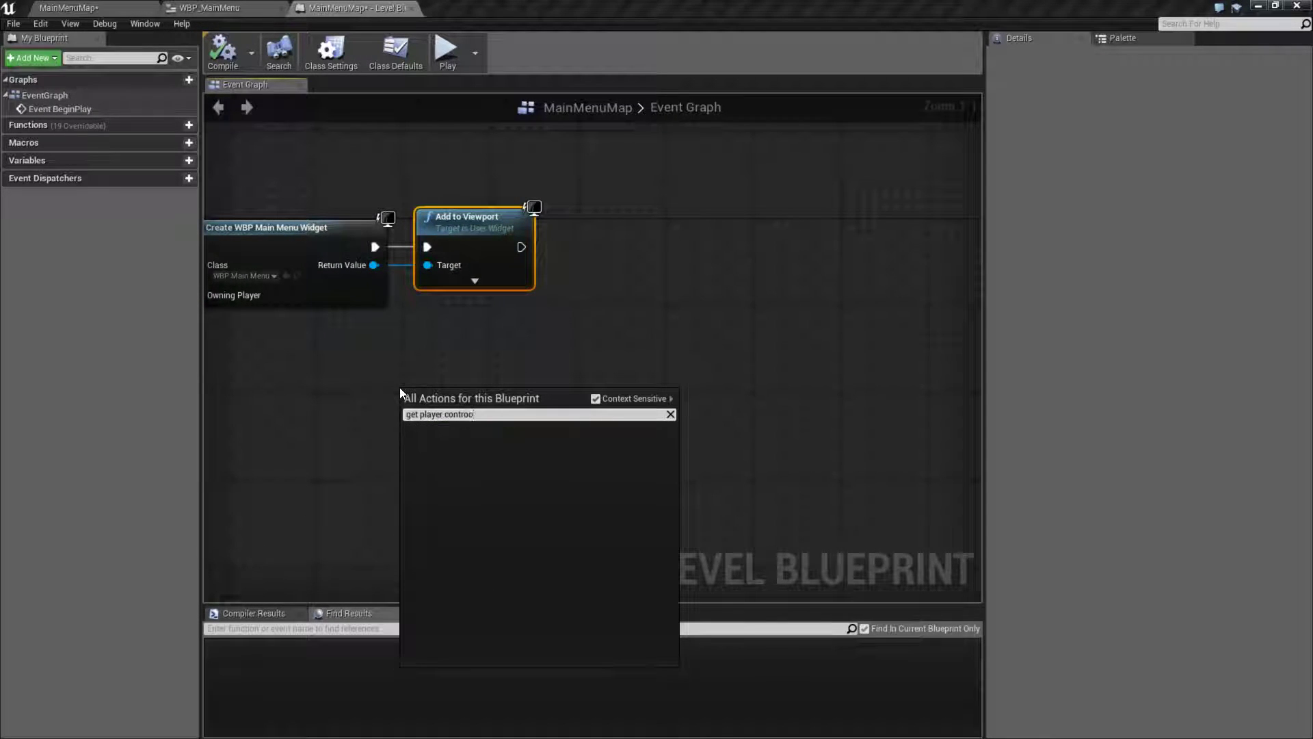
{"action": "key", "text": "BackSpace"}
{"action": "type", "text": "ller"}
{"action": "left_click", "coordinate": [503, 443]}
{"action": "left_click_drag", "start_coordinate": [474, 390], "coordinate": [439, 405]}
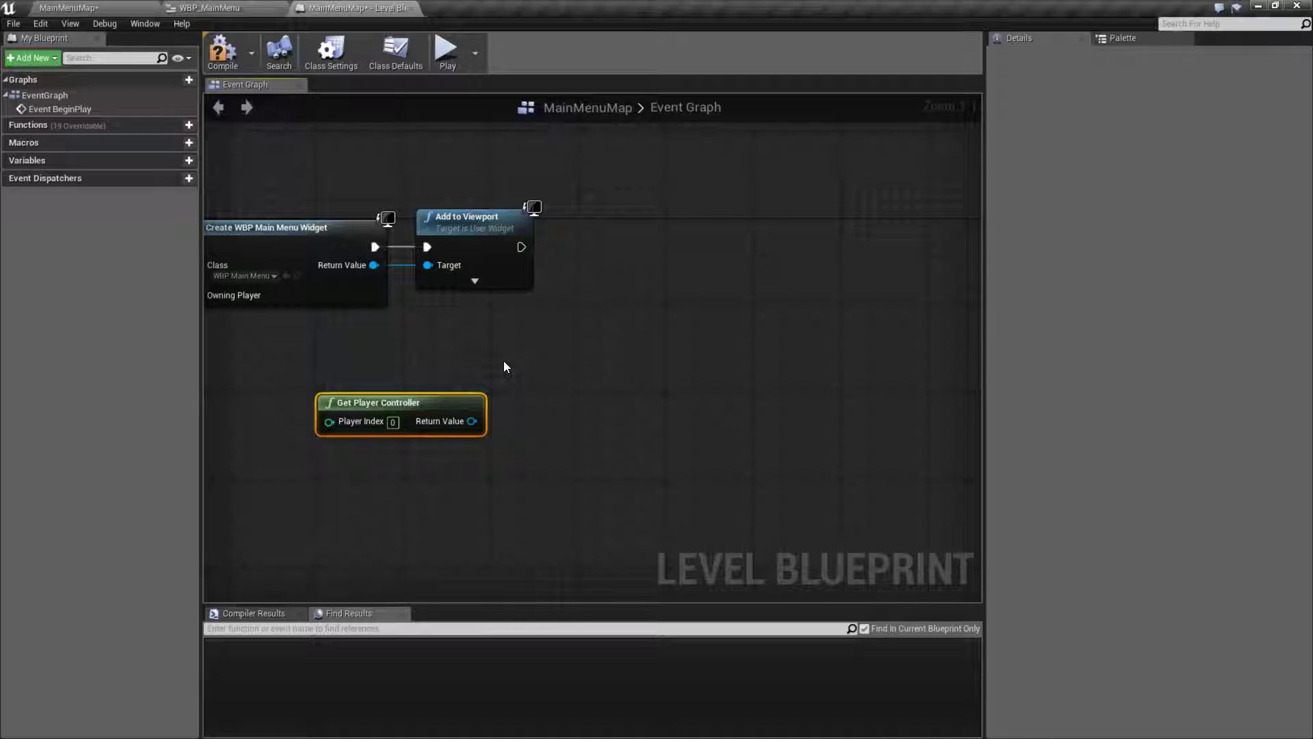
Add a Set Input Mode UI Only node targeting the player controller and run it after Add to Viewport.
{"action": "mouse_move", "coordinate": [516, 368]}
{"action": "right_mouse_down"}
{"action": "mouse_move", "coordinate": [480, 395]}
{"action": "mouse_move", "coordinate": [452, 378]}
{"action": "mouse_move", "coordinate": [519, 366]}
{"action": "right_mouse_up"}
{"action": "left_click_drag", "start_coordinate": [435, 406], "coordinate": [496, 367]}
{"action": "type", "text": "set"}
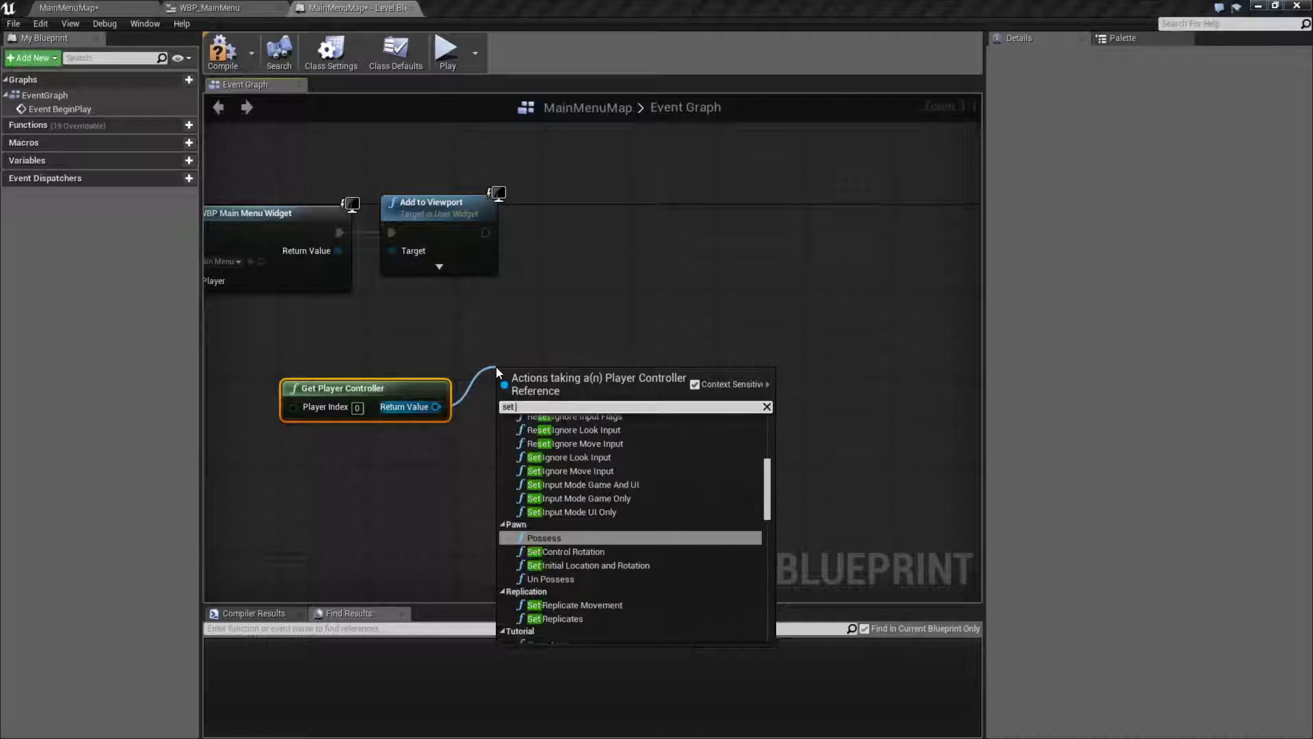
{"action": "type", "text": " input"}
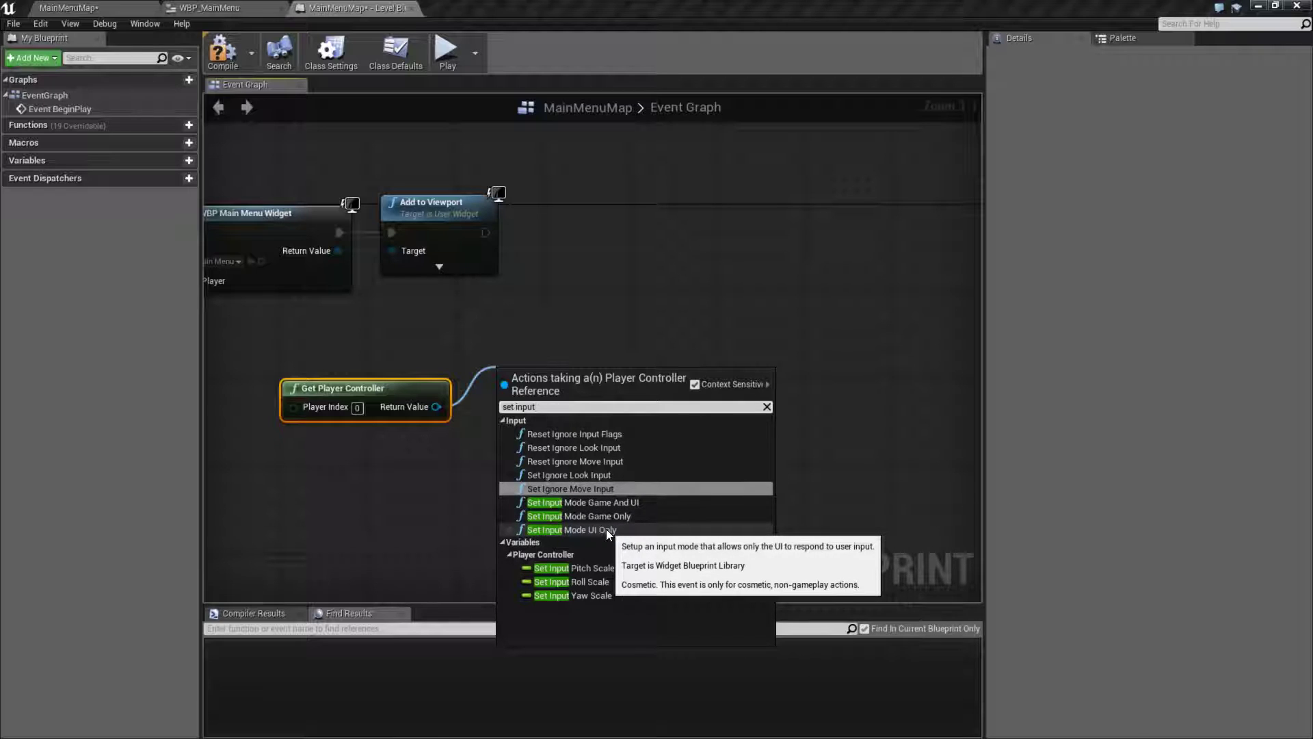
{"action": "left_click", "coordinate": [606, 529]}
{"action": "left_click_drag", "start_coordinate": [566, 380], "coordinate": [661, 384]}
{"action": "left_click_drag", "start_coordinate": [485, 233], "coordinate": [615, 394]}
{"action": "left_click_drag", "start_coordinate": [640, 391], "coordinate": [627, 230]}
{"action": "left_click_drag", "start_coordinate": [399, 388], "coordinate": [443, 379]}
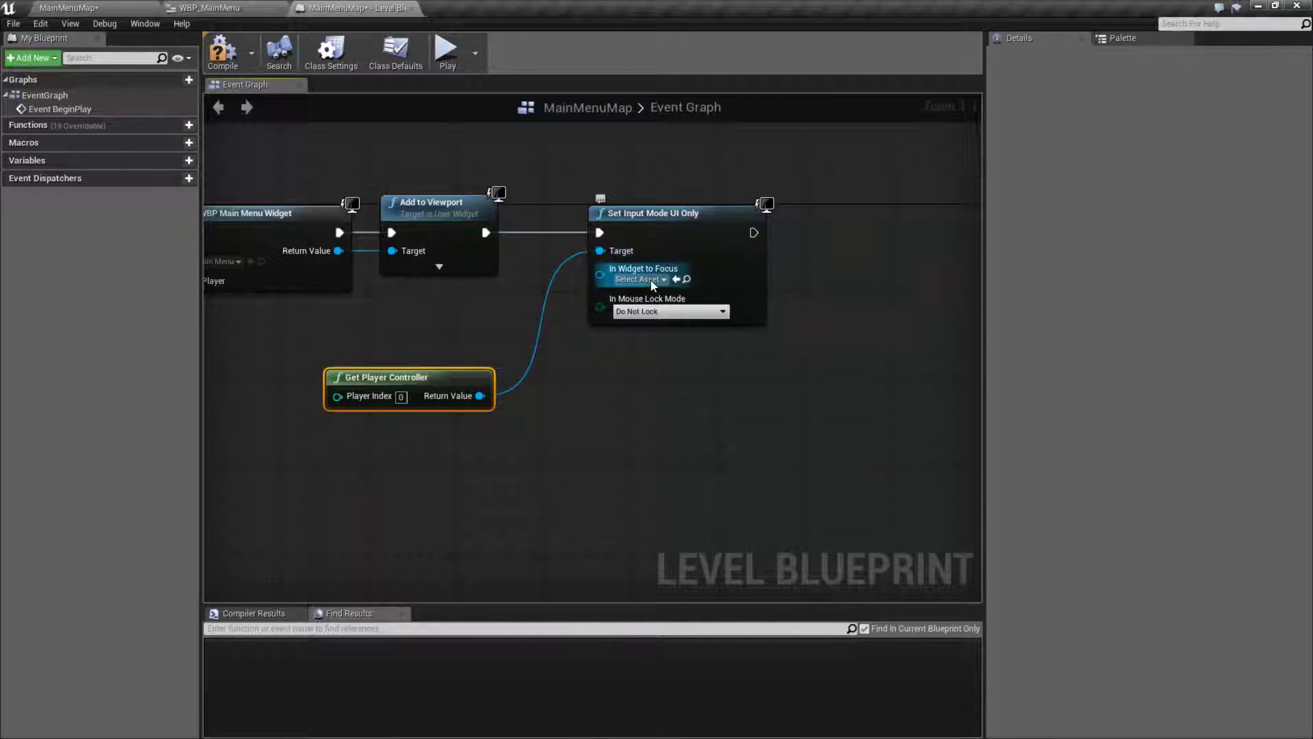
Play the level twice to check how the mouse behaves with the UI-only input mode, ending each preview.
{"action": "left_click", "coordinate": [446, 50]}
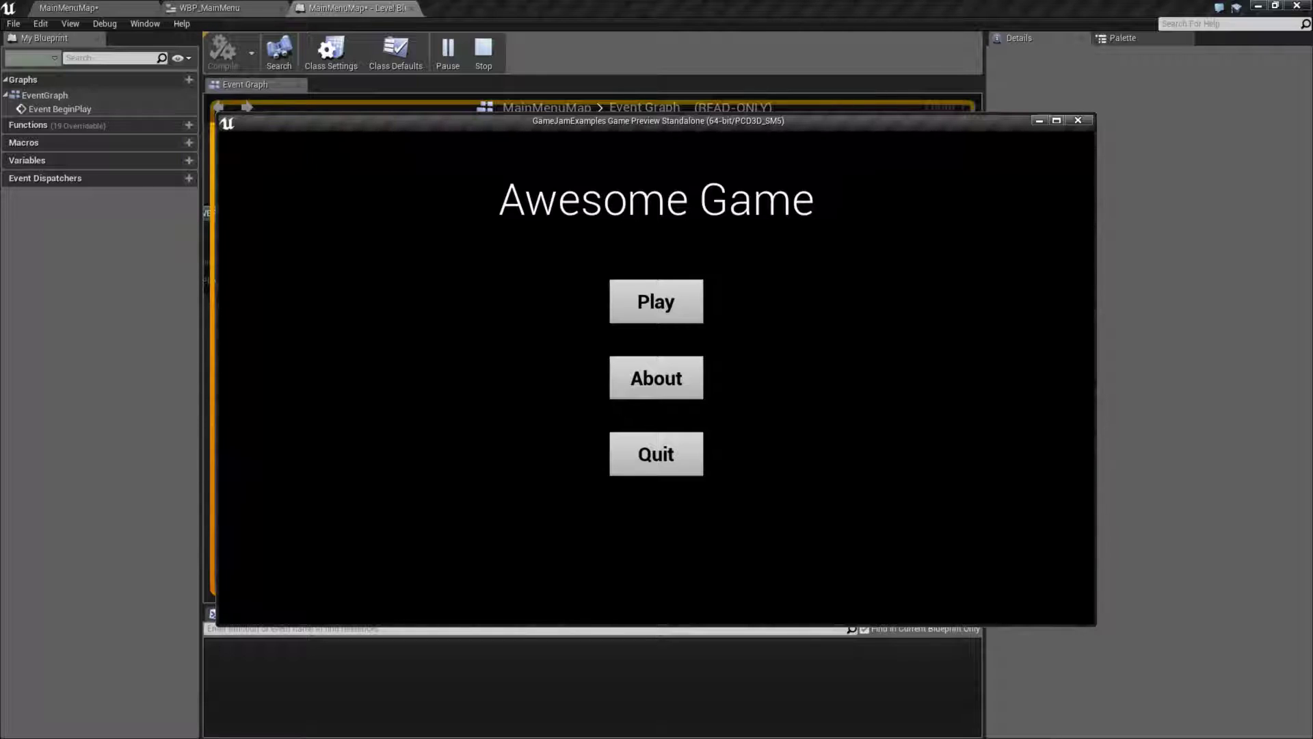
{"action": "key", "text": "Escape"}
{"action": "right_click_drag", "start_coordinate": [713, 424], "coordinate": [604, 417]}
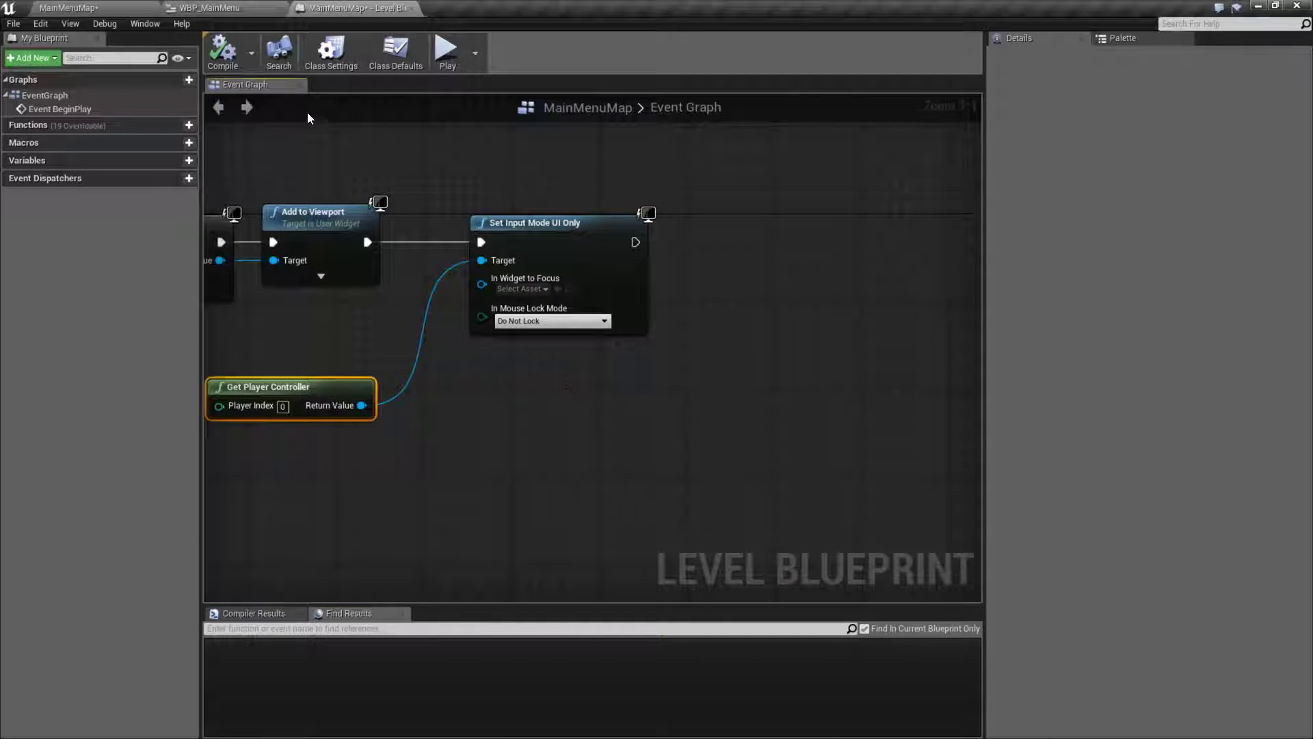
{"action": "left_click", "coordinate": [447, 52]}
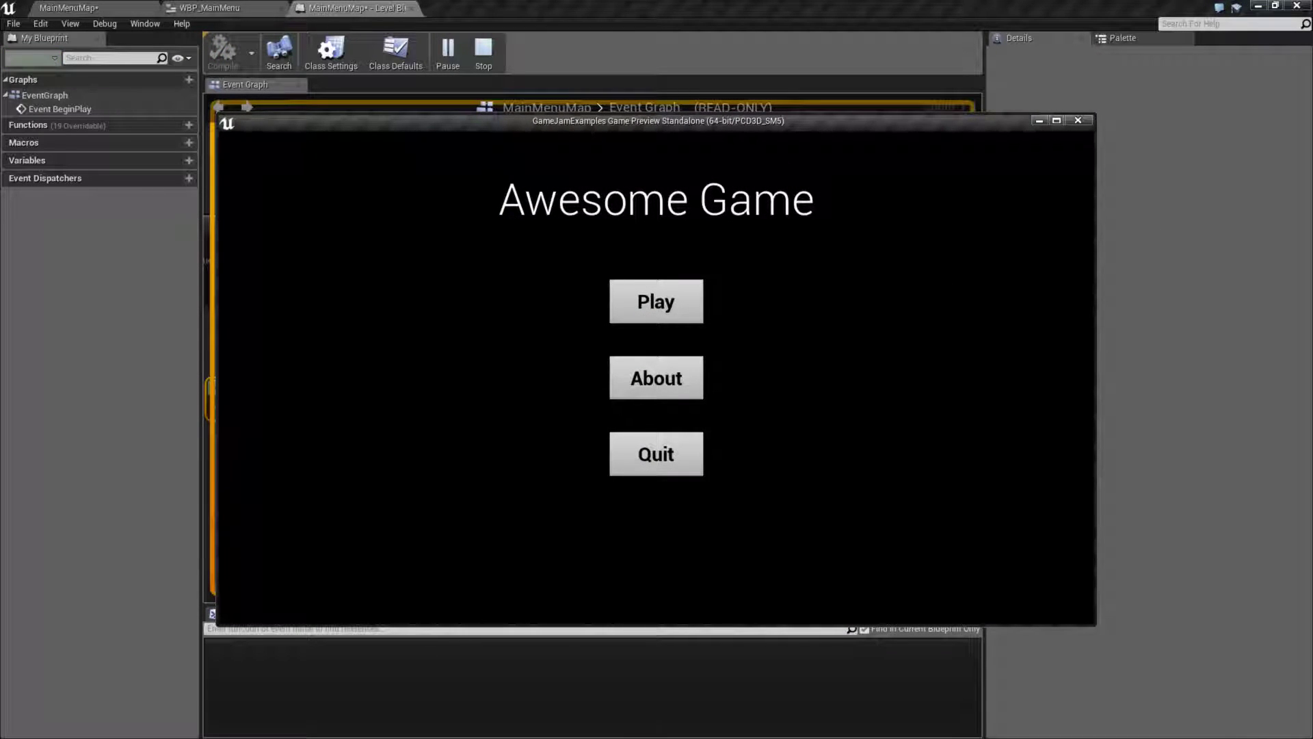
{"action": "key", "text": "Escape"}
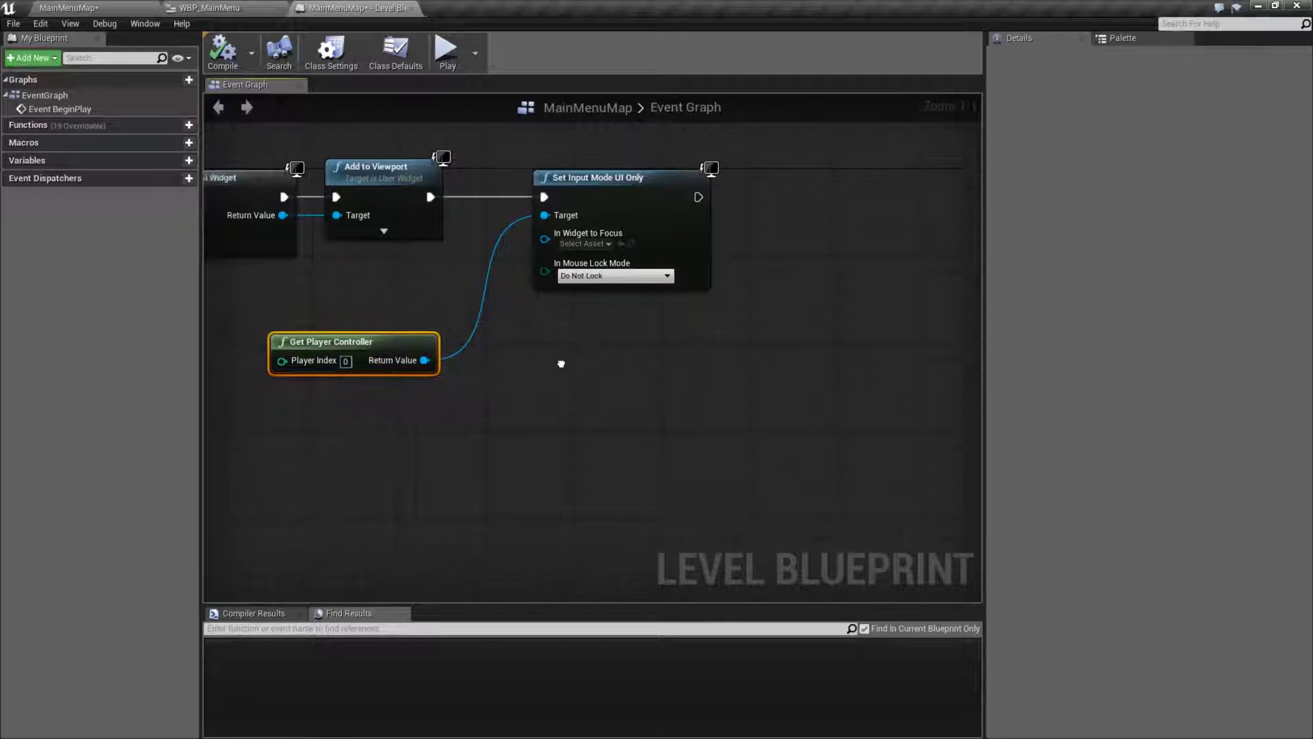
Add a Set Show Mouse Cursor node for the player controller, enable it, and run it after Set Input Mode UI Only.
{"action": "left_click_drag", "start_coordinate": [414, 360], "coordinate": [505, 394], "text": "ctrl"}
{"action": "type", "text": "set show mouse"}
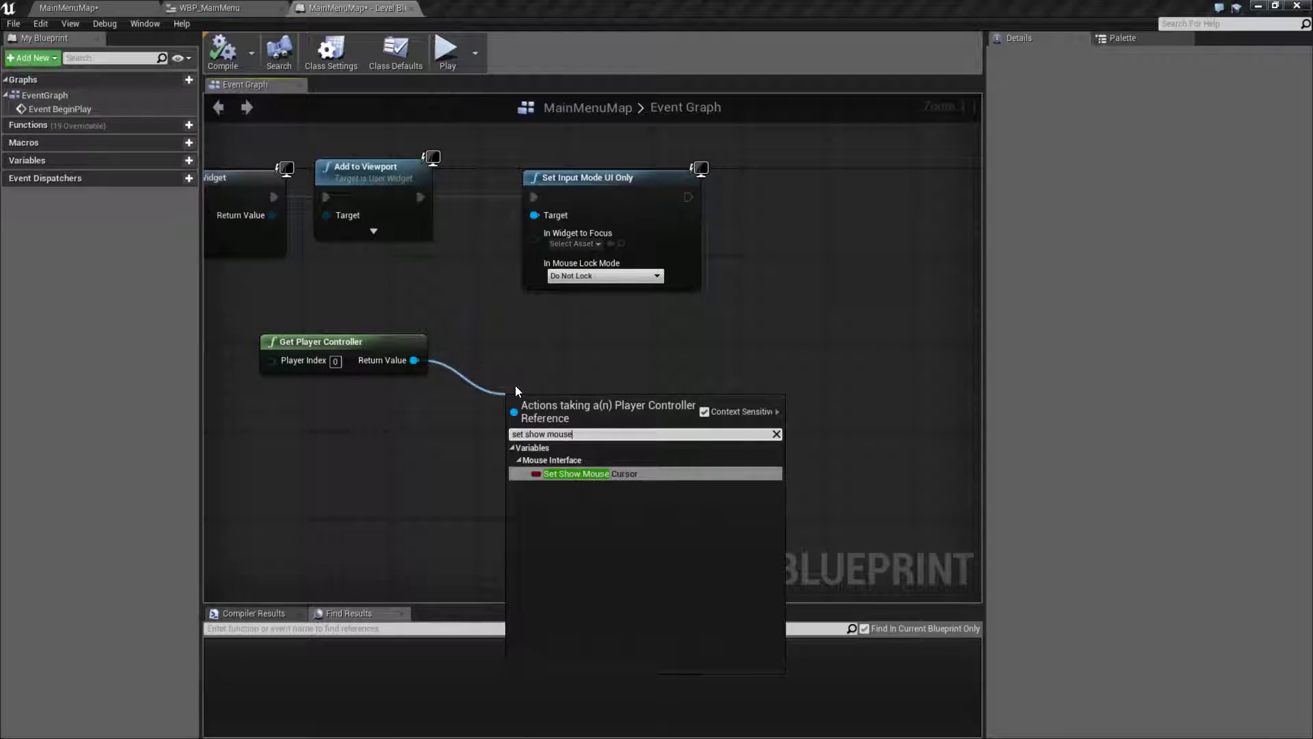
{"action": "left_click", "coordinate": [607, 474]}
{"action": "left_click_drag", "start_coordinate": [601, 409], "coordinate": [855, 351]}
{"action": "left_click", "coordinate": [913, 370]}
{"action": "right_click_drag", "start_coordinate": [906, 400], "coordinate": [662, 421]}
{"action": "left_click_drag", "start_coordinate": [444, 218], "coordinate": [577, 370]}
{"action": "right_click_drag", "start_coordinate": [512, 471], "coordinate": [616, 431]}
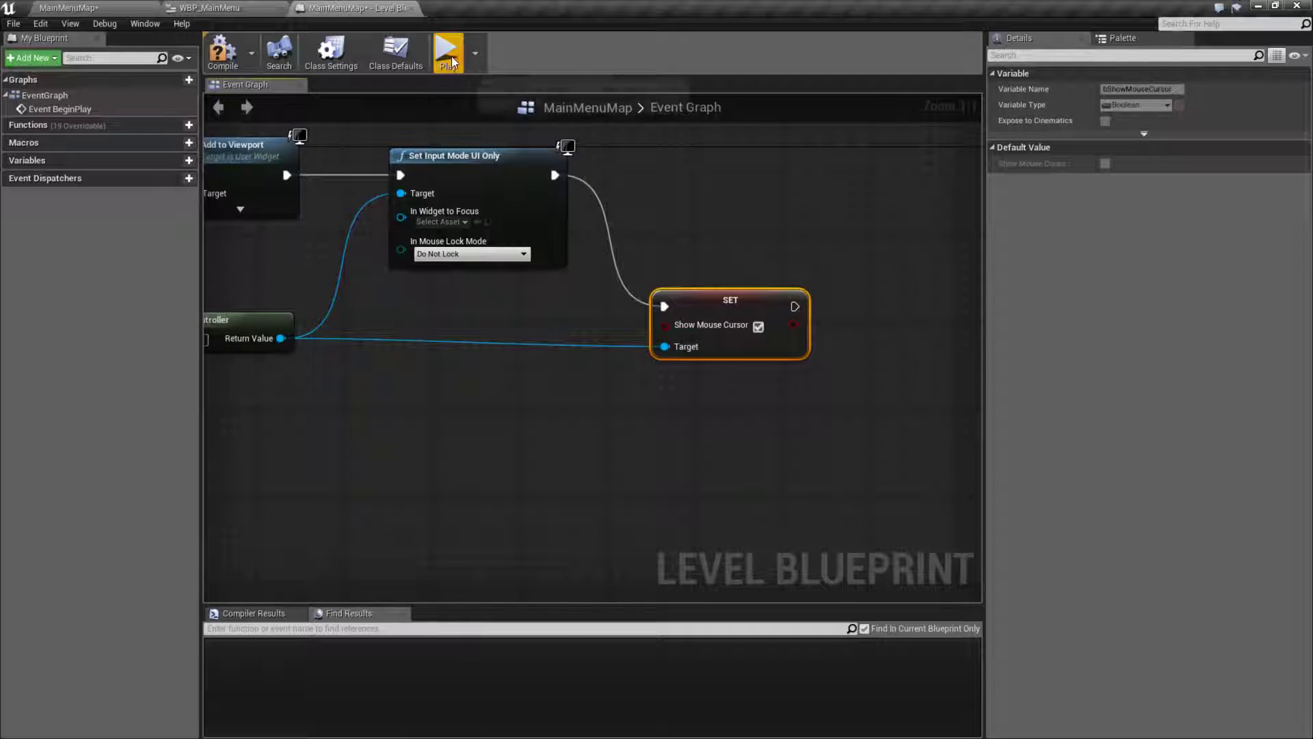
Play the level to check the mouse cursor over the main menu, end the preview and review the whole node chain.
{"action": "left_click", "coordinate": [446, 51]}
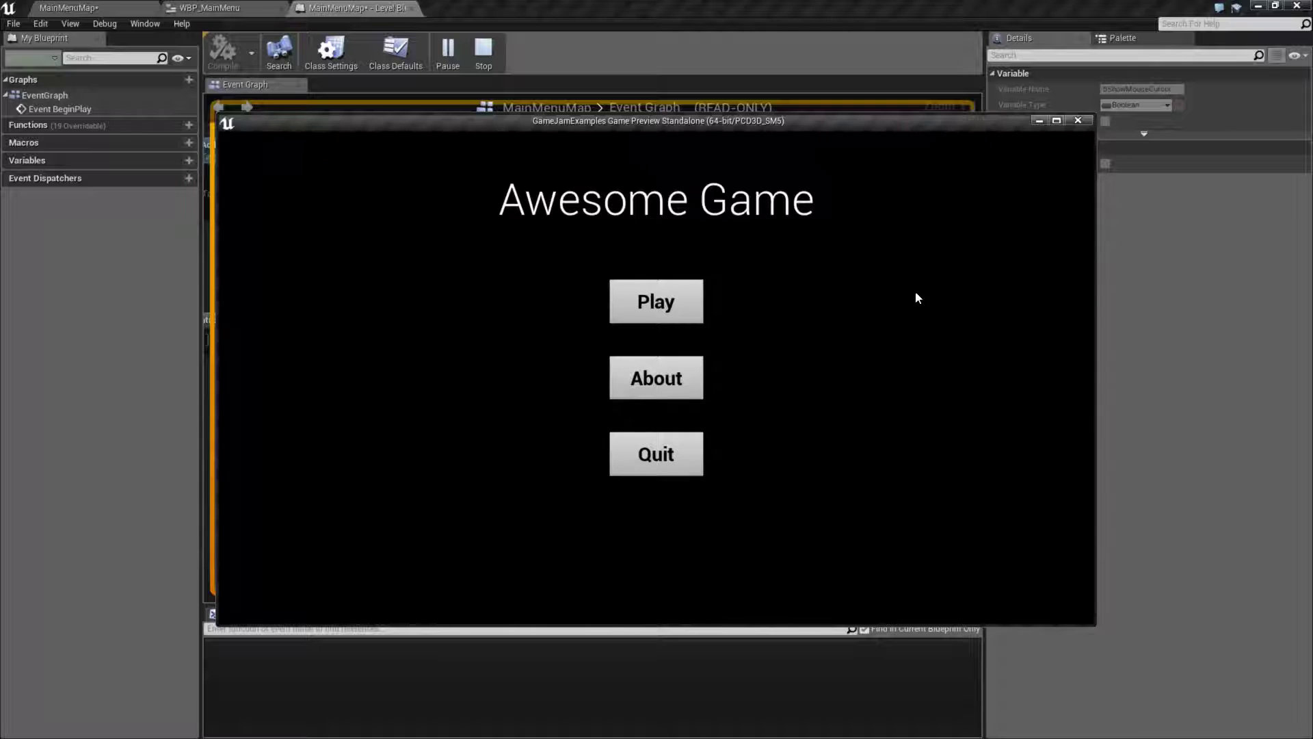
{"action": "left_click", "coordinate": [1080, 120]}
{"action": "mouse_move", "coordinate": [569, 429]}
{"action": "right_mouse_down"}
{"action": "mouse_move", "coordinate": [725, 428]}
{"action": "mouse_move", "coordinate": [713, 413]}
{"action": "mouse_move", "coordinate": [784, 429]}
{"action": "right_mouse_up"}
{"action": "left_click_drag", "start_coordinate": [346, 211], "coordinate": [930, 442]}
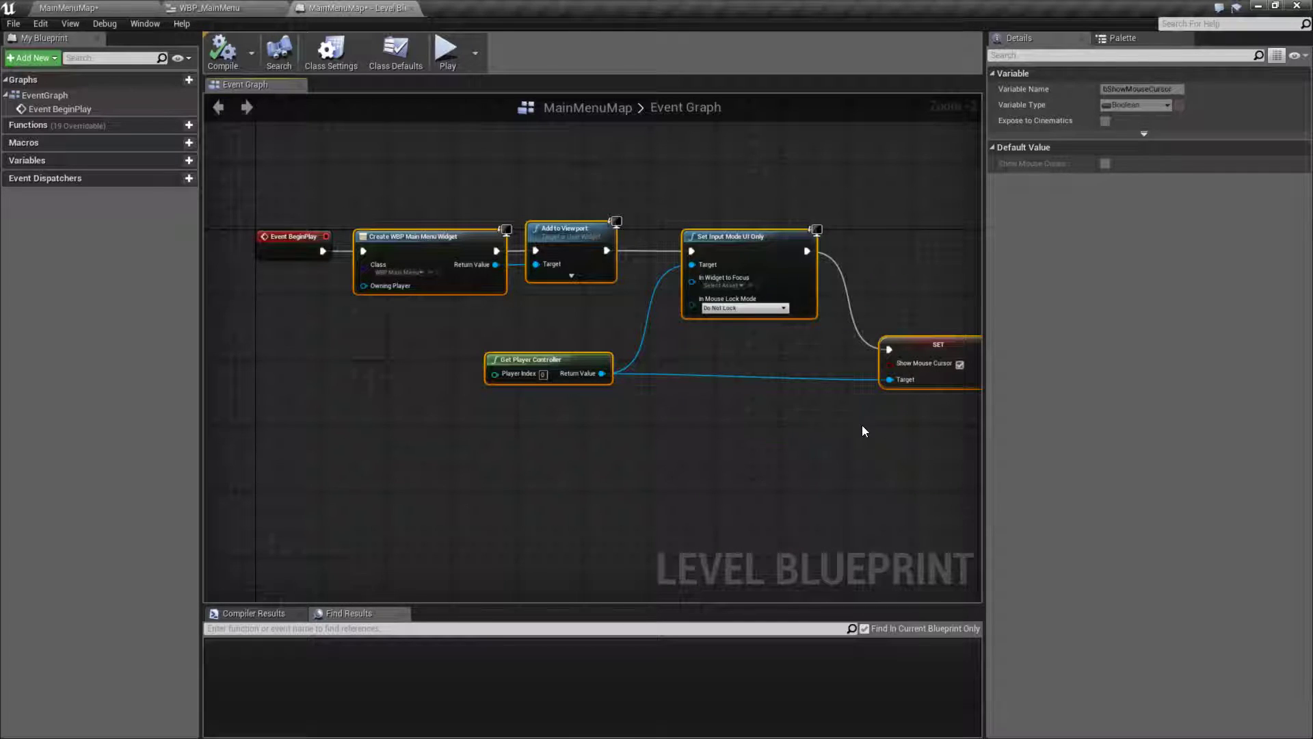
{"action": "right_click_drag", "start_coordinate": [834, 431], "coordinate": [772, 440]}
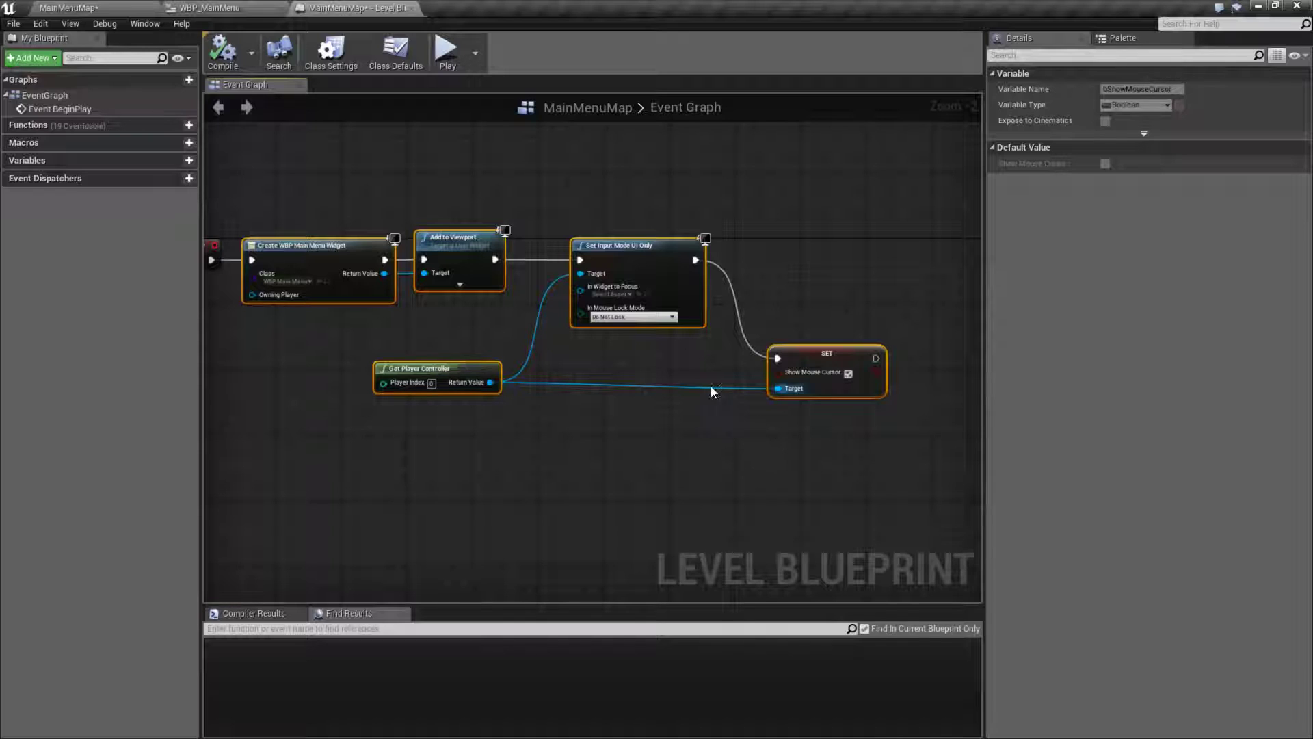
Close the level blueprint and examine the Play, About and Quit buttons and their names in WBP_MainMenu.
{"action": "left_click", "coordinate": [409, 8]}
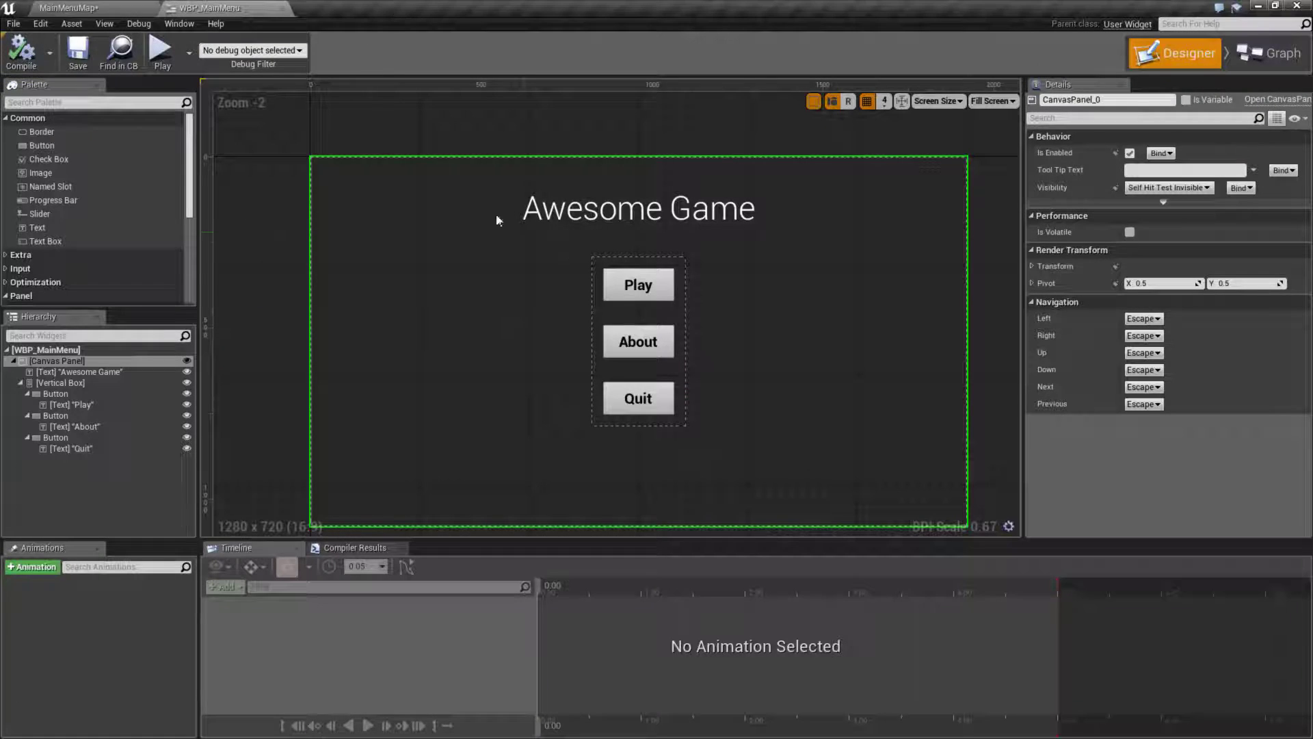
{"action": "right_click_drag", "start_coordinate": [828, 257], "coordinate": [780, 245]}
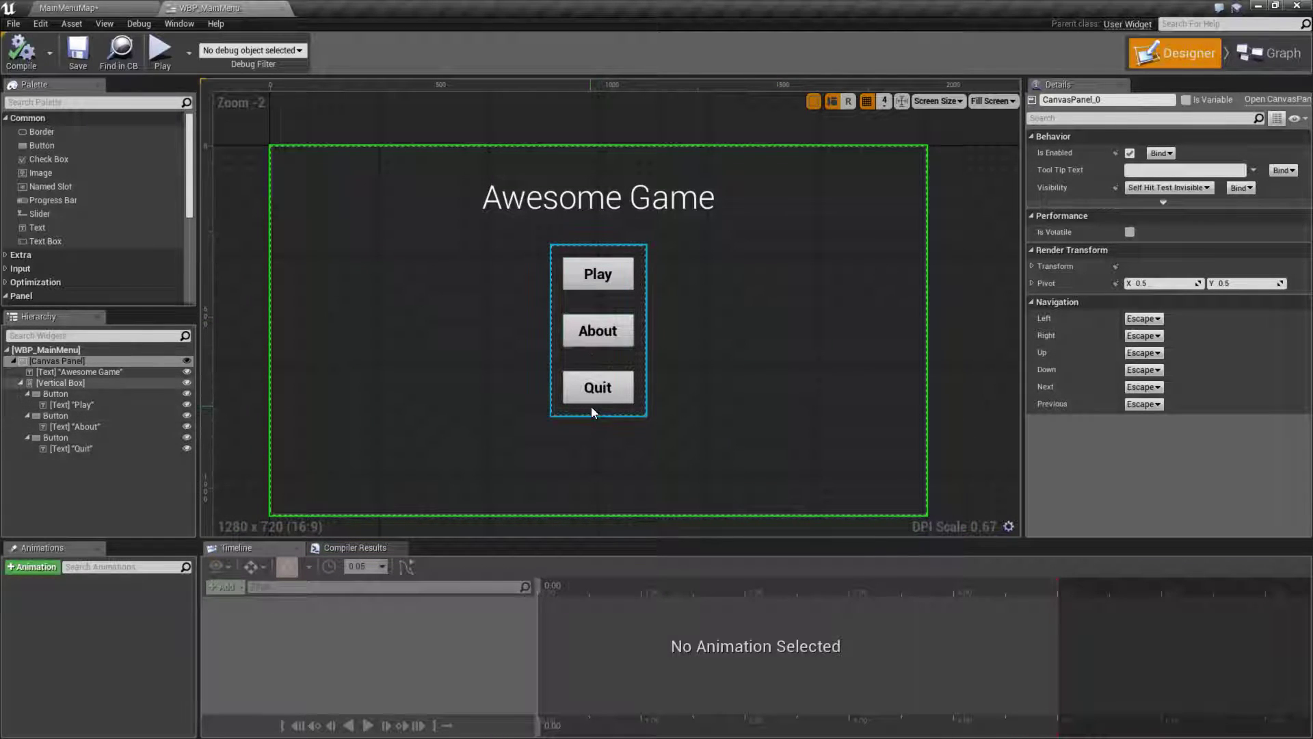
{"action": "left_click", "coordinate": [57, 393]}
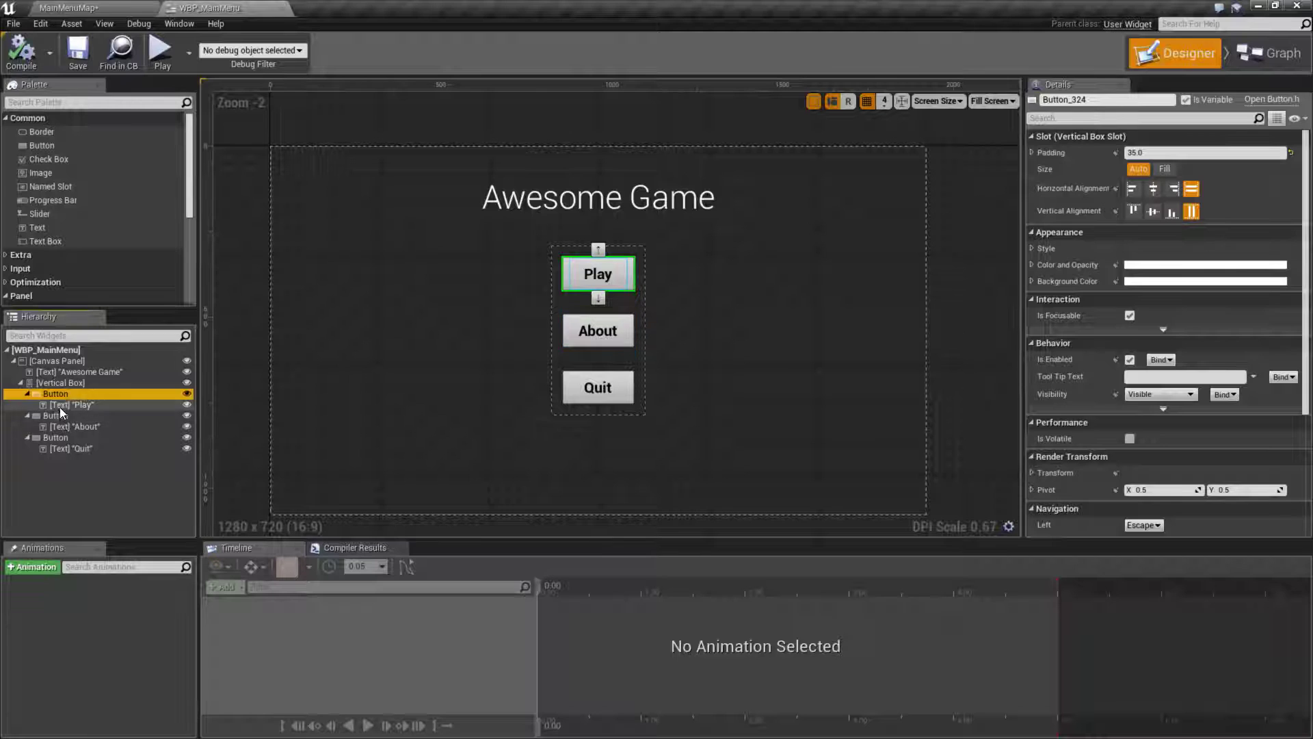
{"action": "left_click", "coordinate": [56, 416]}
{"action": "left_click", "coordinate": [58, 438]}
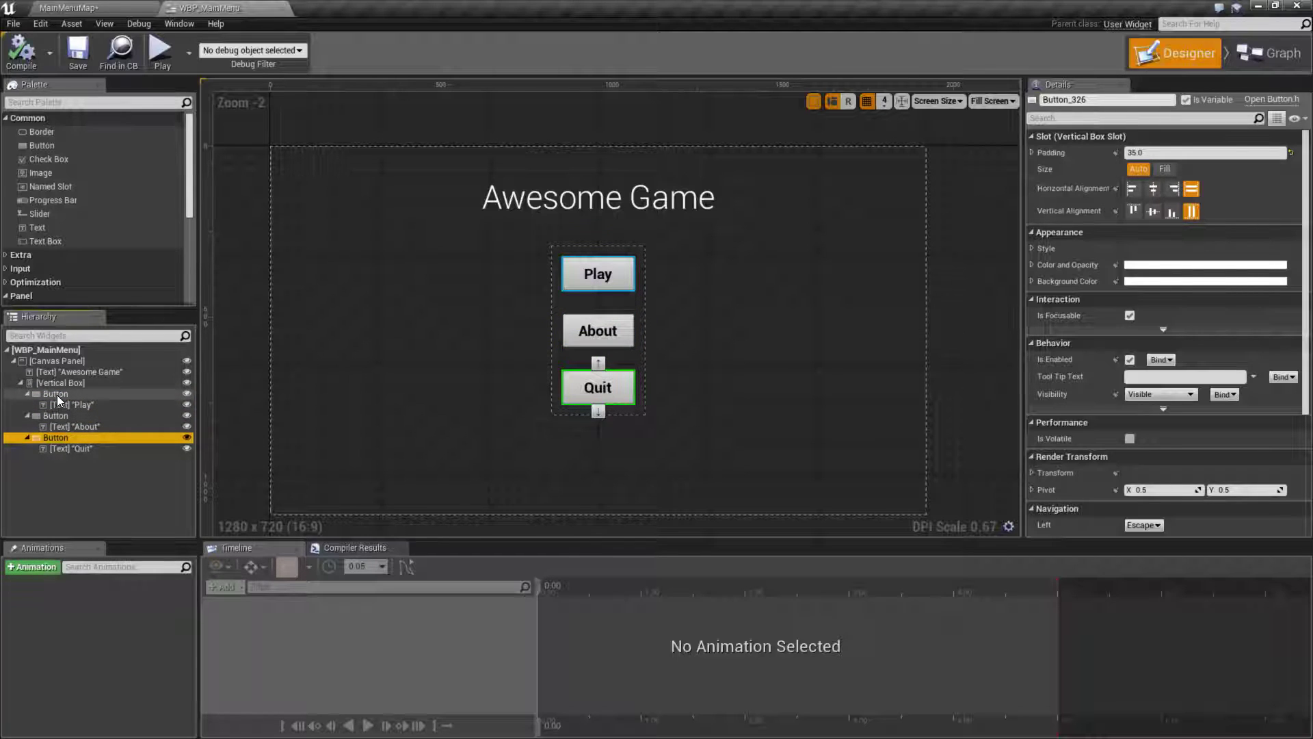
{"action": "left_click", "coordinate": [57, 394]}
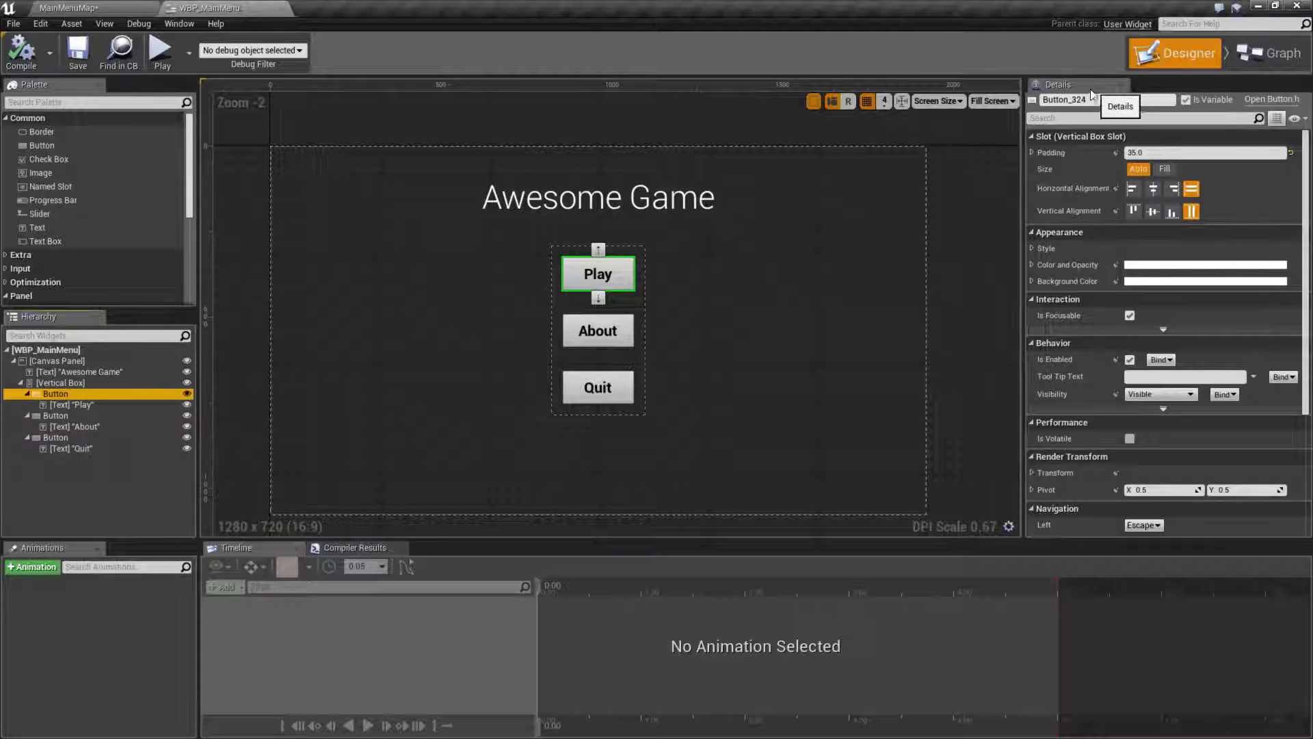
{"action": "left_click", "coordinate": [69, 416]}
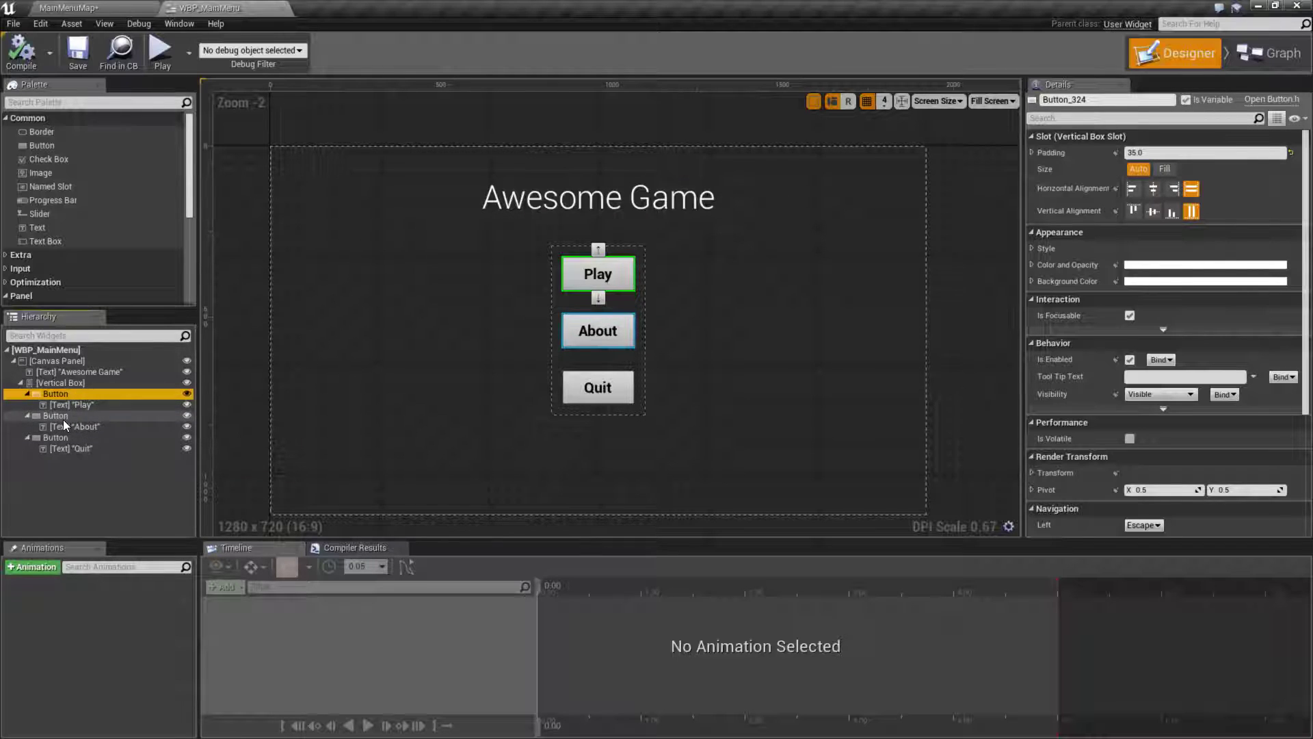
{"action": "left_click", "coordinate": [59, 438]}
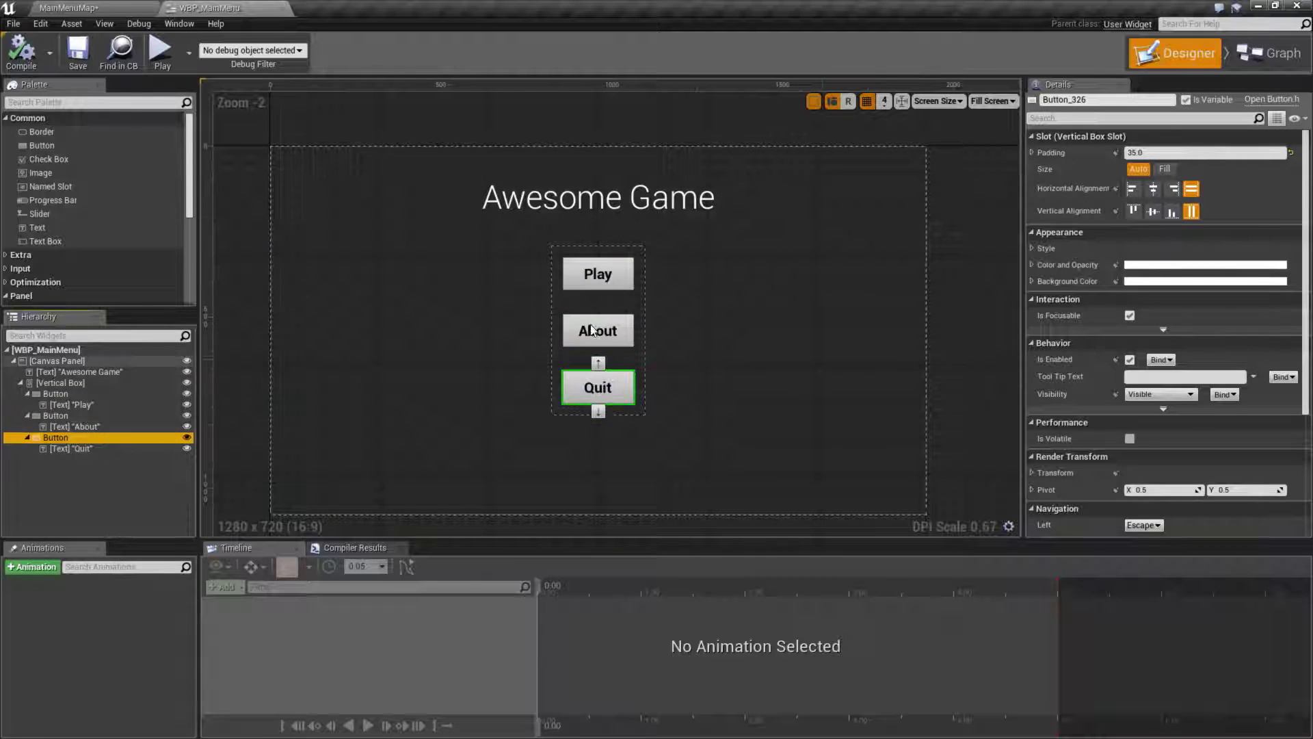
Rename the Play button widget to PlayButton.
{"action": "left_click", "coordinate": [75, 396]}
{"action": "left_click", "coordinate": [1113, 100]}
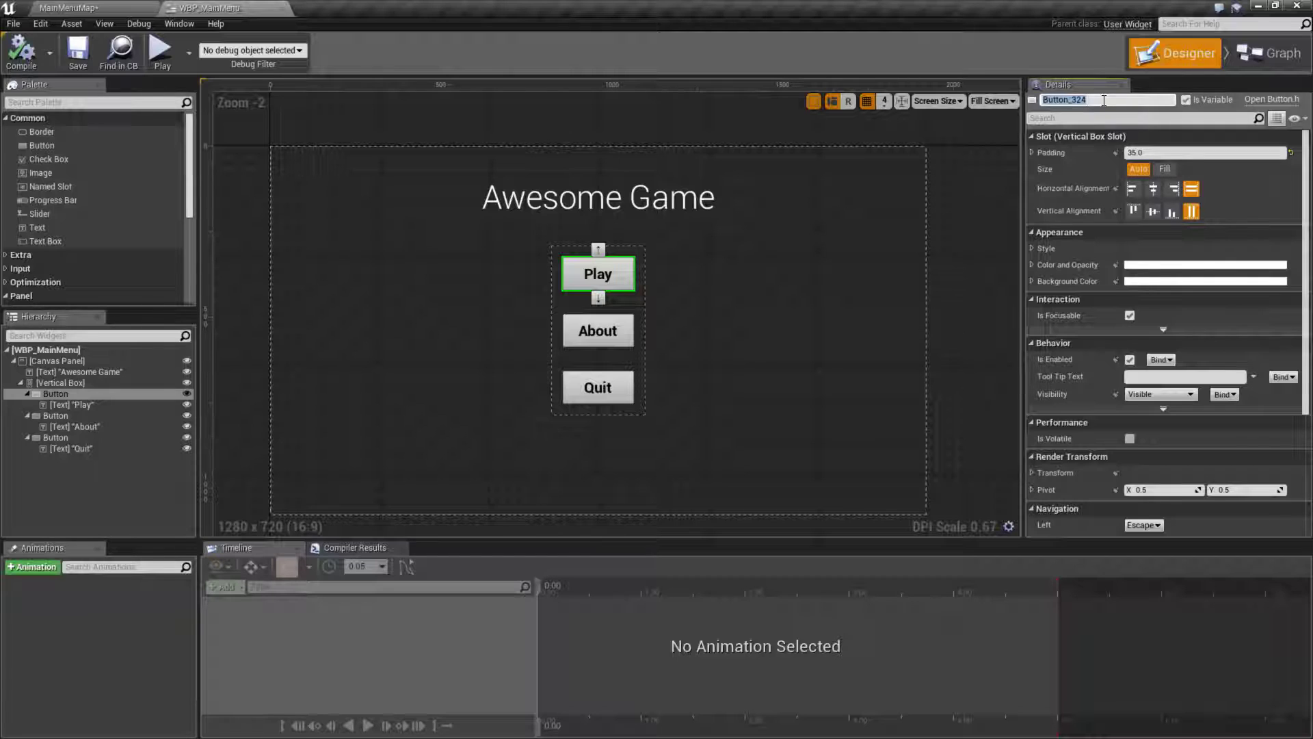
{"action": "type", "text": "PlayButton"}
{"action": "key", "text": "Return"}
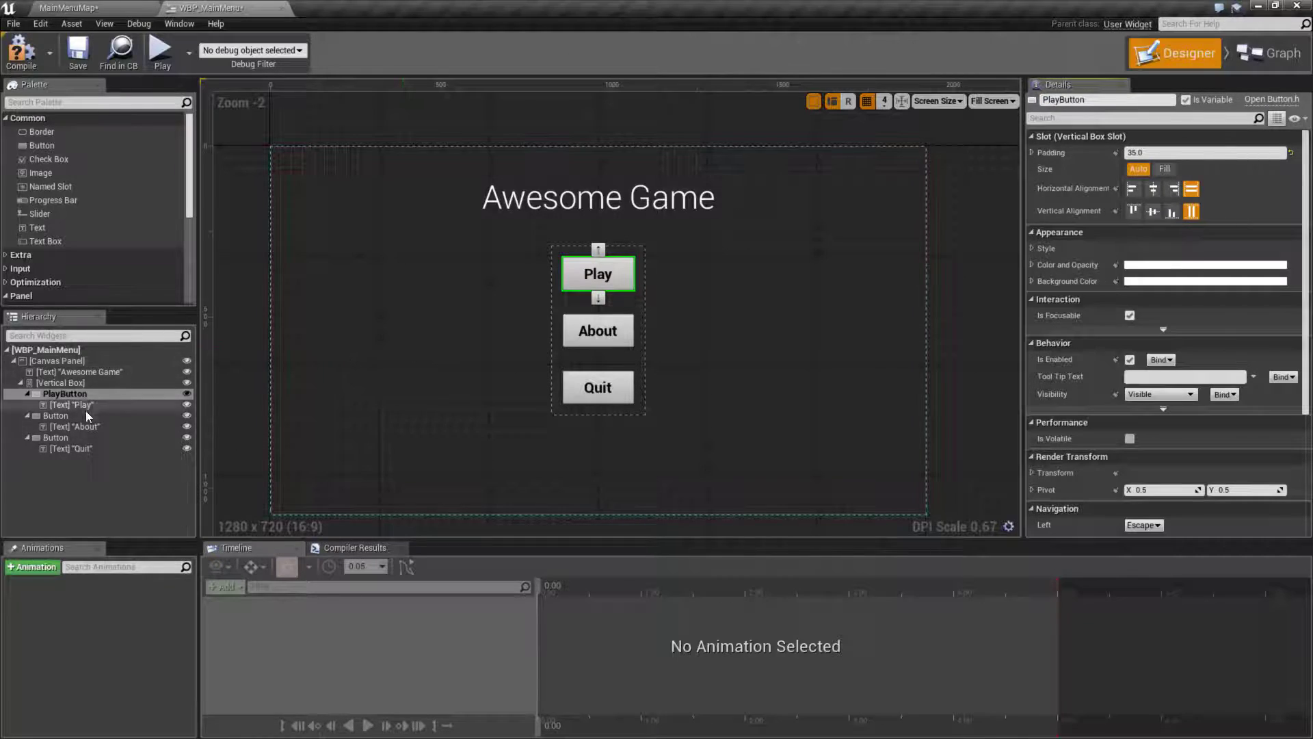
Rename the About button widget to AboutButton.
{"action": "left_click", "coordinate": [598, 331]}
{"action": "left_click", "coordinate": [1101, 100]}
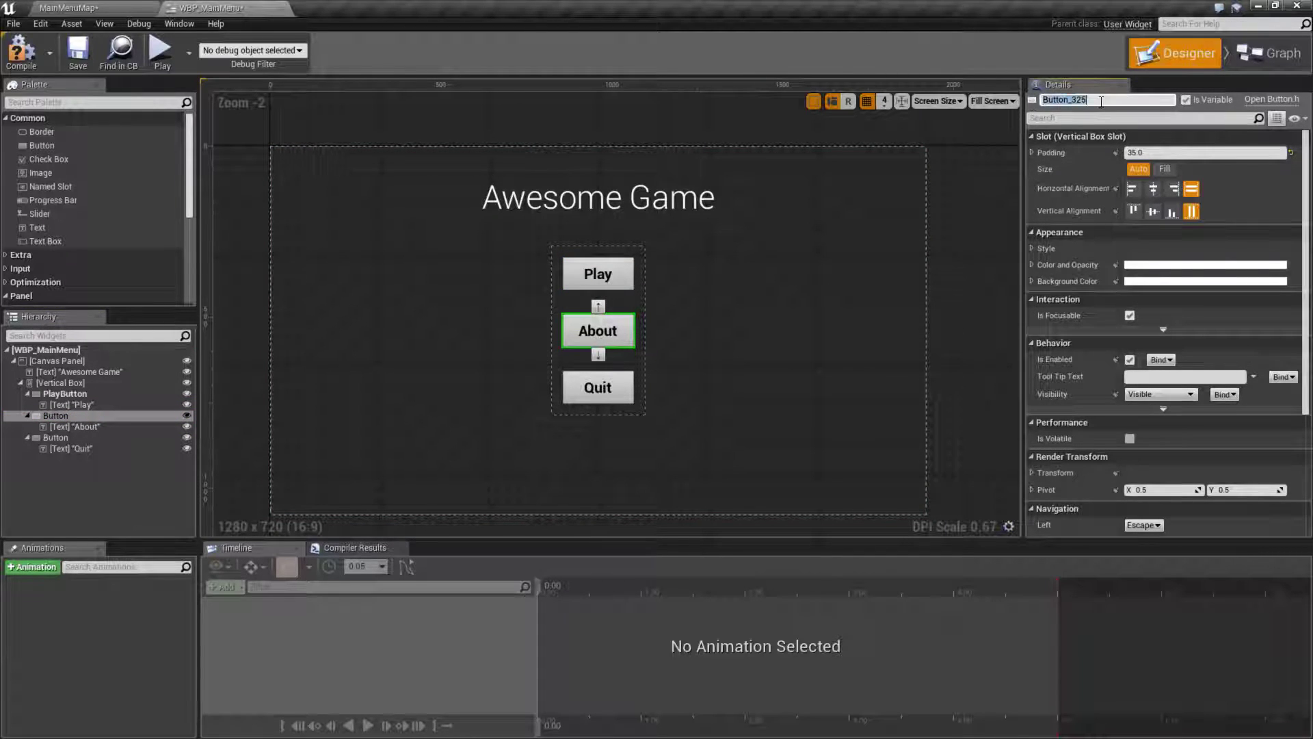
{"action": "type", "text": "AboutButton"}
{"action": "key", "text": "Return"}
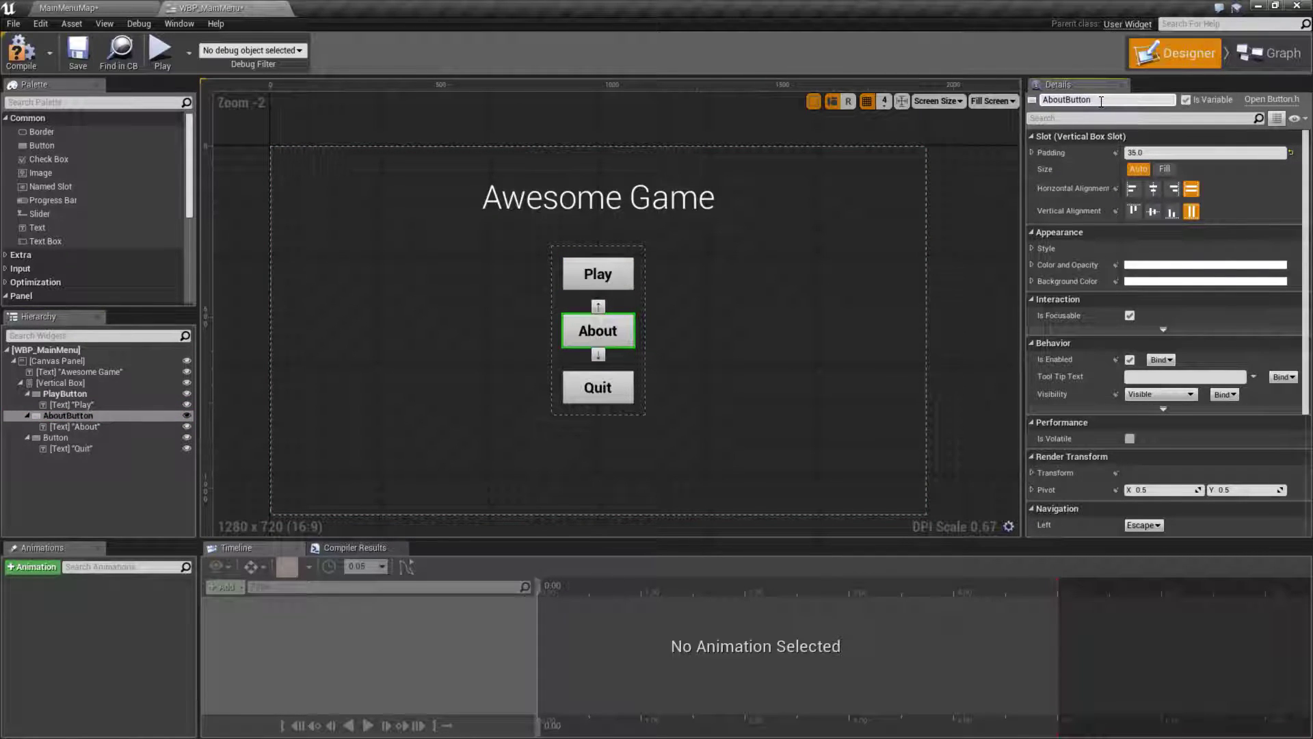
Rename the Quit button widget to QuitButton, then compile and save the widget blueprint.
{"action": "left_click", "coordinate": [56, 437]}
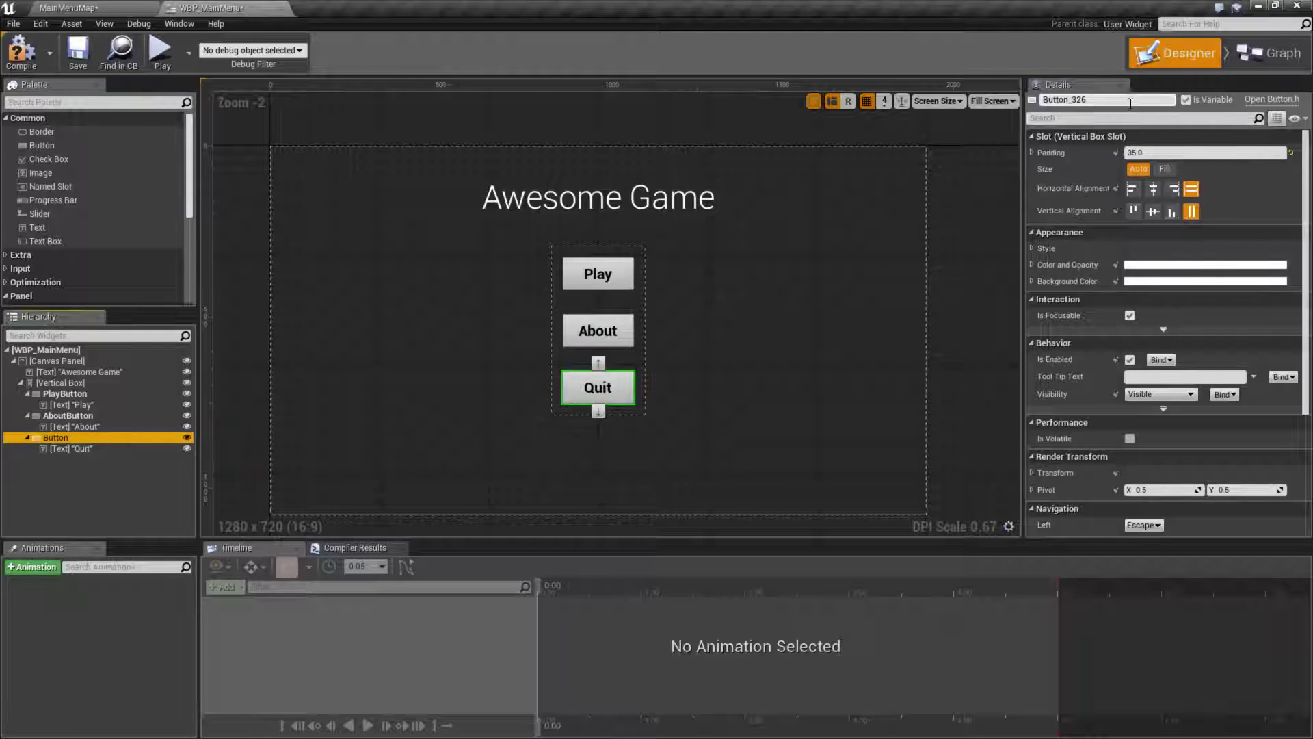
{"action": "left_click", "coordinate": [1087, 100]}
{"action": "type", "text": "QuitButton"}
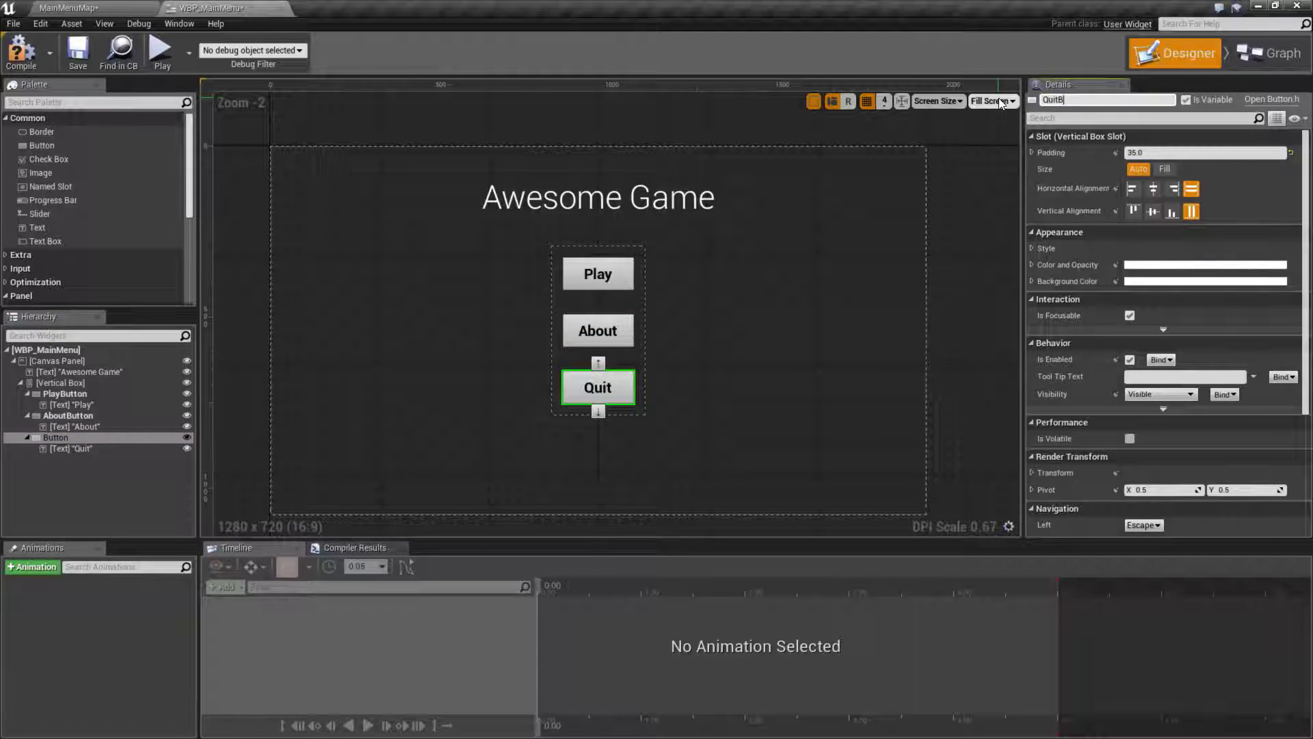
{"action": "key", "text": "Return"}
{"action": "left_click", "coordinate": [22, 55]}
{"action": "left_click", "coordinate": [79, 56]}
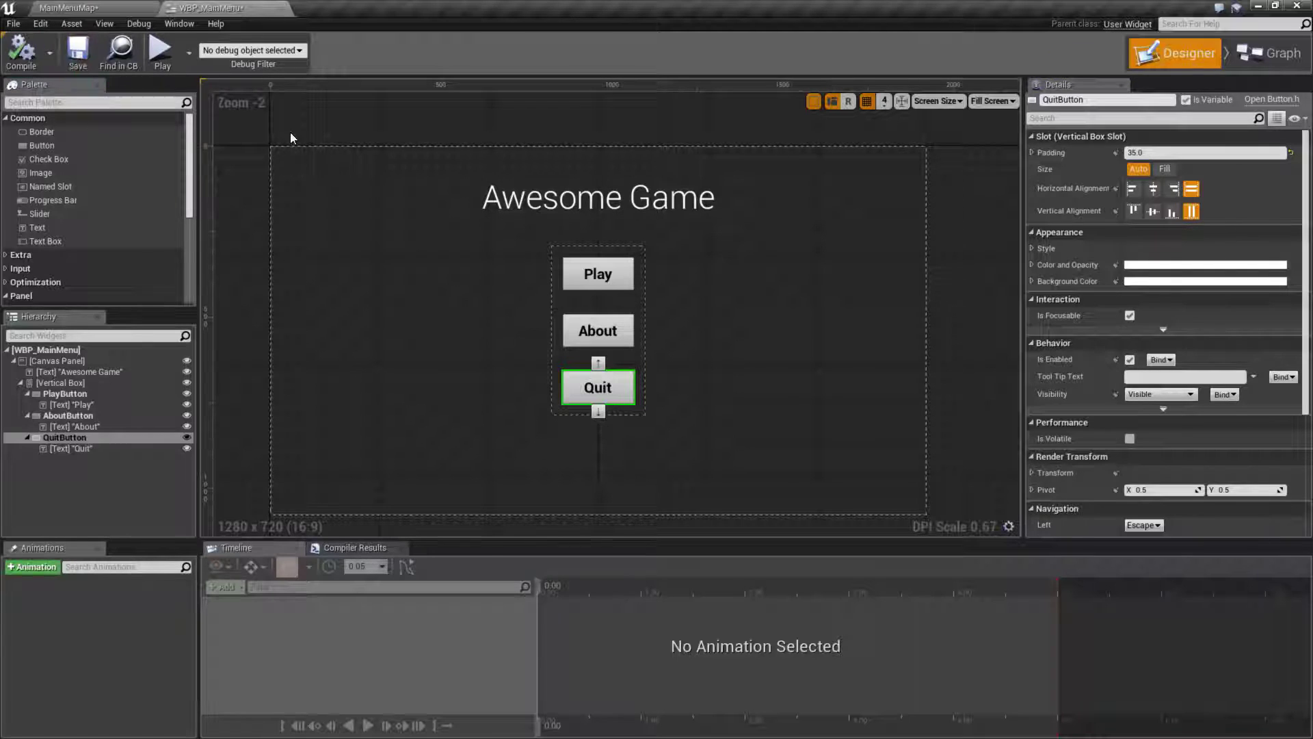
Delete the Event Construct and Event Tick nodes from WBP_MainMenu's event graph and save.
{"action": "left_click", "coordinate": [1281, 55]}
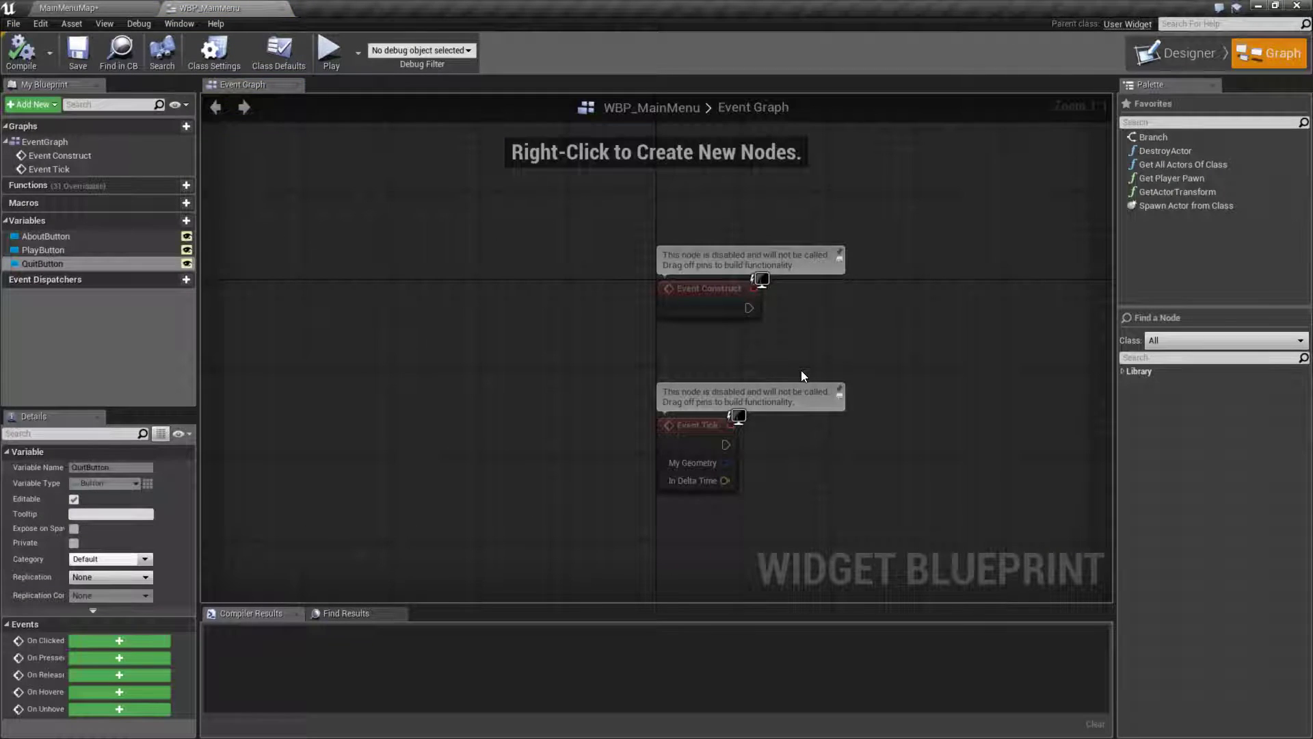
{"action": "right_click_drag", "start_coordinate": [802, 370], "coordinate": [616, 343]}
{"action": "left_click_drag", "start_coordinate": [405, 247], "coordinate": [633, 437]}
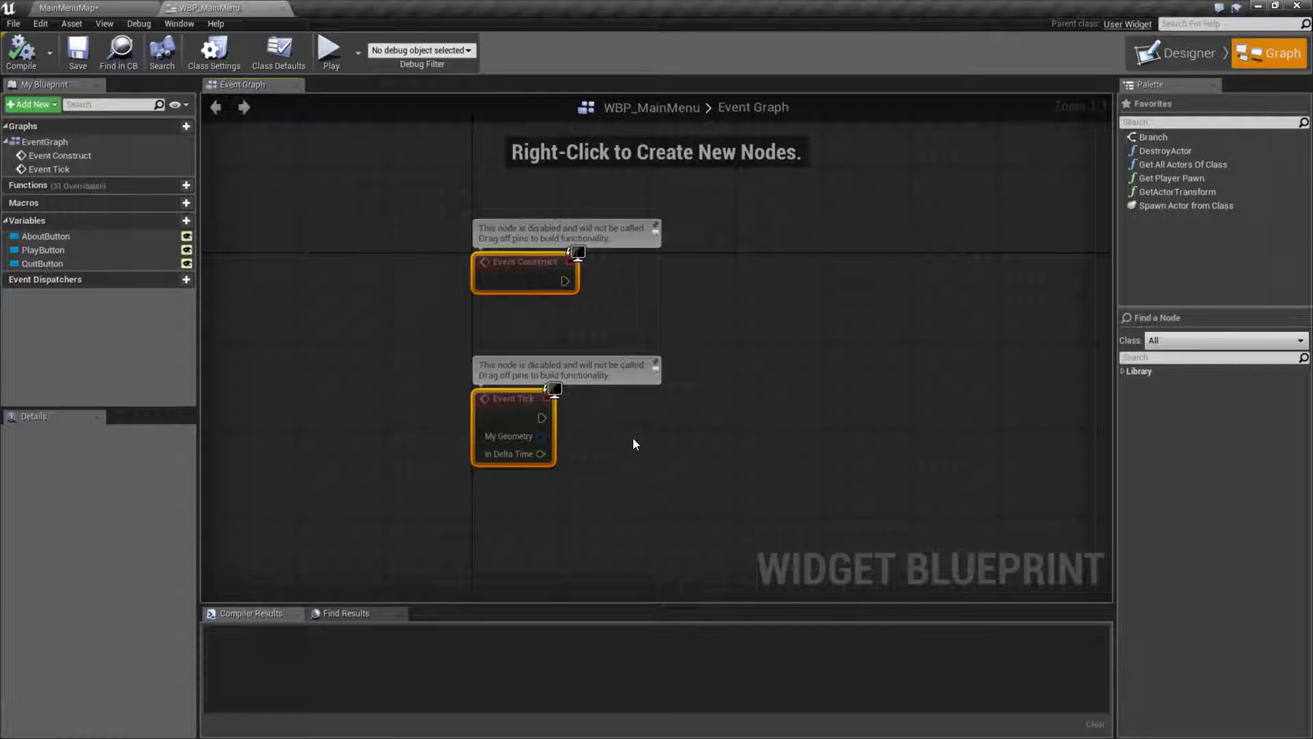
{"action": "key", "text": "Delete"}
{"action": "left_click", "coordinate": [80, 53]}
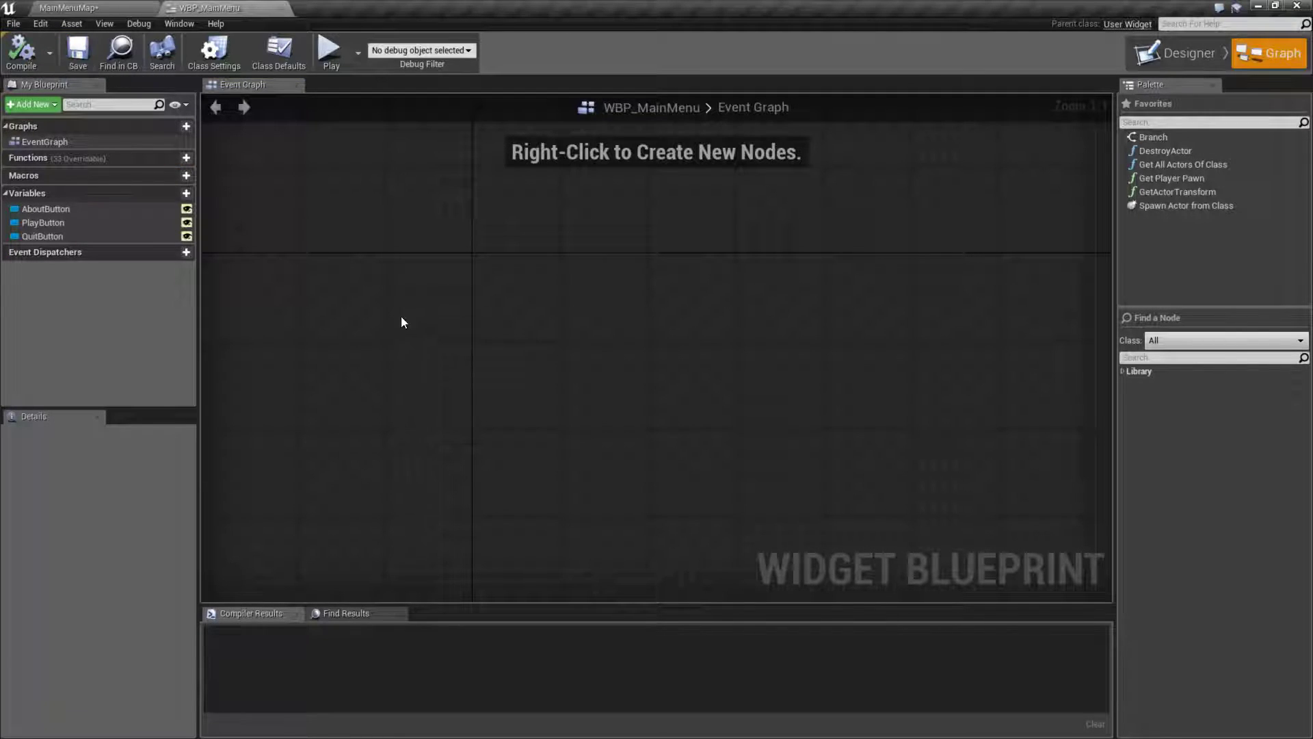
Enlarge the variable's details area and add an On Clicked event for QuitButton.
{"action": "left_click", "coordinate": [52, 223]}
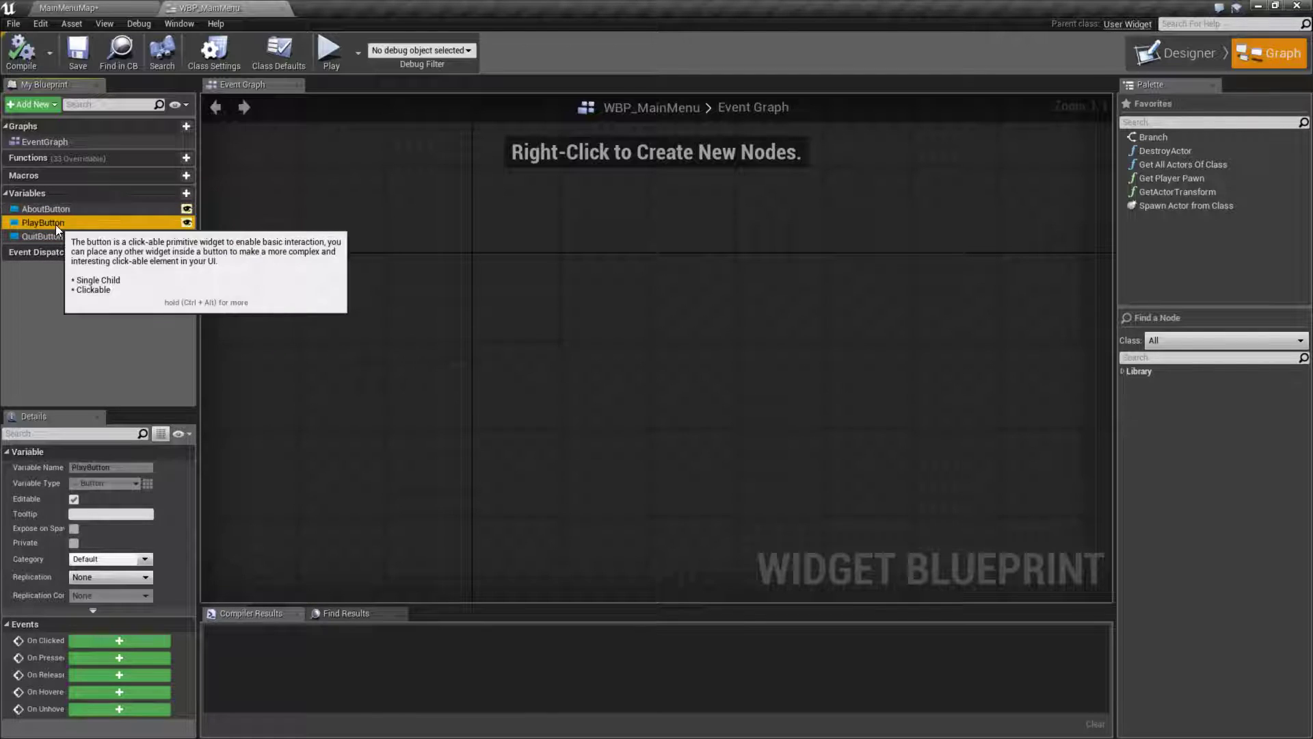
{"action": "left_click", "coordinate": [52, 236]}
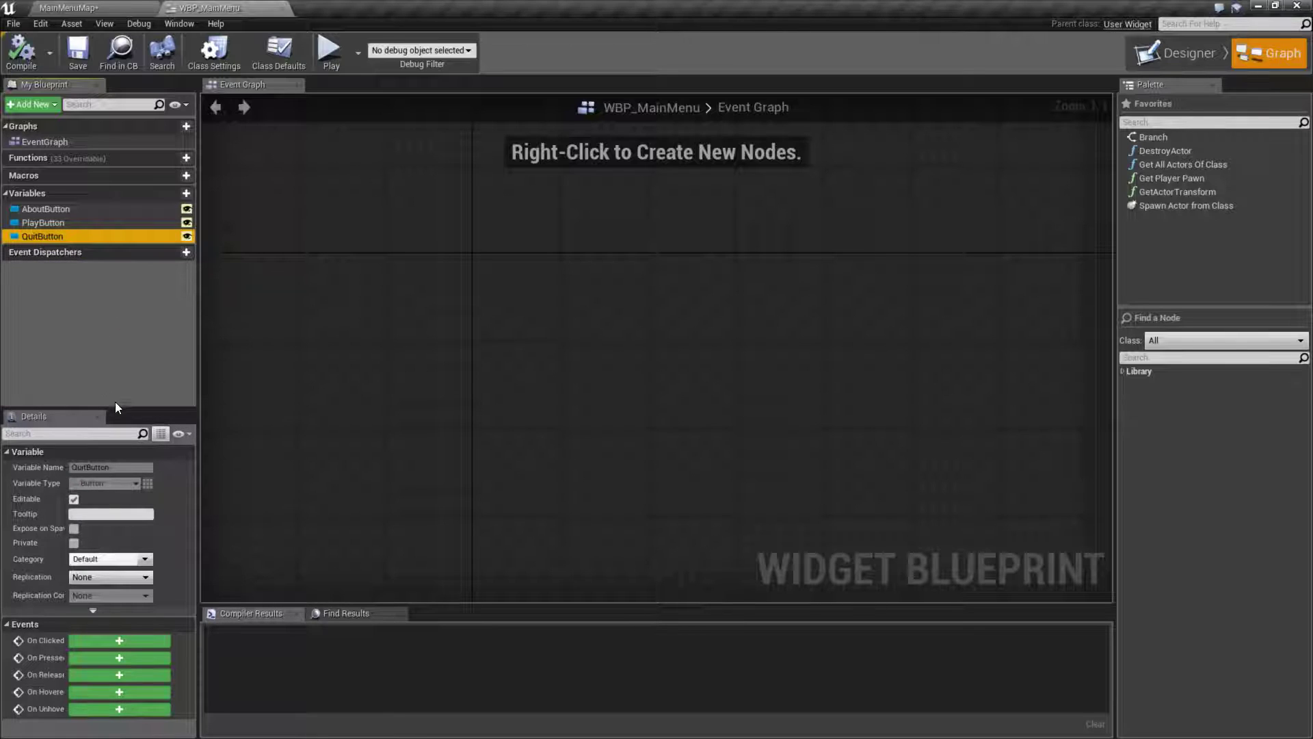
{"action": "left_click_drag", "start_coordinate": [110, 409], "coordinate": [53, 339]}
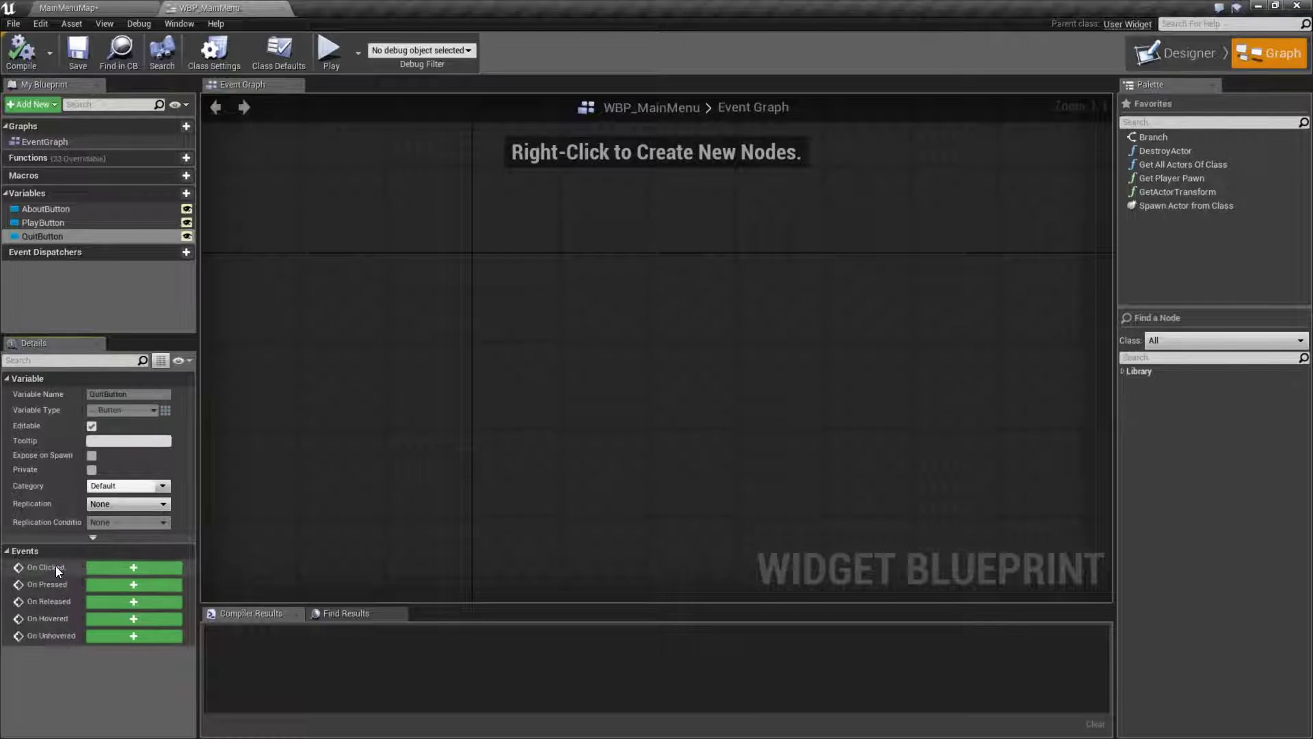
{"action": "left_click", "coordinate": [114, 565]}
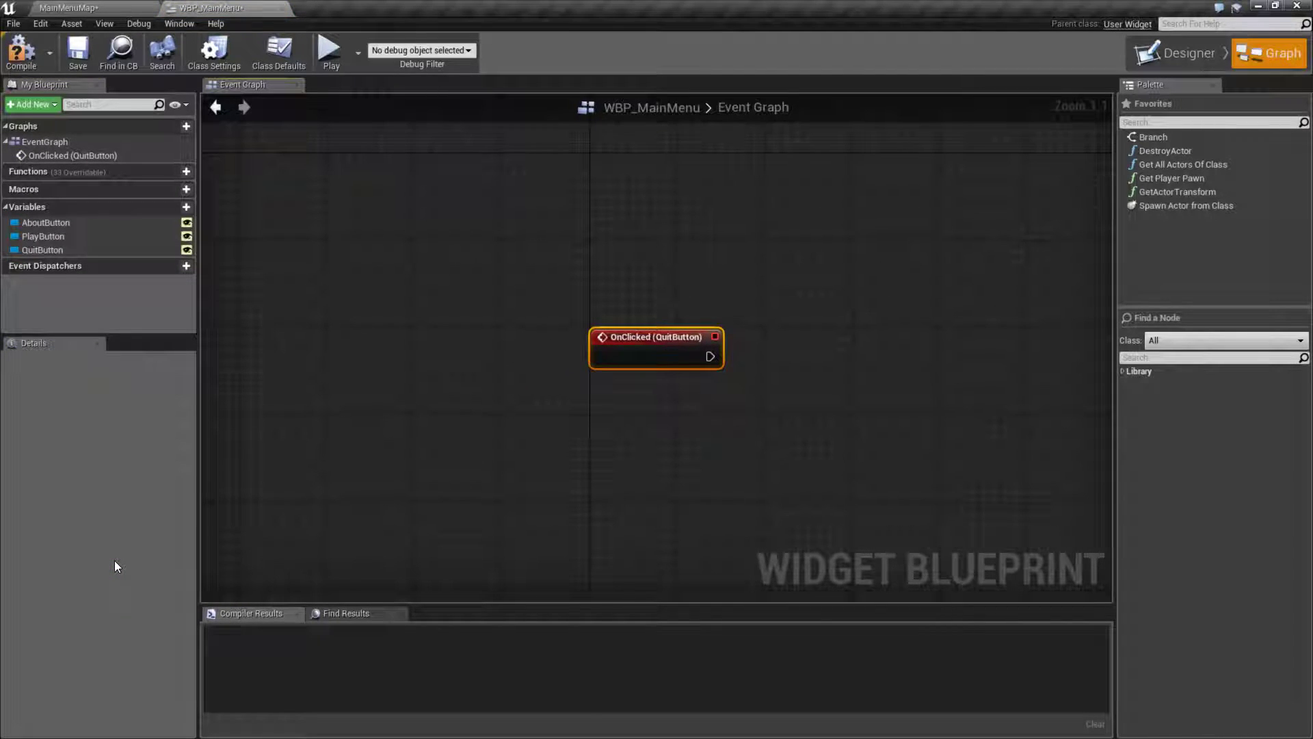
Add a new event graph with its default name and return to the main event graph's OnClicked (QuitButton) node.
{"action": "left_click", "coordinate": [153, 125]}
{"action": "left_click", "coordinate": [551, 292]}
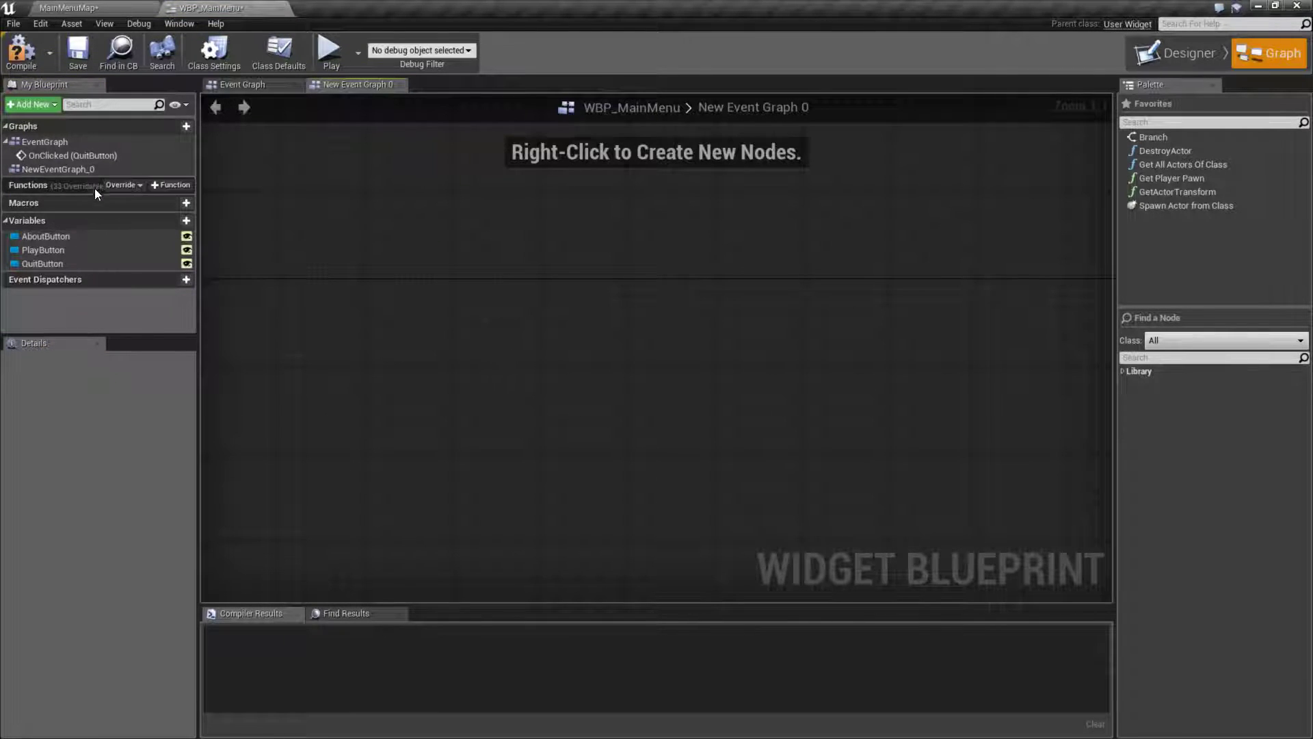
{"action": "double_click", "coordinate": [59, 142]}
{"action": "right_click_drag", "start_coordinate": [815, 321], "coordinate": [581, 334]}
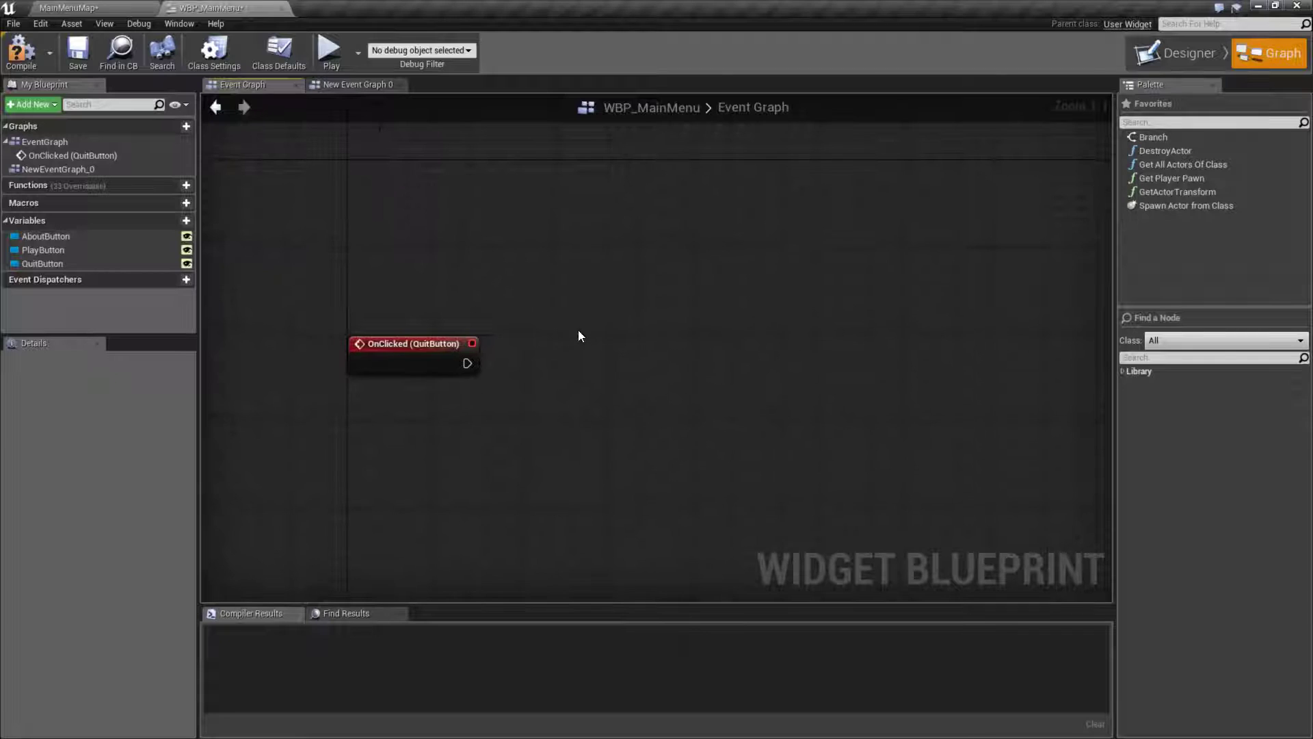
Add a Quit Game node run by the OnClicked (QuitButton) event.
{"action": "left_click_drag", "start_coordinate": [467, 363], "coordinate": [573, 364]}
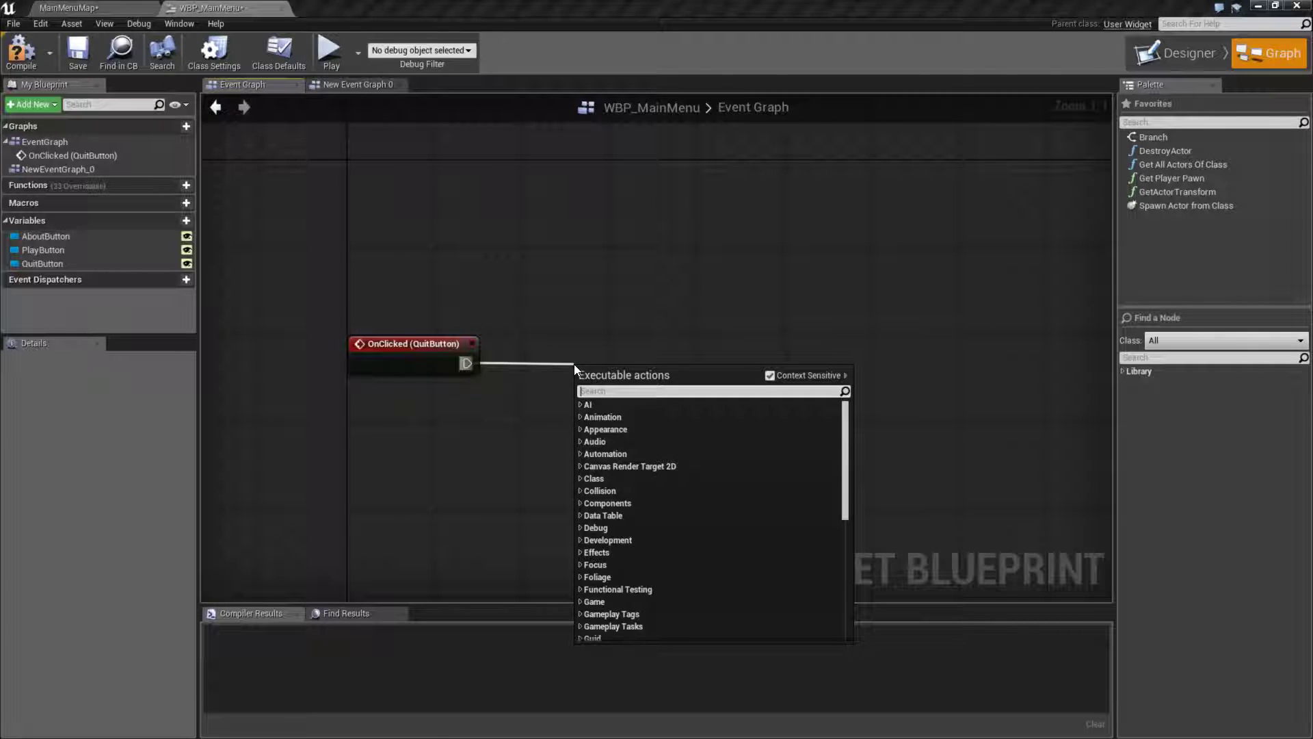
{"action": "type", "text": "quit"}
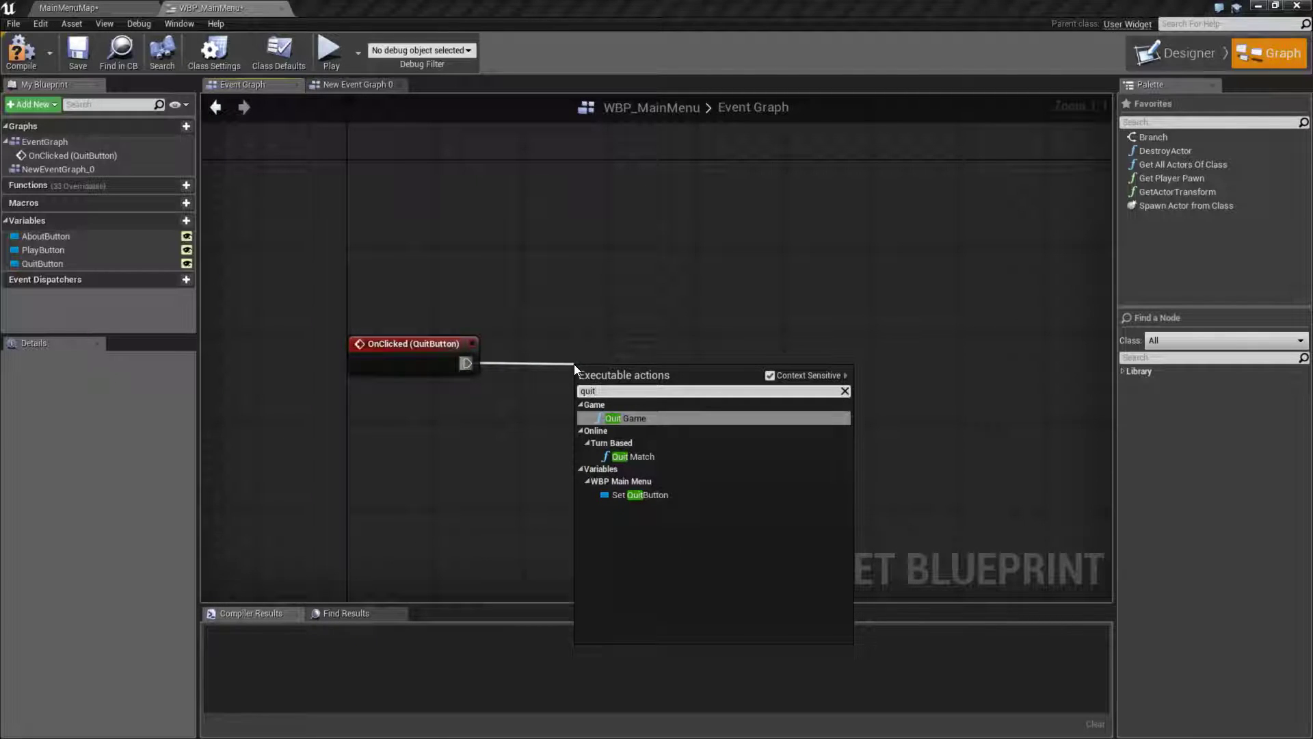
{"action": "left_click", "coordinate": [635, 418]}
{"action": "left_click_drag", "start_coordinate": [419, 283], "coordinate": [479, 408]}
{"action": "left_click_drag", "start_coordinate": [654, 258], "coordinate": [624, 501]}
Compile the widget blueprint, play the level and test the menu's Quit button.
{"action": "left_click", "coordinate": [21, 52]}
{"action": "left_click", "coordinate": [331, 50]}
{"action": "left_click", "coordinate": [659, 444]}
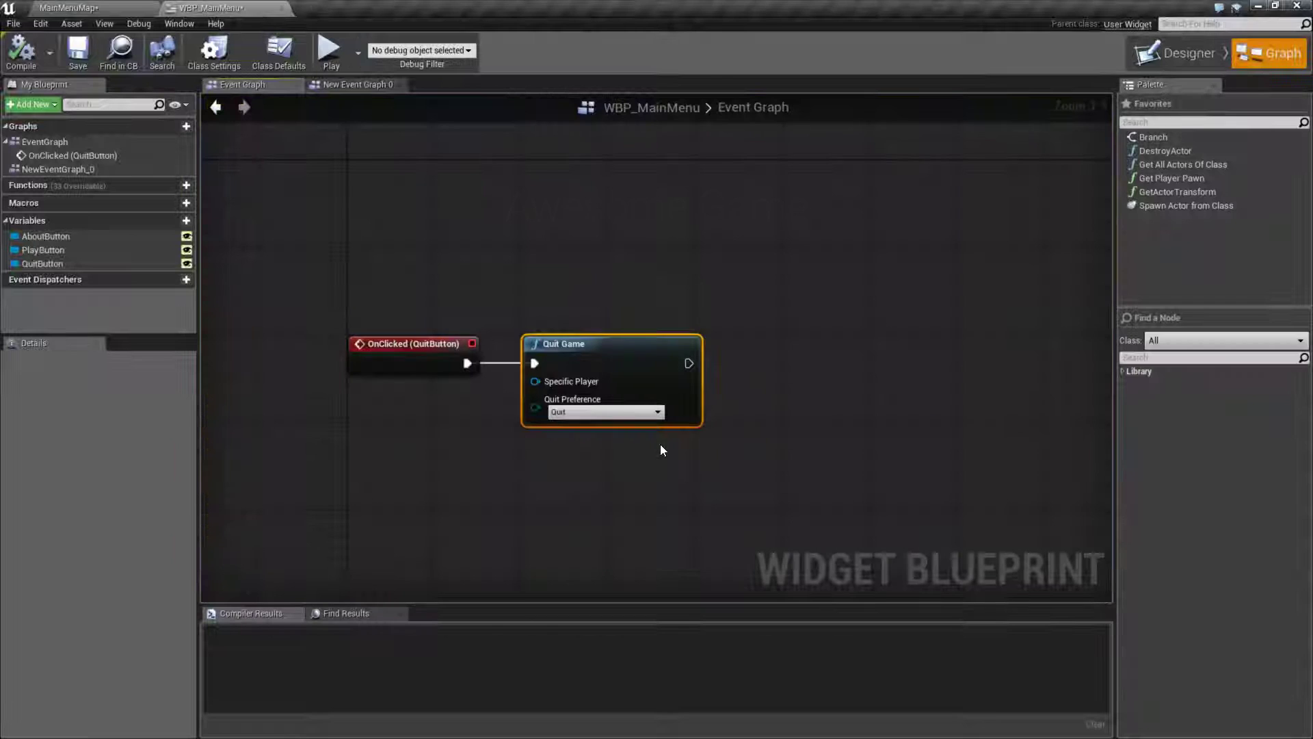
Add an On Clicked event for PlayButton to the event graph and compile the widget blueprint.
{"action": "right_click_drag", "start_coordinate": [495, 286], "coordinate": [533, 449]}
{"action": "right_click_drag", "start_coordinate": [580, 393], "coordinate": [527, 413]}
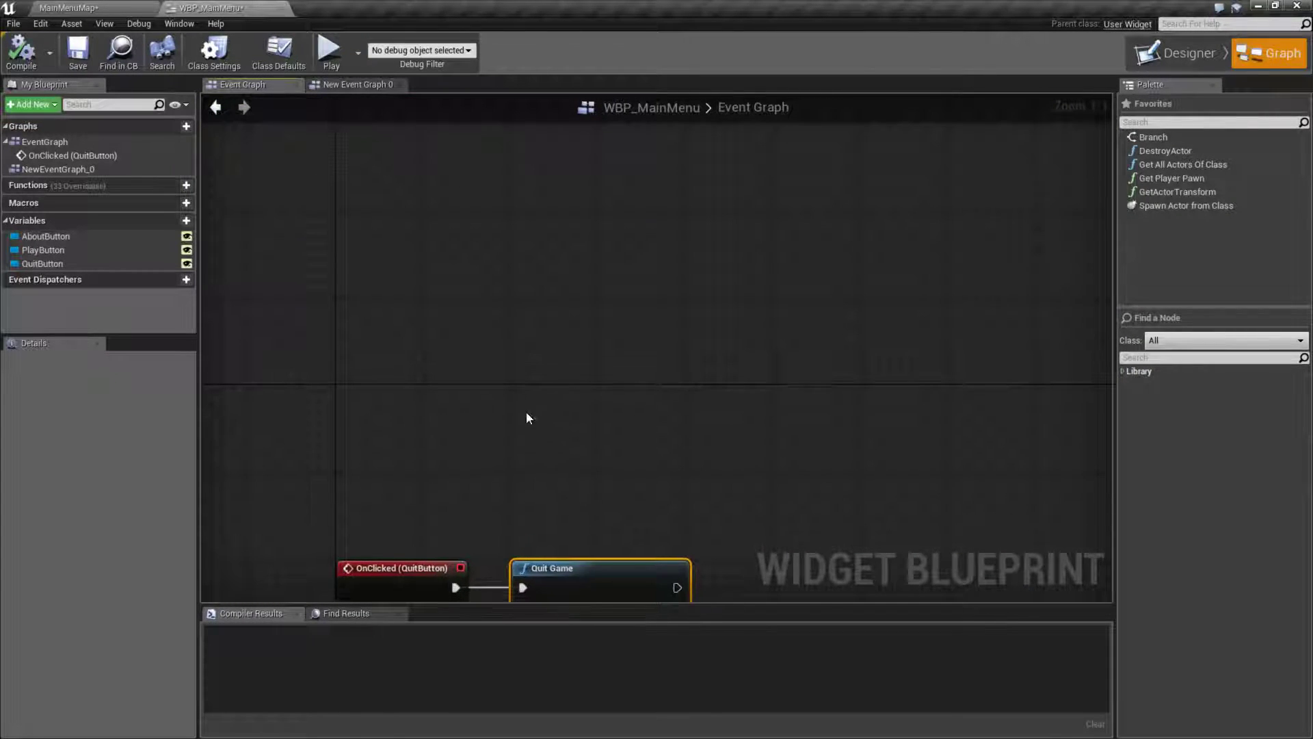
{"action": "left_click", "coordinate": [40, 249]}
{"action": "left_click", "coordinate": [133, 568]}
{"action": "right_click_drag", "start_coordinate": [606, 404], "coordinate": [476, 450]}
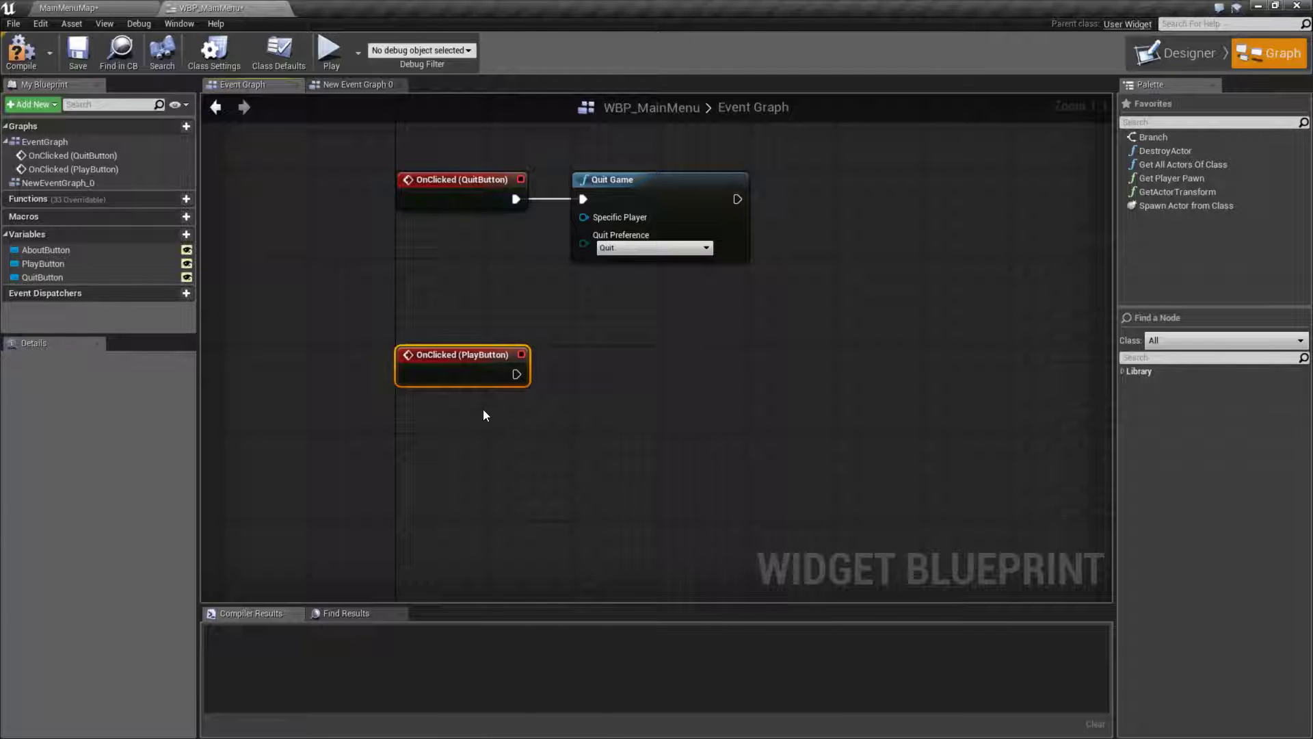
{"action": "left_click", "coordinate": [22, 53]}
Add an Open Level node run by the OnClicked (PlayButton) event and align it beside the event.
{"action": "right_click_drag", "start_coordinate": [497, 477], "coordinate": [389, 481]}
{"action": "left_click_drag", "start_coordinate": [406, 378], "coordinate": [546, 372]}
{"action": "type", "text": "open level"}
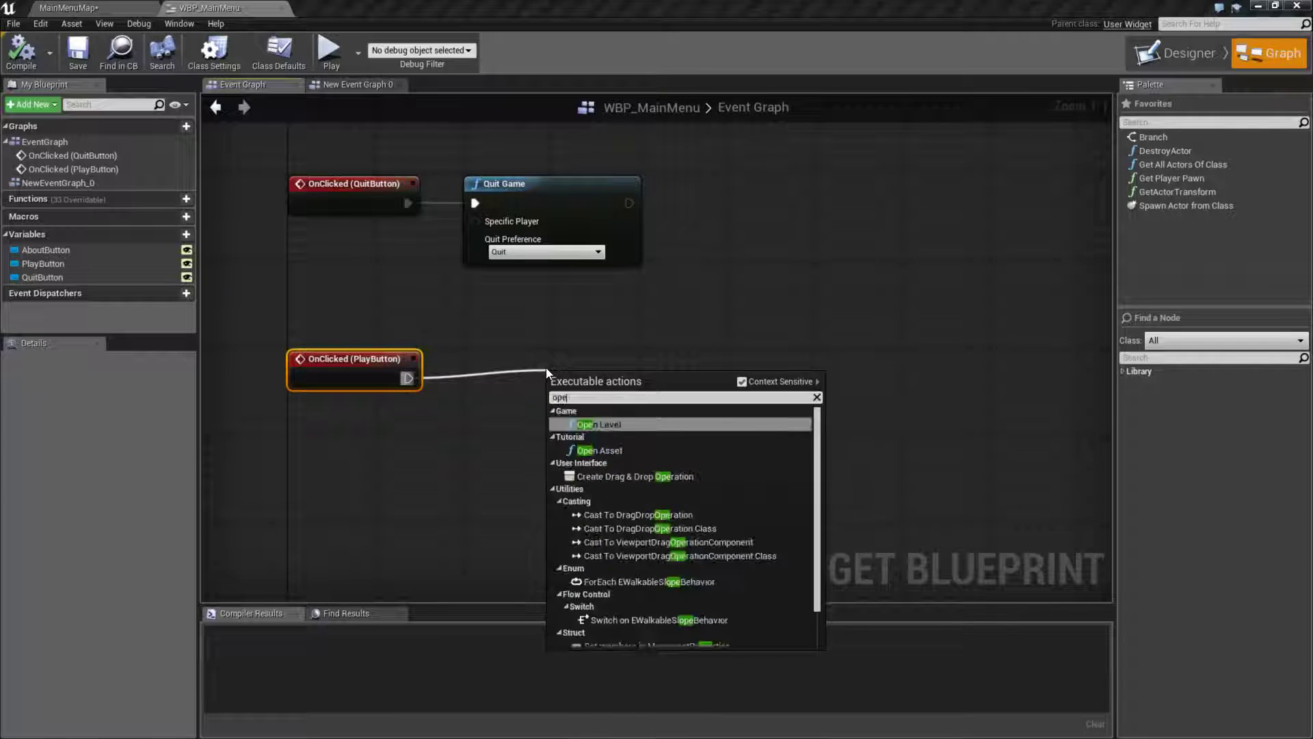
{"action": "key", "text": "Return"}
{"action": "left_click_drag", "start_coordinate": [585, 382], "coordinate": [509, 360]}
Copy the game map's asset name from the SimpleStartMenu folder and set Open Level's Level Name to GameMap.
{"action": "left_click", "coordinate": [555, 398]}
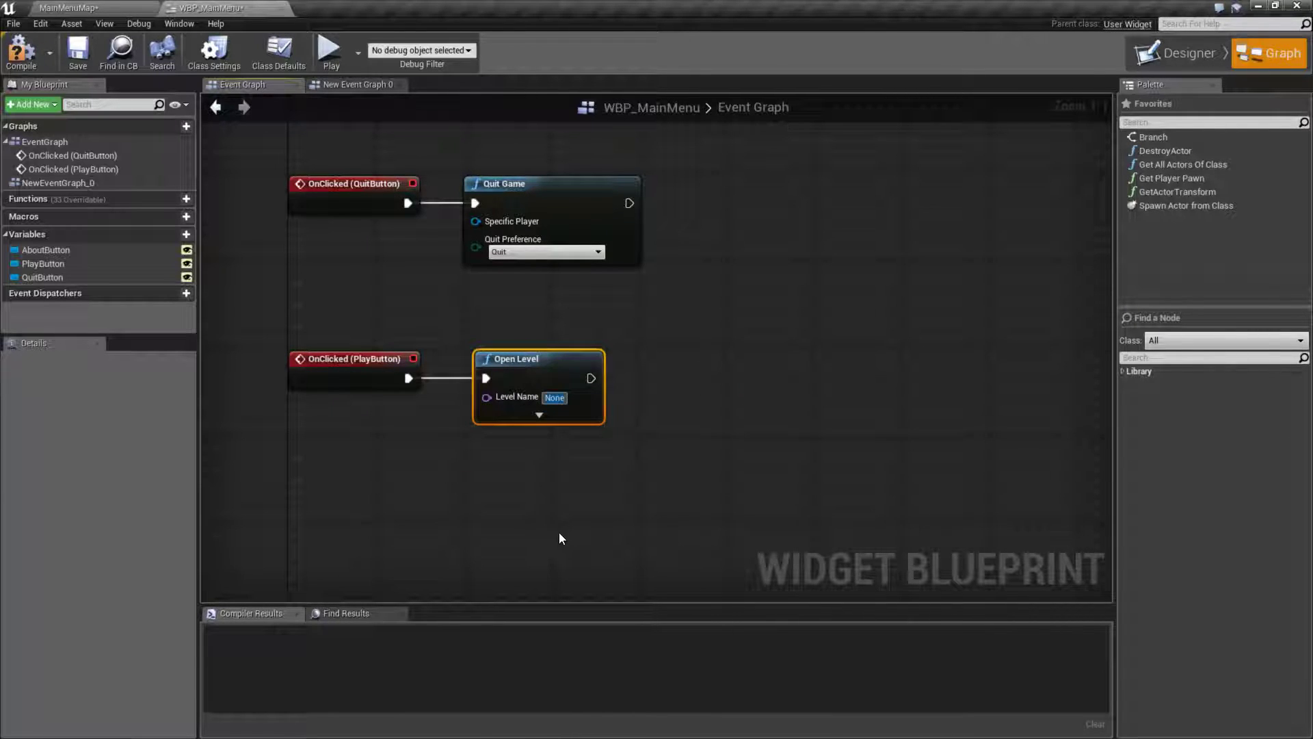
{"action": "left_click", "coordinate": [78, 7]}
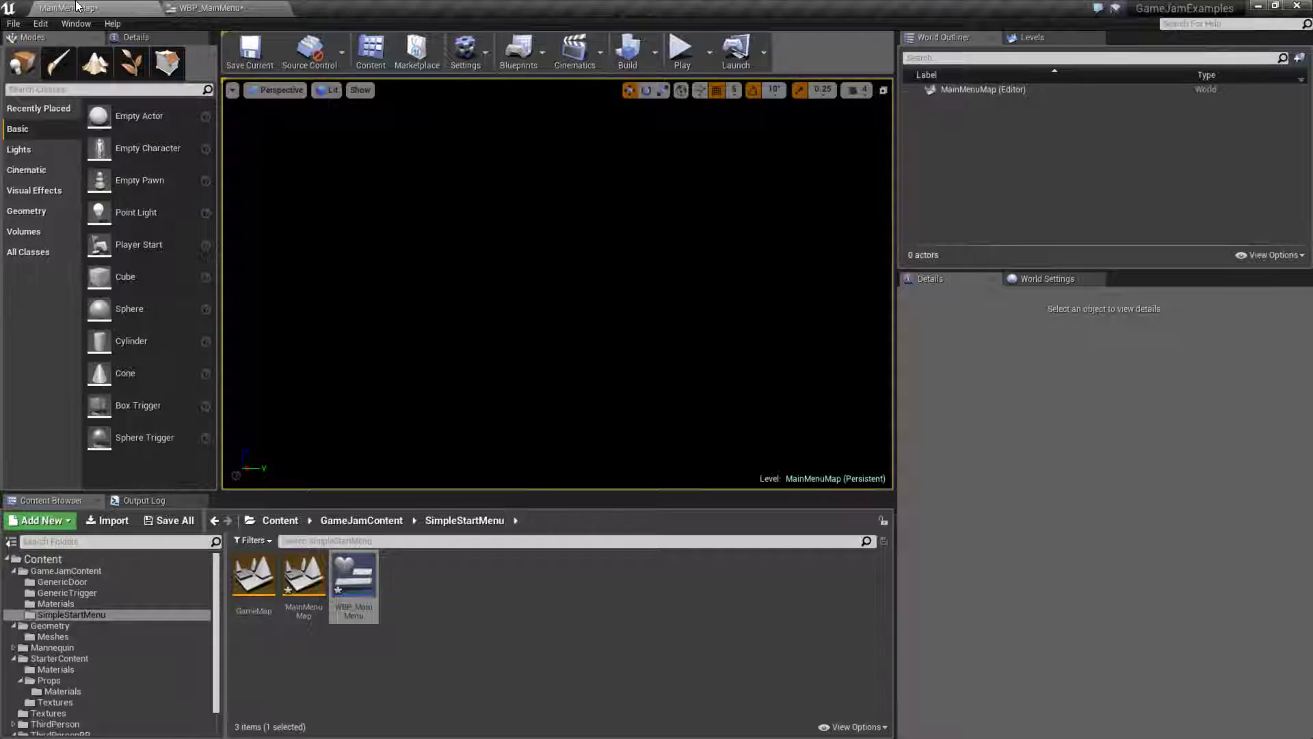
{"action": "left_click", "coordinate": [263, 593]}
{"action": "key", "text": "F2"}
{"action": "key", "text": "ctrl+c"}
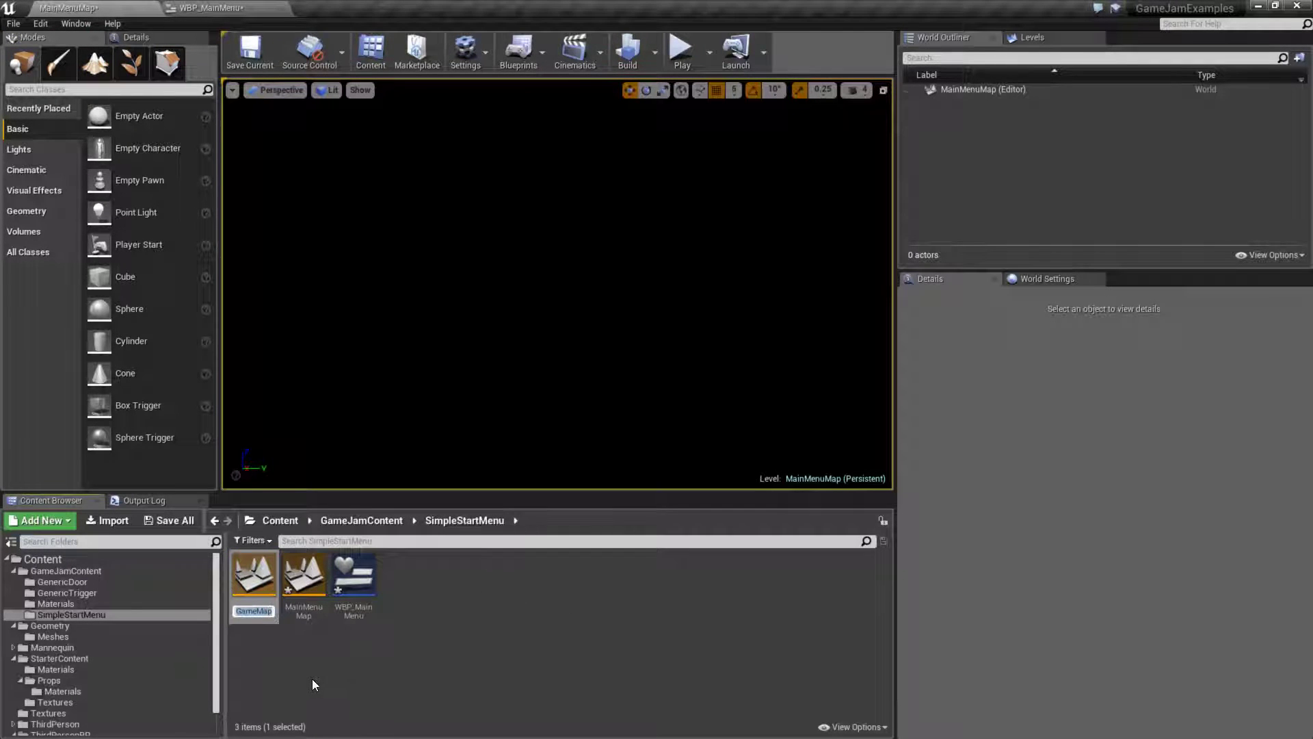
{"action": "left_click", "coordinate": [262, 640]}
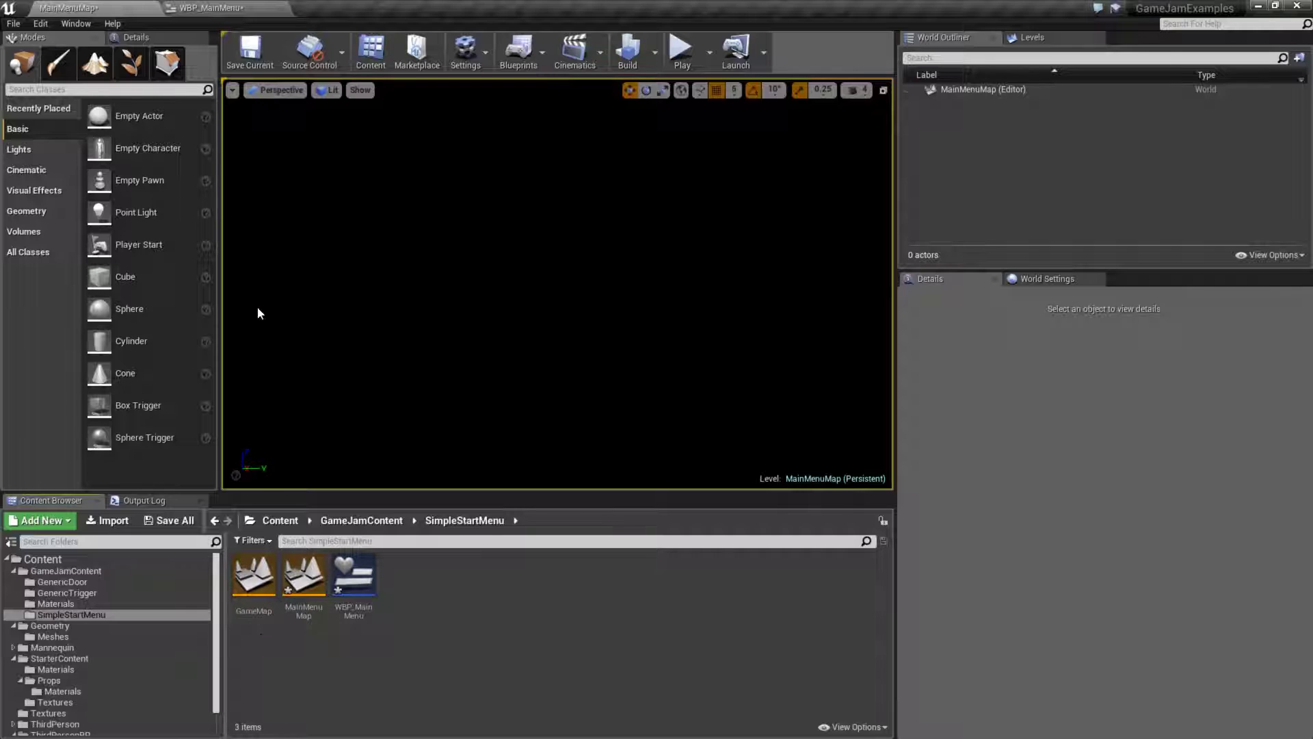
{"action": "left_click", "coordinate": [220, 8]}
{"action": "left_click", "coordinate": [555, 397]}
{"action": "key", "text": "ctrl+v"}
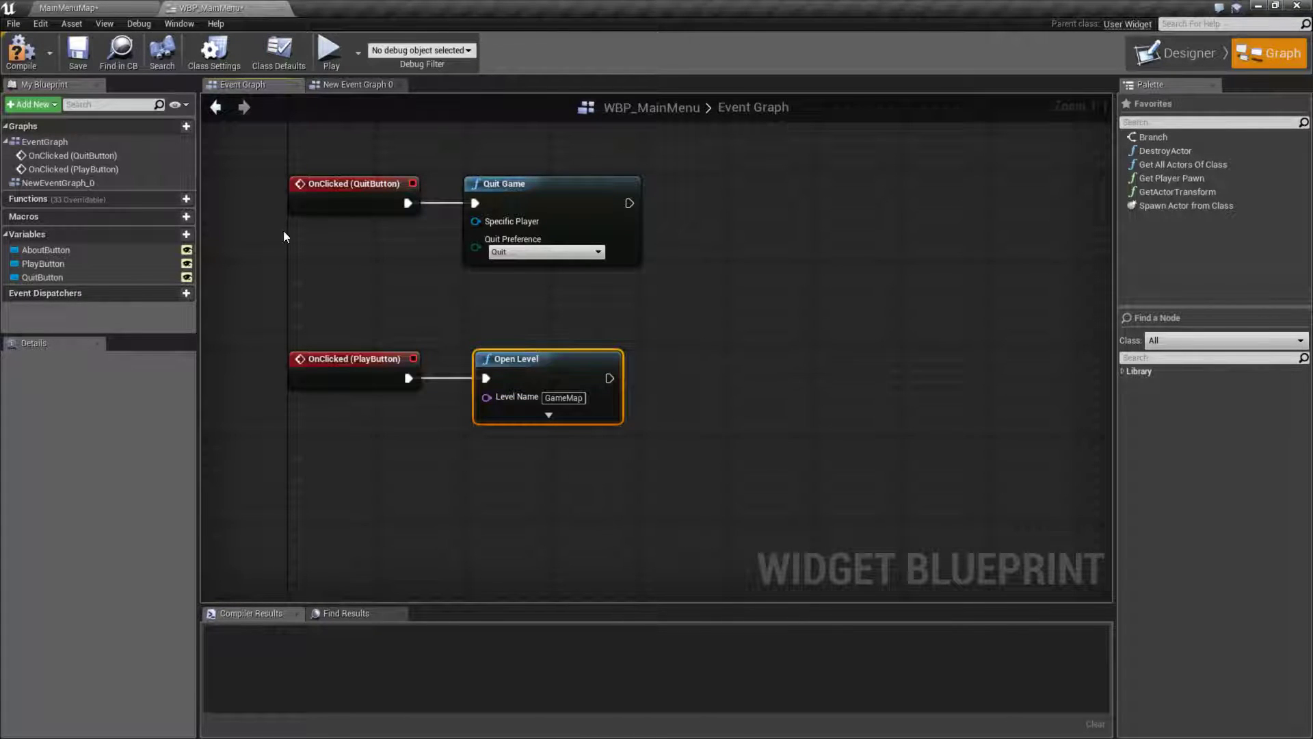
Compile and save WBP_MainMenu, play the level and test the menu's Play button.
{"action": "left_click", "coordinate": [25, 58]}
{"action": "left_click", "coordinate": [79, 54]}
{"action": "left_click", "coordinate": [329, 51]}
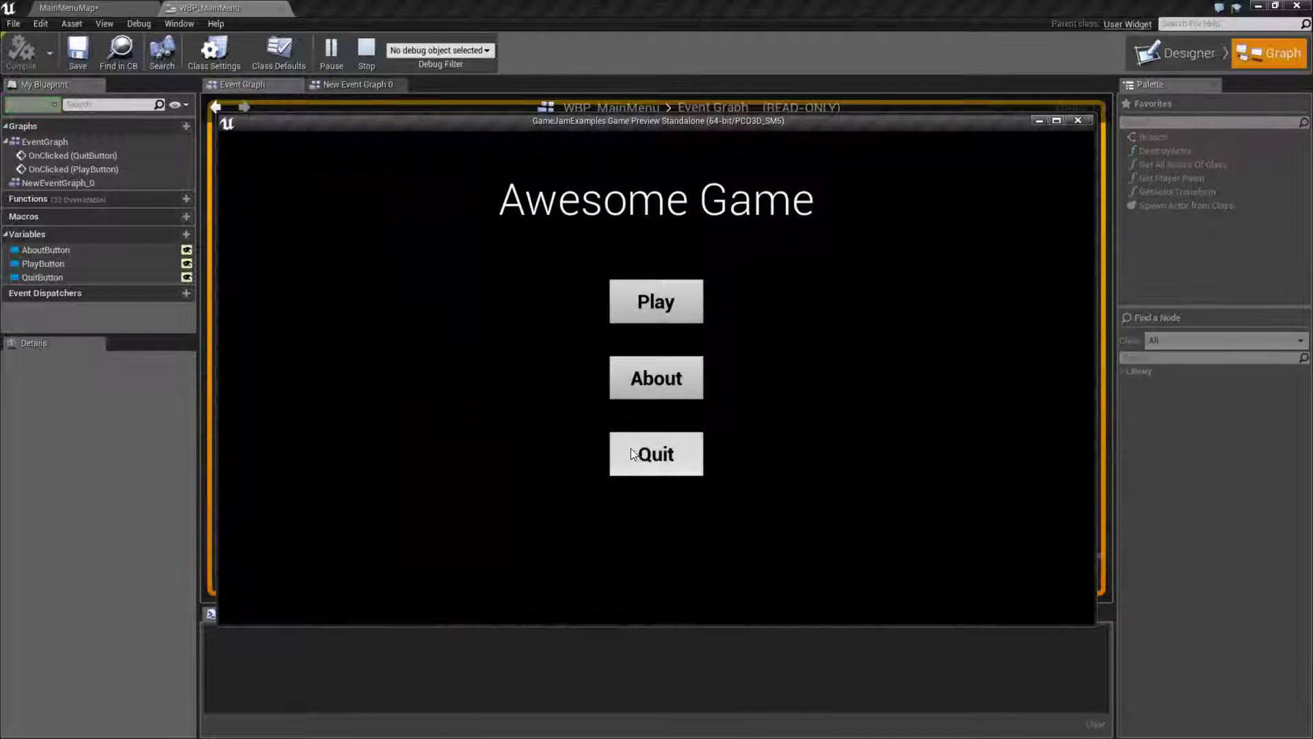
{"action": "left_click", "coordinate": [670, 304]}
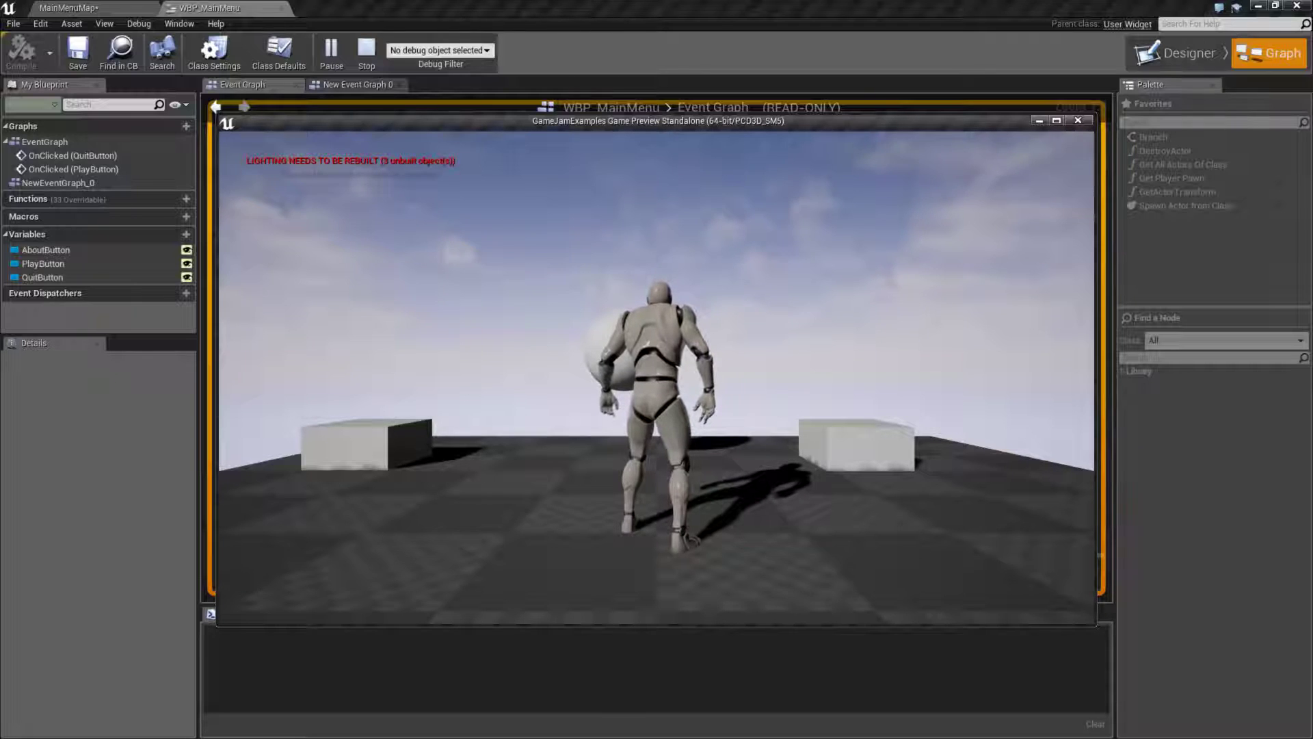
{"action": "key", "text": "Escape"}
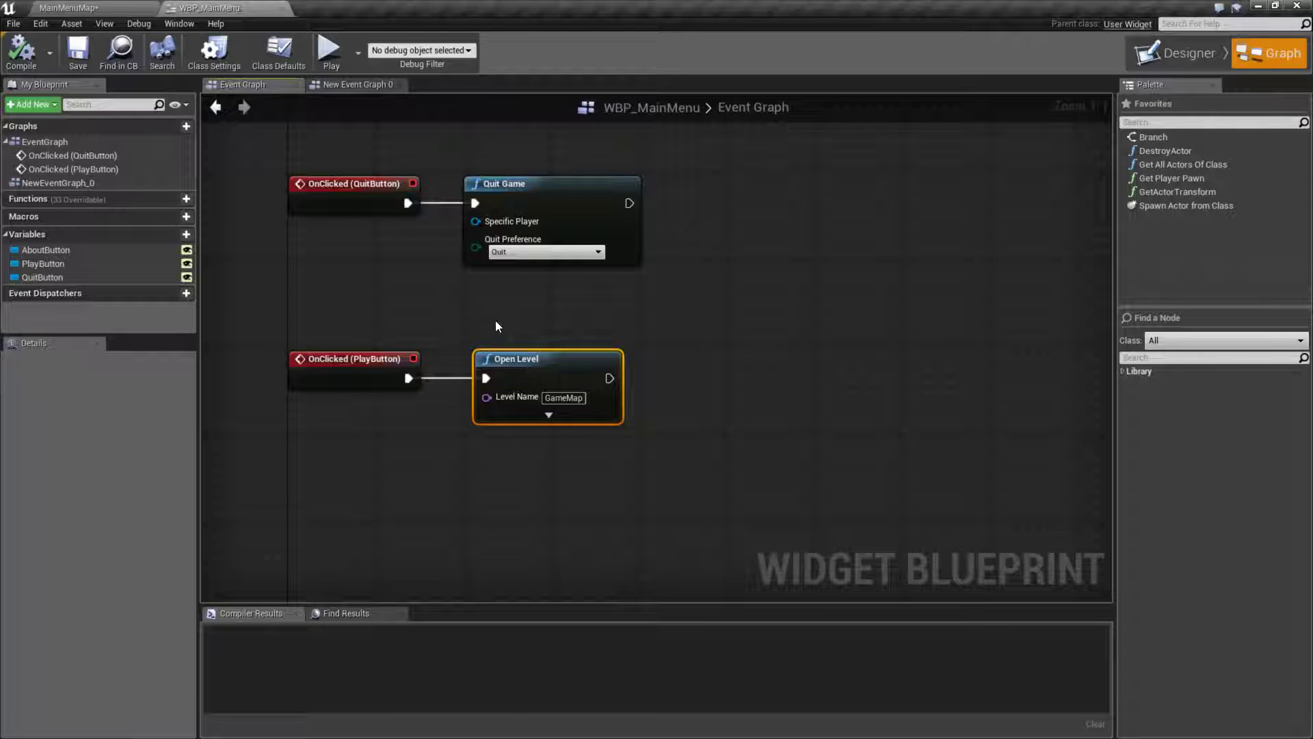
{"action": "right_click_drag", "start_coordinate": [476, 329], "coordinate": [556, 334]}
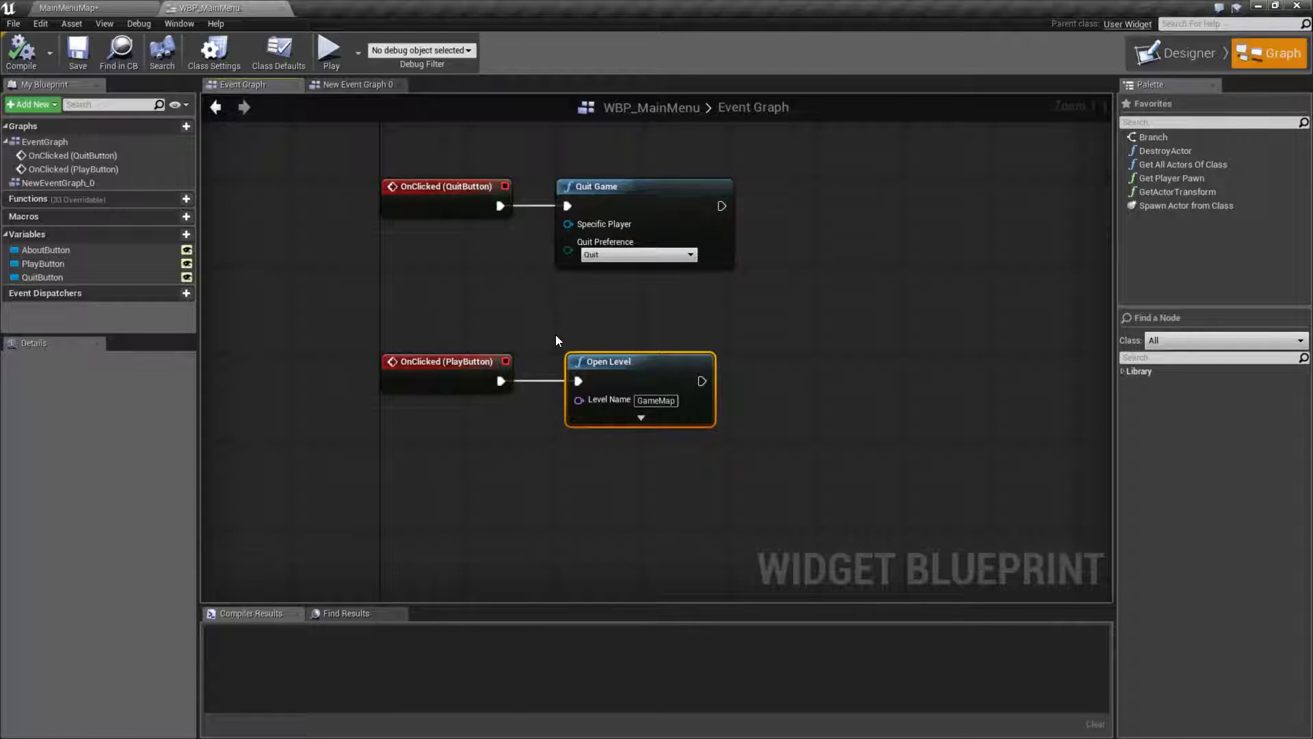
Close the unused NewEventGraph_0 and delete it from the widget blueprint.
{"action": "left_click", "coordinate": [36, 252]}
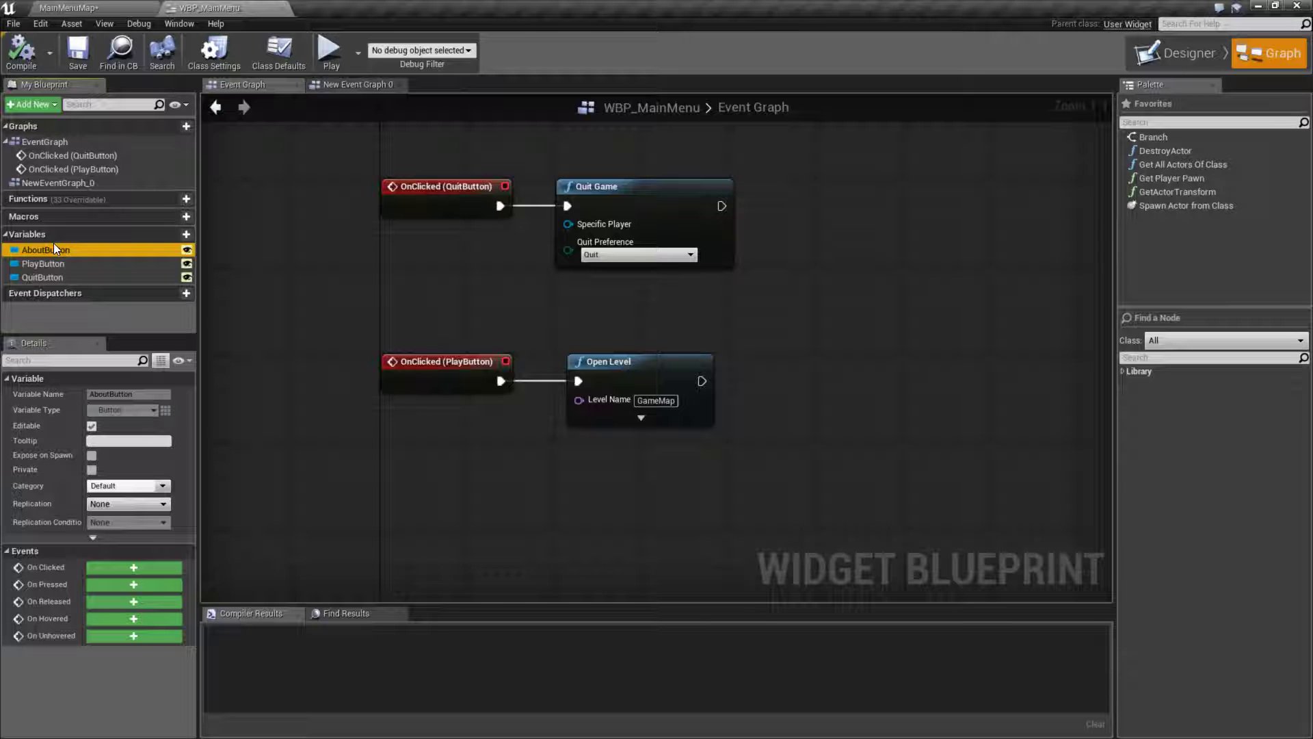
{"action": "right_click_drag", "start_coordinate": [397, 464], "coordinate": [429, 529]}
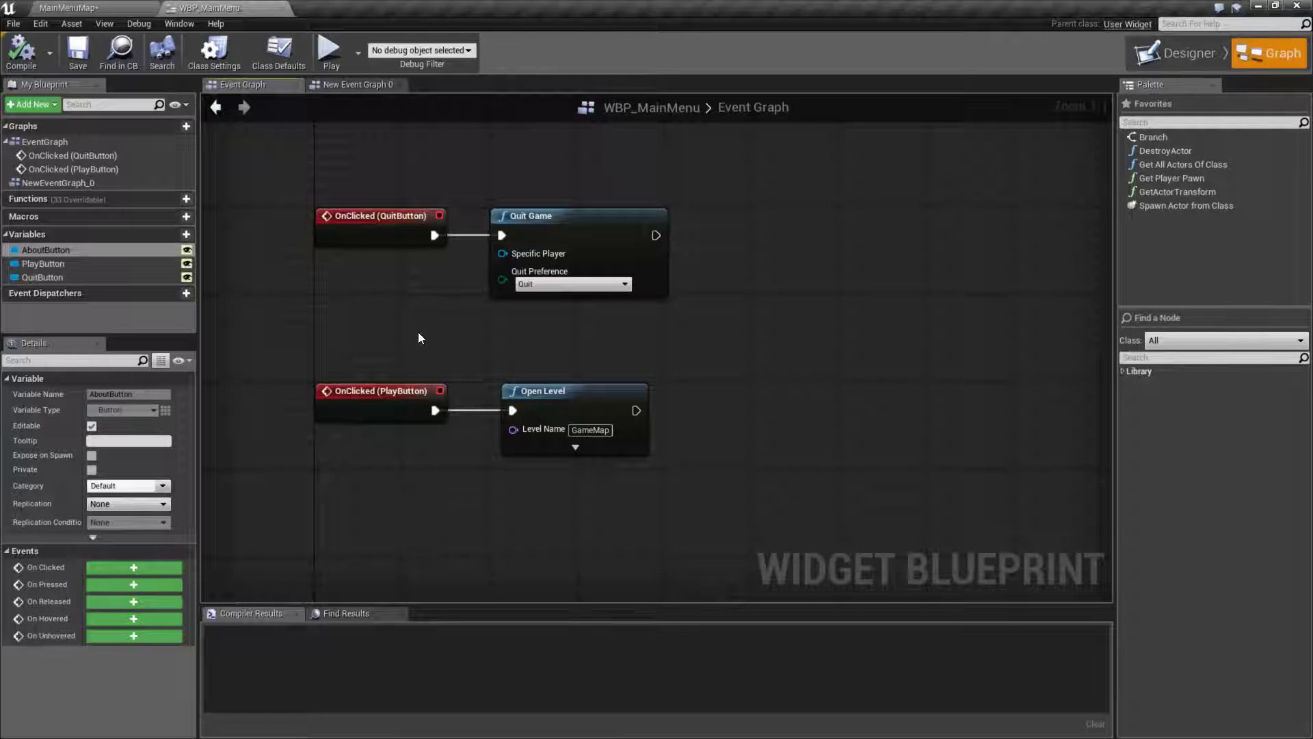
{"action": "left_click", "coordinate": [361, 88]}
{"action": "left_click", "coordinate": [401, 84]}
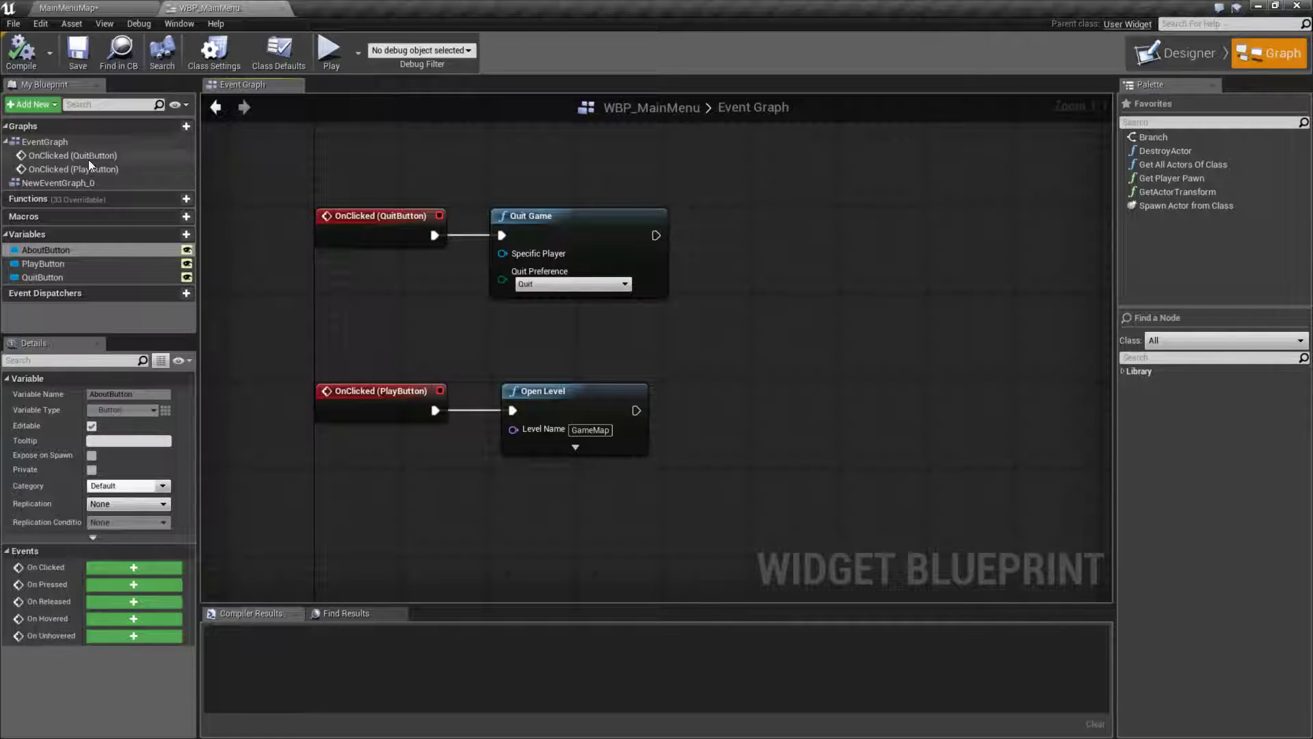
{"action": "left_click", "coordinate": [59, 183]}
{"action": "key", "text": "Delete"}
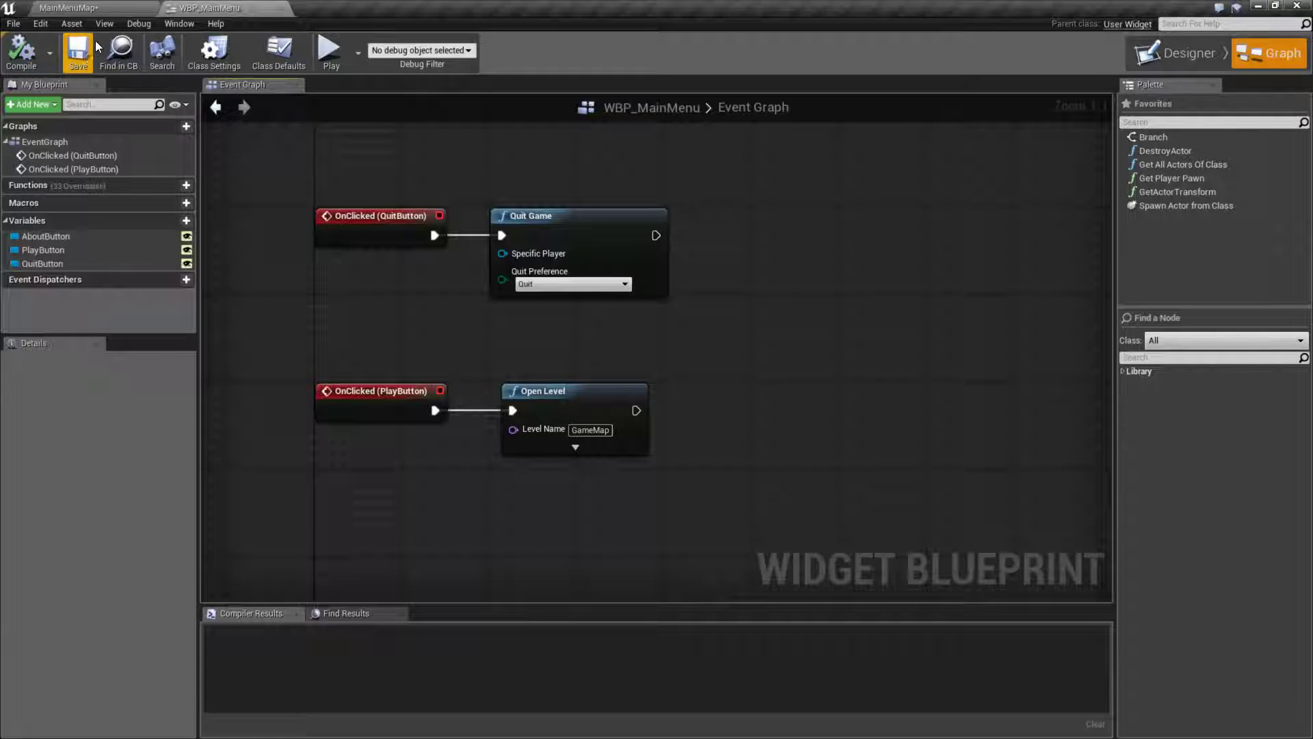
Open MainMenuMap's level blueprint and examine its Set Input Mode UI Only and Show Mouse Cursor nodes.
{"action": "left_click", "coordinate": [92, 9]}
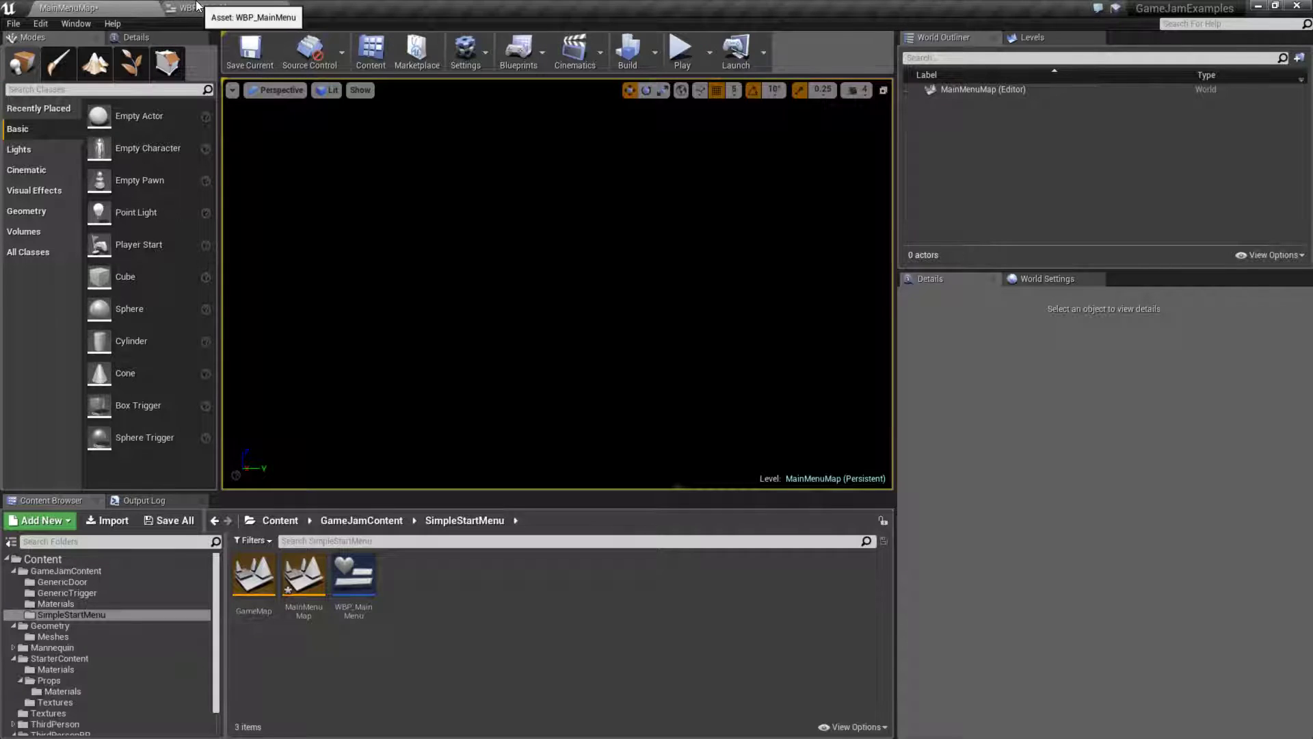
{"action": "left_click", "coordinate": [518, 49]}
{"action": "left_click", "coordinate": [565, 168]}
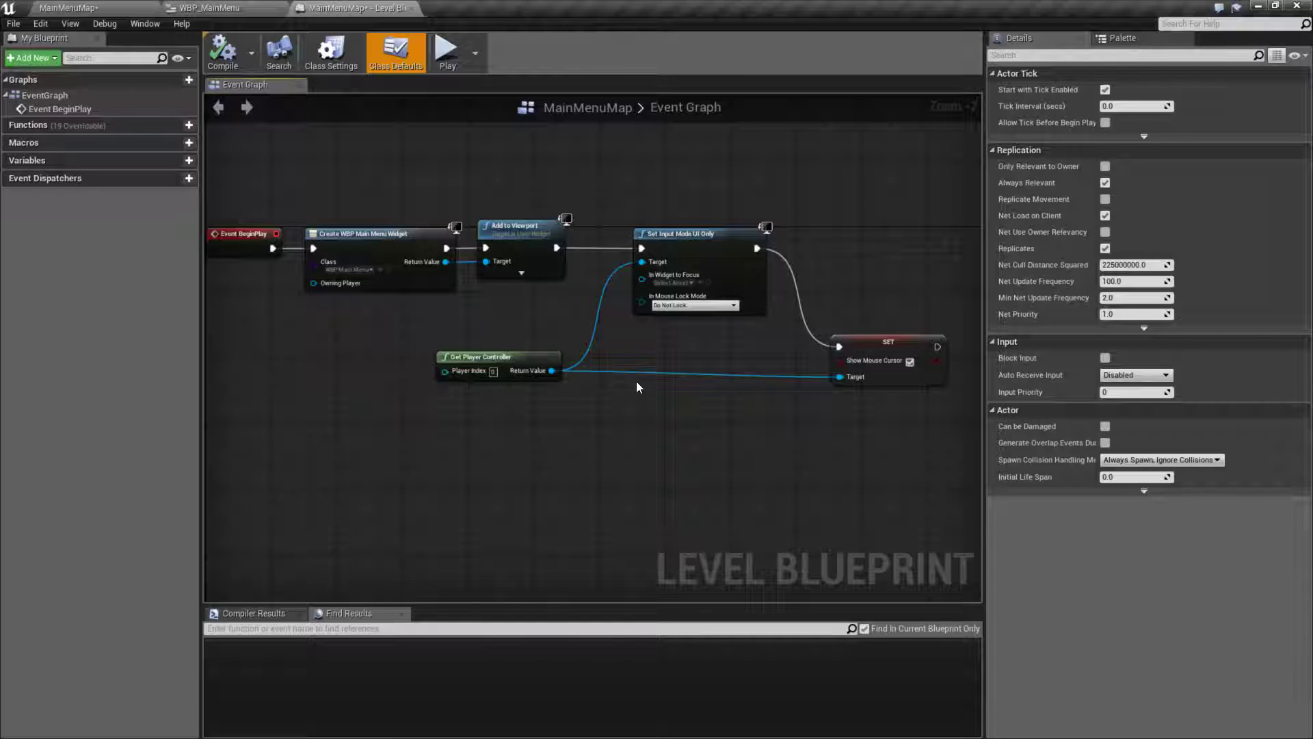
{"action": "right_click_drag", "start_coordinate": [601, 386], "coordinate": [502, 365]}
{"action": "left_click_drag", "start_coordinate": [372, 283], "coordinate": [792, 360]}
{"action": "left_click", "coordinate": [643, 416]}
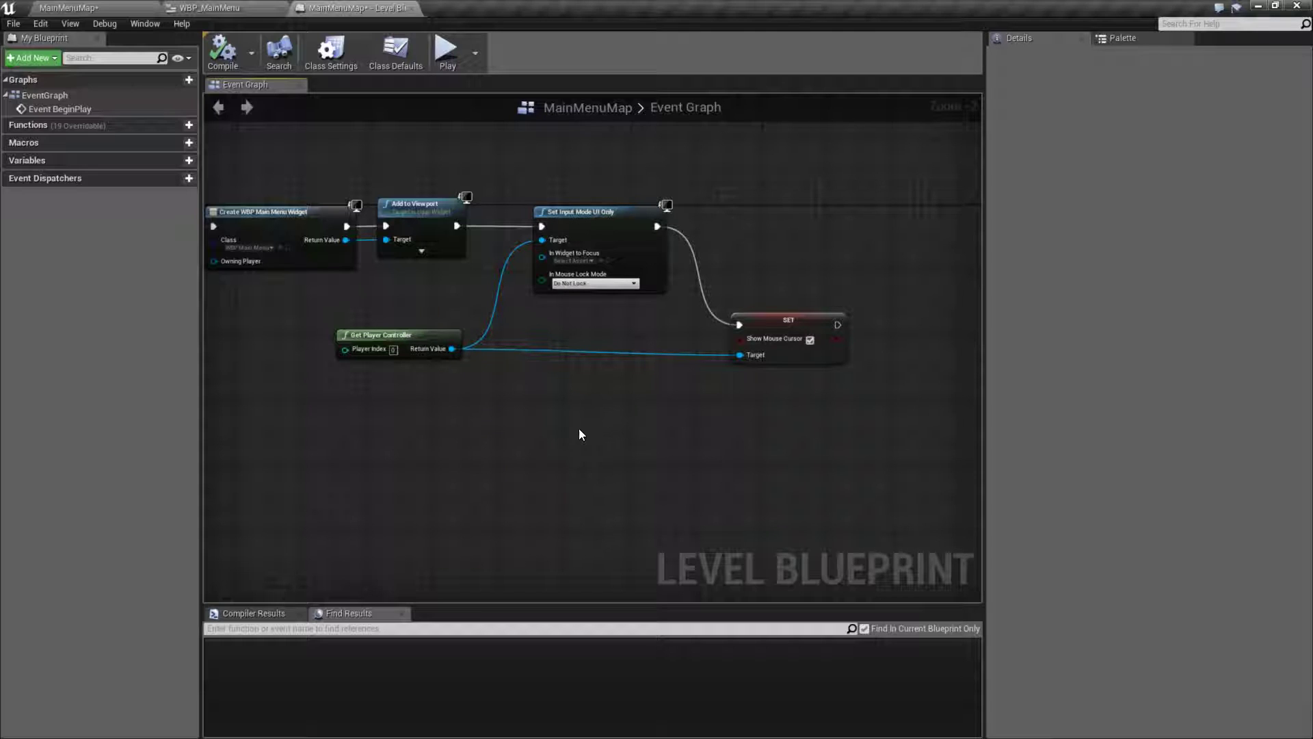
{"action": "right_click_drag", "start_coordinate": [591, 417], "coordinate": [541, 415]}
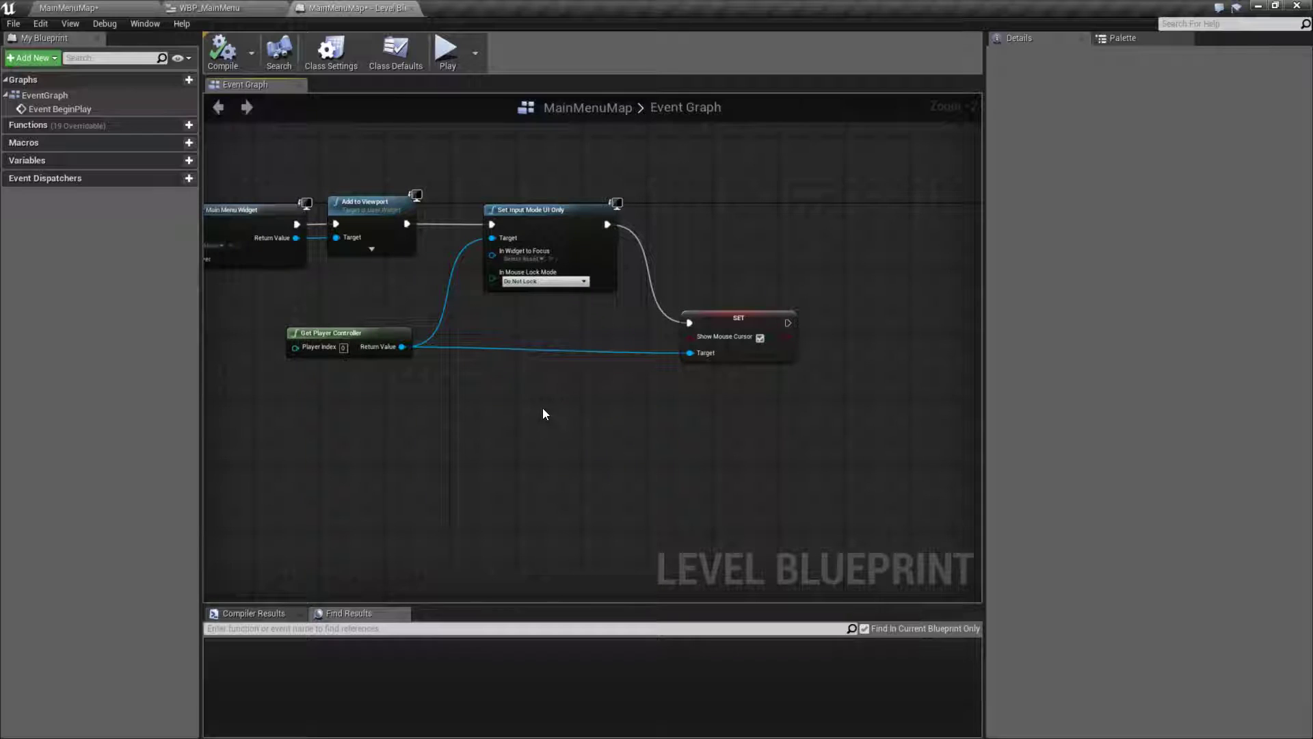
In WBP_MainMenu, move Open Level away from the OnClicked (PlayButton) event and add a Get Player Controller node below the event.
{"action": "left_click", "coordinate": [207, 7]}
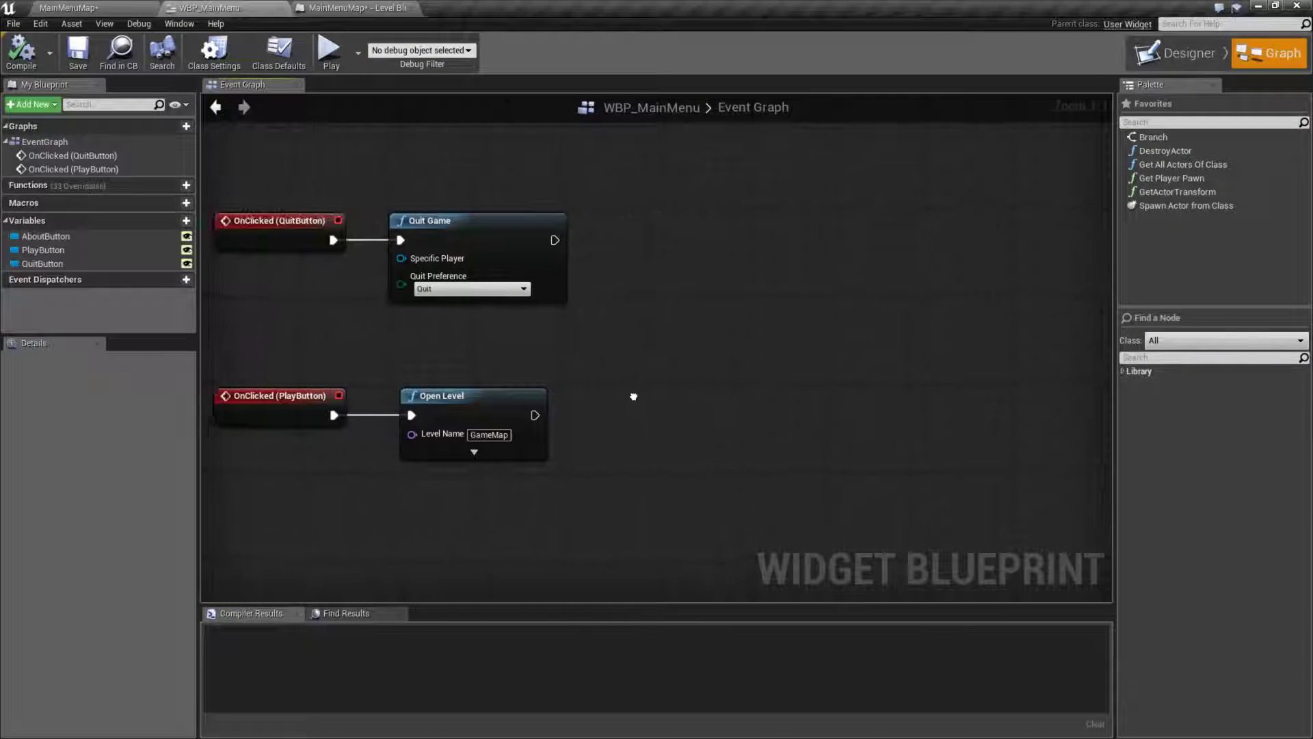
{"action": "right_click_drag", "start_coordinate": [636, 396], "coordinate": [616, 383]}
{"action": "left_click_drag", "start_coordinate": [474, 384], "coordinate": [1015, 388]}
{"action": "right_click_drag", "start_coordinate": [387, 505], "coordinate": [536, 472]}
{"action": "right_click", "coordinate": [362, 472]}
{"action": "type", "text": "get player controller"}
{"action": "key", "text": "Return"}
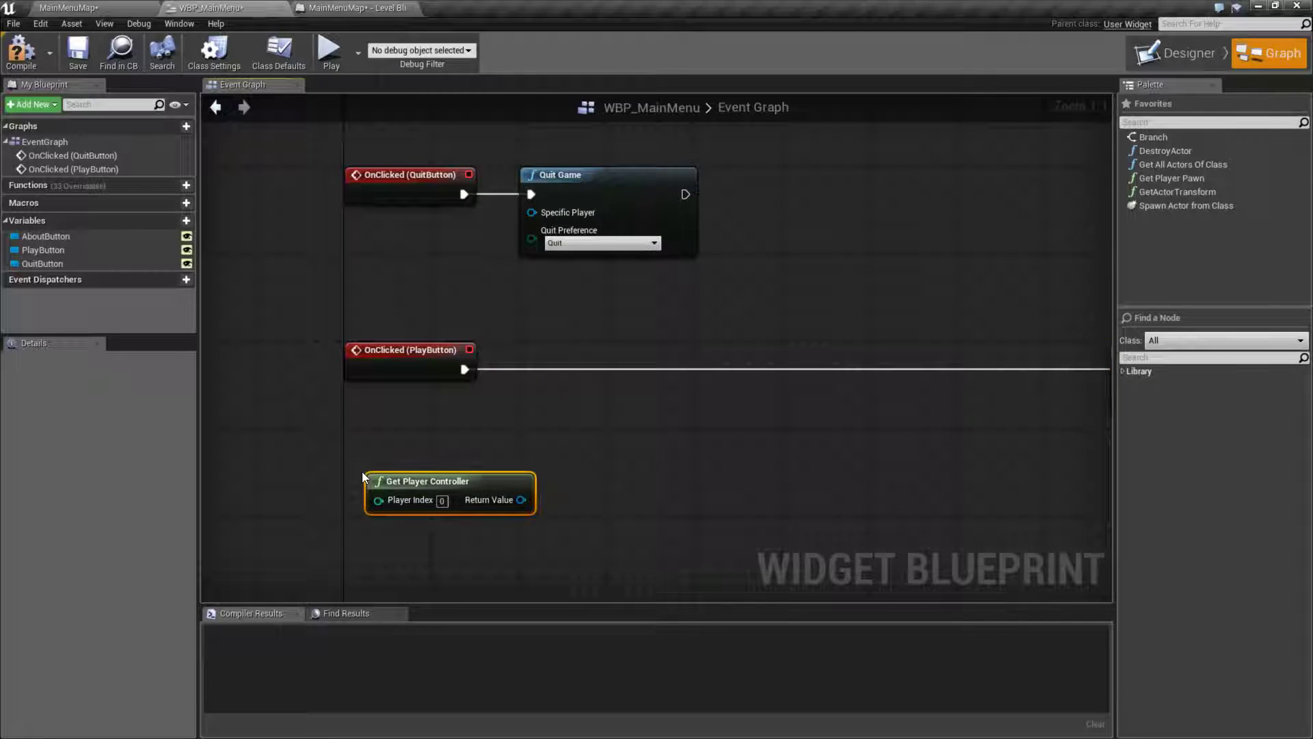
Add a Set Input Mode Game Only node targeting the player controller and run it from the OnClicked (PlayButton) event.
{"action": "mouse_move", "coordinate": [482, 479]}
{"action": "left_mouse_down"}
{"action": "mouse_move", "coordinate": [384, 478]}
{"action": "mouse_move", "coordinate": [495, 466]}
{"action": "left_mouse_up"}
{"action": "type", "text": "set in"}
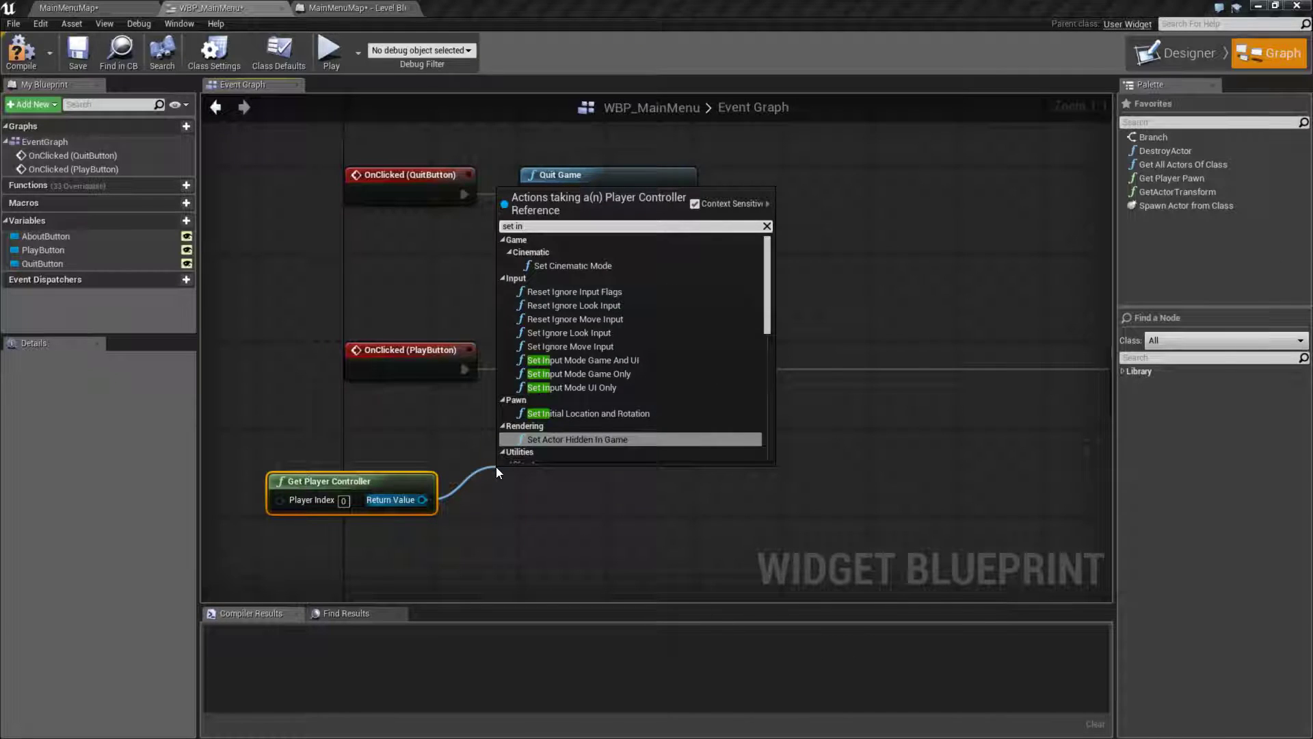
{"action": "type", "text": "put"}
{"action": "left_click", "coordinate": [608, 337]}
{"action": "left_click_drag", "start_coordinate": [464, 369], "coordinate": [559, 359]}
Add an unticked Set Show Mouse Cursor node targeting the player controller and wire it between Set Input Mode Game Only and Open Level.
{"action": "right_click_drag", "start_coordinate": [631, 488], "coordinate": [554, 489]}
{"action": "left_click_drag", "start_coordinate": [345, 500], "coordinate": [516, 495]}
{"action": "type", "text": "set show"}
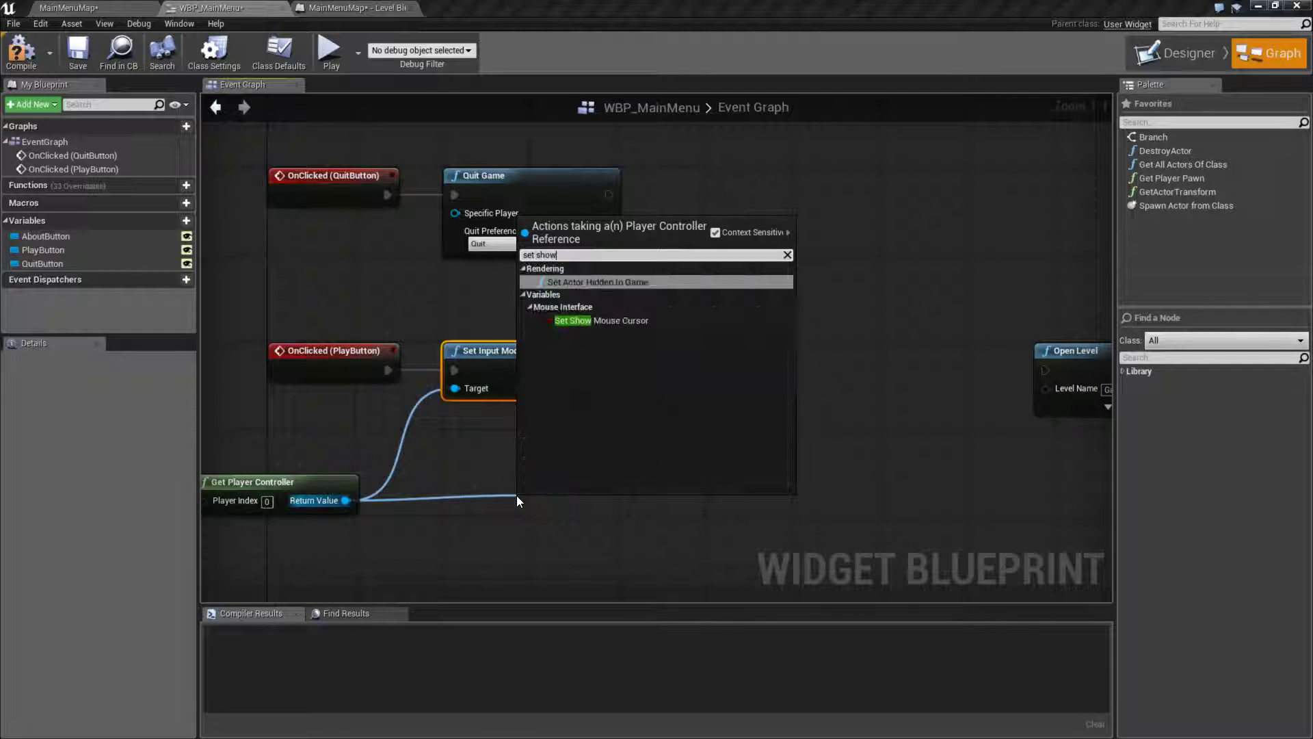
{"action": "left_click", "coordinate": [606, 320]}
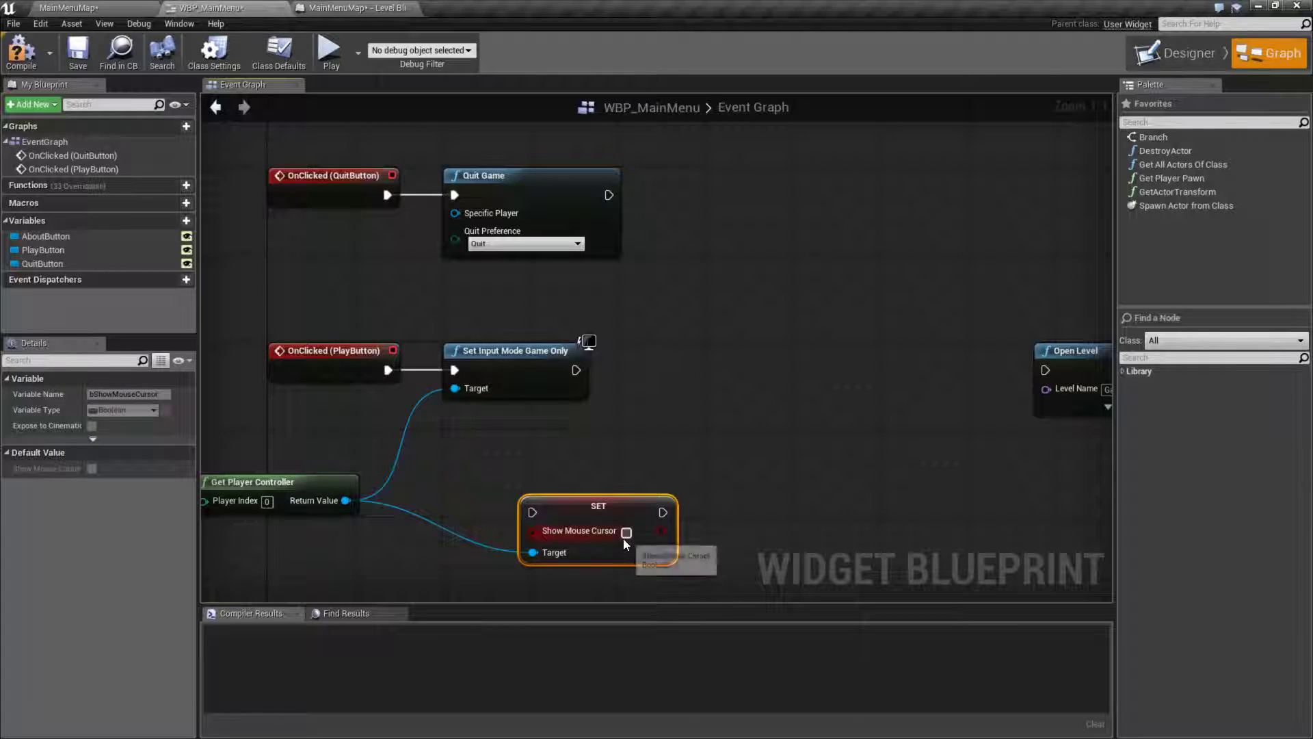
{"action": "left_click_drag", "start_coordinate": [623, 543], "coordinate": [754, 423]}
{"action": "left_click_drag", "start_coordinate": [576, 370], "coordinate": [664, 402]}
{"action": "left_click_drag", "start_coordinate": [684, 394], "coordinate": [684, 372]}
{"action": "left_click_drag", "start_coordinate": [793, 370], "coordinate": [1045, 369]}
Move Open Level and Get Player Controller closer to the PlayButton node chain, then compile and save the widget blueprint.
{"action": "left_click_drag", "start_coordinate": [1084, 355], "coordinate": [897, 357]}
{"action": "right_click_drag", "start_coordinate": [362, 495], "coordinate": [404, 506]}
{"action": "left_click_drag", "start_coordinate": [357, 491], "coordinate": [401, 450]}
{"action": "right_click_drag", "start_coordinate": [627, 550], "coordinate": [548, 551]}
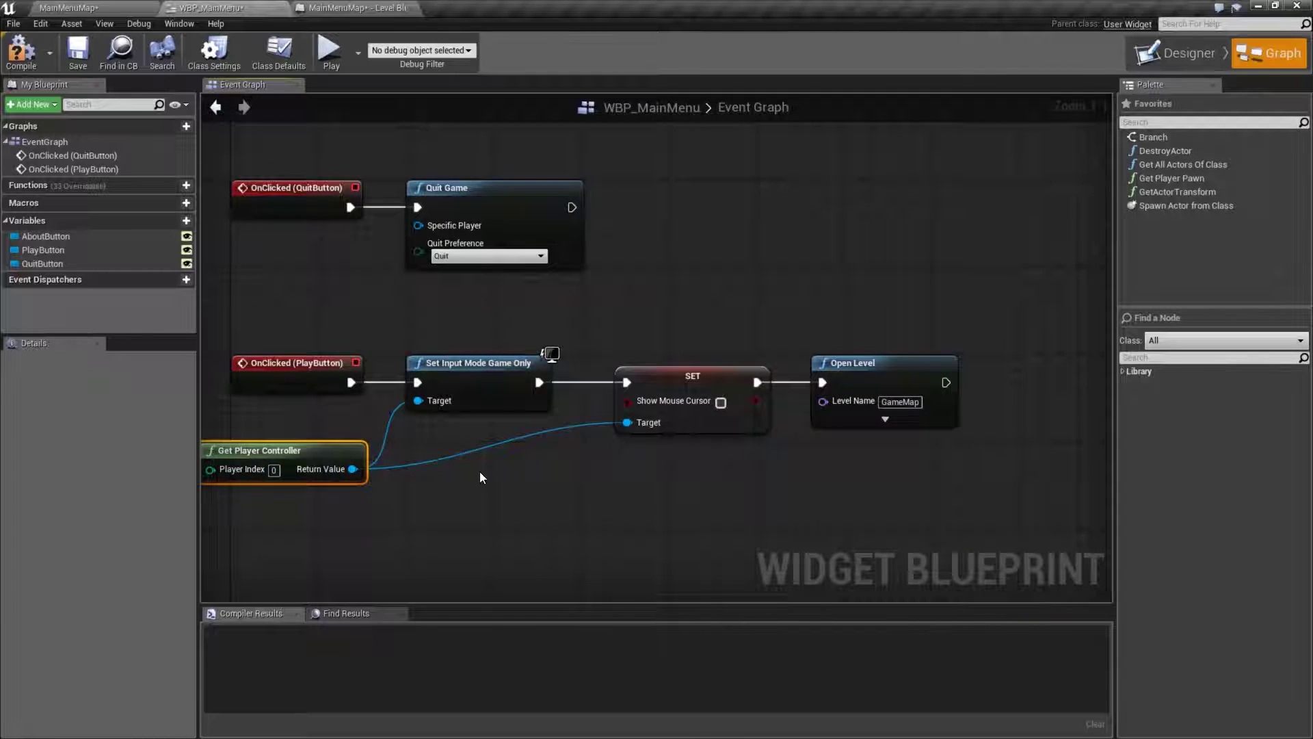
{"action": "left_click", "coordinate": [21, 53]}
{"action": "left_click", "coordinate": [77, 52]}
{"action": "right_click_drag", "start_coordinate": [565, 464], "coordinate": [566, 459]}
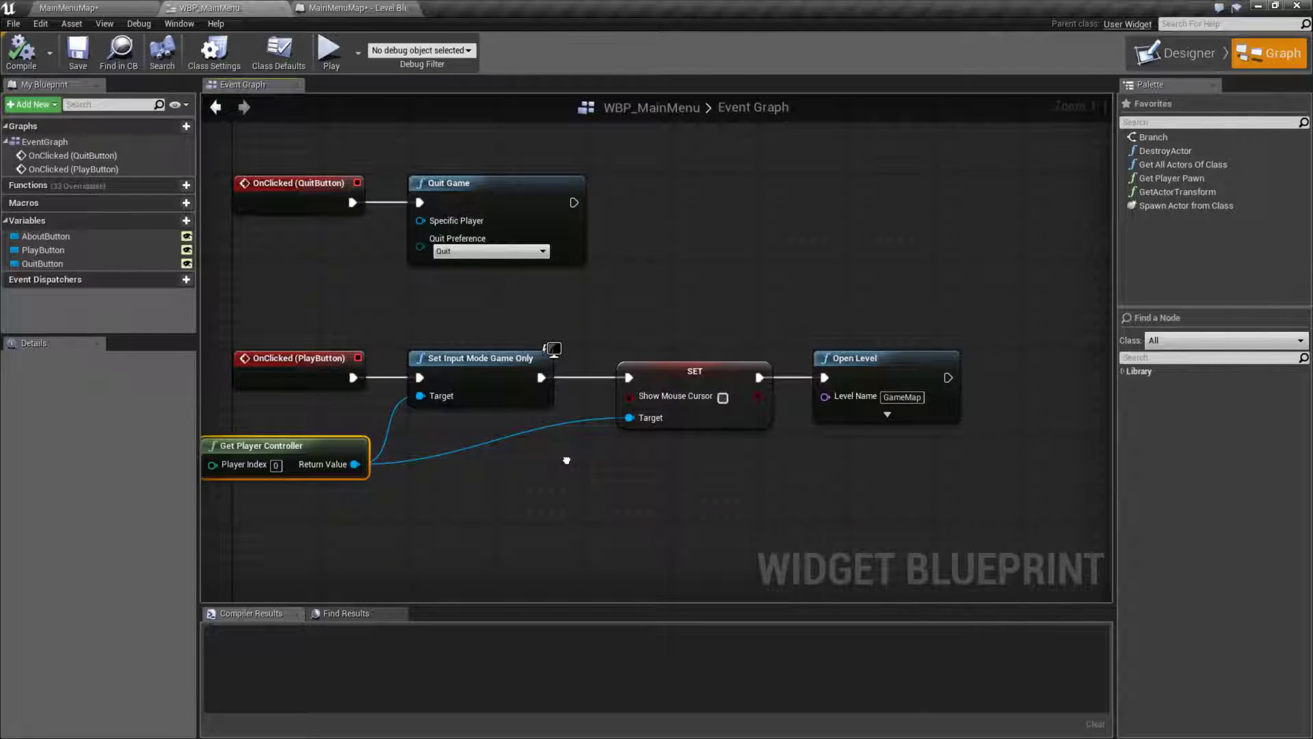
Compare the input mode and mouse cursor nodes in MainMenuMap's level blueprint with the PlayButton chain in WBP_MainMenu.
{"action": "left_click", "coordinate": [358, 8]}
{"action": "left_click_drag", "start_coordinate": [598, 191], "coordinate": [621, 345]}
{"action": "right_click_drag", "start_coordinate": [620, 345], "coordinate": [589, 344]}
{"action": "left_click", "coordinate": [600, 186]}
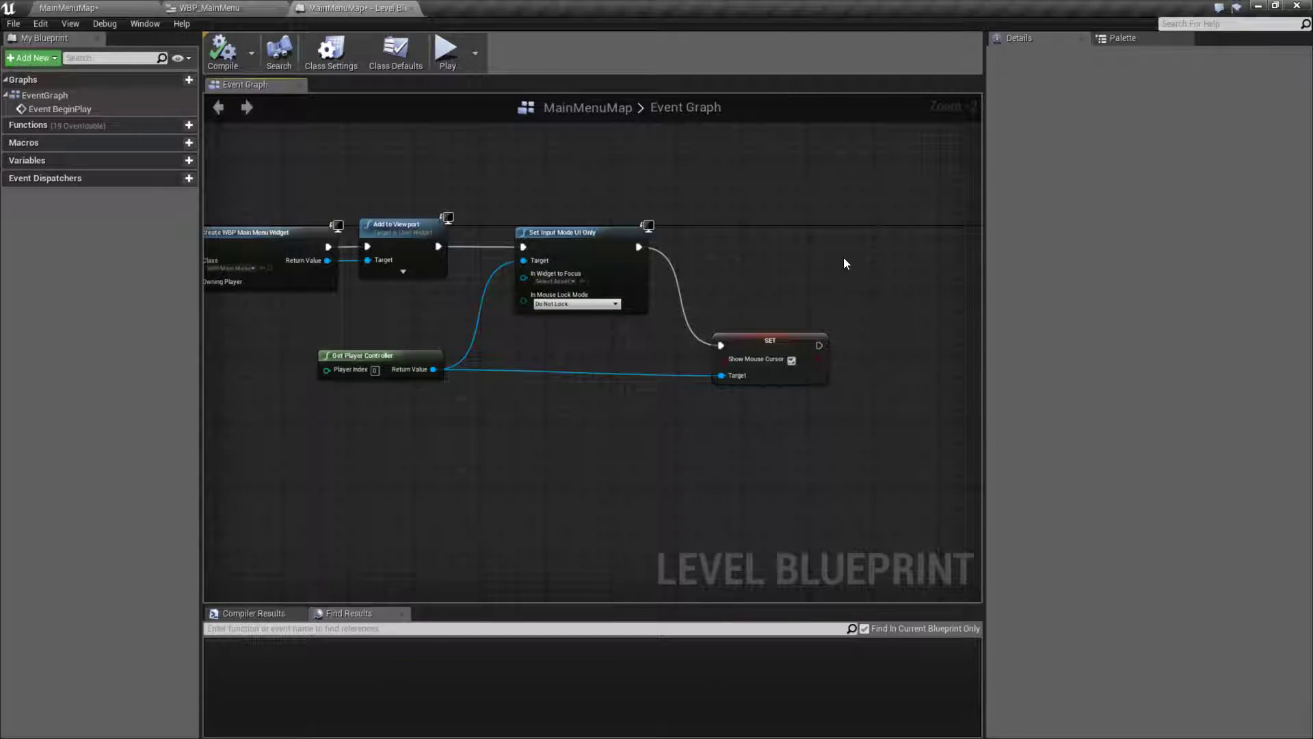
{"action": "left_click_drag", "start_coordinate": [842, 263], "coordinate": [721, 360]}
{"action": "left_click", "coordinate": [692, 412]}
{"action": "right_click_drag", "start_coordinate": [641, 431], "coordinate": [734, 428]}
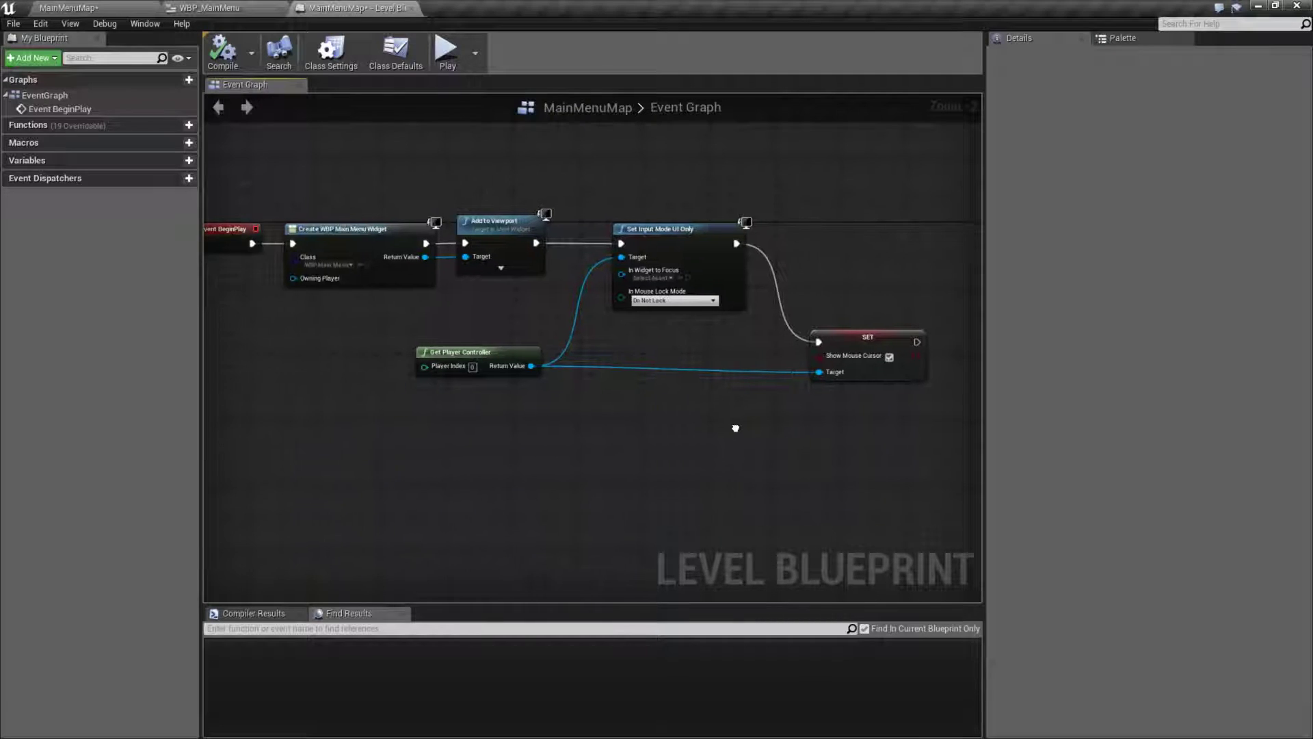
{"action": "left_click", "coordinate": [225, 7]}
{"action": "left_click_drag", "start_coordinate": [262, 310], "coordinate": [471, 406]}
{"action": "left_click", "coordinate": [475, 425]}
{"action": "right_click_drag", "start_coordinate": [474, 425], "coordinate": [491, 371]}
{"action": "left_click_drag", "start_coordinate": [461, 266], "coordinate": [463, 359]}
{"action": "right_click_drag", "start_coordinate": [568, 432], "coordinate": [482, 422]}
{"action": "left_click_drag", "start_coordinate": [599, 260], "coordinate": [600, 378]}
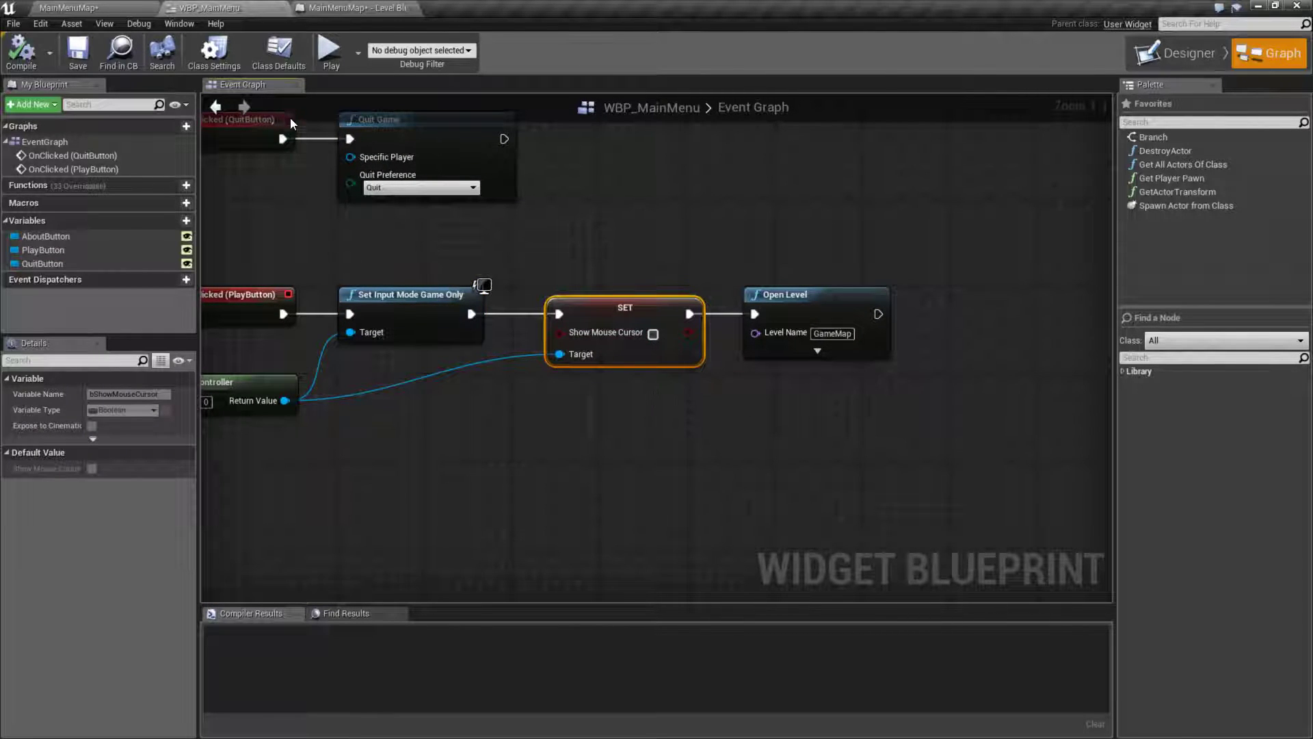
Play the level, start the game with the menu's Play button and test moving the character, then stop the preview.
{"action": "left_click", "coordinate": [329, 49]}
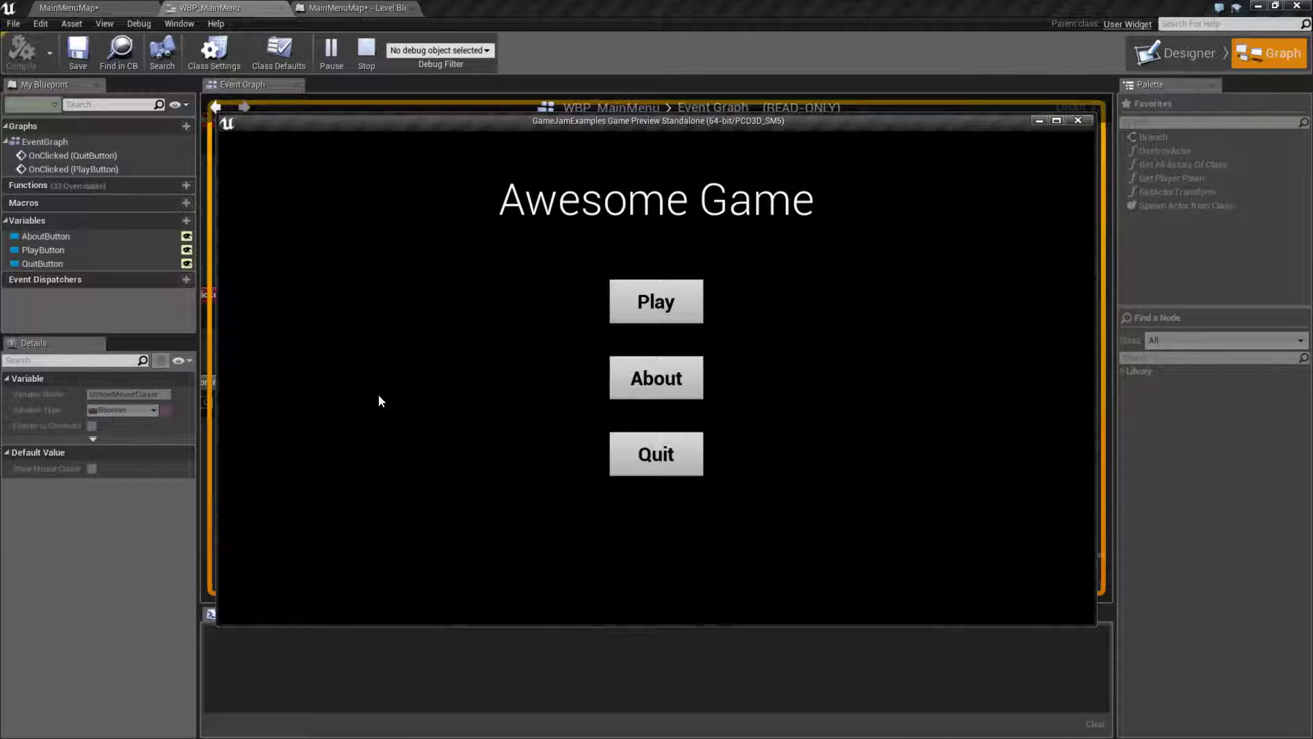
{"action": "left_click", "coordinate": [688, 303]}
{"action": "key", "text": "w"}
{"action": "key", "text": "d"}
{"action": "key", "text": "a"}
{"action": "key", "text": "d"}
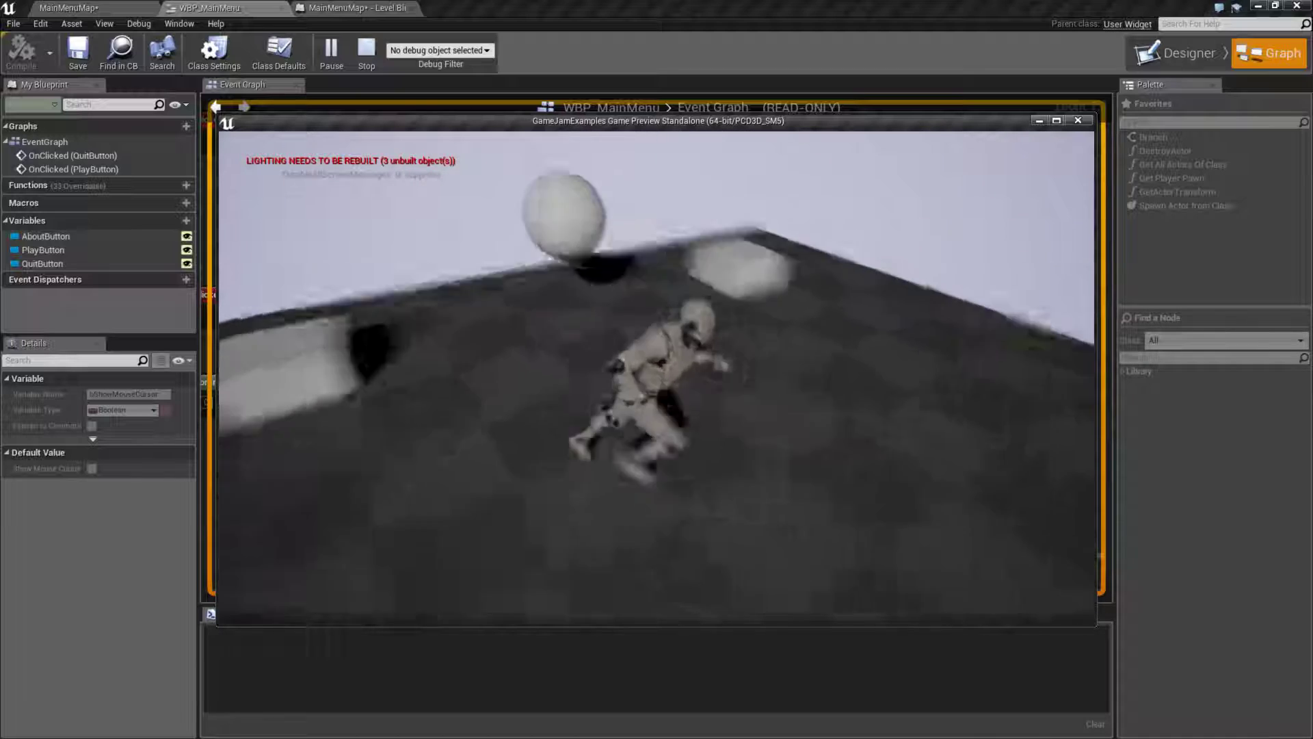
{"action": "key", "text": "Escape"}
Run the preview once more to retest the Play button, then return to the whole PlayButton node chain.
{"action": "left_click", "coordinate": [331, 51]}
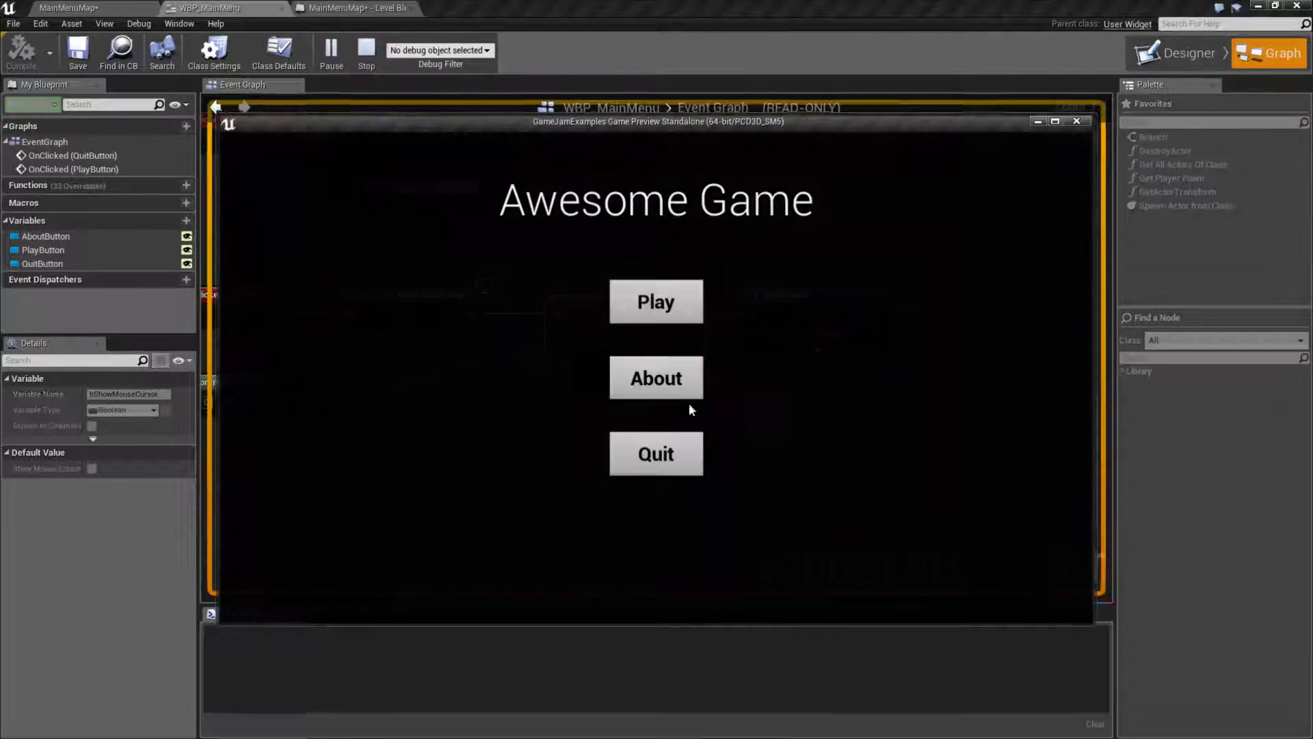
{"action": "left_click", "coordinate": [654, 300]}
{"action": "key", "text": "Escape"}
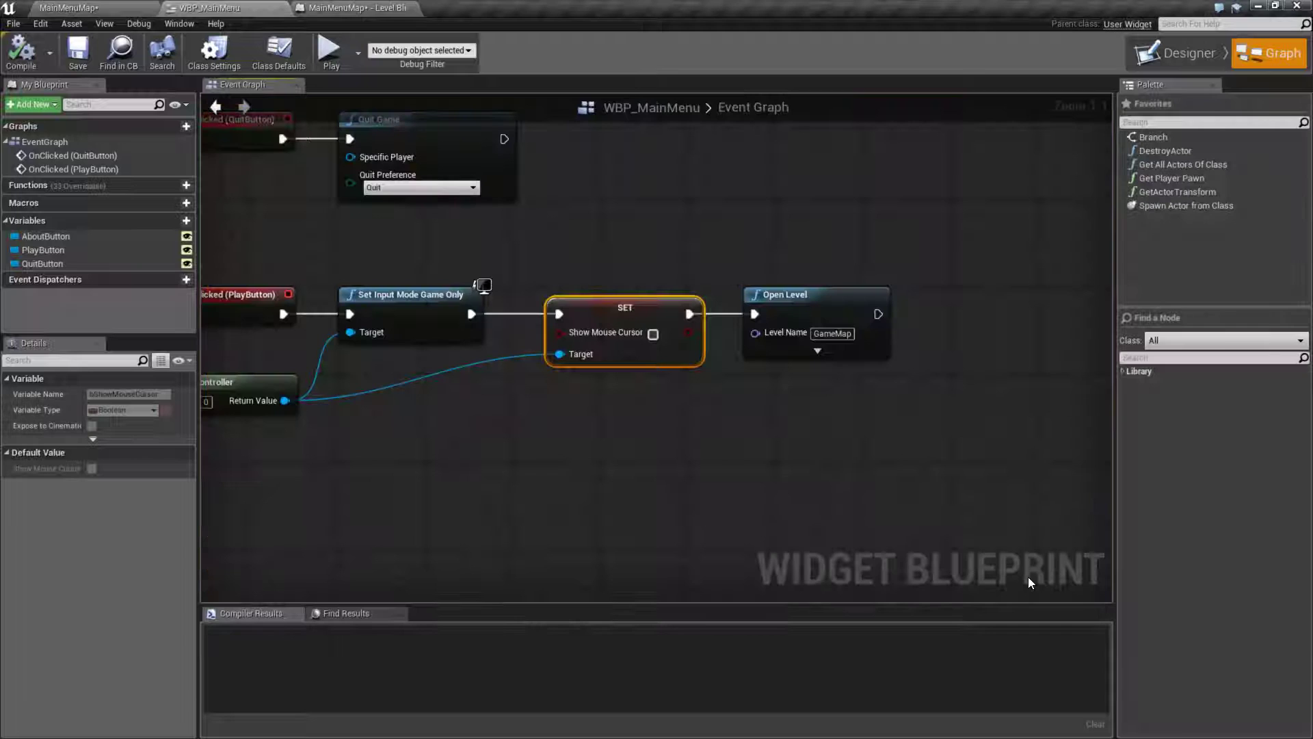
{"action": "right_click_drag", "start_coordinate": [512, 510], "coordinate": [671, 493]}
{"action": "scroll", "coordinate": [672, 492], "scroll_direction": "down", "scroll_amount": 2}
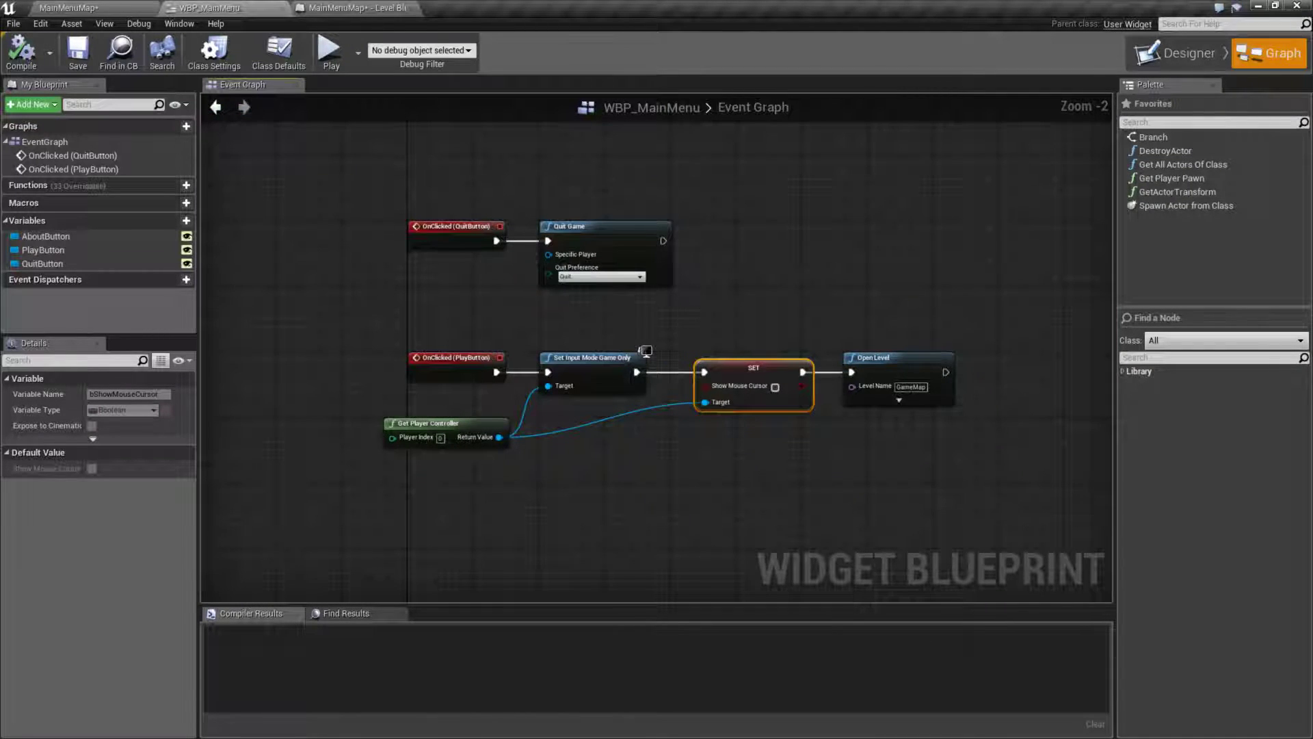
Return WBP_MainMenu to its visual layout and collapse the three buttons and their Vertical Box in the widget hierarchy.
{"action": "right_click_drag", "start_coordinate": [700, 316], "coordinate": [651, 328]}
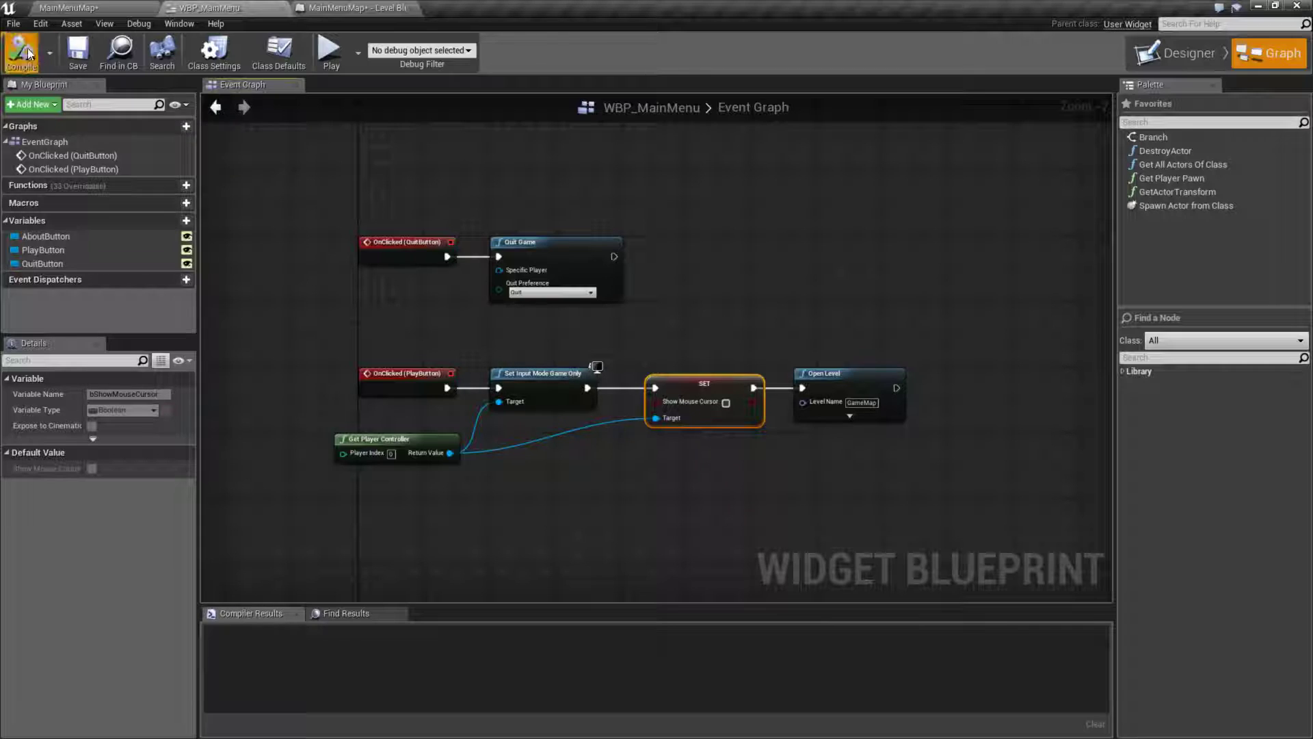
{"action": "right_click_drag", "start_coordinate": [478, 331], "coordinate": [483, 299]}
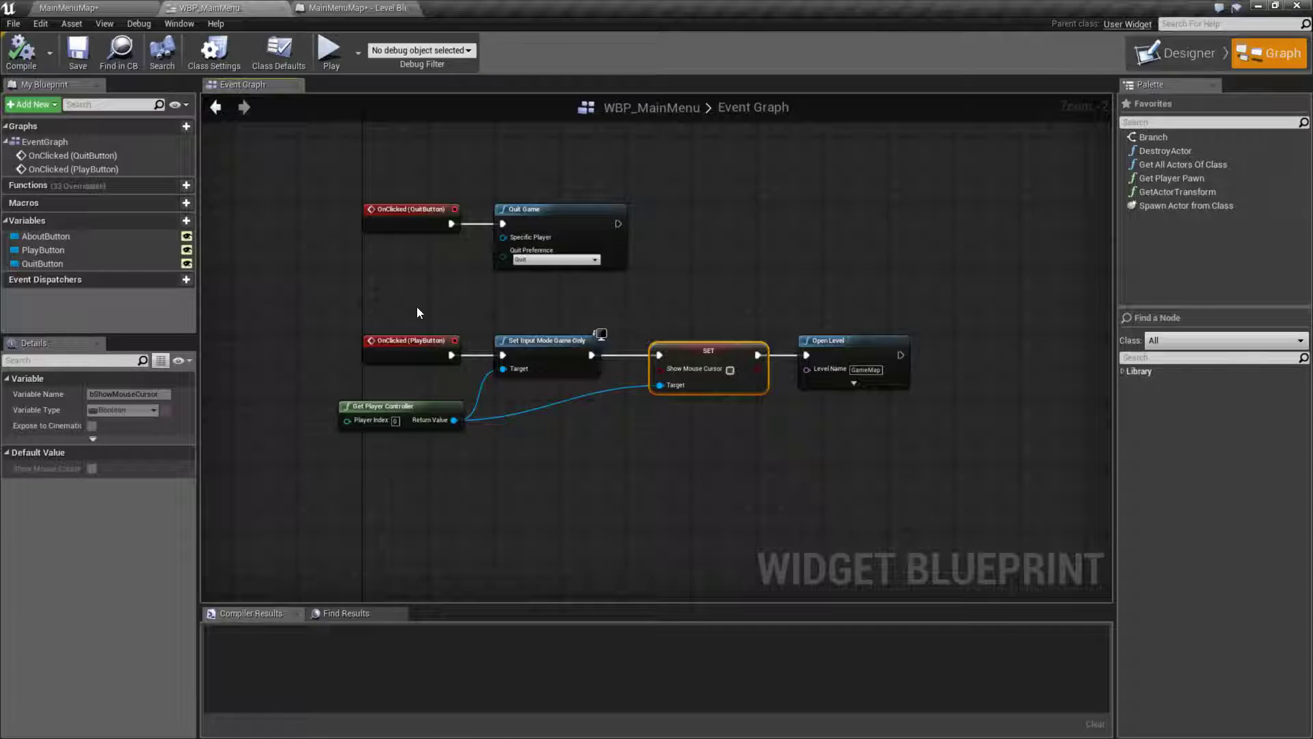
{"action": "left_click", "coordinate": [1176, 54]}
{"action": "left_click", "coordinate": [27, 393]}
{"action": "left_click", "coordinate": [27, 405]}
{"action": "left_click", "coordinate": [28, 415]}
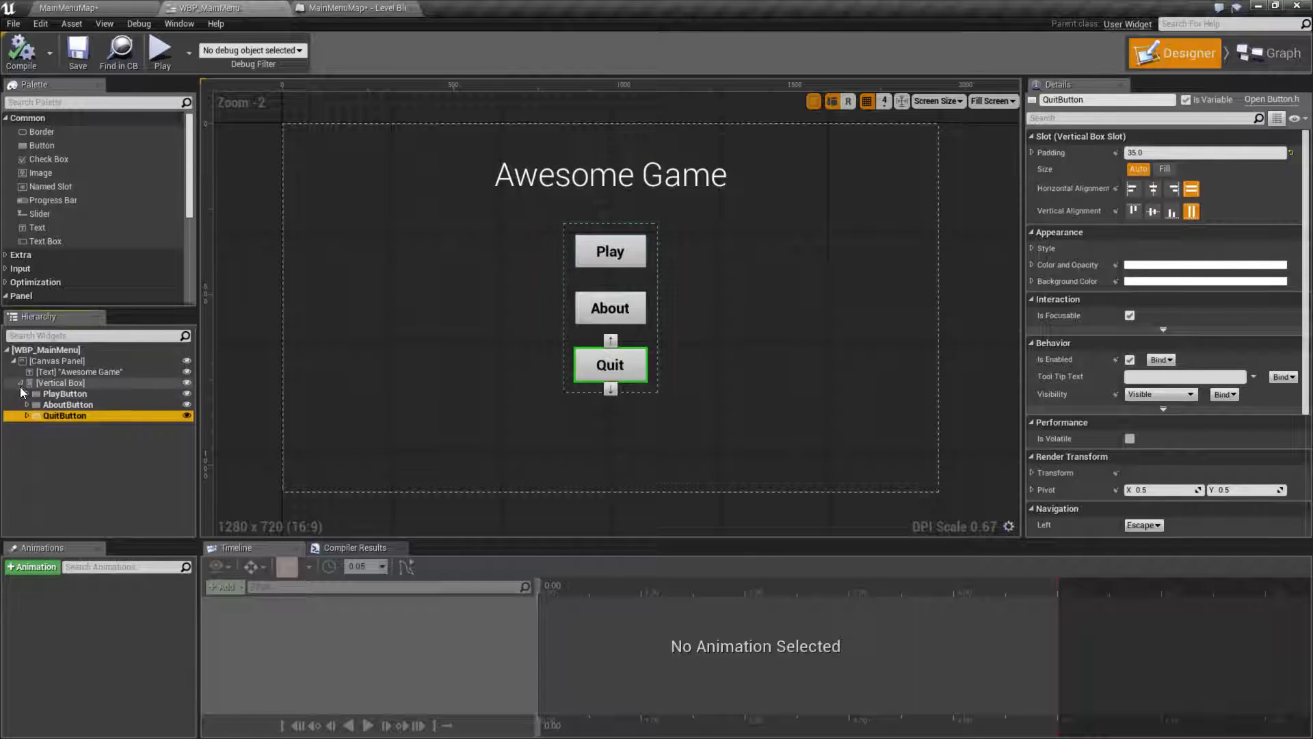
{"action": "left_click", "coordinate": [19, 382]}
{"action": "left_click", "coordinate": [65, 361]}
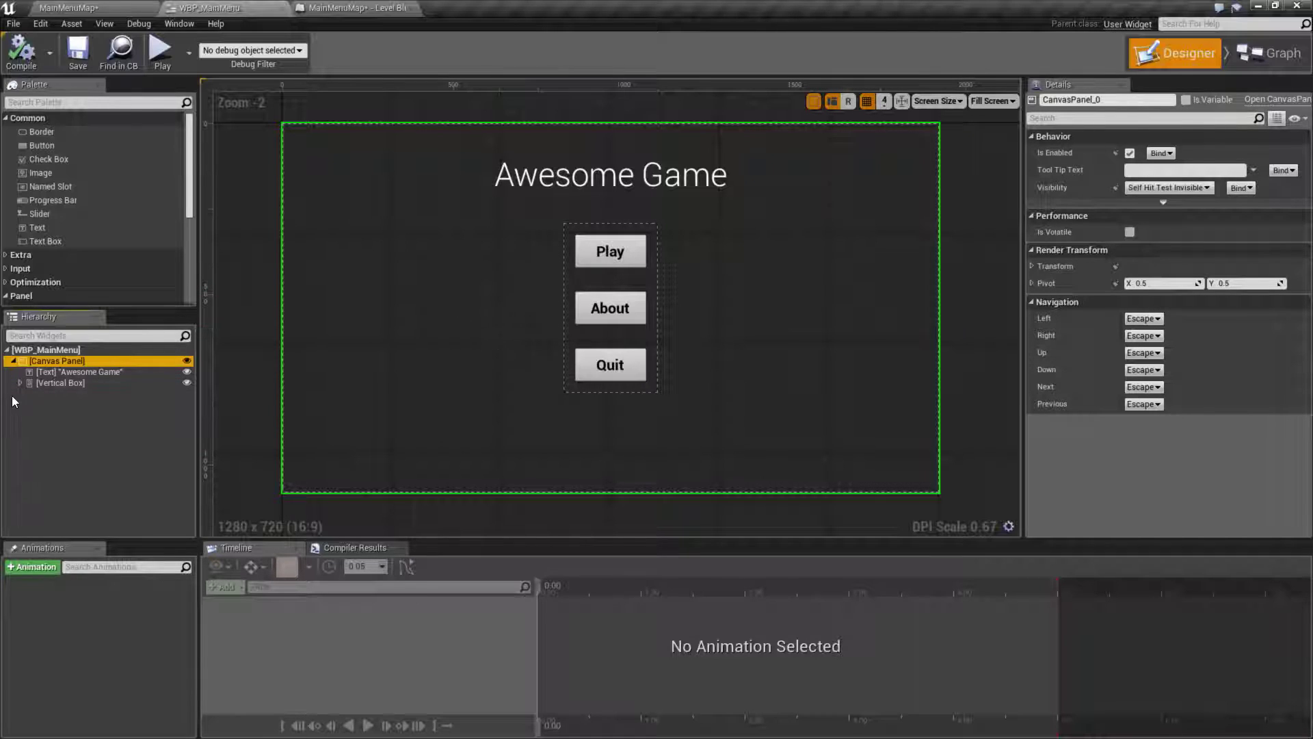
{"action": "double_click", "coordinate": [73, 361]}
{"action": "left_click", "coordinate": [83, 431]}
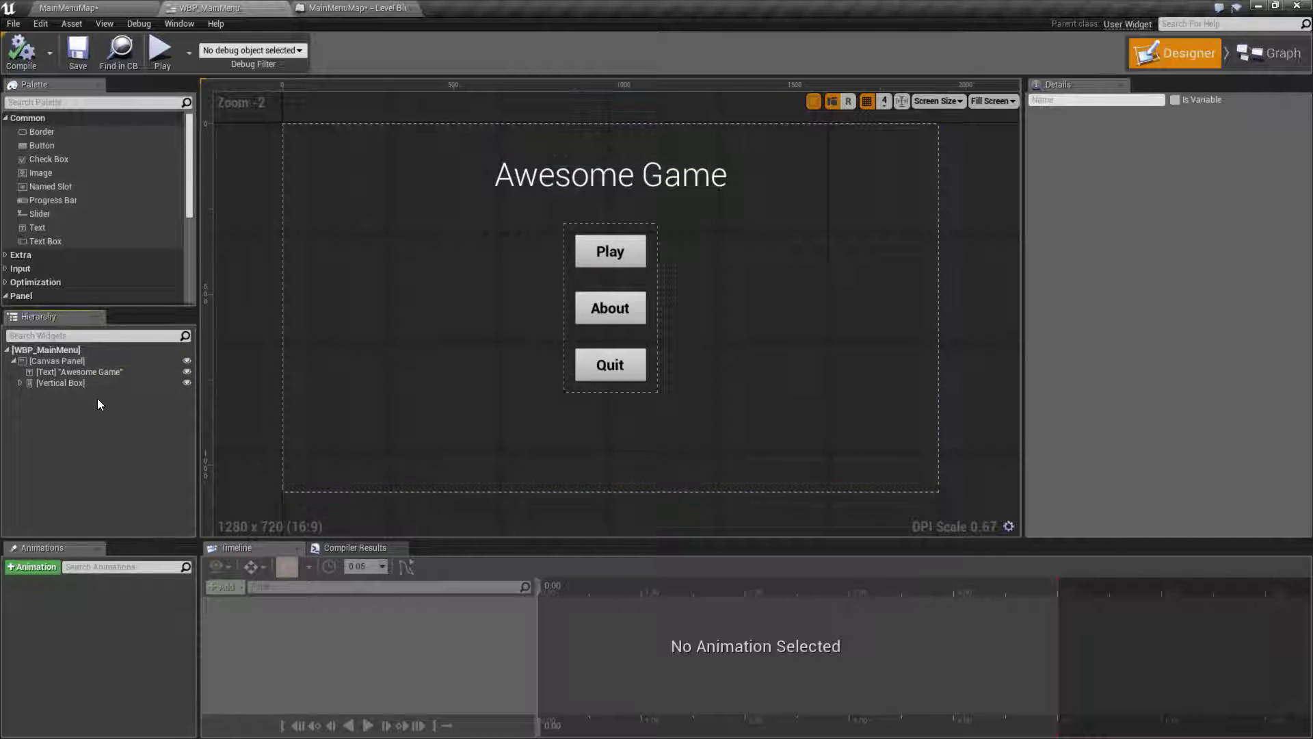
Add a second Vertical Box directly under the Canvas Panel and expand the Vertical Box that holds the menu buttons.
{"action": "scroll", "coordinate": [85, 232], "scroll_direction": "down", "scroll_amount": 2}
{"action": "left_click", "coordinate": [48, 243]}
{"action": "scroll", "coordinate": [97, 268], "scroll_direction": "down", "scroll_amount": 2}
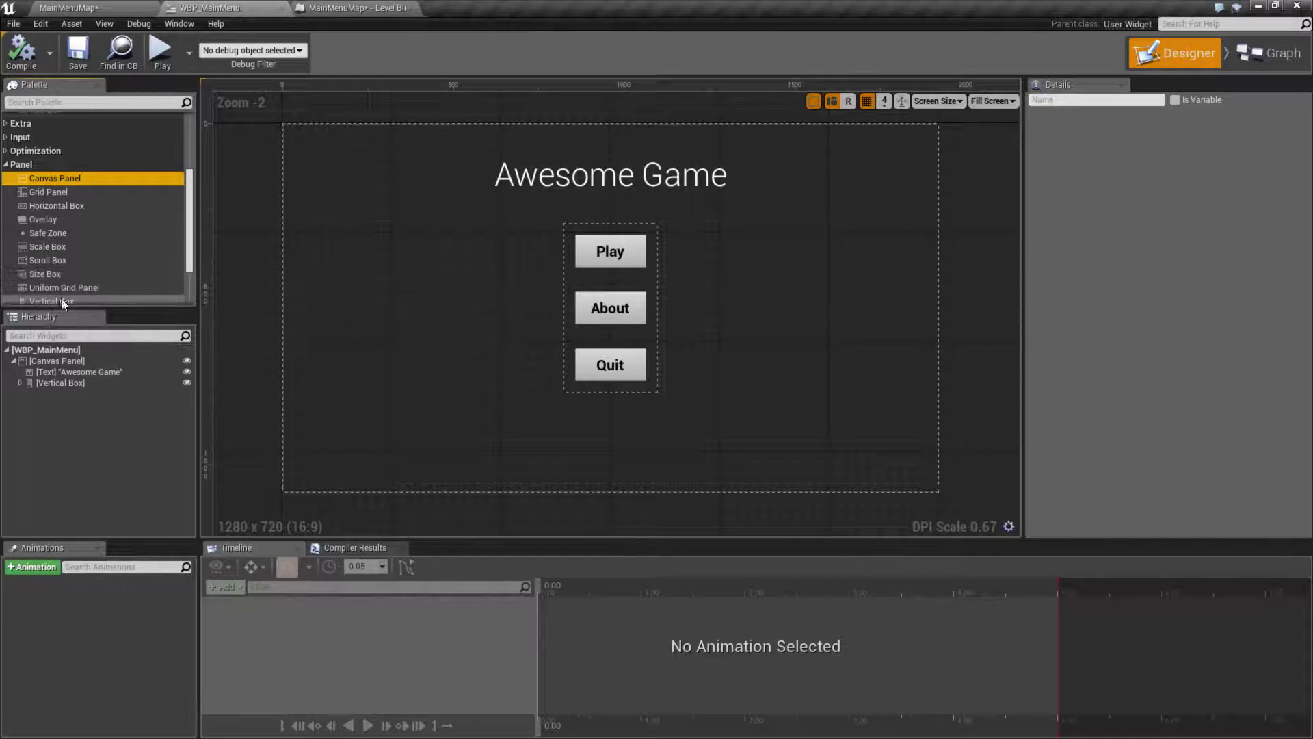
{"action": "left_click", "coordinate": [51, 301]}
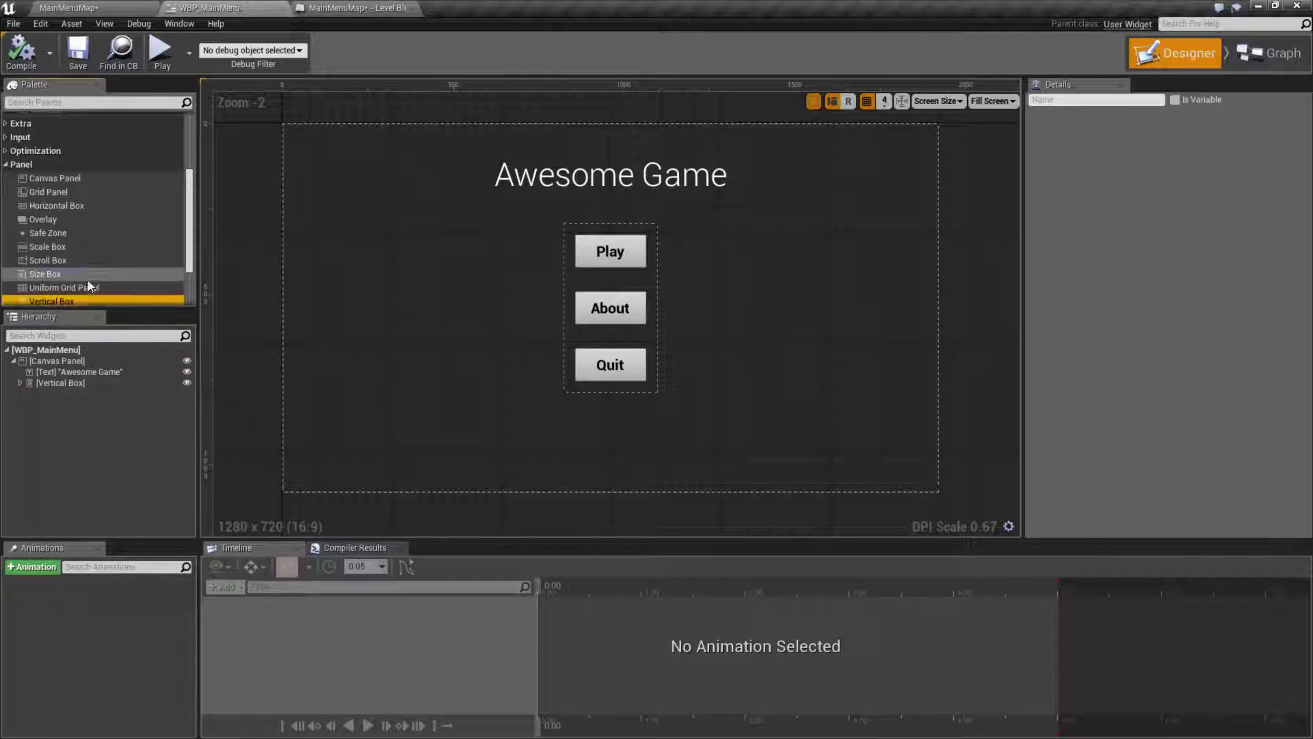
{"action": "scroll", "coordinate": [87, 284], "scroll_direction": "down", "scroll_amount": 1}
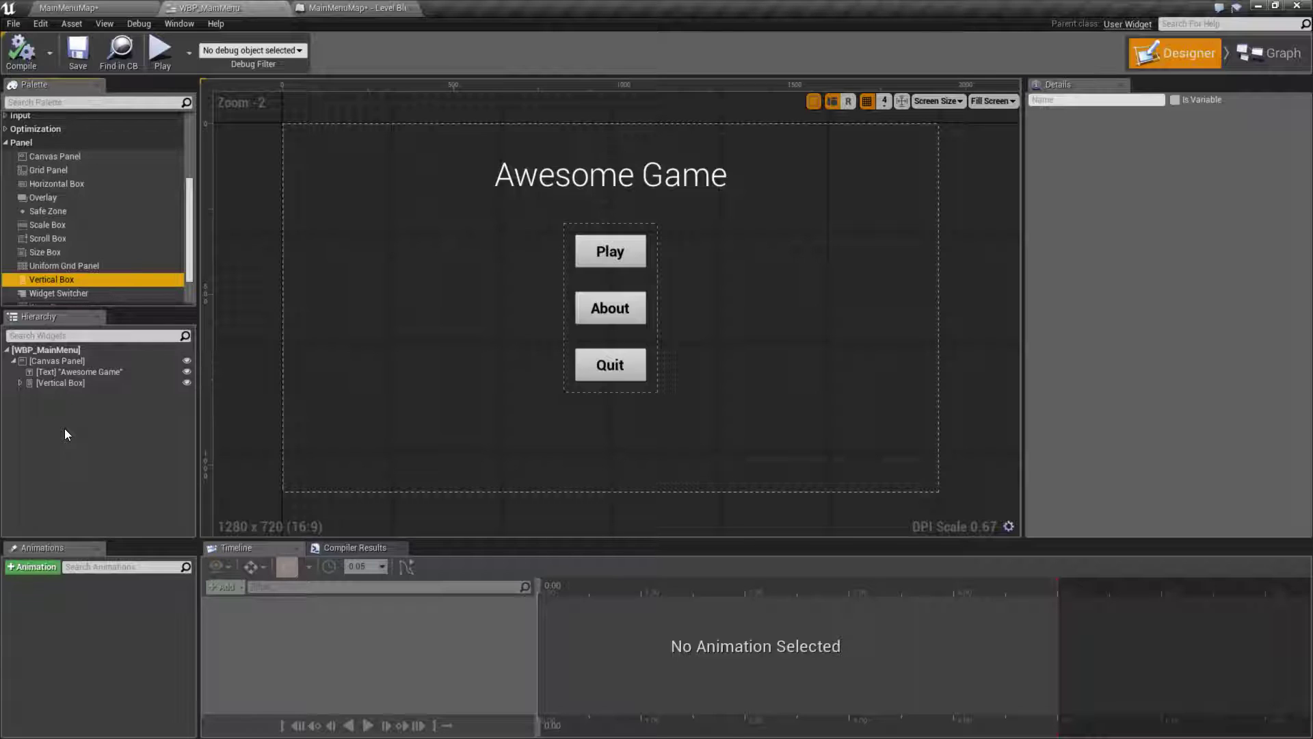
{"action": "left_click", "coordinate": [81, 409]}
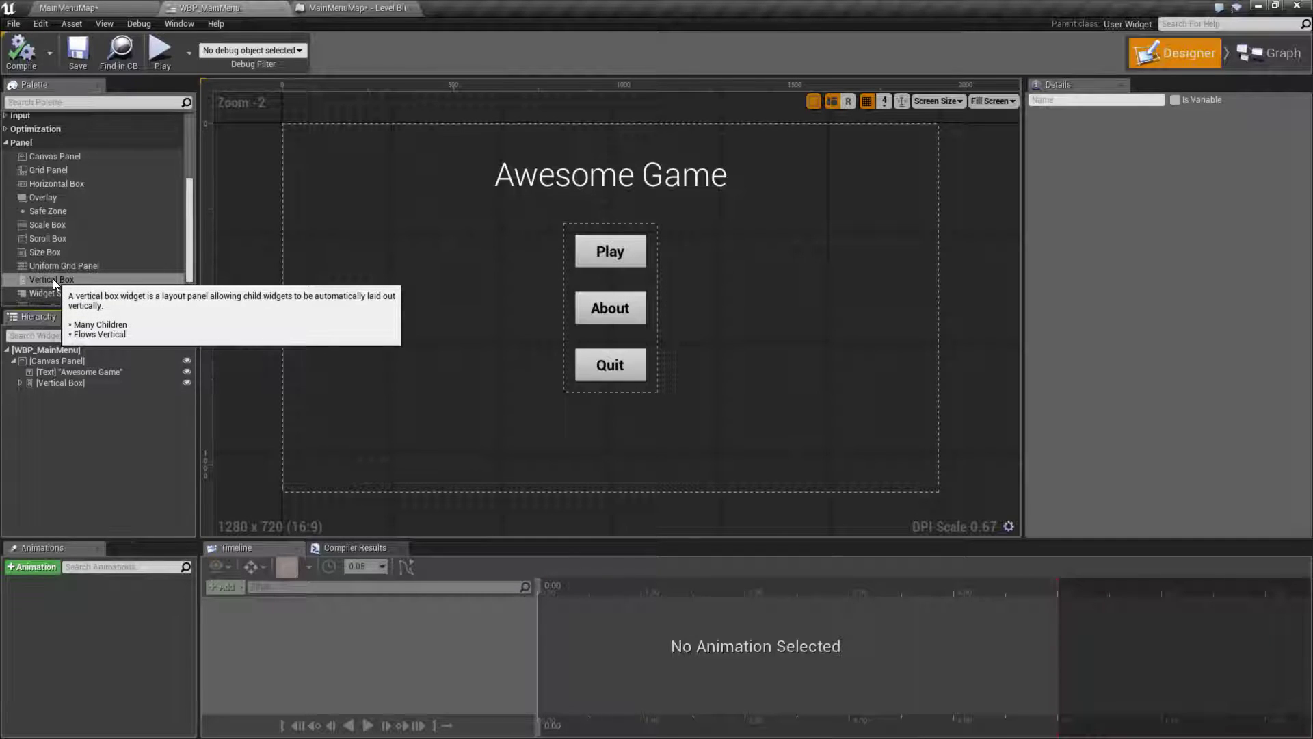
{"action": "left_click_drag", "start_coordinate": [39, 277], "coordinate": [52, 360]}
{"action": "left_click", "coordinate": [20, 383]}
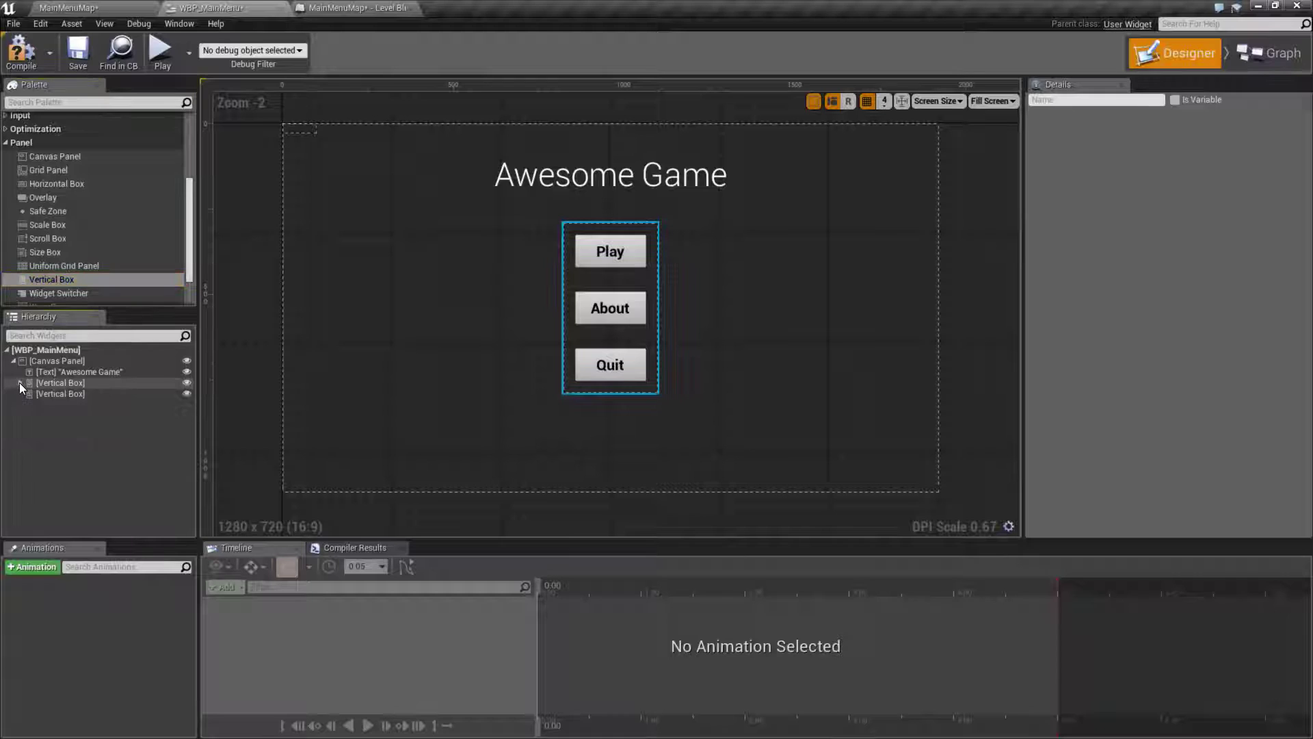
Rename the new empty Vertical Box as AboutBox.
{"action": "left_click", "coordinate": [56, 394]}
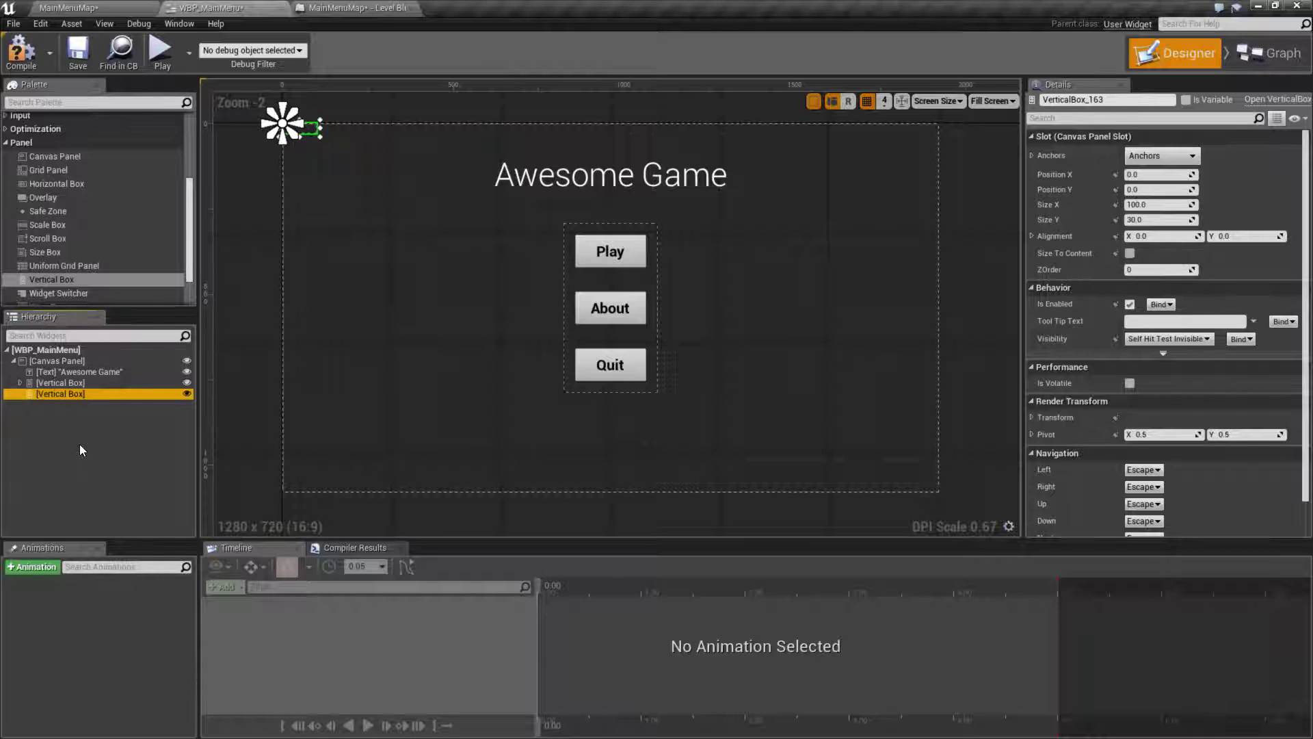
{"action": "key", "text": "F2"}
{"action": "type", "text": "AboutBox"}
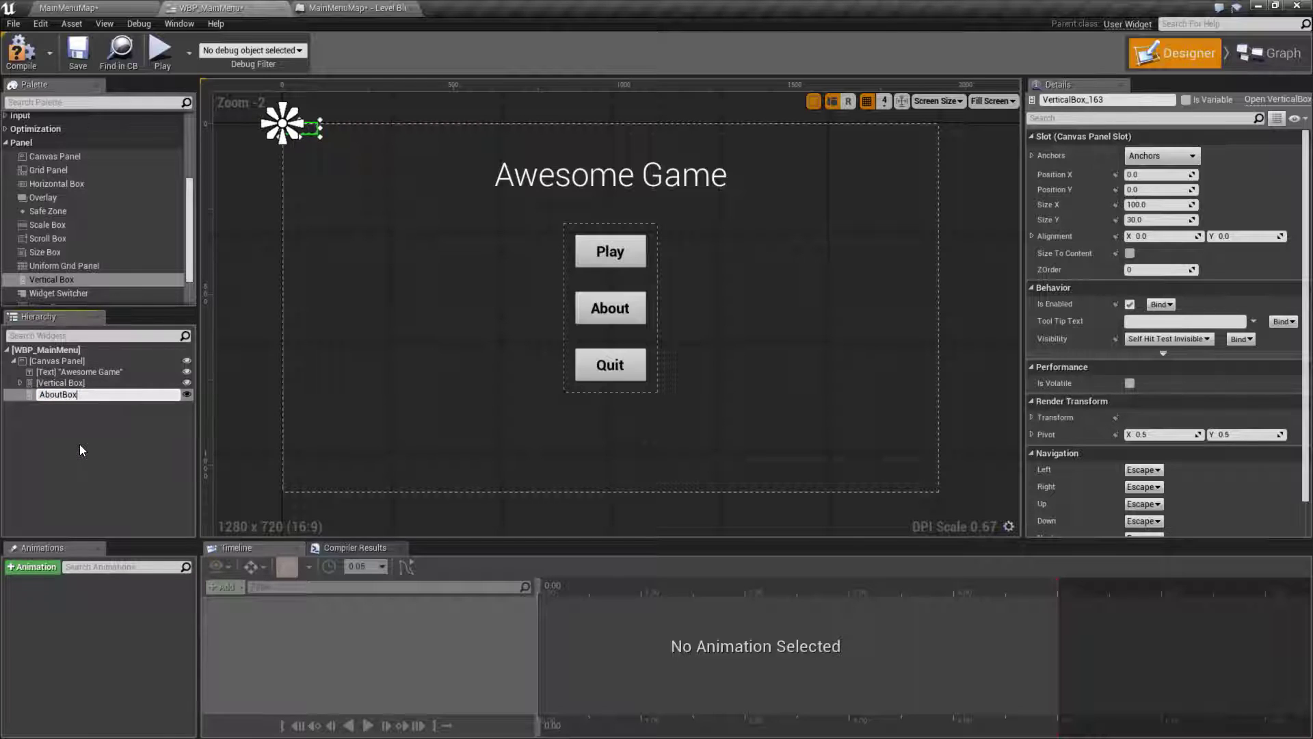
{"action": "key", "text": "Return"}
Rename the Vertical Box holding the Play, About and Quit buttons as MainMenuButtonsBox.
{"action": "left_click", "coordinate": [63, 382]}
{"action": "left_click", "coordinate": [63, 382]}
{"action": "type", "text": "MainMe"}
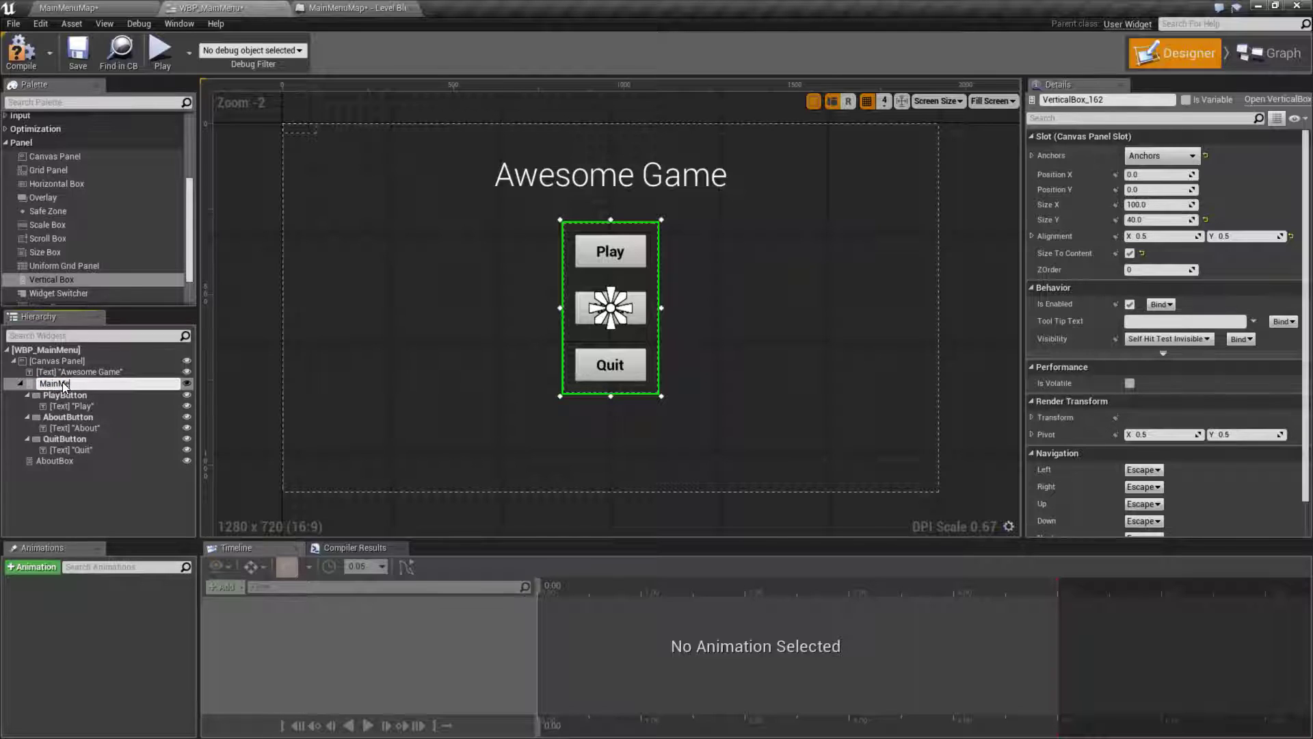
{"action": "type", "text": "nuButtonsBox"}
{"action": "key", "text": "Return"}
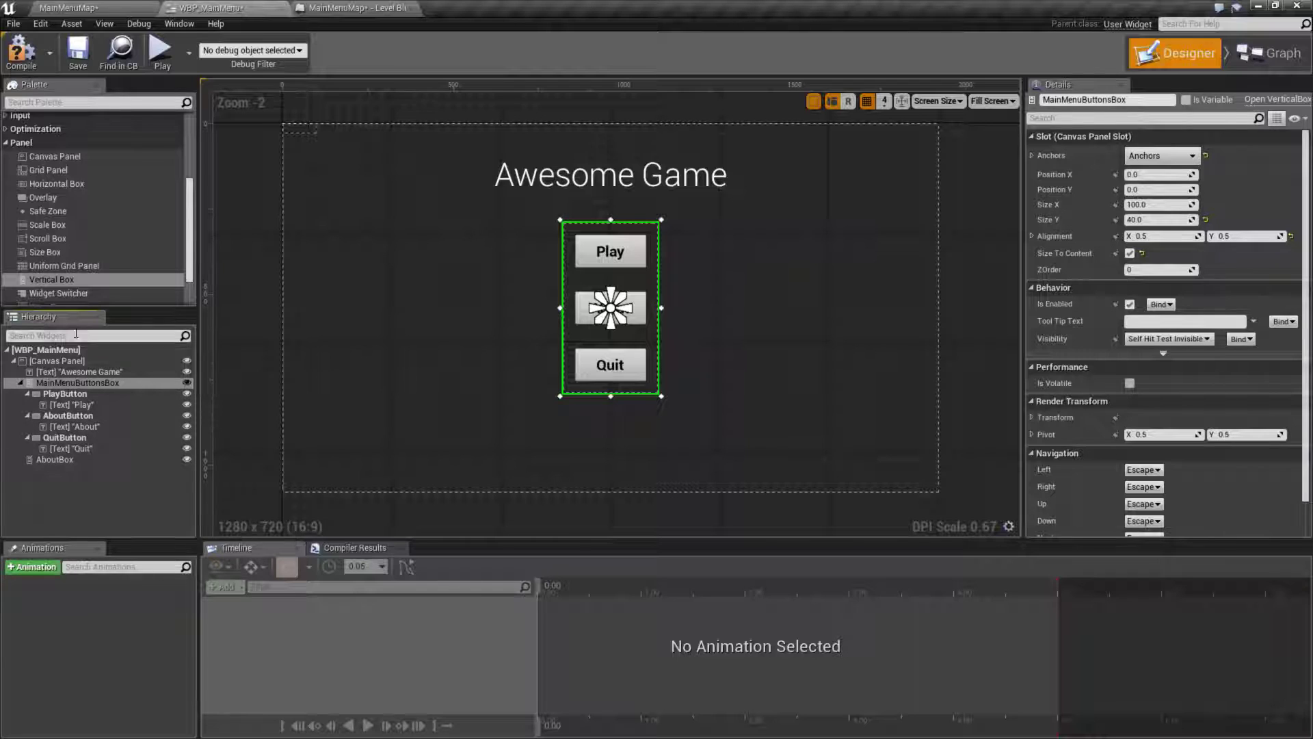
Move AboutBox away from the canvas corner to about X 492, Y 500, beside the menu buttons.
{"action": "left_click", "coordinate": [56, 459]}
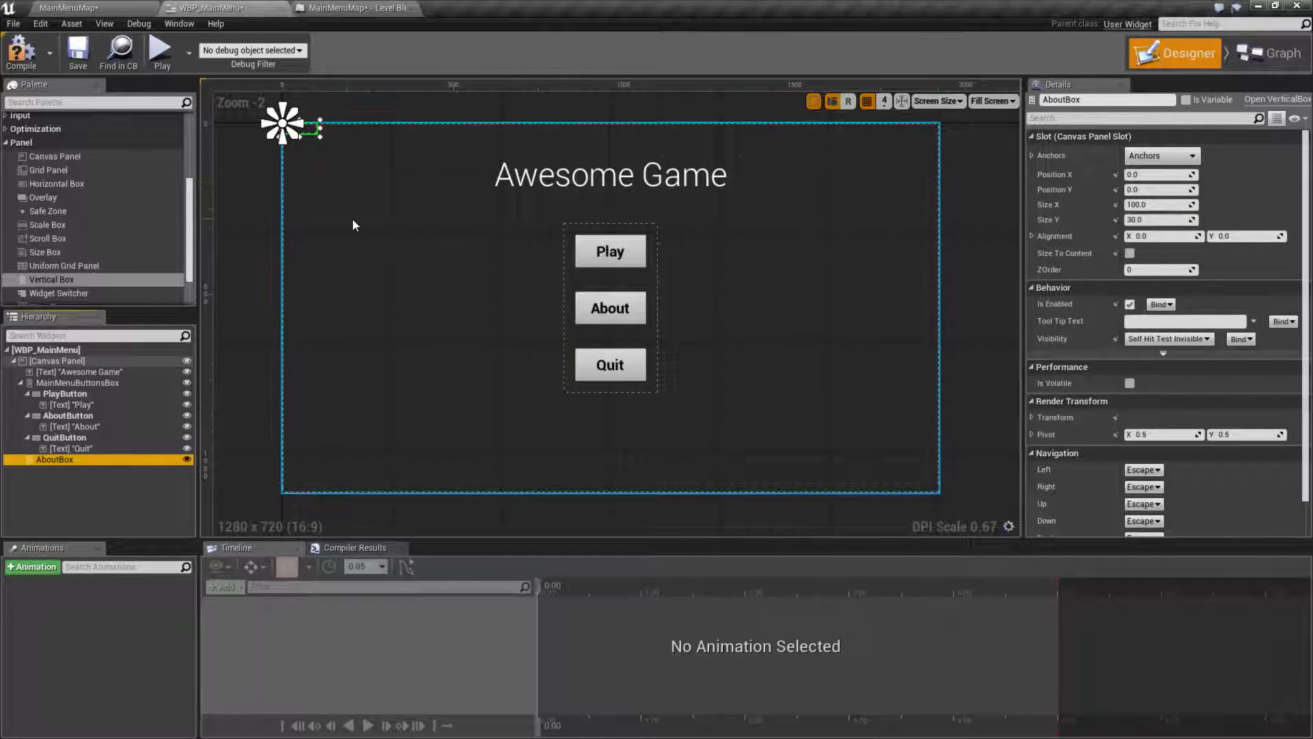
{"action": "left_click_drag", "start_coordinate": [316, 140], "coordinate": [460, 300]}
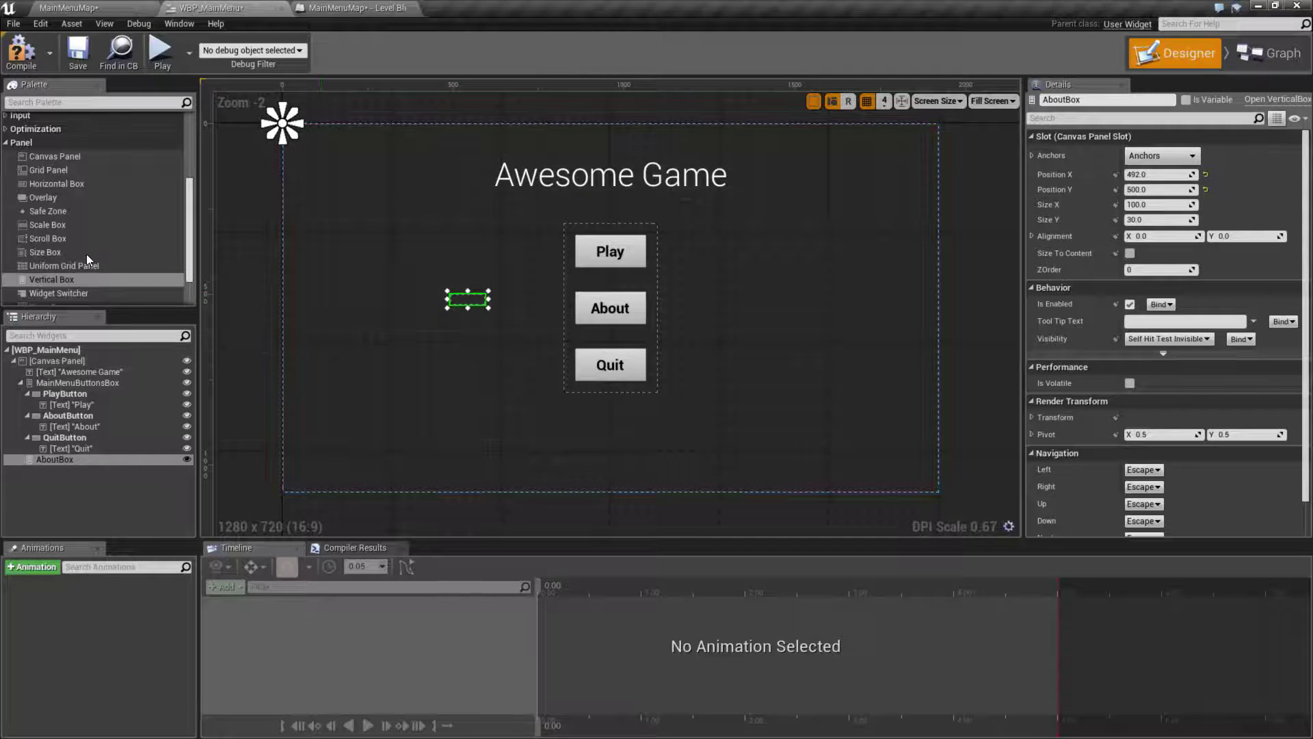
Add three Text widgets inside AboutBox and enable Size To Content on the box.
{"action": "scroll", "coordinate": [68, 223], "scroll_direction": "up", "scroll_amount": 5}
{"action": "left_click_drag", "start_coordinate": [31, 229], "coordinate": [57, 460]}
{"action": "left_click_drag", "start_coordinate": [40, 228], "coordinate": [56, 458]}
{"action": "left_click_drag", "start_coordinate": [37, 227], "coordinate": [64, 459]}
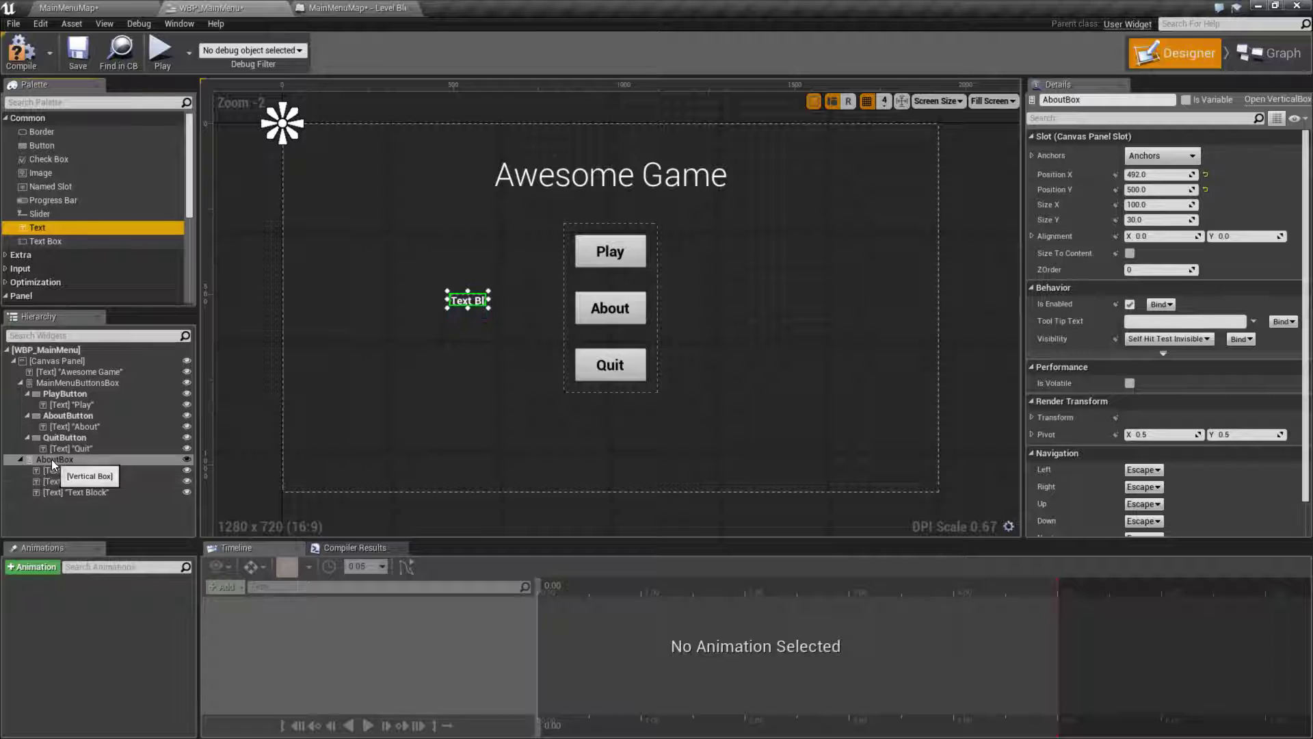
{"action": "left_click", "coordinate": [1128, 252]}
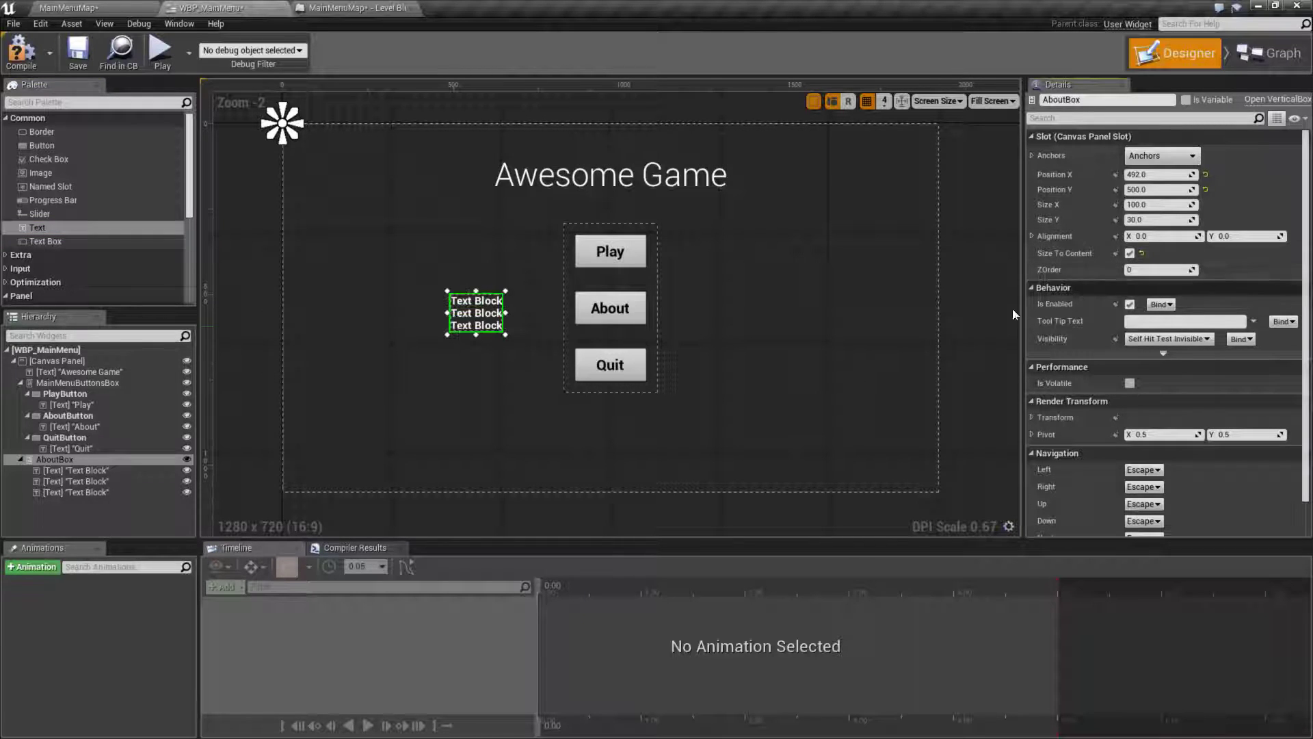
Set the first text in AboutBox to "About My Awesome Game" with a font size of 52.
{"action": "left_click", "coordinate": [113, 472]}
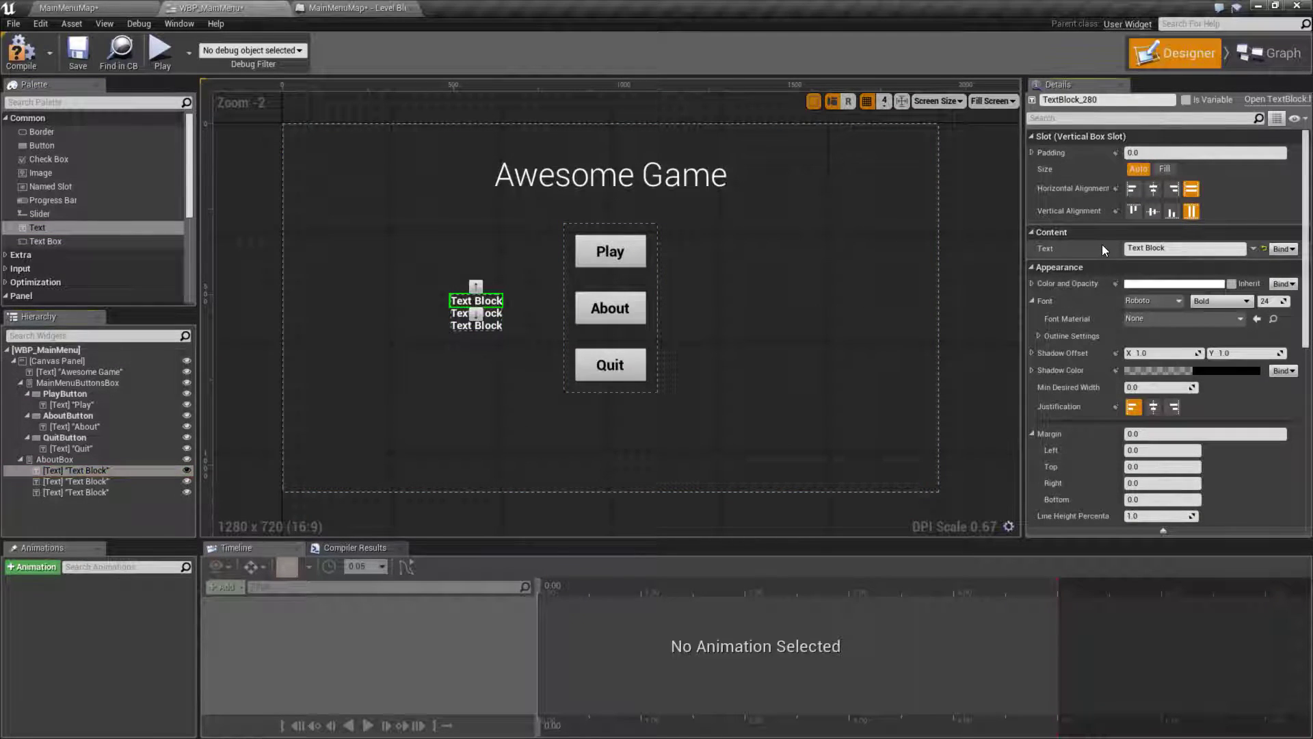
{"action": "left_click", "coordinate": [1130, 248]}
{"action": "key", "text": "BackSpace"}
{"action": "type", "text": "About m"}
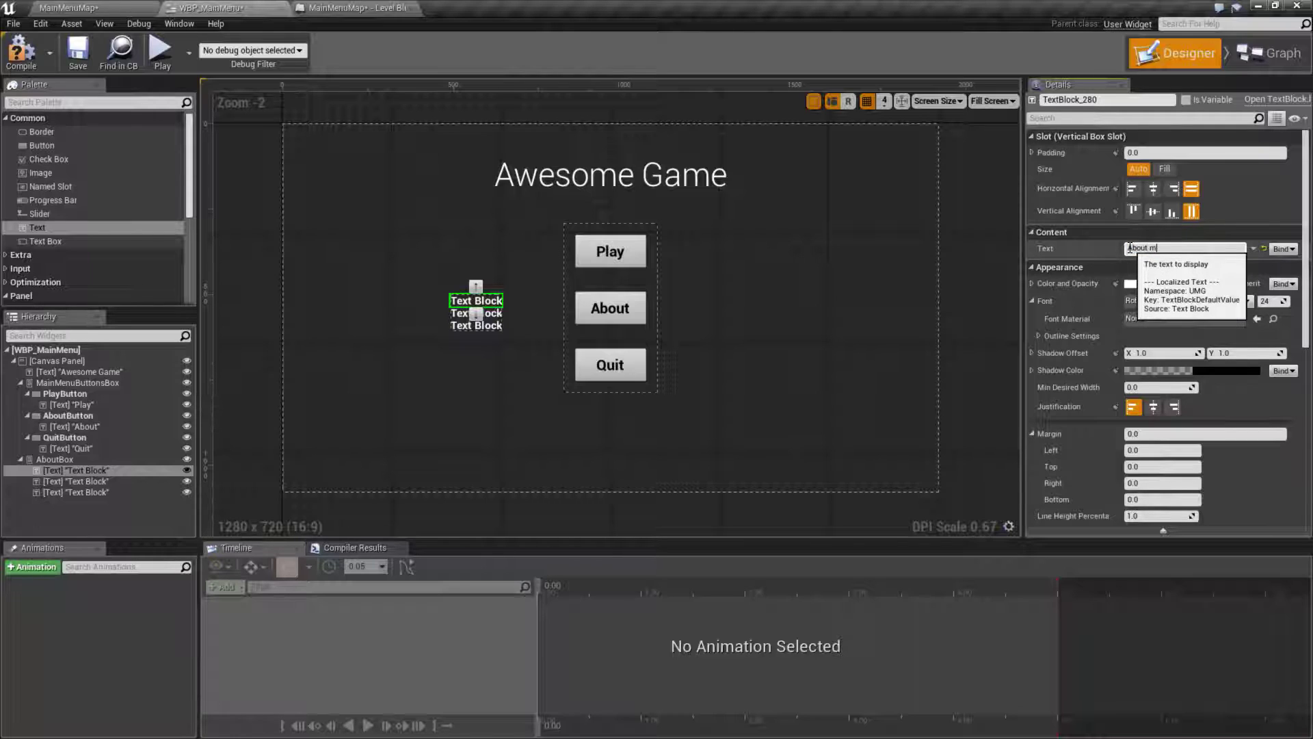
{"action": "type", "text": "My Awesome Game"}
{"action": "key", "text": "Return"}
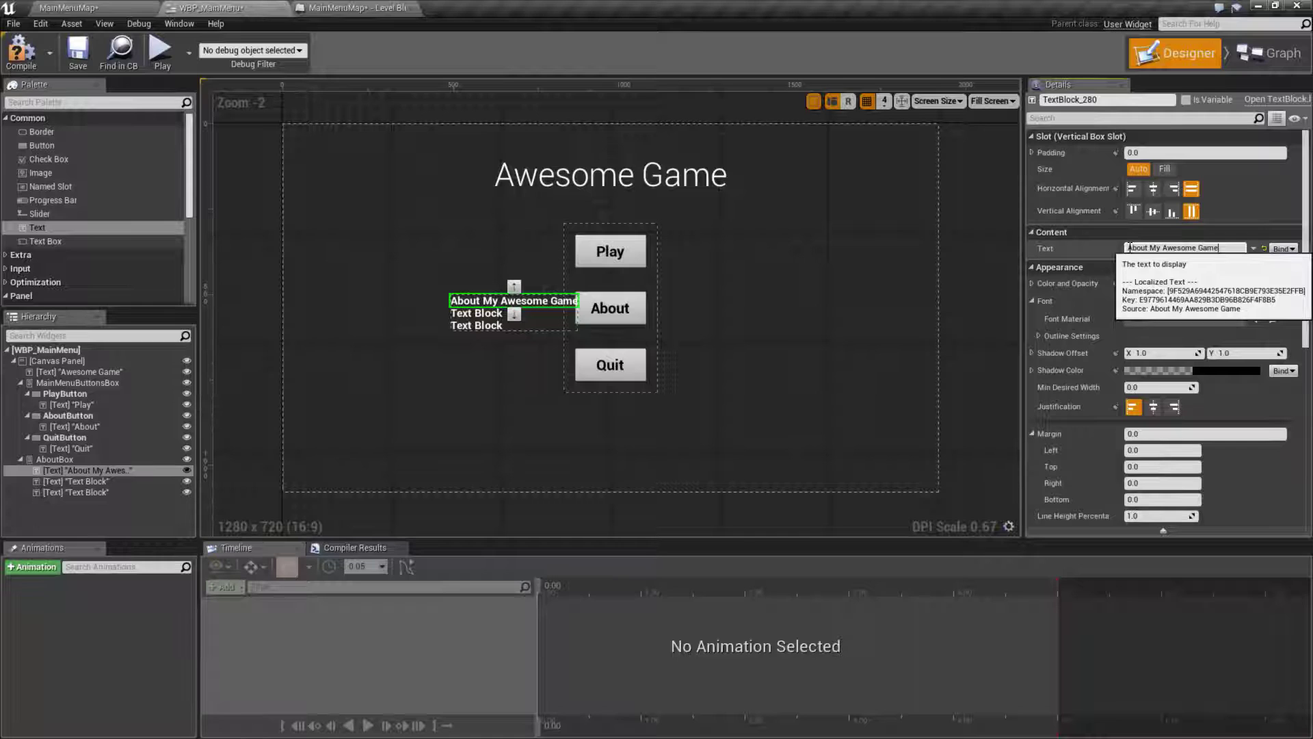
{"action": "left_click_drag", "start_coordinate": [1267, 304], "coordinate": [1298, 305]}
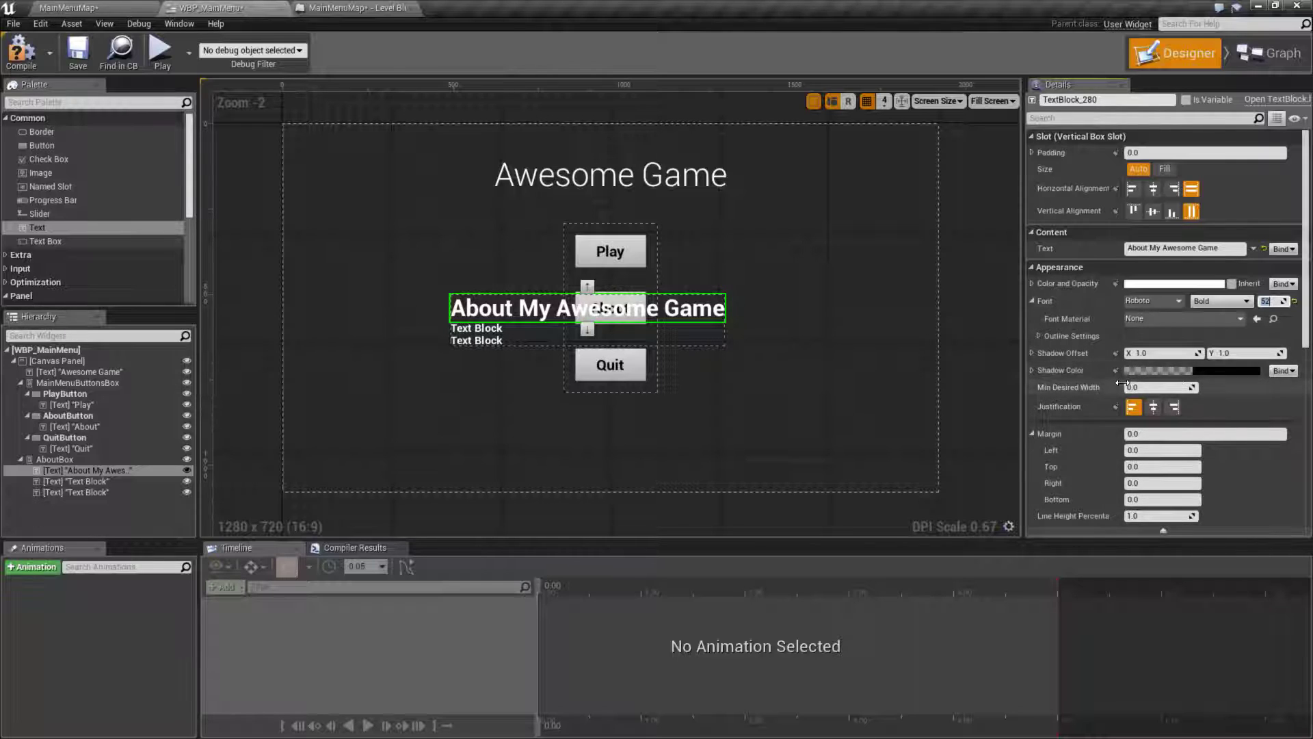
Center the justification of the second and third text blocks in AboutBox.
{"action": "left_click", "coordinate": [493, 328]}
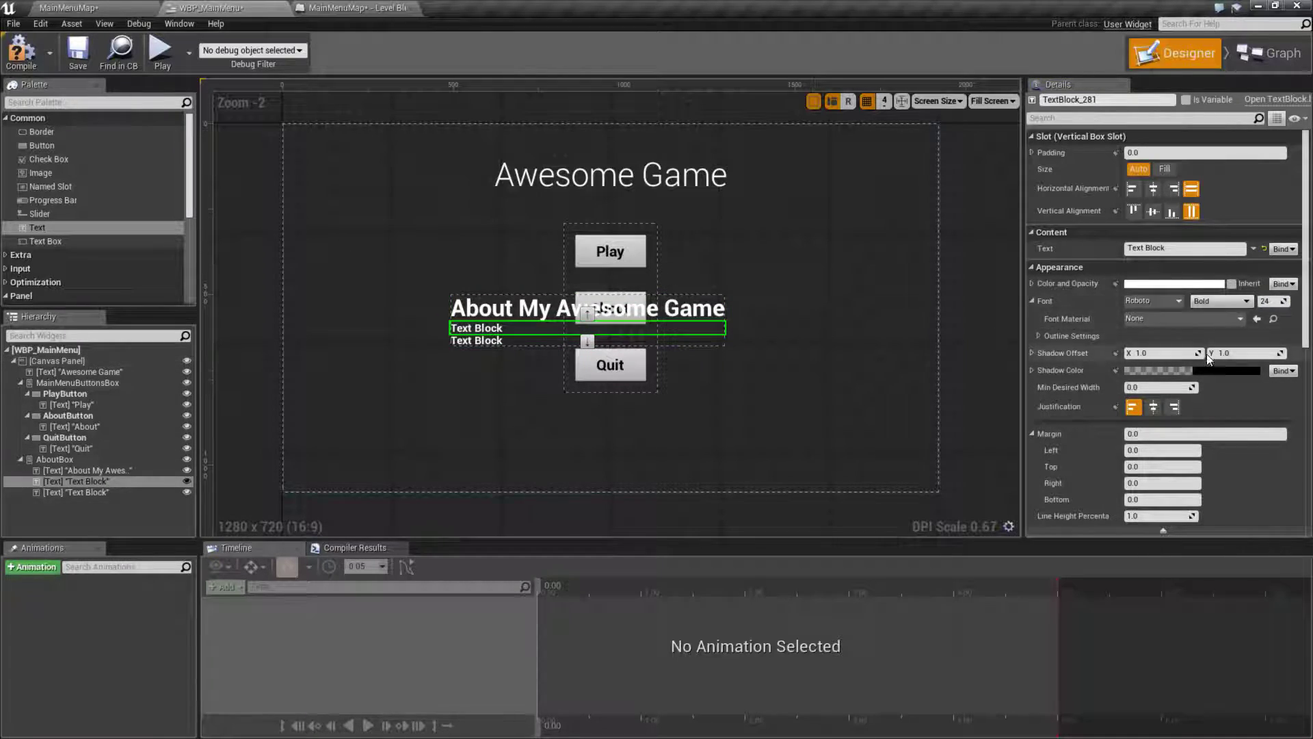
{"action": "left_click", "coordinate": [1153, 407]}
{"action": "left_click", "coordinate": [454, 340]}
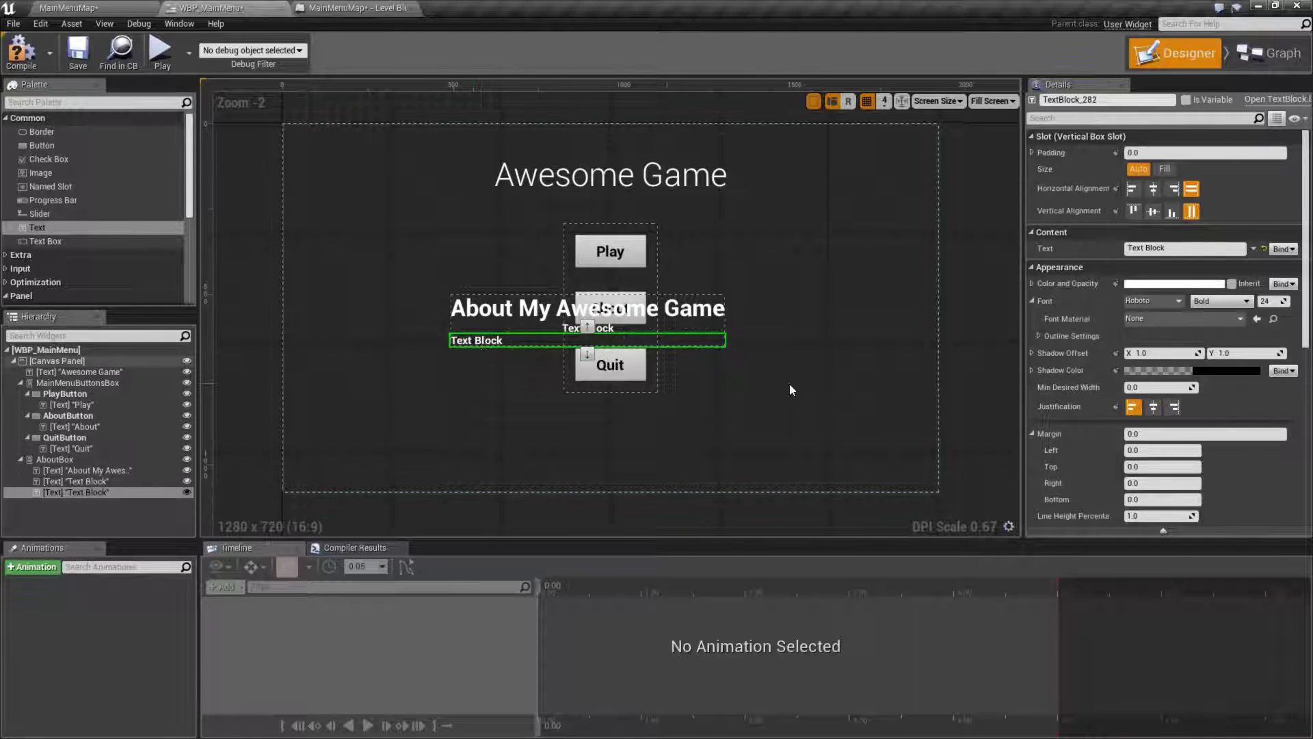
{"action": "left_click", "coordinate": [1152, 407]}
{"action": "left_click", "coordinate": [605, 330]}
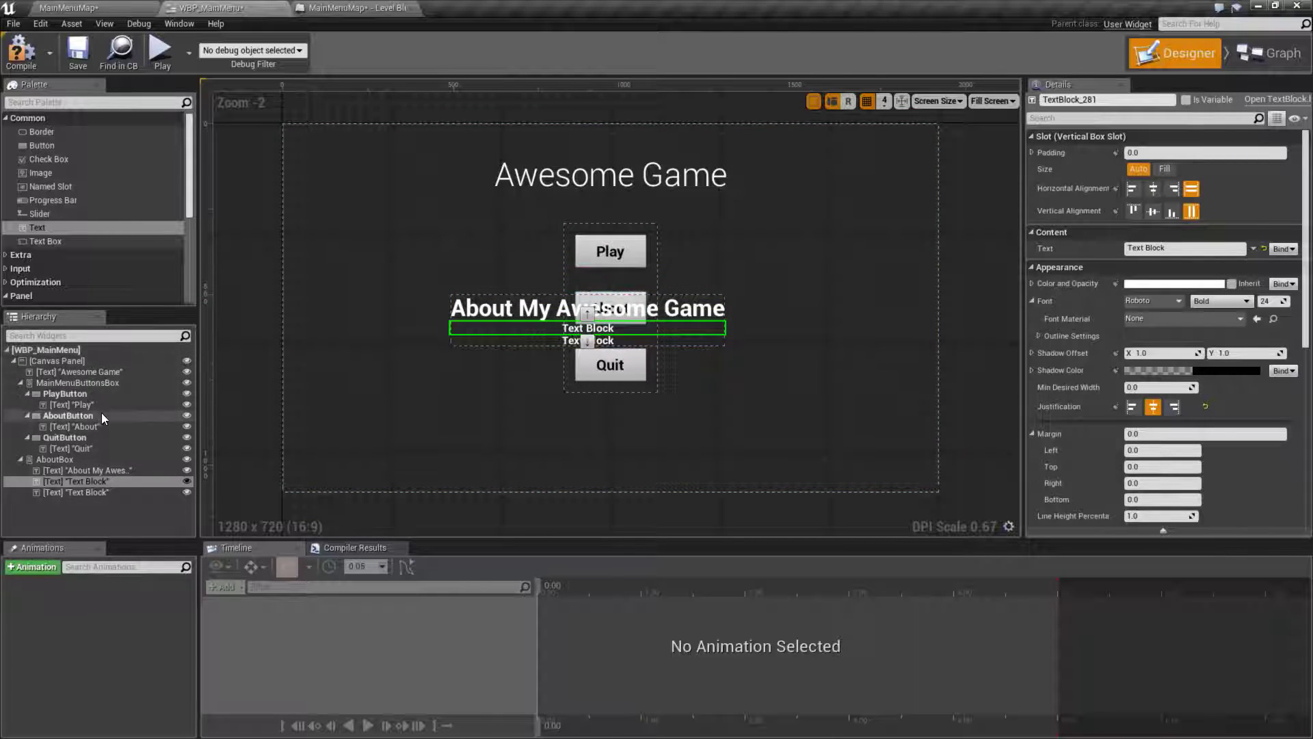
Insert a Spacer into AboutBox between the "About My Awesome Game" heading and the first text block below it.
{"action": "scroll", "coordinate": [69, 235], "scroll_direction": "down", "scroll_amount": 1}
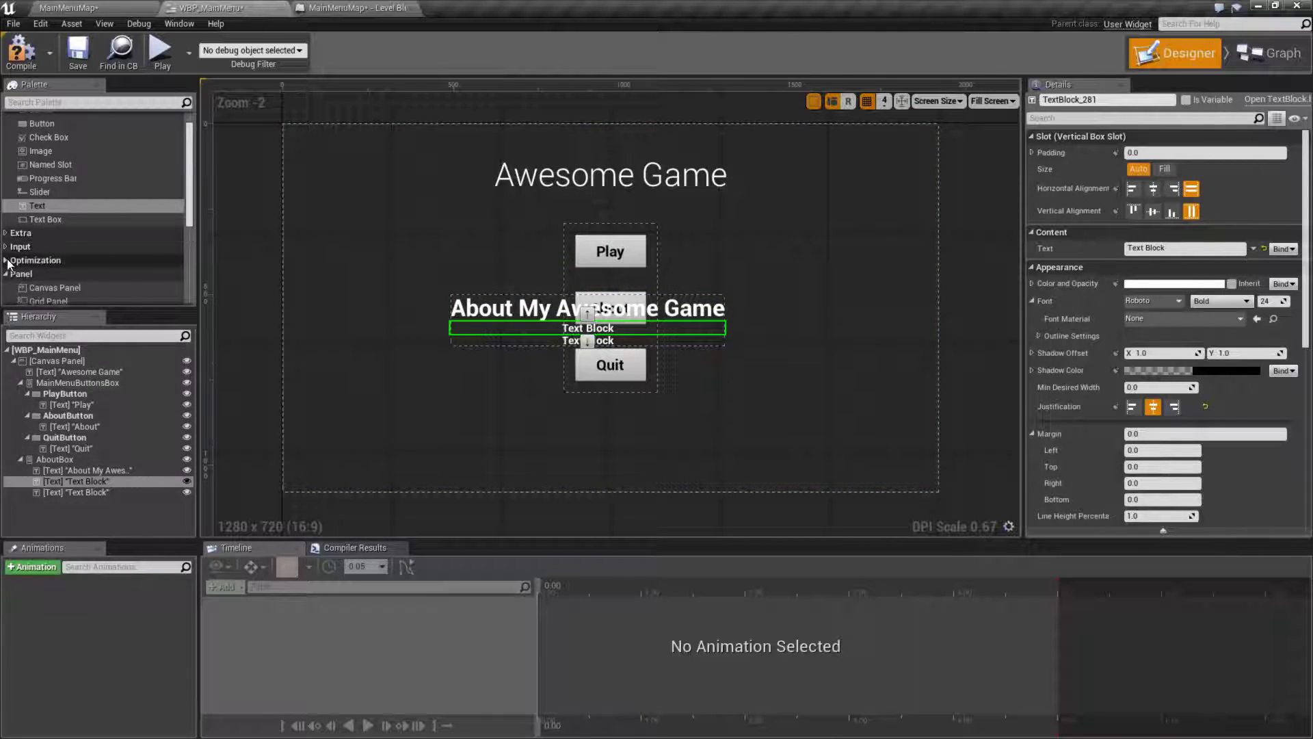
{"action": "scroll", "coordinate": [68, 257], "scroll_direction": "down", "scroll_amount": 4}
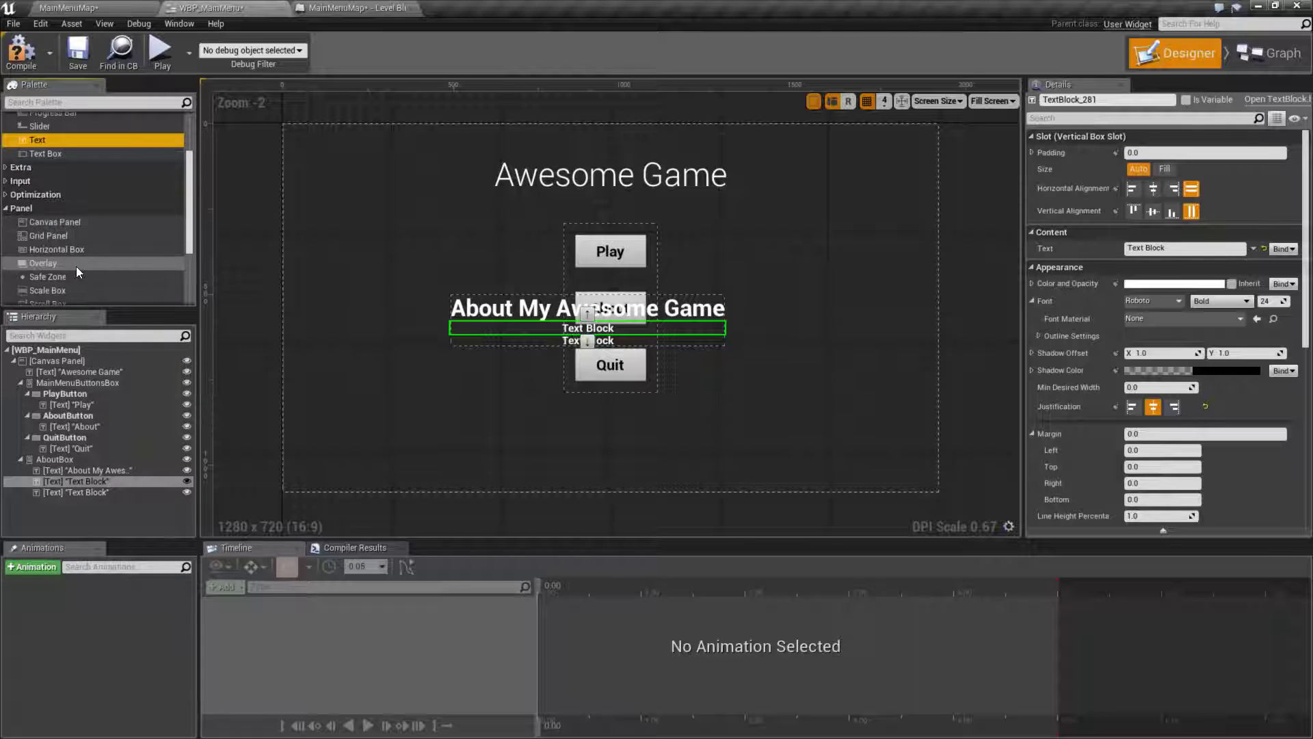
{"action": "scroll", "coordinate": [72, 255], "scroll_direction": "up", "scroll_amount": 3}
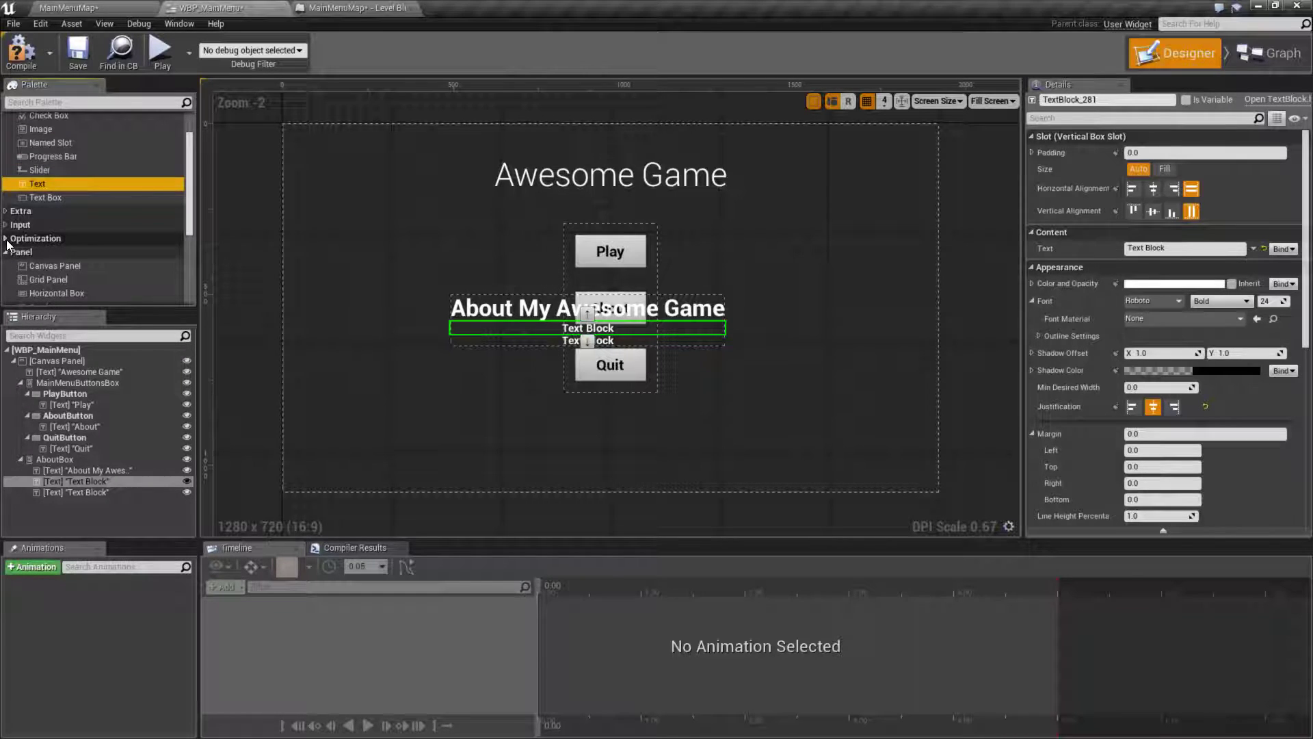
{"action": "scroll", "coordinate": [8, 241], "scroll_direction": "up", "scroll_amount": 2}
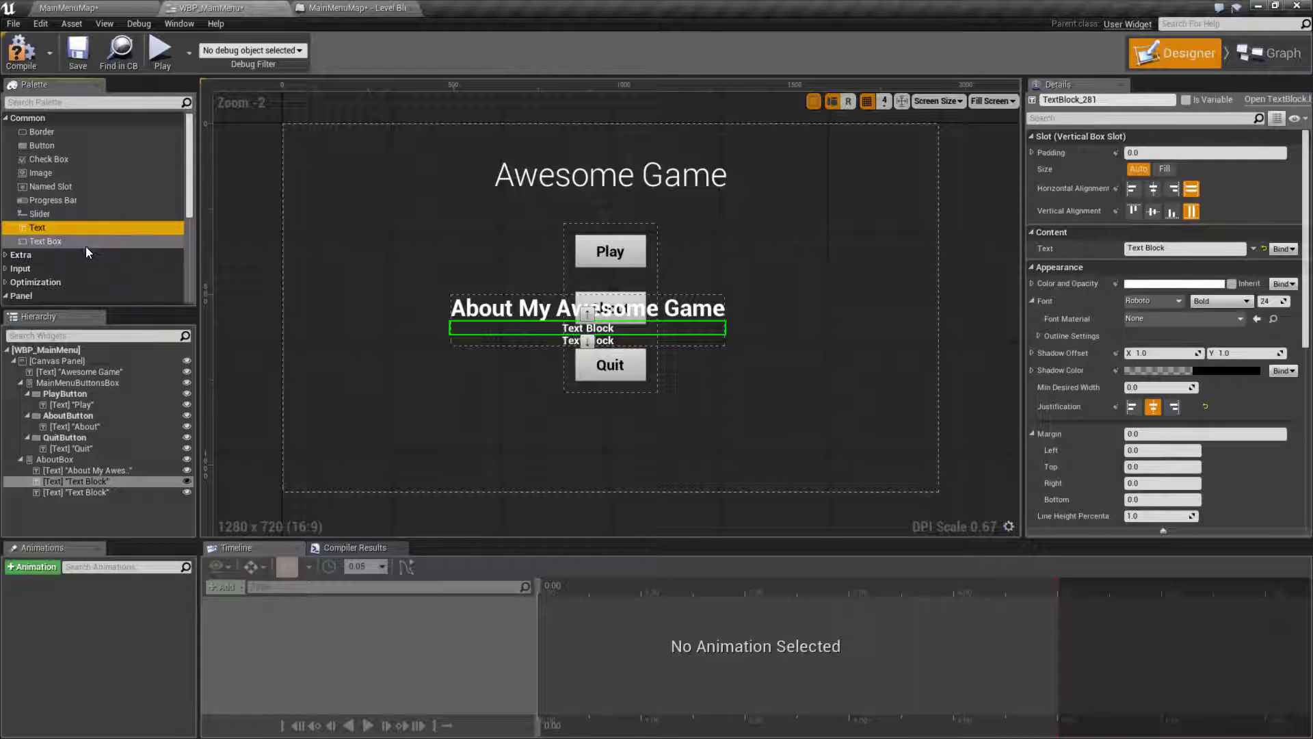
{"action": "scroll", "coordinate": [74, 253], "scroll_direction": "down", "scroll_amount": 3}
{"action": "scroll", "coordinate": [72, 249], "scroll_direction": "down", "scroll_amount": 3}
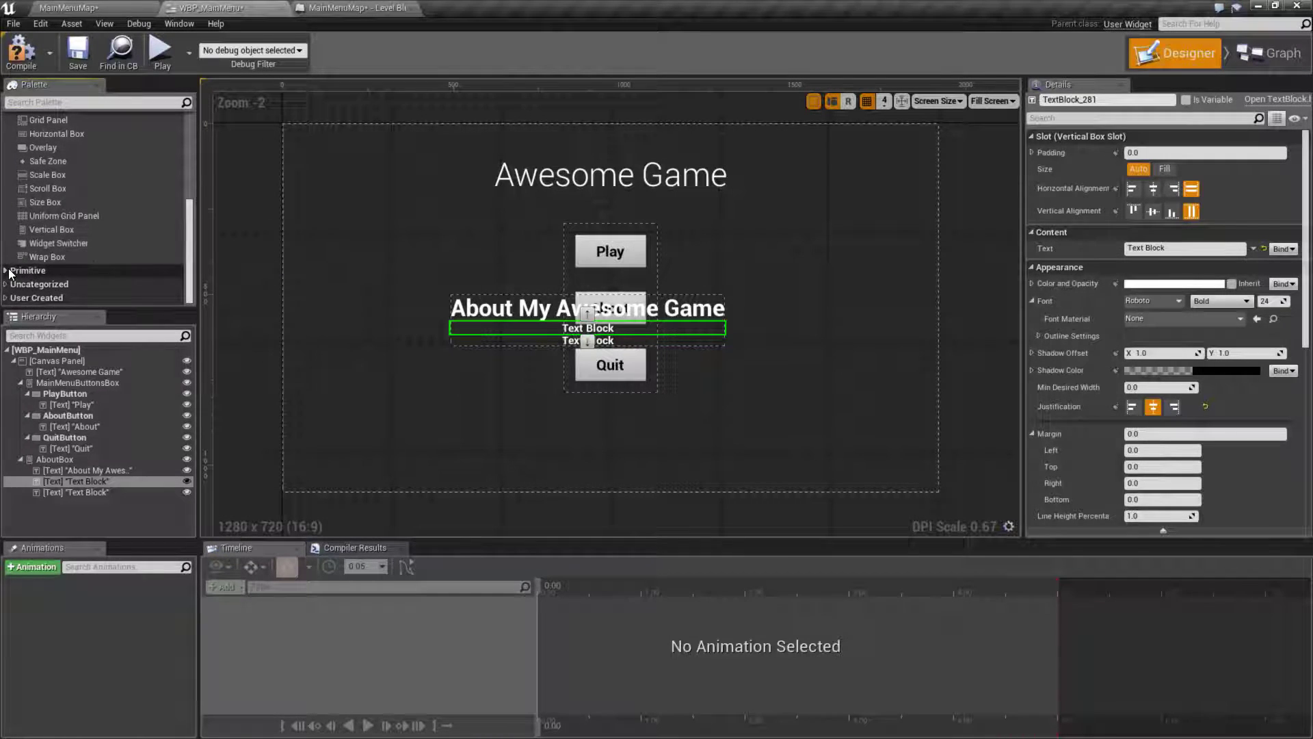
{"action": "scroll", "coordinate": [62, 269], "scroll_direction": "down", "scroll_amount": 2}
{"action": "left_click_drag", "start_coordinate": [43, 267], "coordinate": [84, 475]}
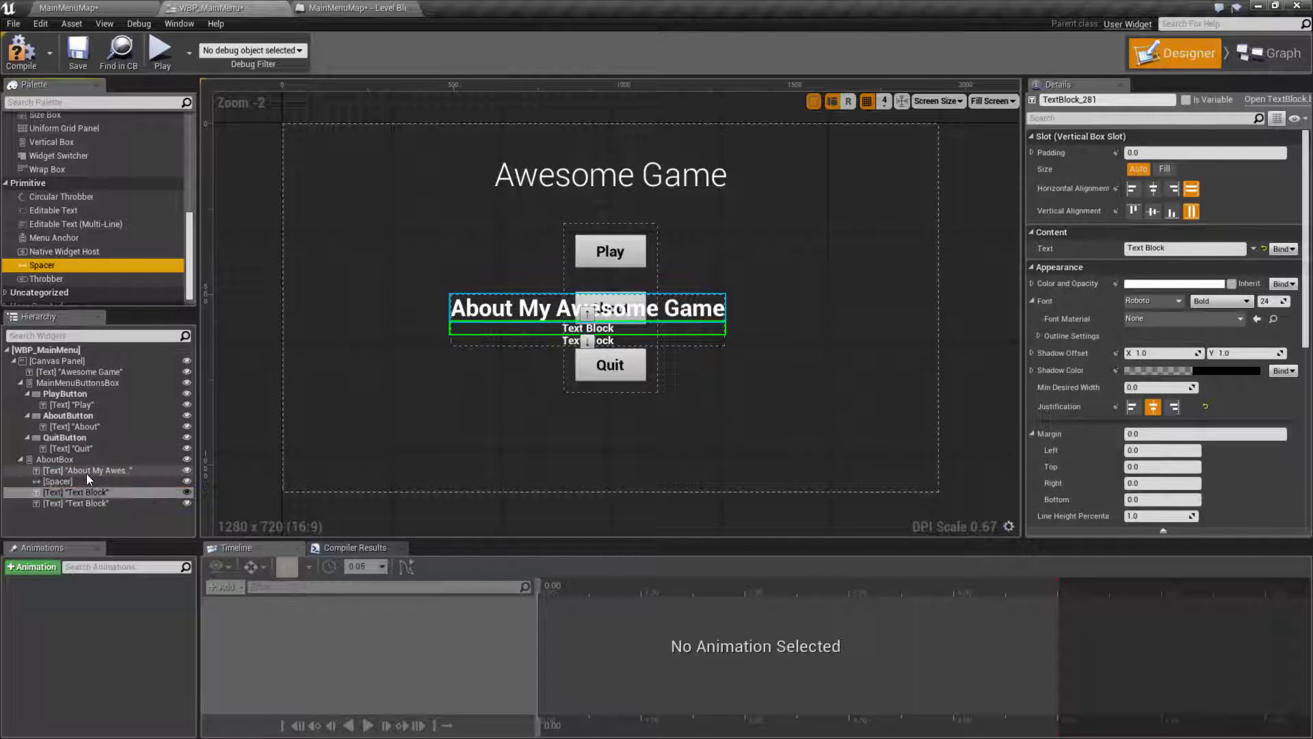
Set the Spacer's Y size to 25.
{"action": "left_click", "coordinate": [89, 481]}
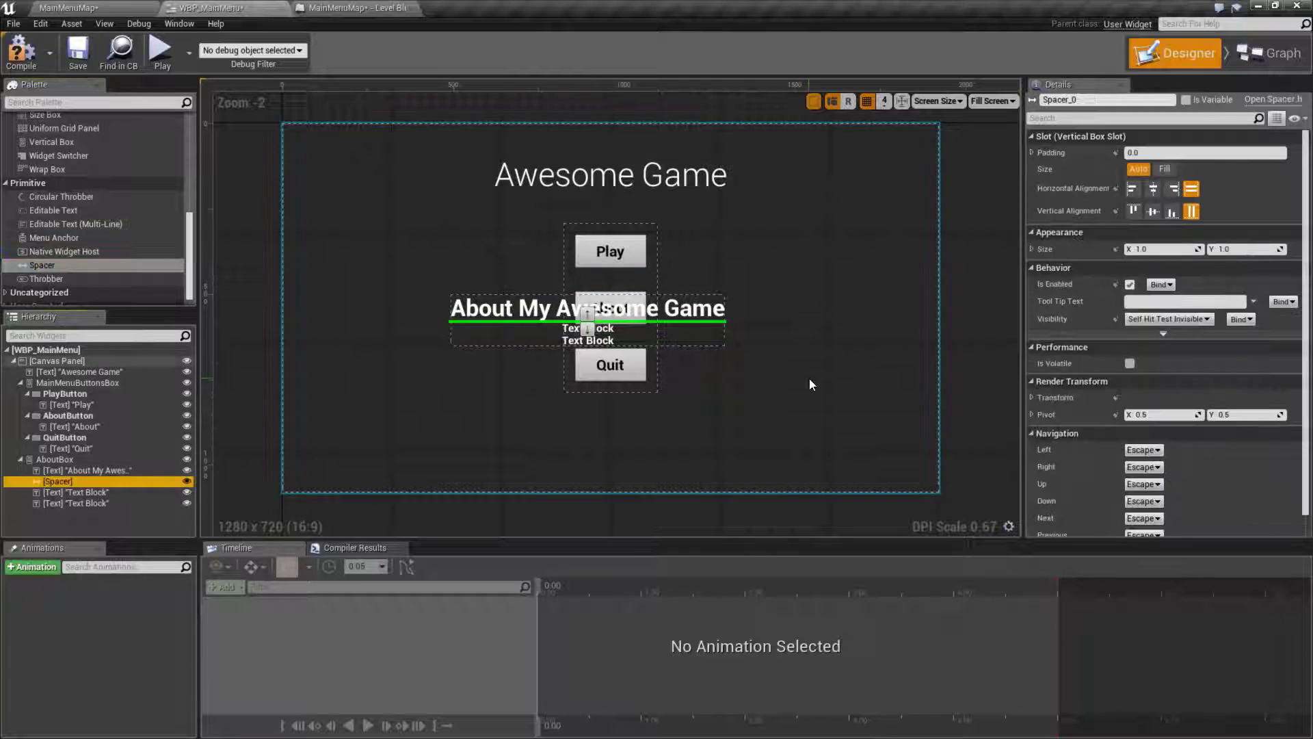
{"action": "left_click_drag", "start_coordinate": [1239, 249], "coordinate": [1246, 249]}
{"action": "left_click", "coordinate": [1239, 249]}
{"action": "type", "text": "25"}
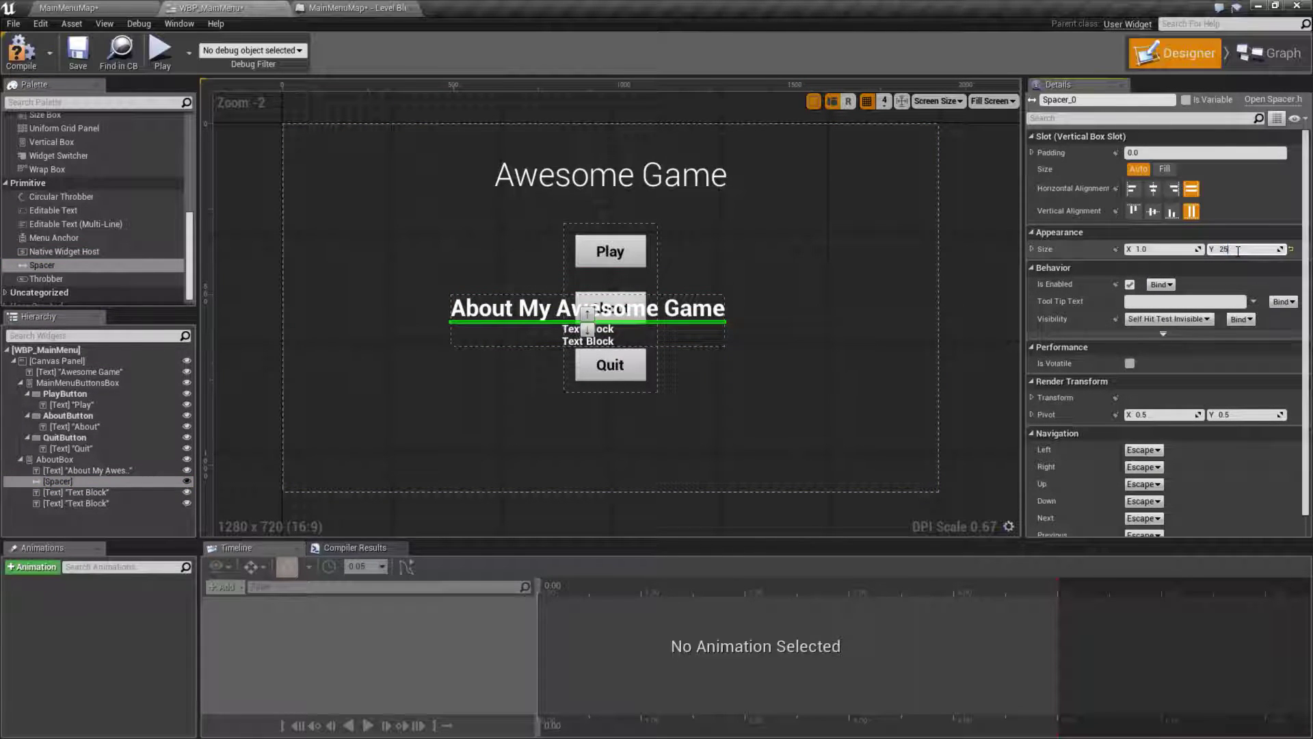
{"action": "key", "text": "Return"}
Set the text block below the heading's Spacer to "Thank you for playing my game. It was fun to create and I hope you enjoyed it".
{"action": "left_click", "coordinate": [686, 311]}
{"action": "left_click", "coordinate": [686, 314]}
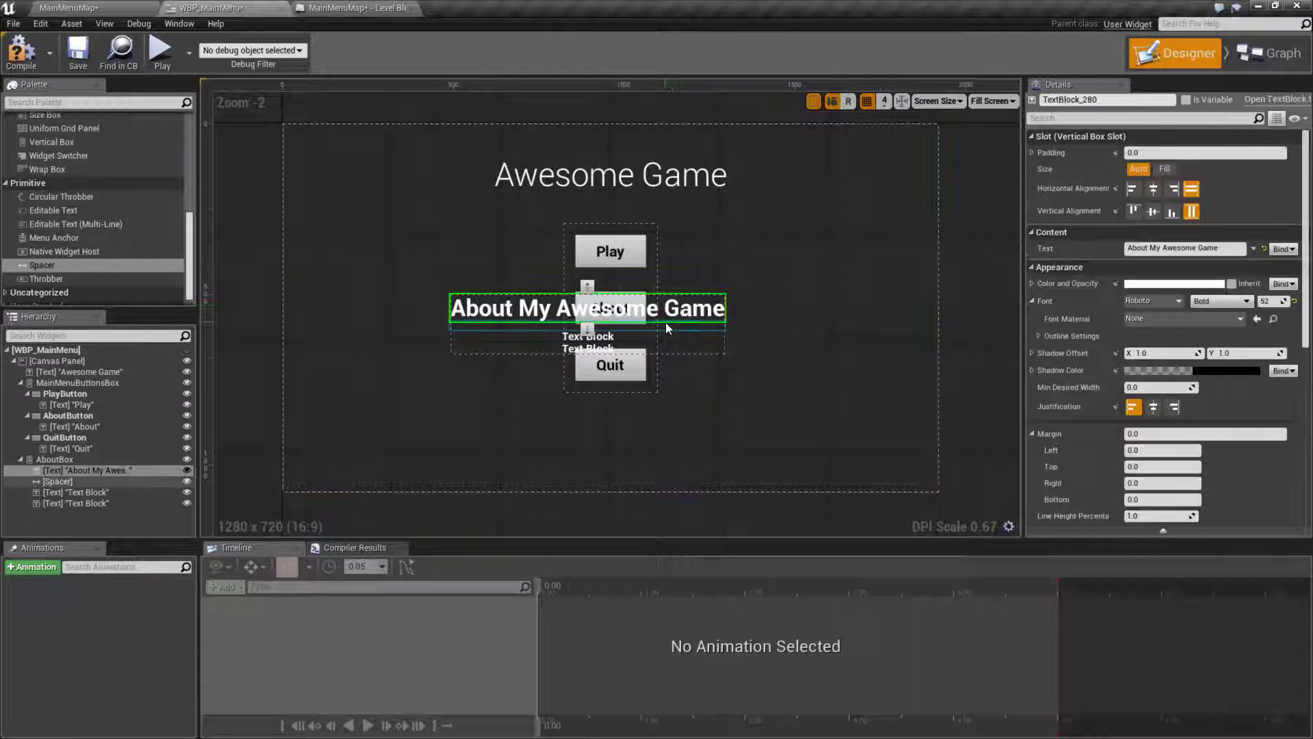
{"action": "left_click", "coordinate": [660, 337]}
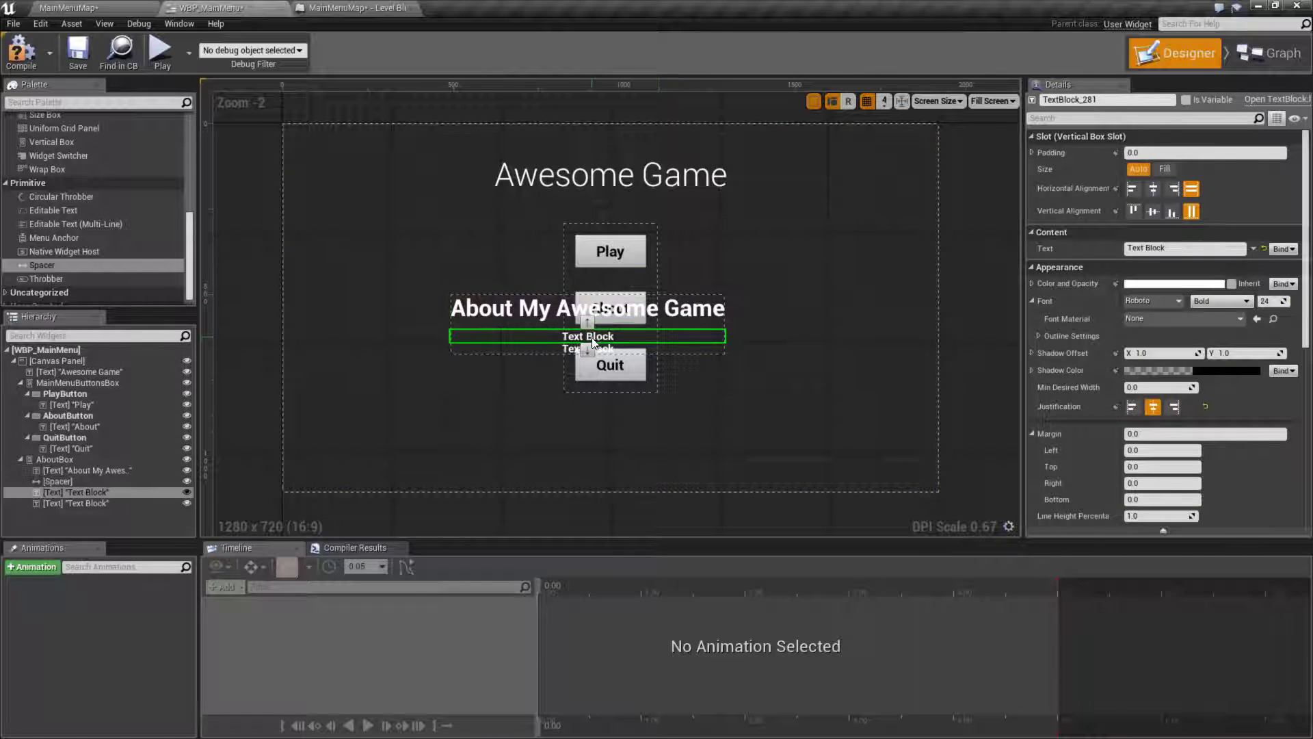
{"action": "left_click", "coordinate": [1136, 248]}
{"action": "type", "text": "Thank you for "}
{"action": "type", "text": "play"}
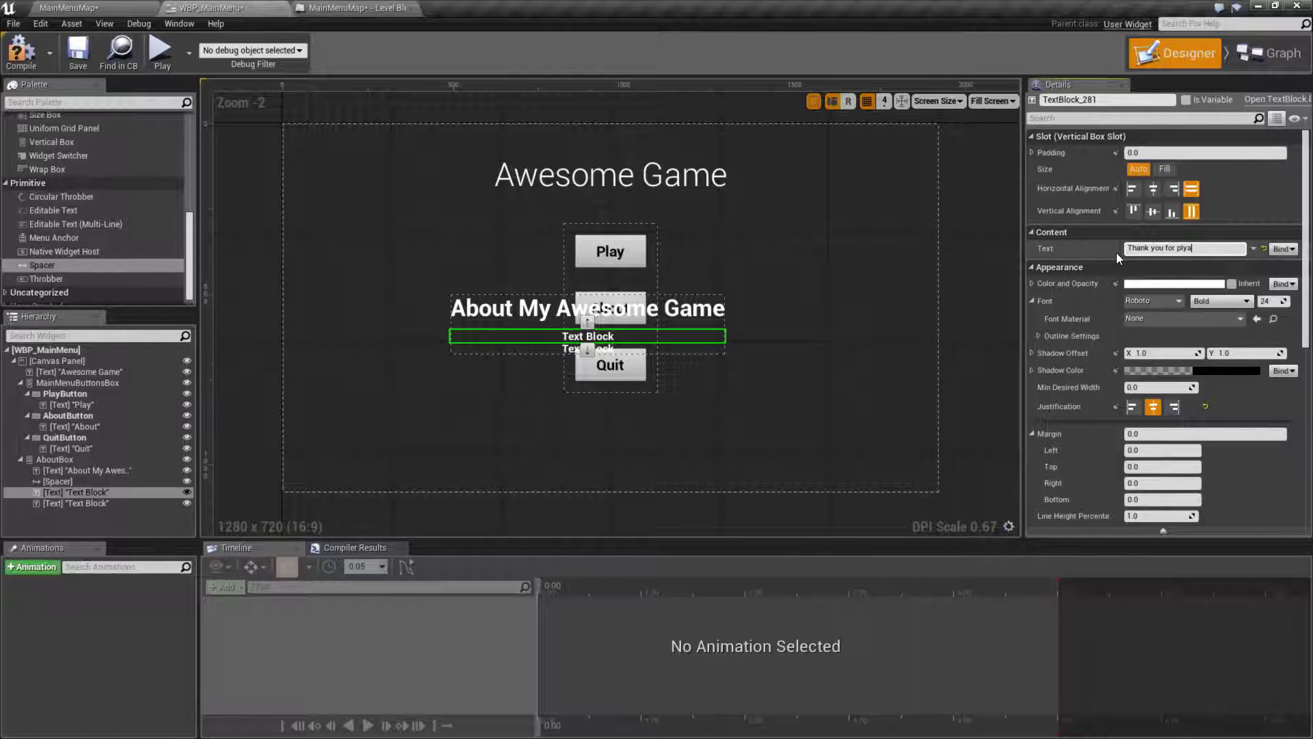
{"action": "type", "text": "ing my game.  It was fun to create and I hope you enjoyed it"}
{"action": "key", "text": "Return"}
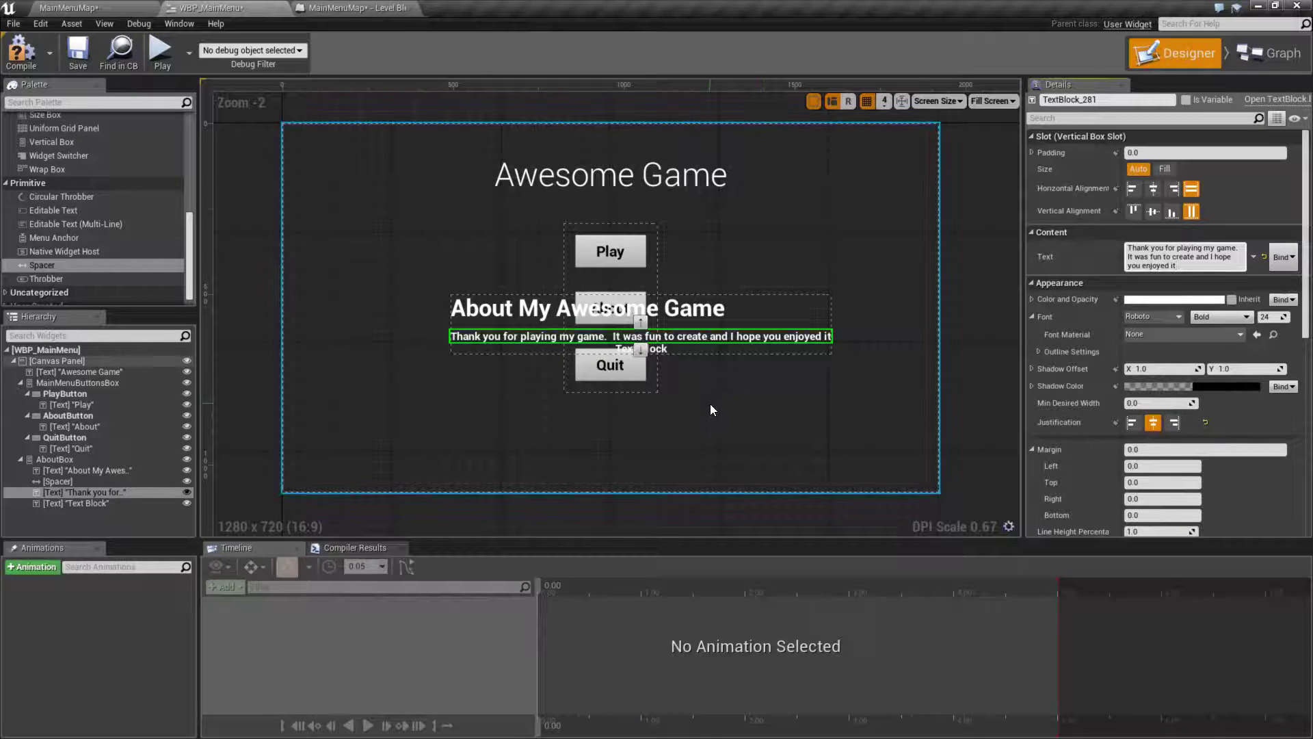
Enable Auto Wrap Text on the "Thank you for..." text and set Wrap Text At to 500.
{"action": "scroll", "coordinate": [1088, 441], "scroll_direction": "down", "scroll_amount": 5}
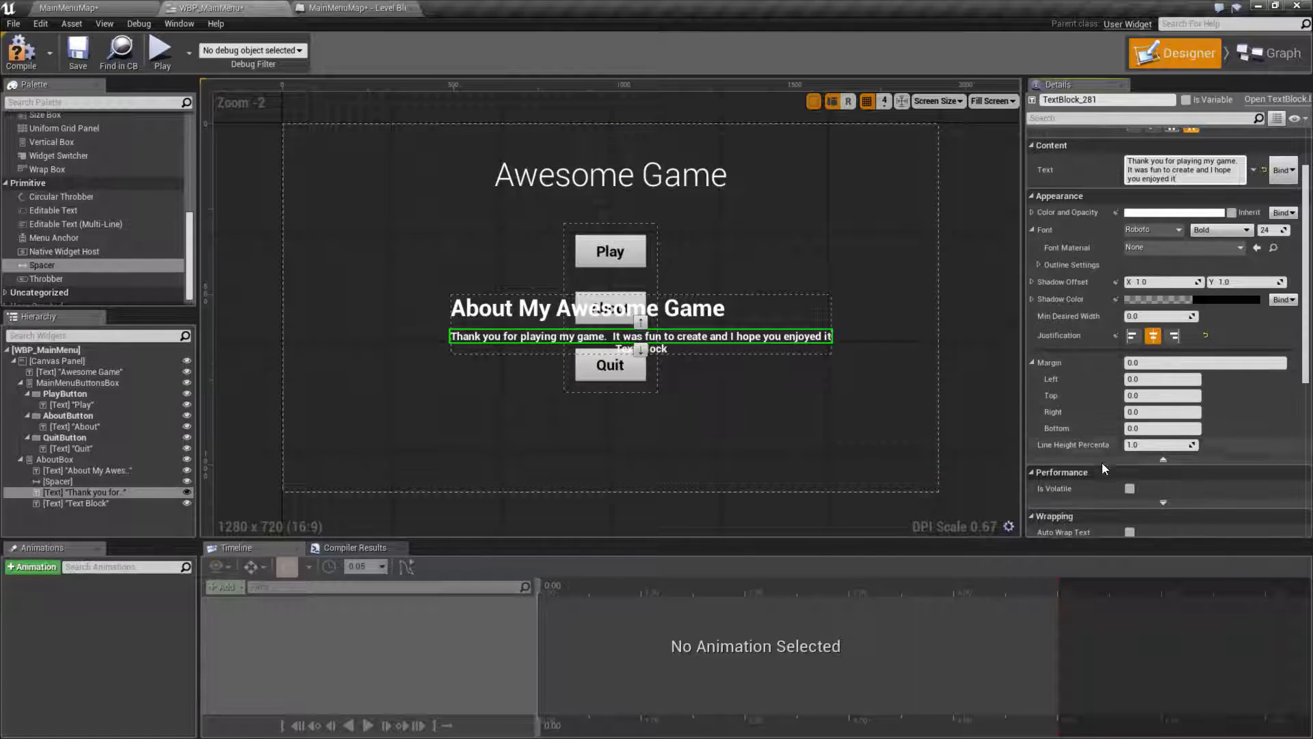
{"action": "left_click", "coordinate": [1130, 488]}
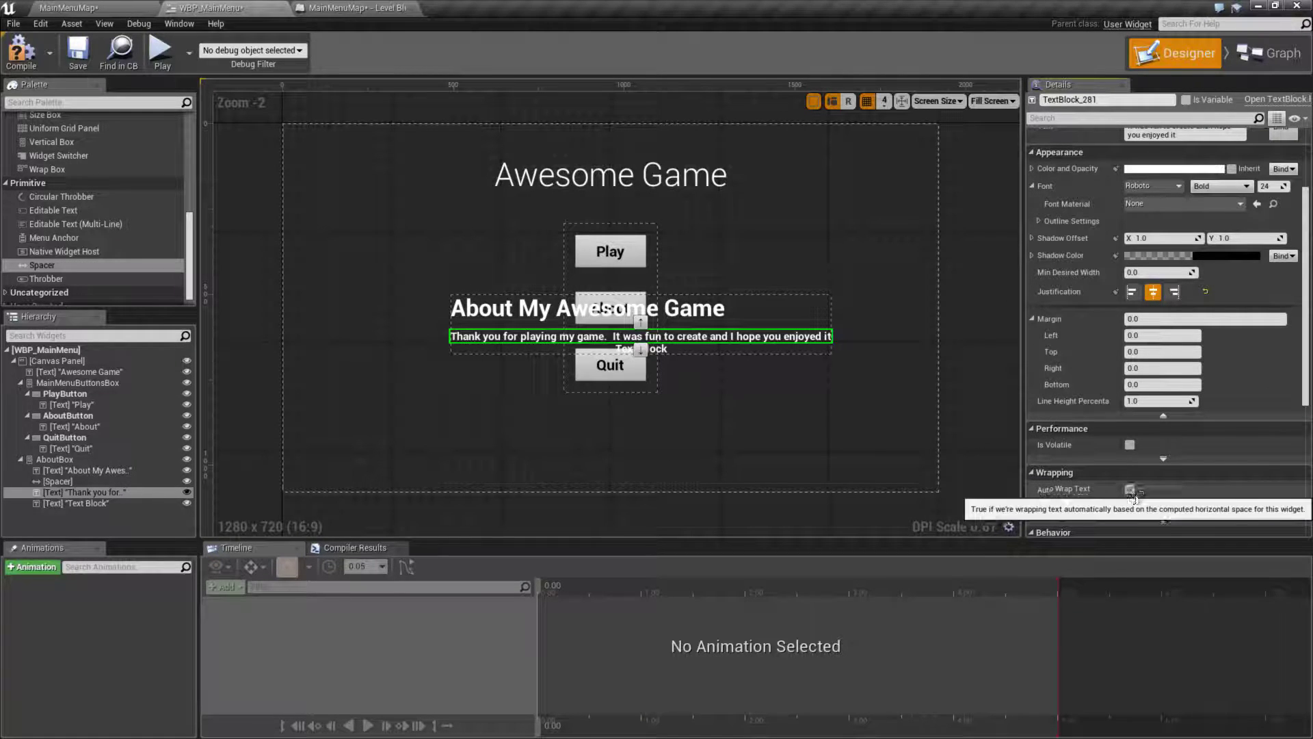
{"action": "left_click", "coordinate": [1153, 505]}
{"action": "type", "text": "500"}
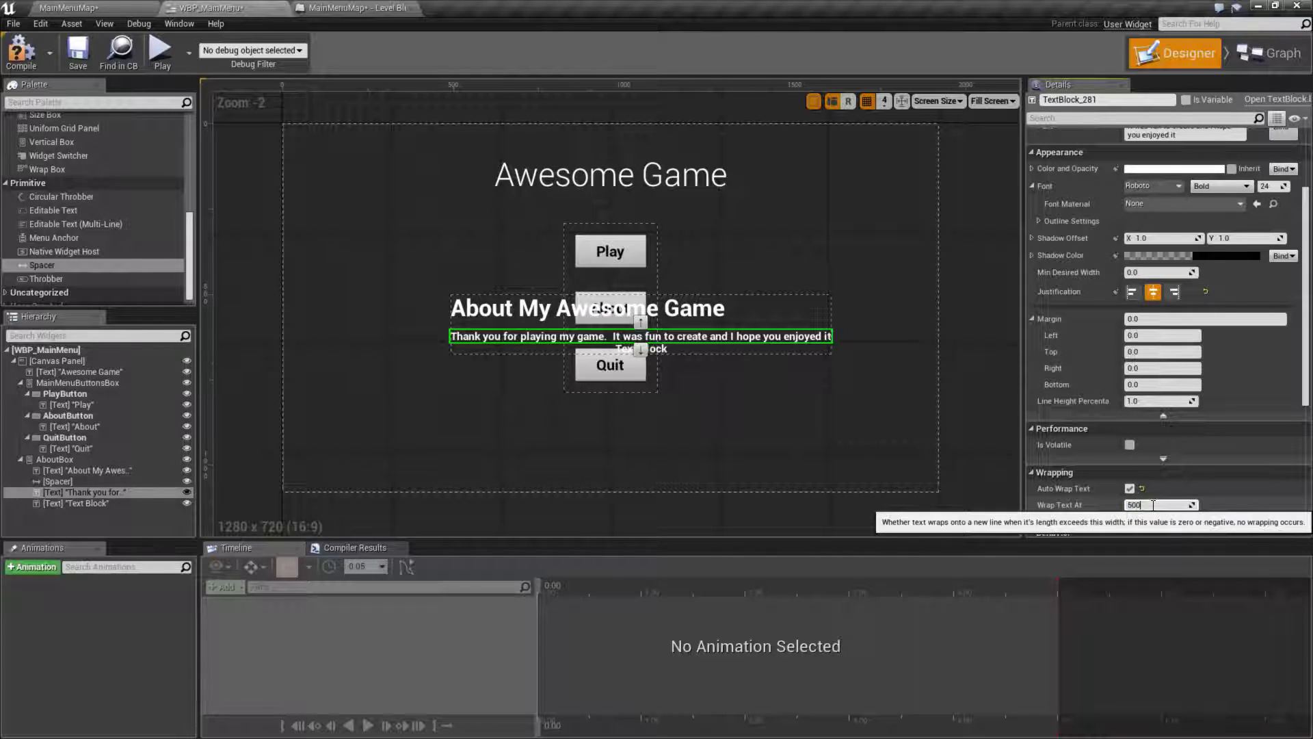
{"action": "key", "text": "Return"}
{"action": "left_click", "coordinate": [728, 394]}
{"action": "left_click", "coordinate": [603, 352]}
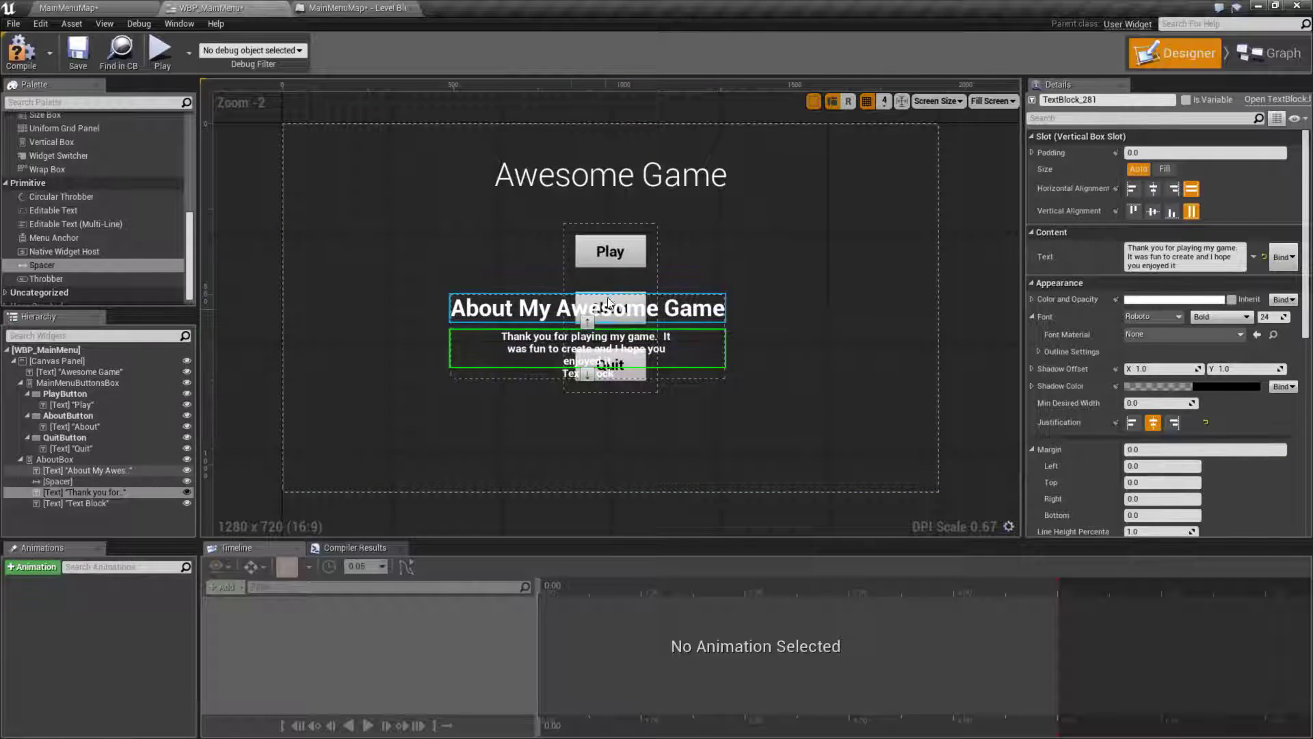
Copy the Spacer into AboutBox and place the copy between the "Thank you for..." text and the last text block.
{"action": "left_click", "coordinate": [571, 373]}
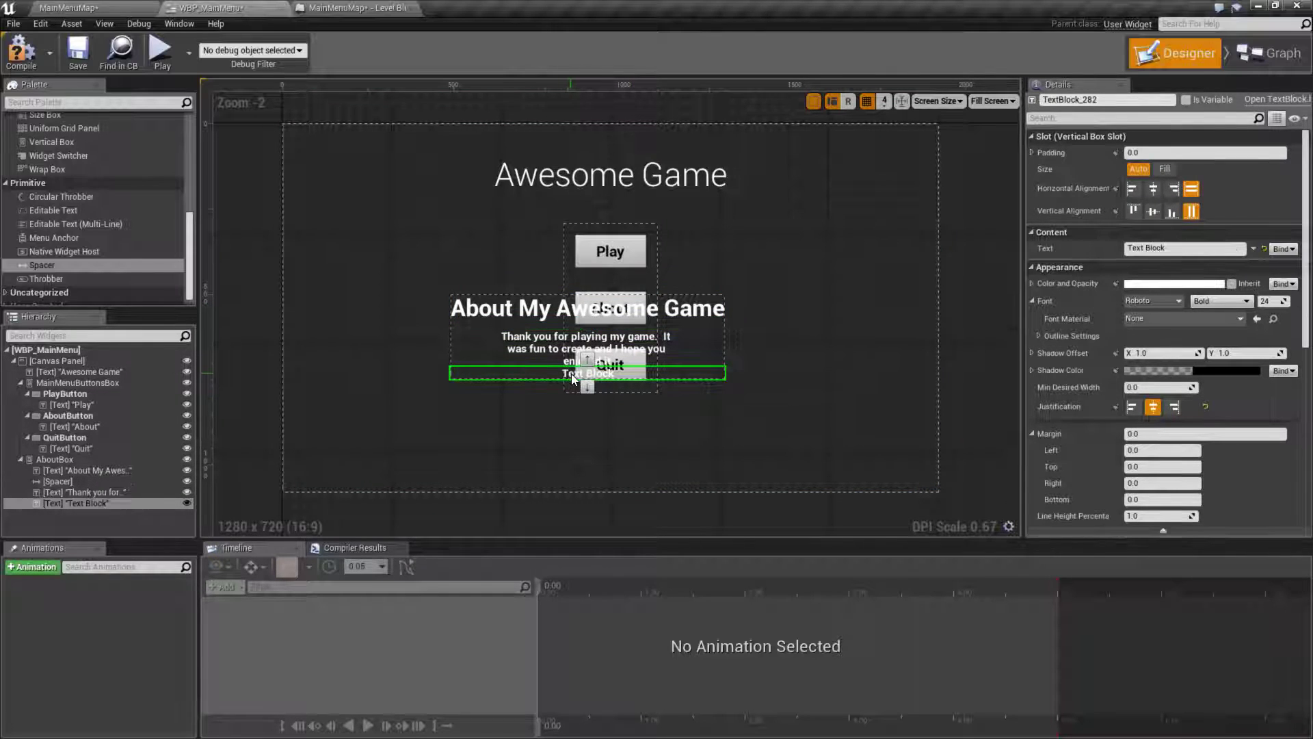
{"action": "left_click", "coordinate": [66, 481]}
{"action": "right_click", "coordinate": [61, 478]}
{"action": "left_click", "coordinate": [91, 511]}
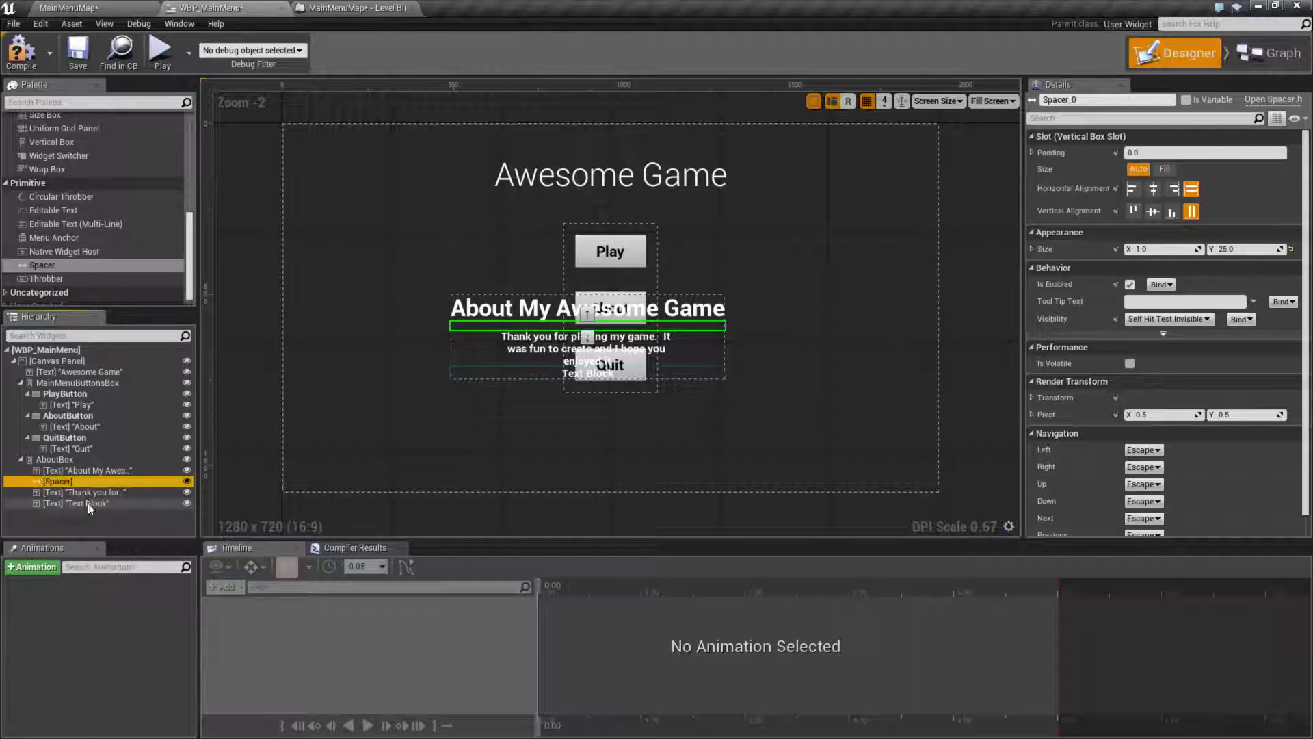
{"action": "right_click", "coordinate": [60, 459]}
{"action": "left_click", "coordinate": [92, 507]}
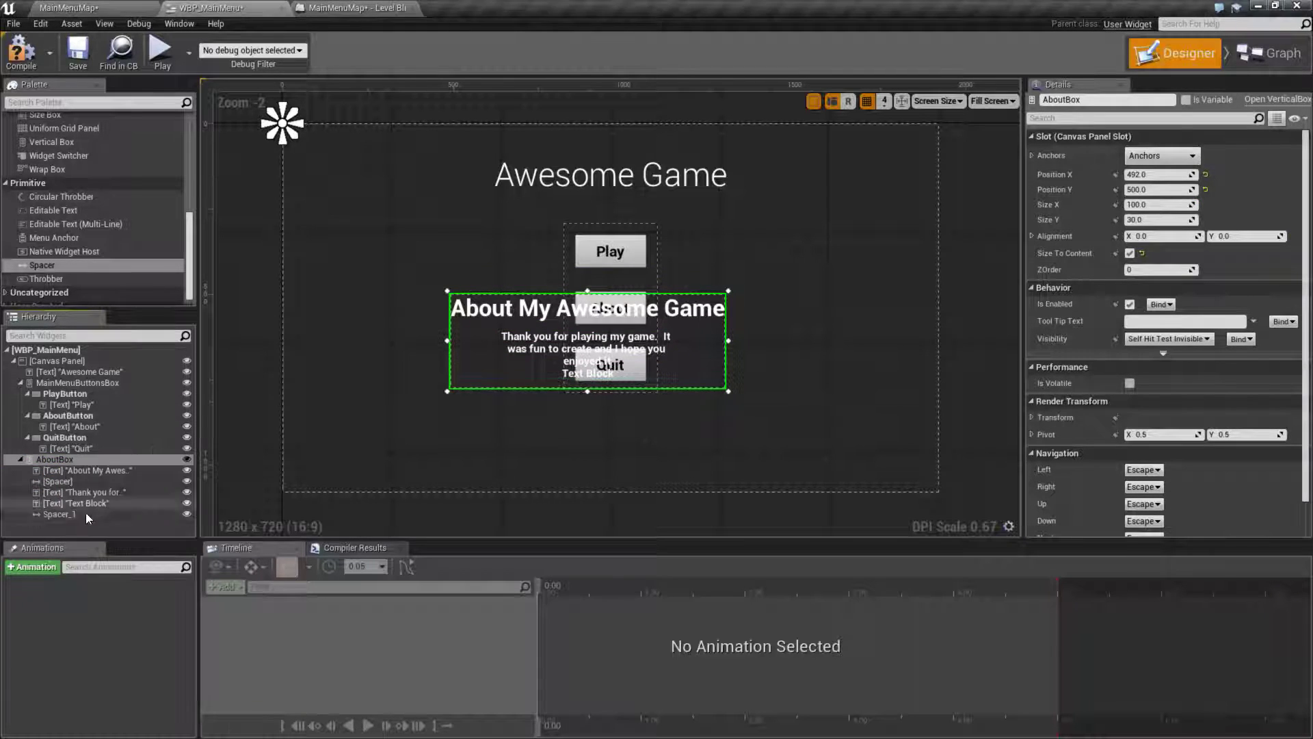
{"action": "left_click_drag", "start_coordinate": [71, 514], "coordinate": [76, 498]}
{"action": "left_click", "coordinate": [63, 483]}
{"action": "left_click", "coordinate": [66, 503]}
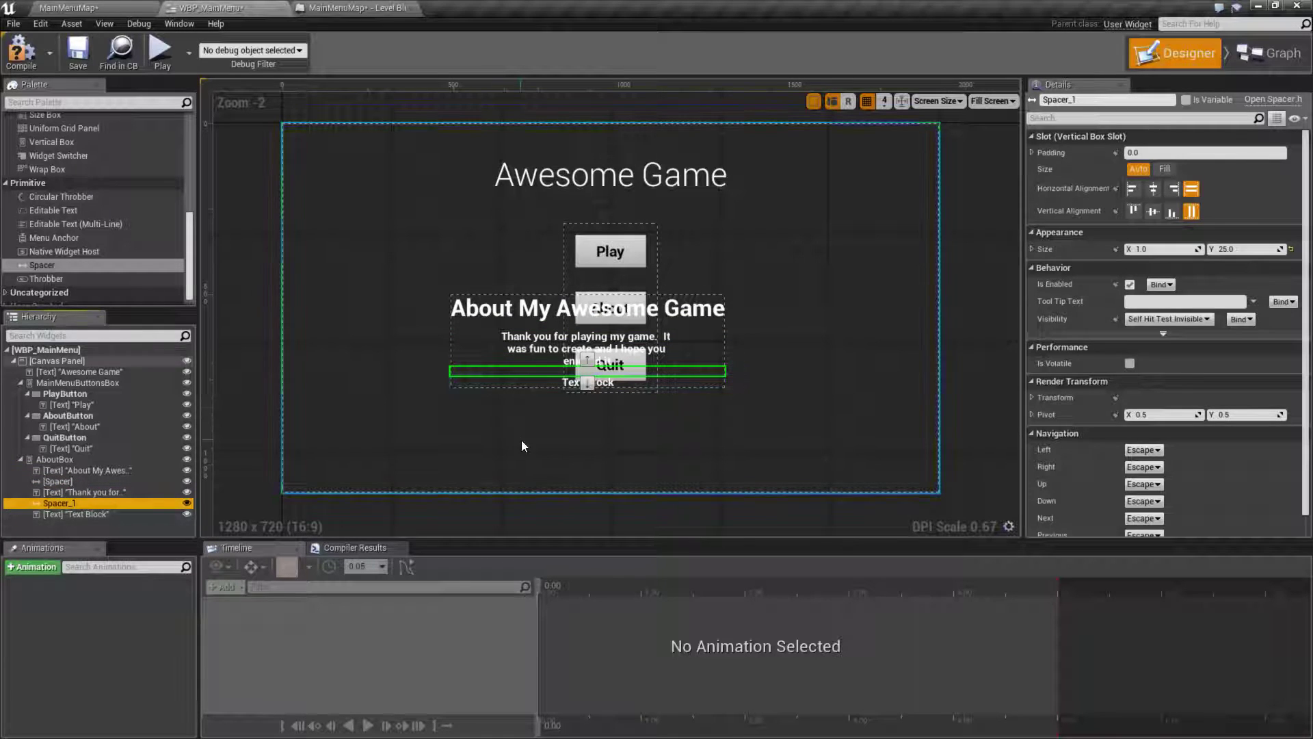
{"action": "left_click", "coordinate": [522, 440]}
{"action": "left_click", "coordinate": [538, 326]}
{"action": "left_click", "coordinate": [524, 370]}
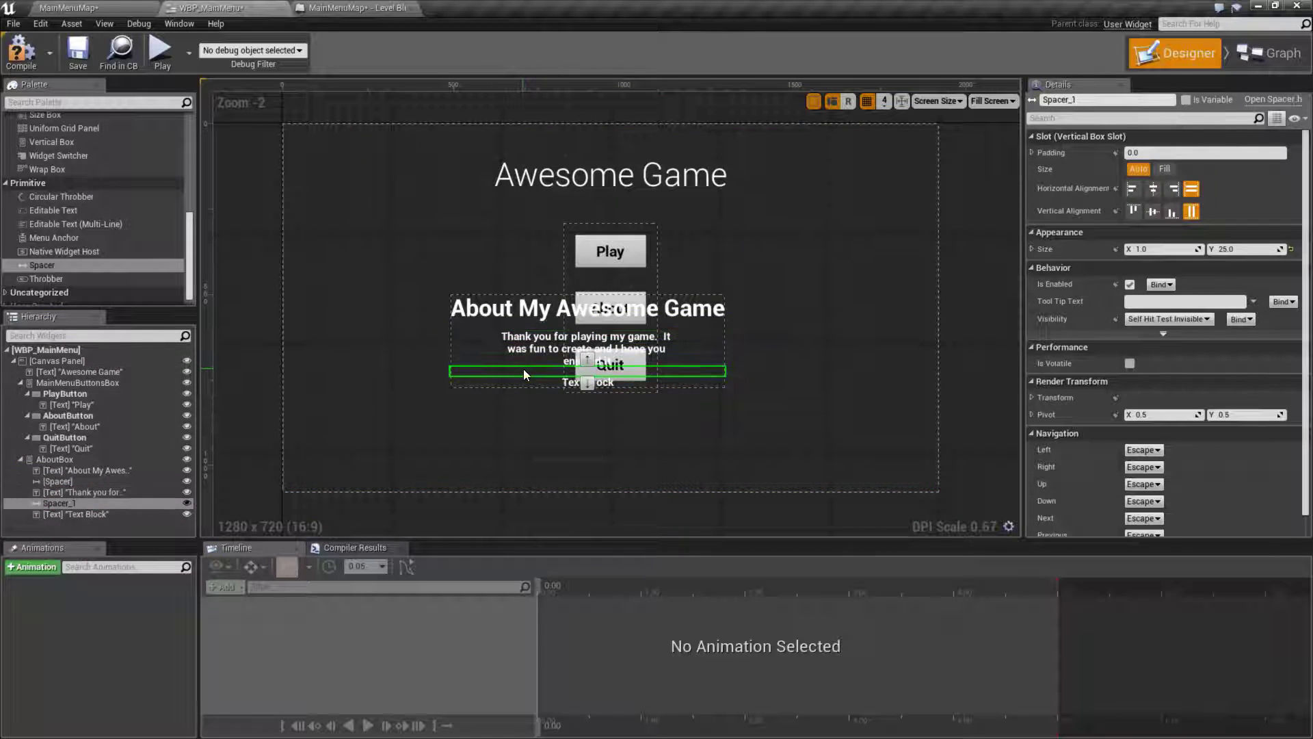
Change the last text block in AboutBox to a dash followed by the author's first name and an exclamation mark, with right justification.
{"action": "left_click", "coordinate": [564, 421]}
{"action": "left_click", "coordinate": [604, 383]}
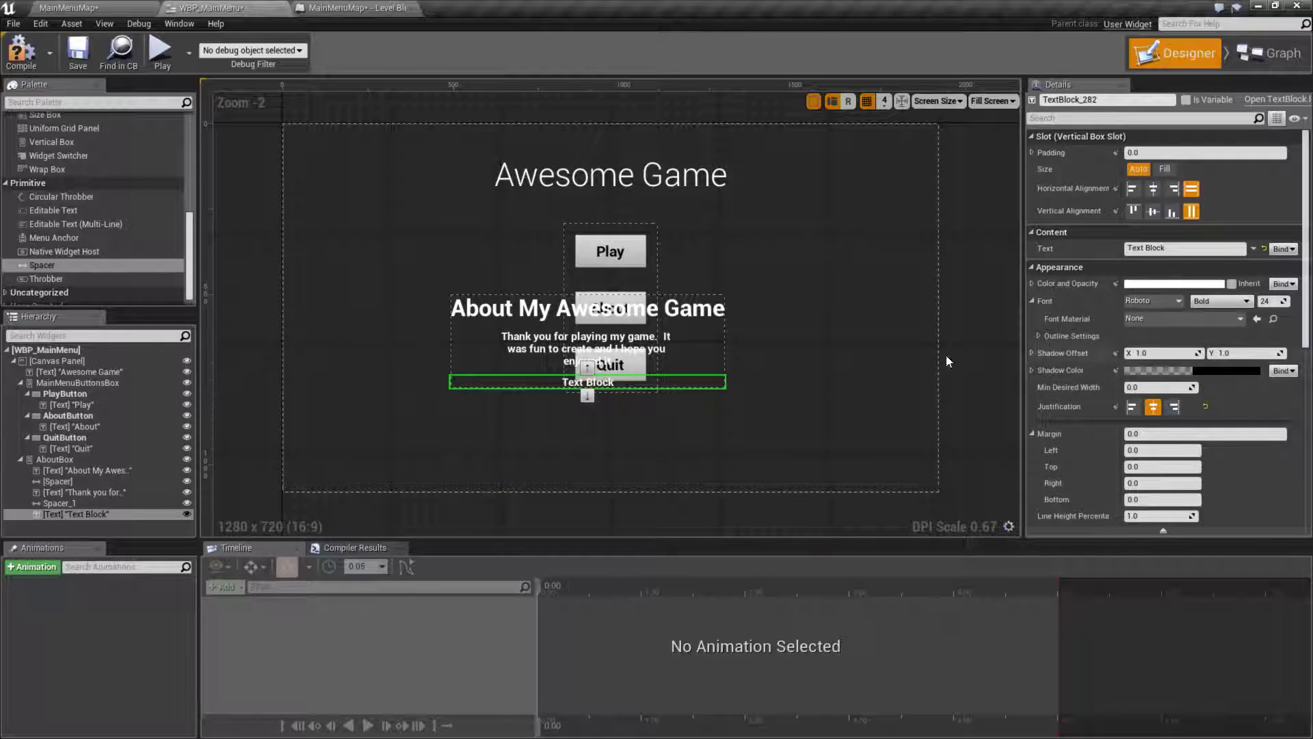
{"action": "left_click", "coordinate": [1183, 249]}
{"action": "type", "text": "M"}
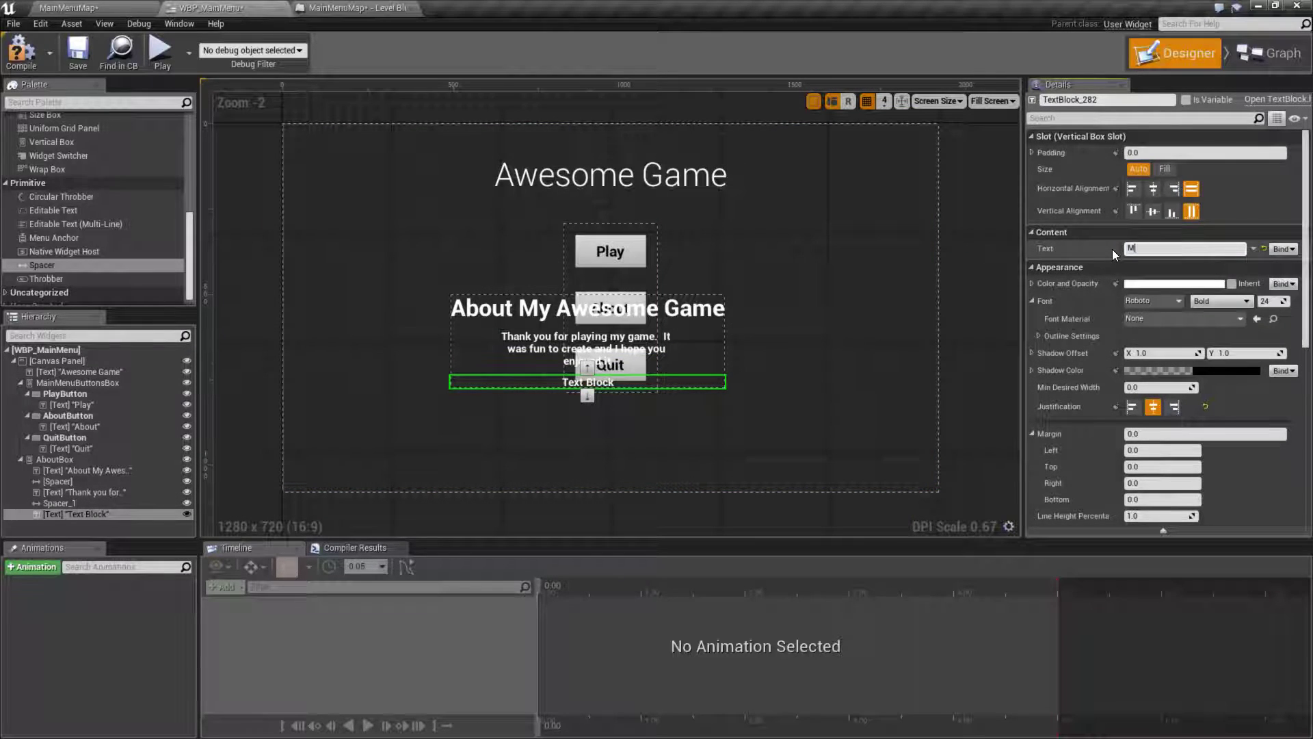
{"action": "type", "text": "Mathew!"}
{"action": "key", "text": "Return"}
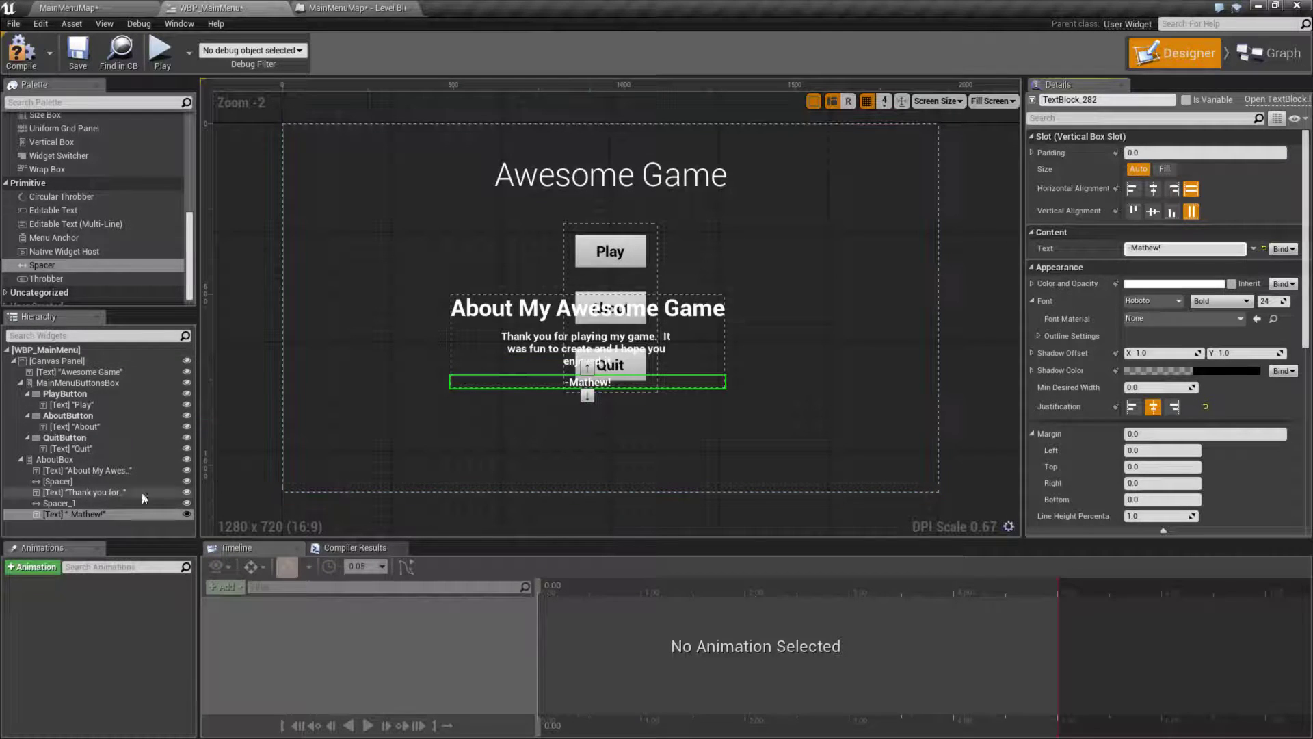
{"action": "left_click", "coordinate": [1174, 407]}
{"action": "left_click", "coordinate": [926, 401]}
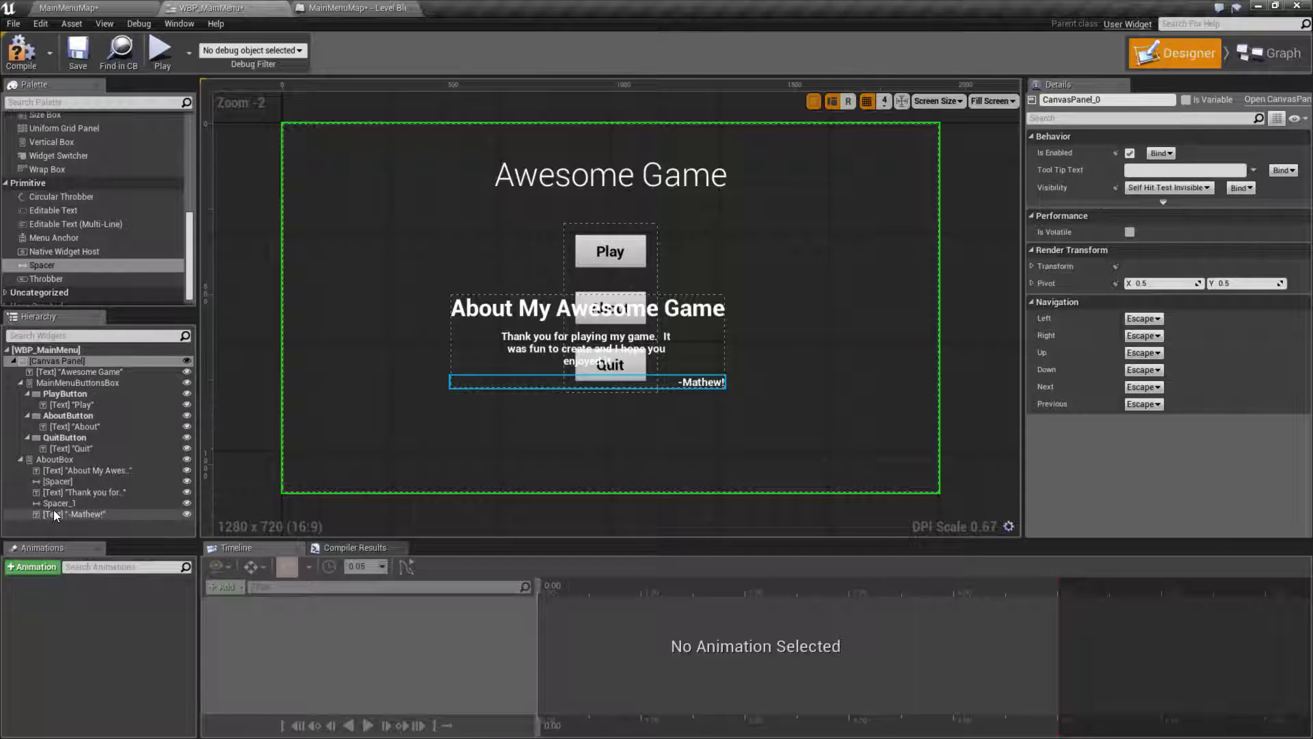
Wrap AboutBox with a Border.
{"action": "left_click", "coordinate": [56, 459]}
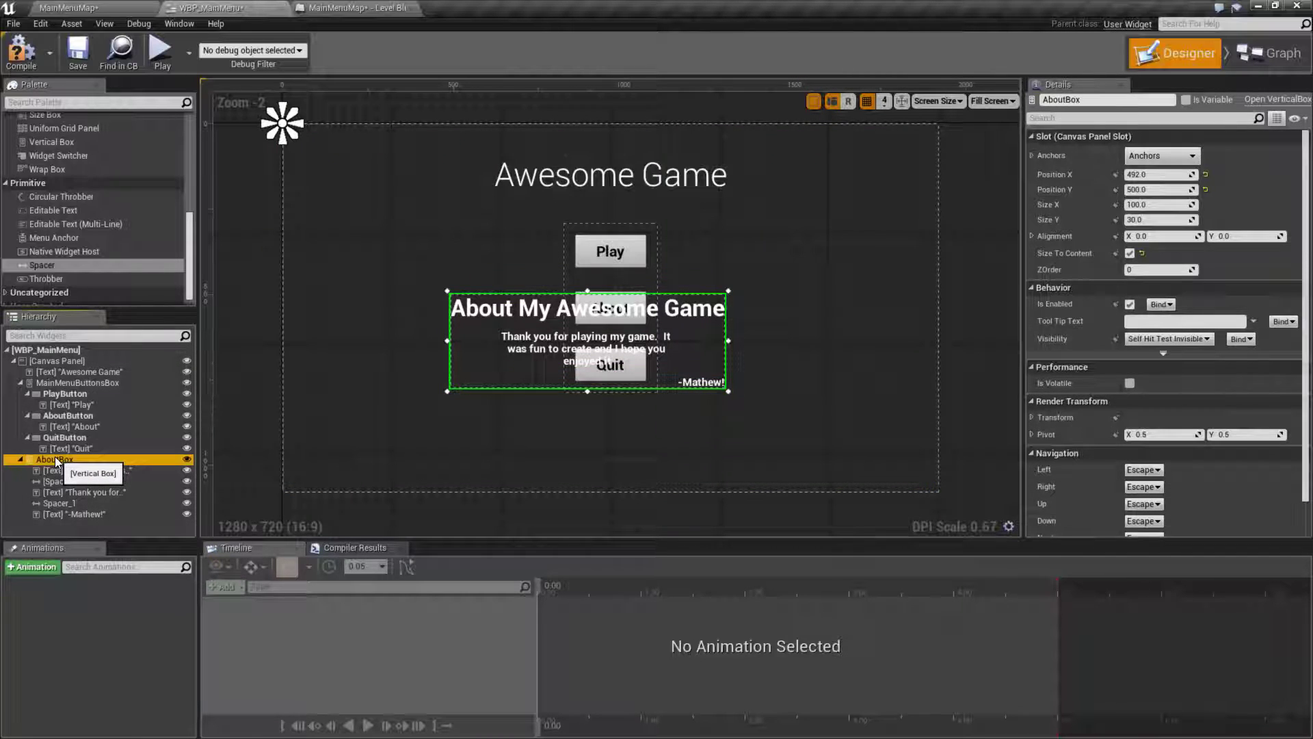
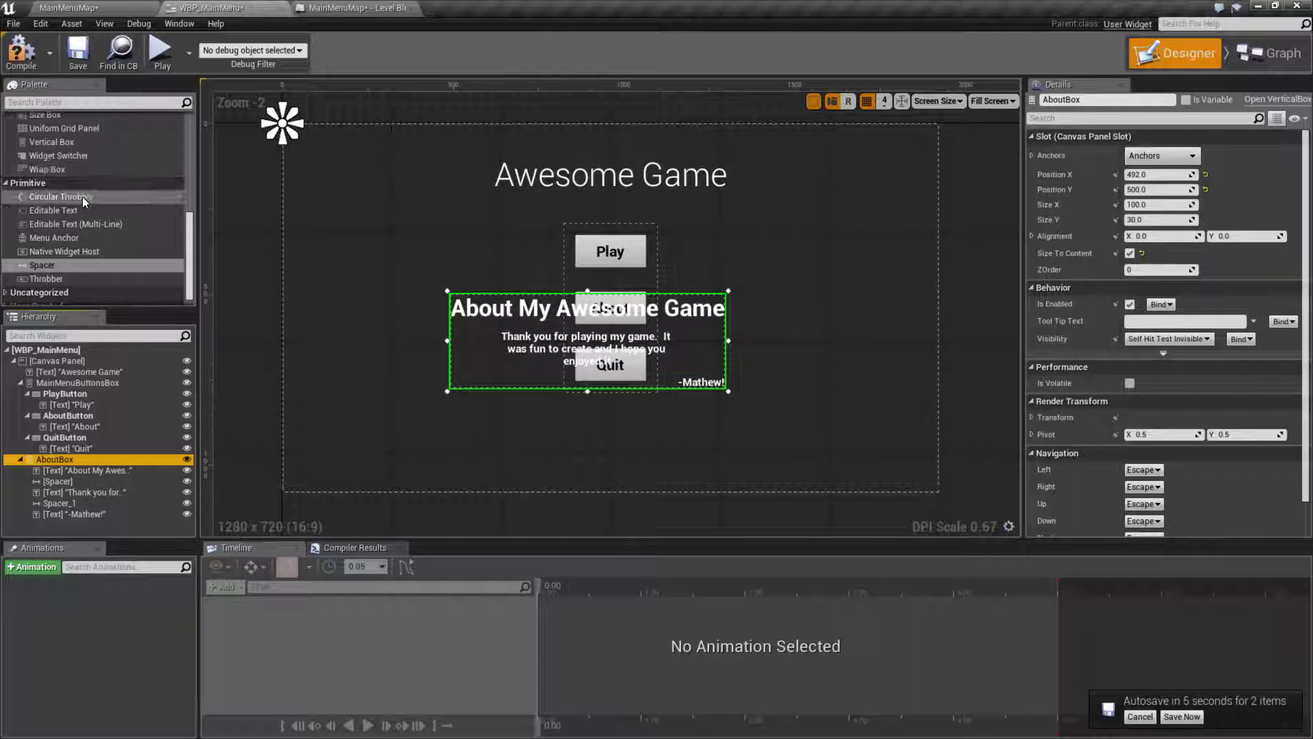
{"action": "scroll", "coordinate": [82, 197], "scroll_direction": "up", "scroll_amount": 4}
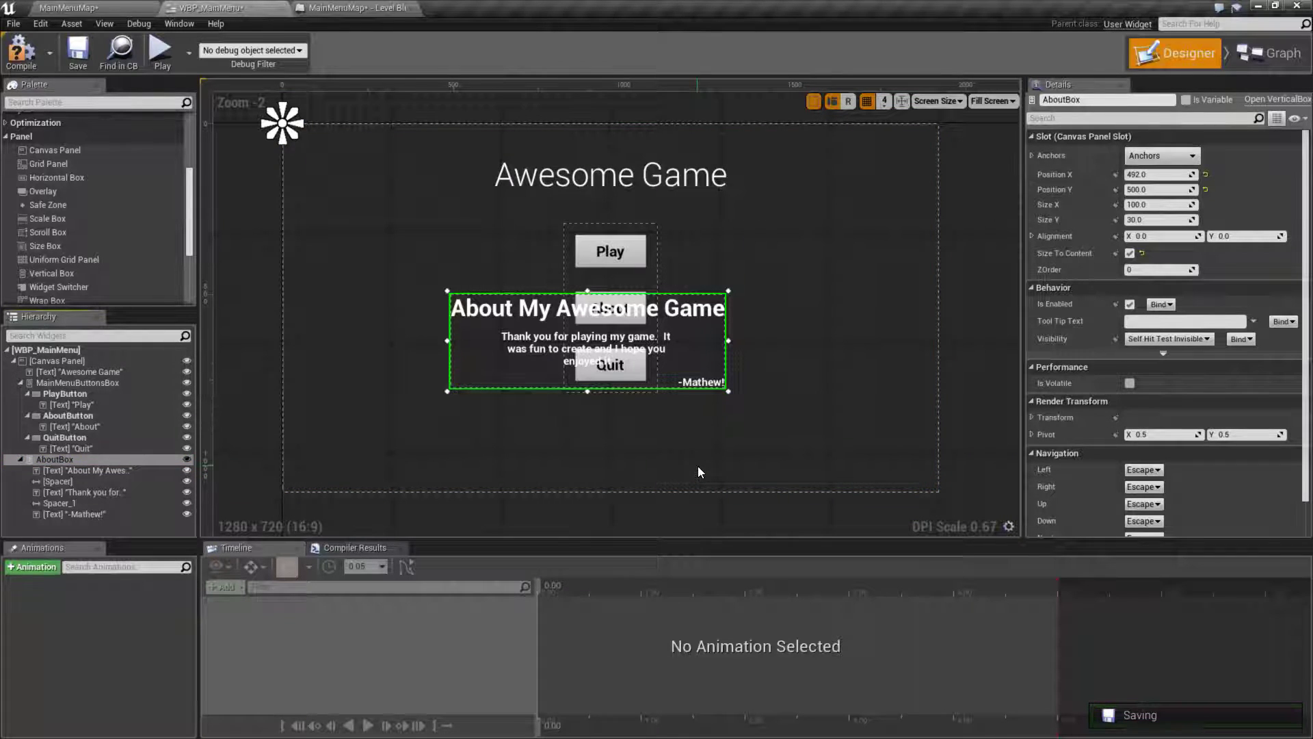
{"action": "right_click", "coordinate": [61, 459]}
{"action": "mouse_move", "coordinate": [97, 558]}
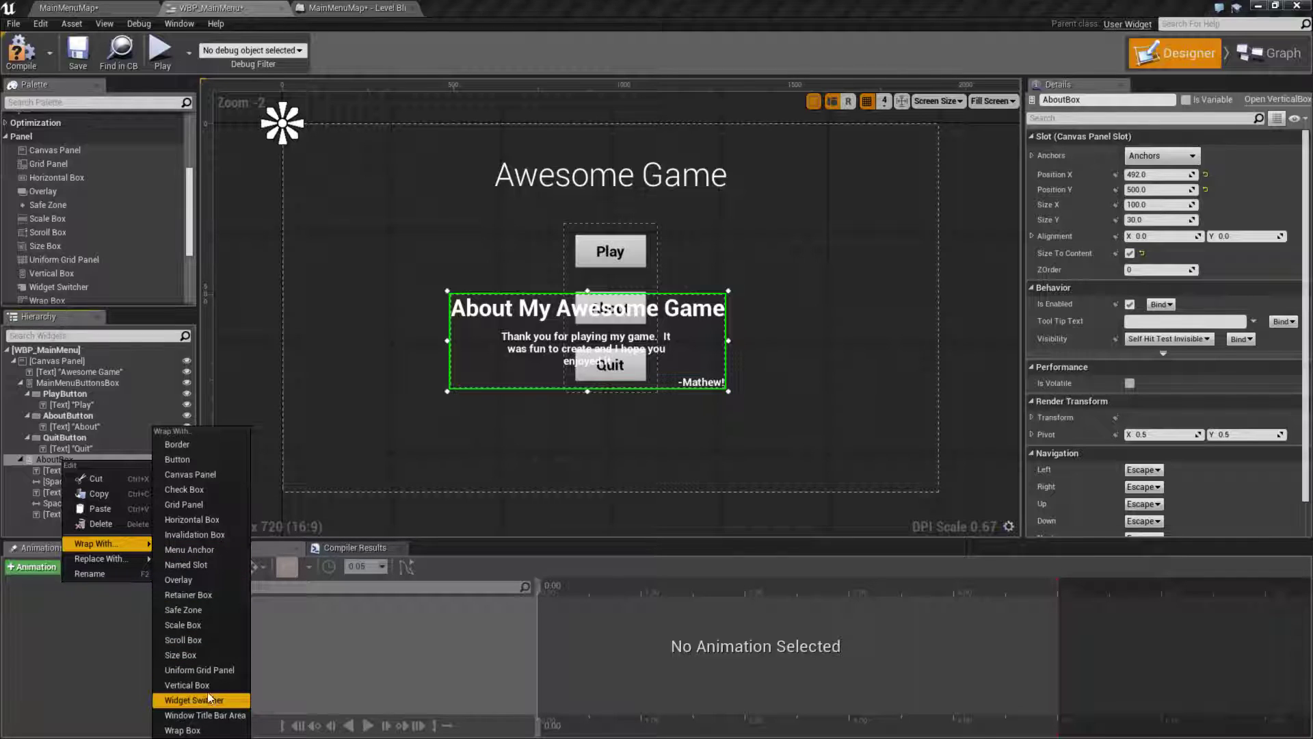
{"action": "left_click", "coordinate": [177, 446]}
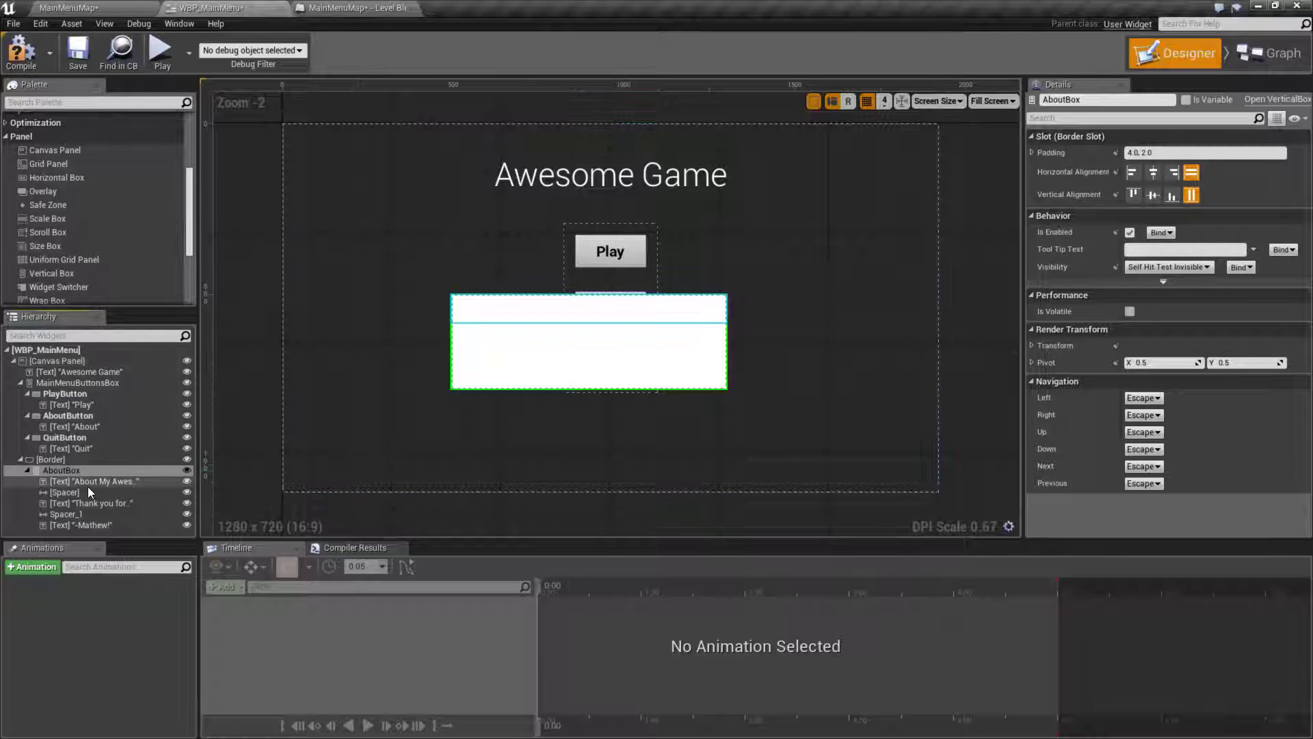
Set the Brush Color of the Border around AboutBox to black.
{"action": "left_click", "coordinate": [58, 461]}
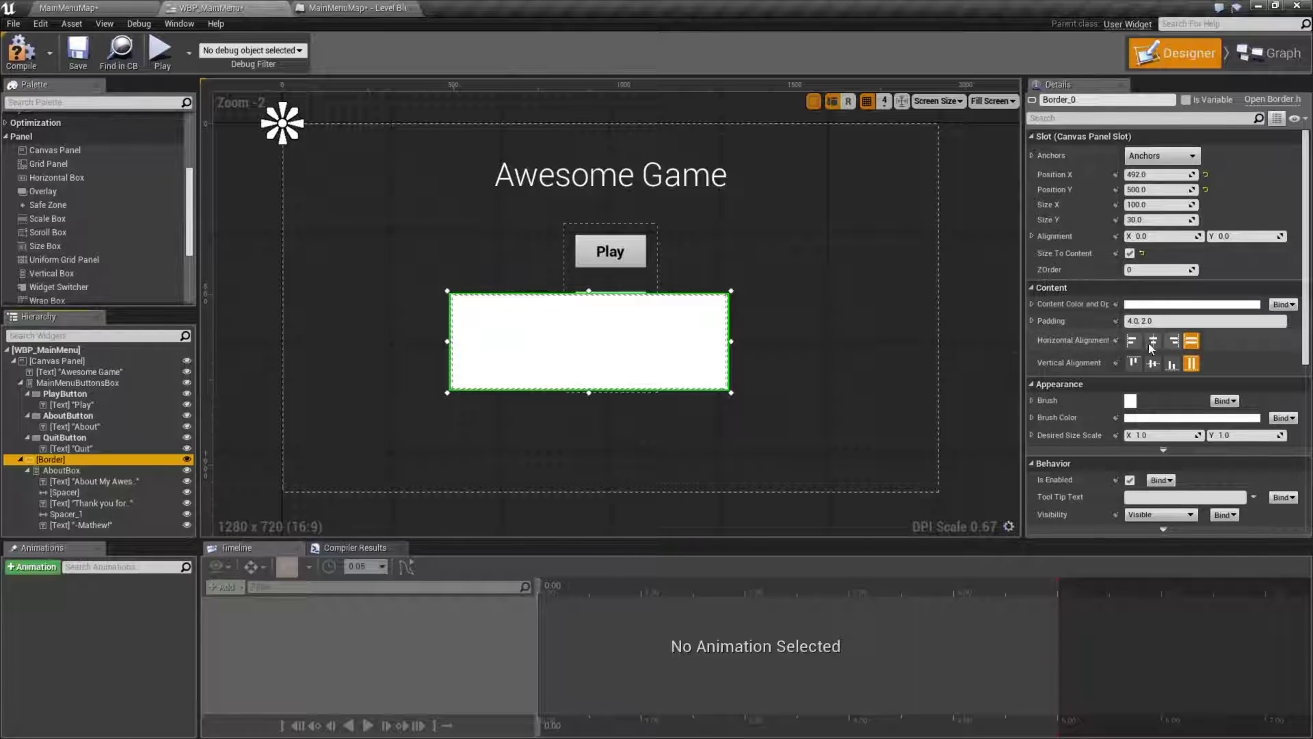
{"action": "left_click", "coordinate": [1139, 419]}
{"action": "left_click_drag", "start_coordinate": [1046, 478], "coordinate": [1039, 551]}
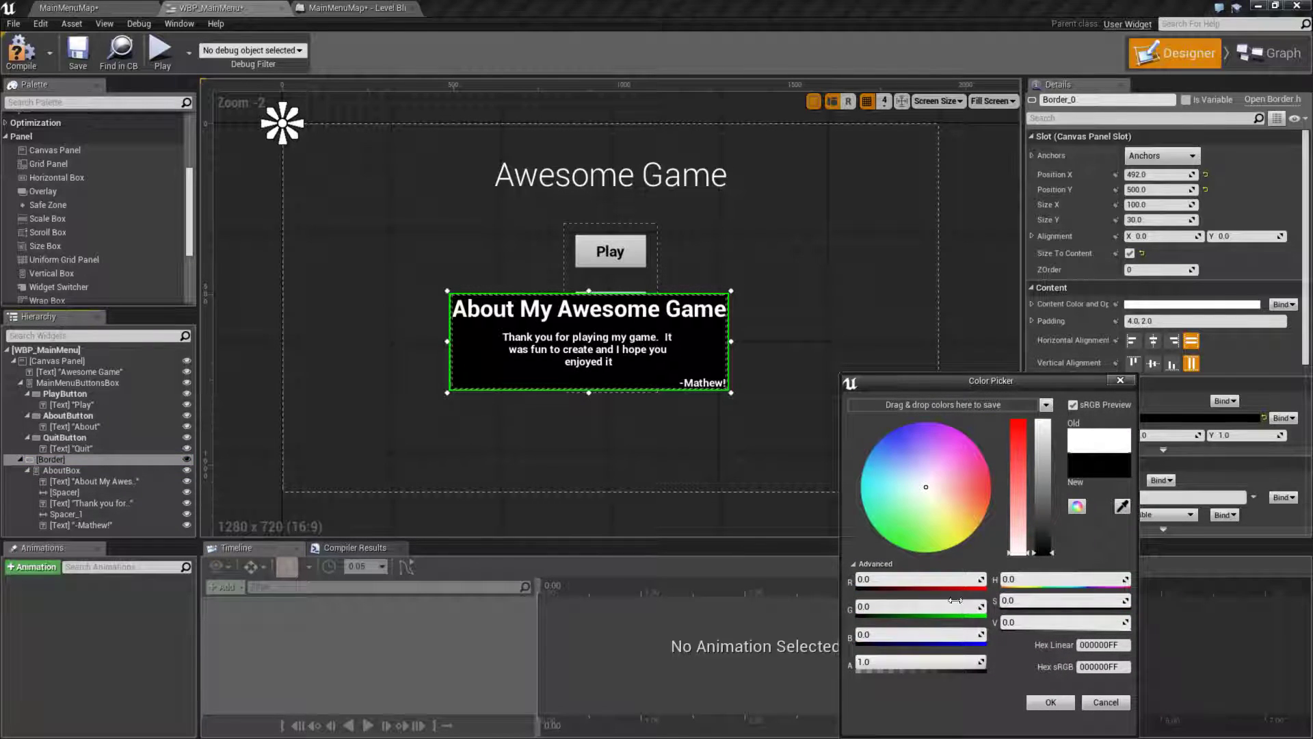
Try an alpha of 0.7 on the Border's brush color and set it back to 1.
{"action": "left_click", "coordinate": [905, 663]}
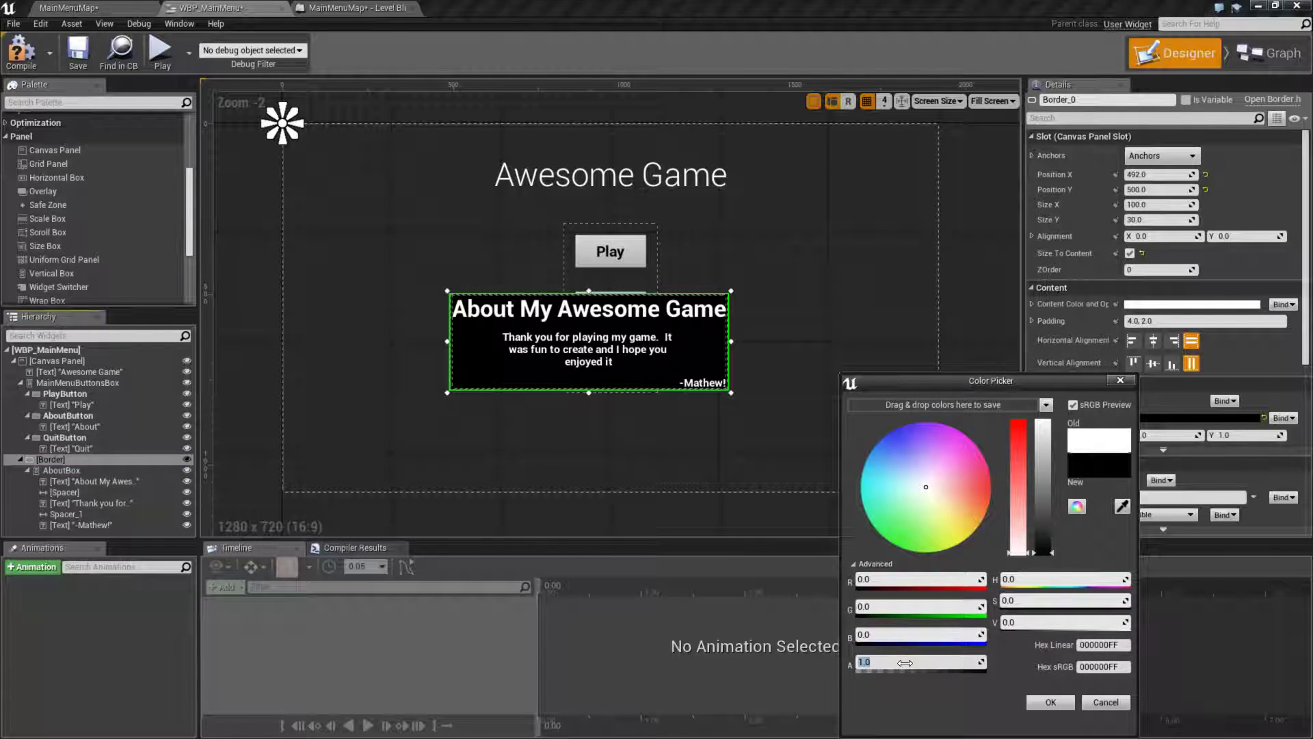
{"action": "key", "text": "Return"}
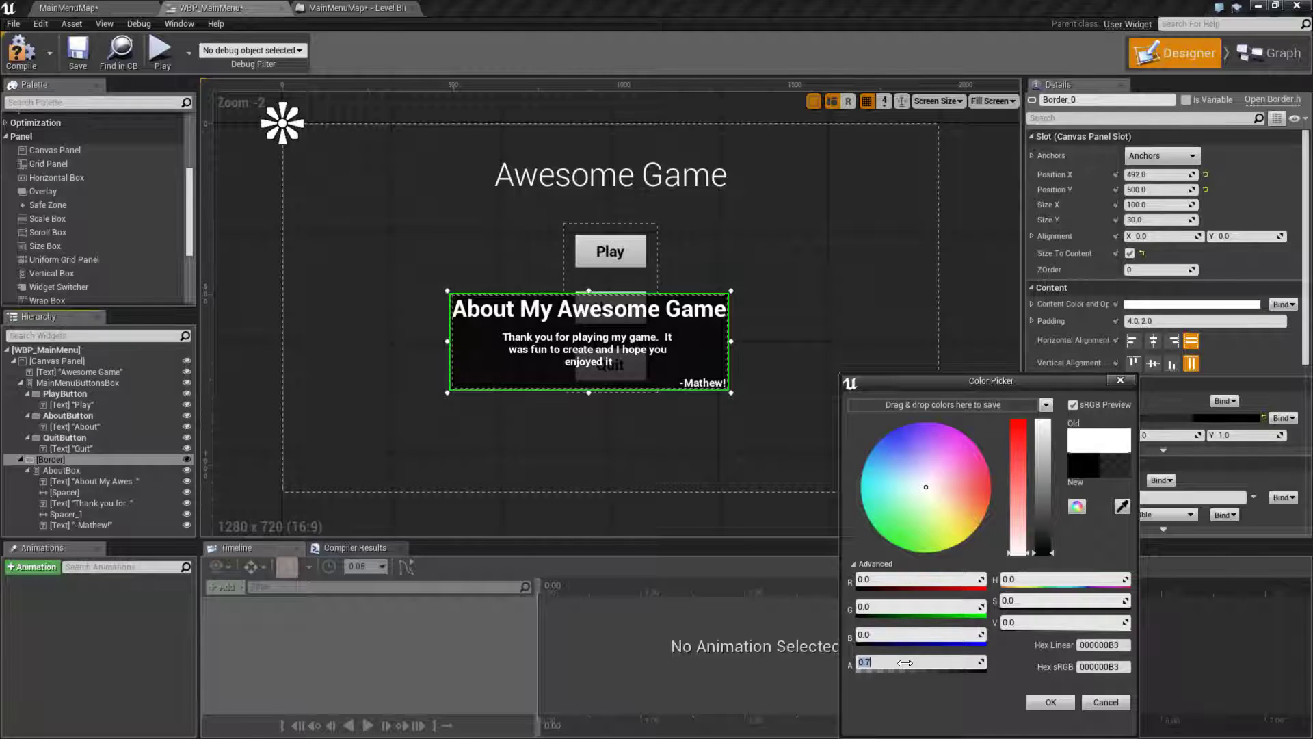
{"action": "type", "text": "1"}
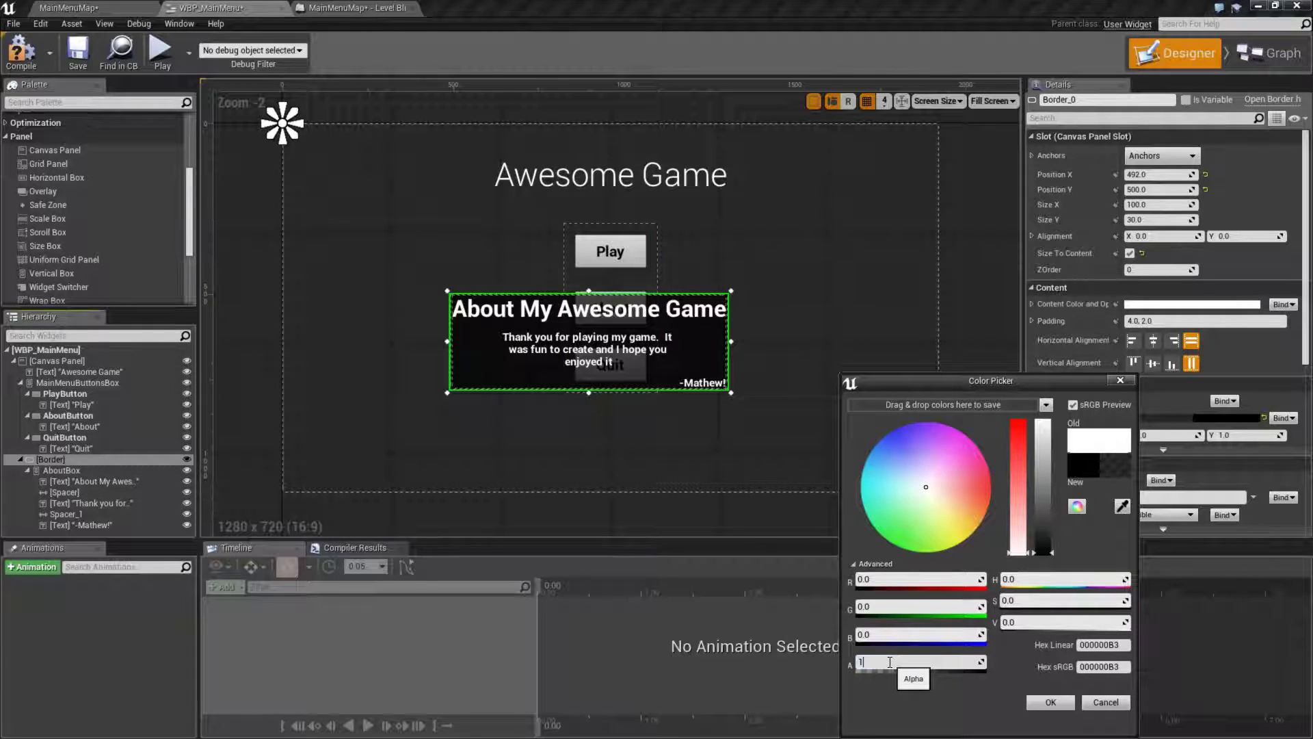
{"action": "key", "text": "Return"}
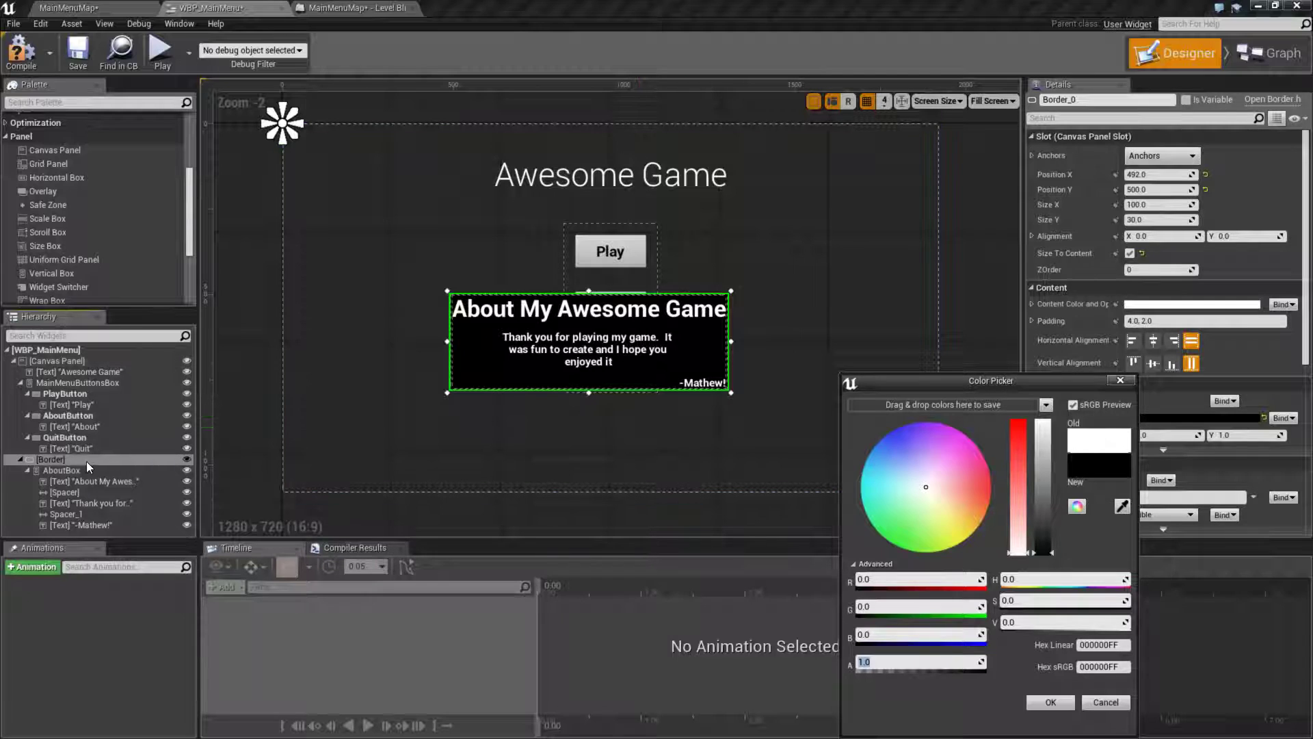
Close the color picker and rename the Border around AboutBox to AboutBorder.
{"action": "left_click", "coordinate": [65, 462]}
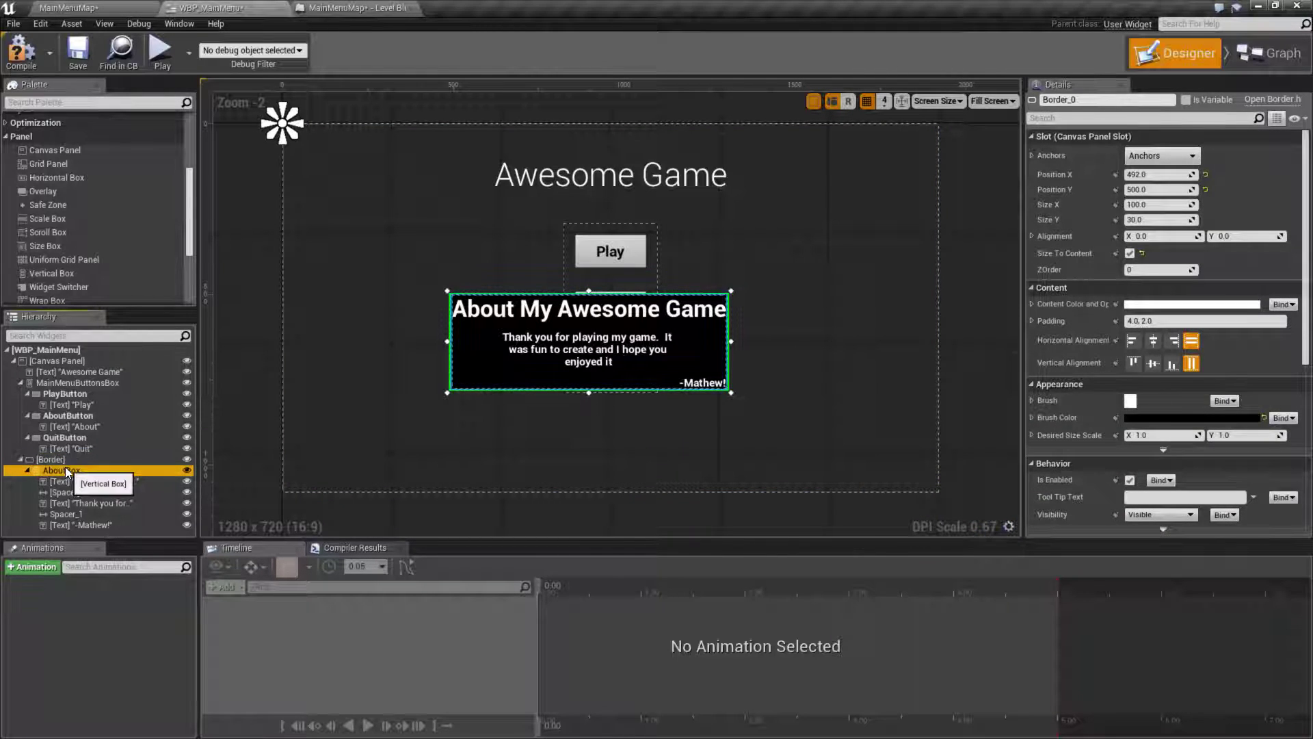
{"action": "left_click", "coordinate": [62, 470]}
{"action": "left_click", "coordinate": [492, 478]}
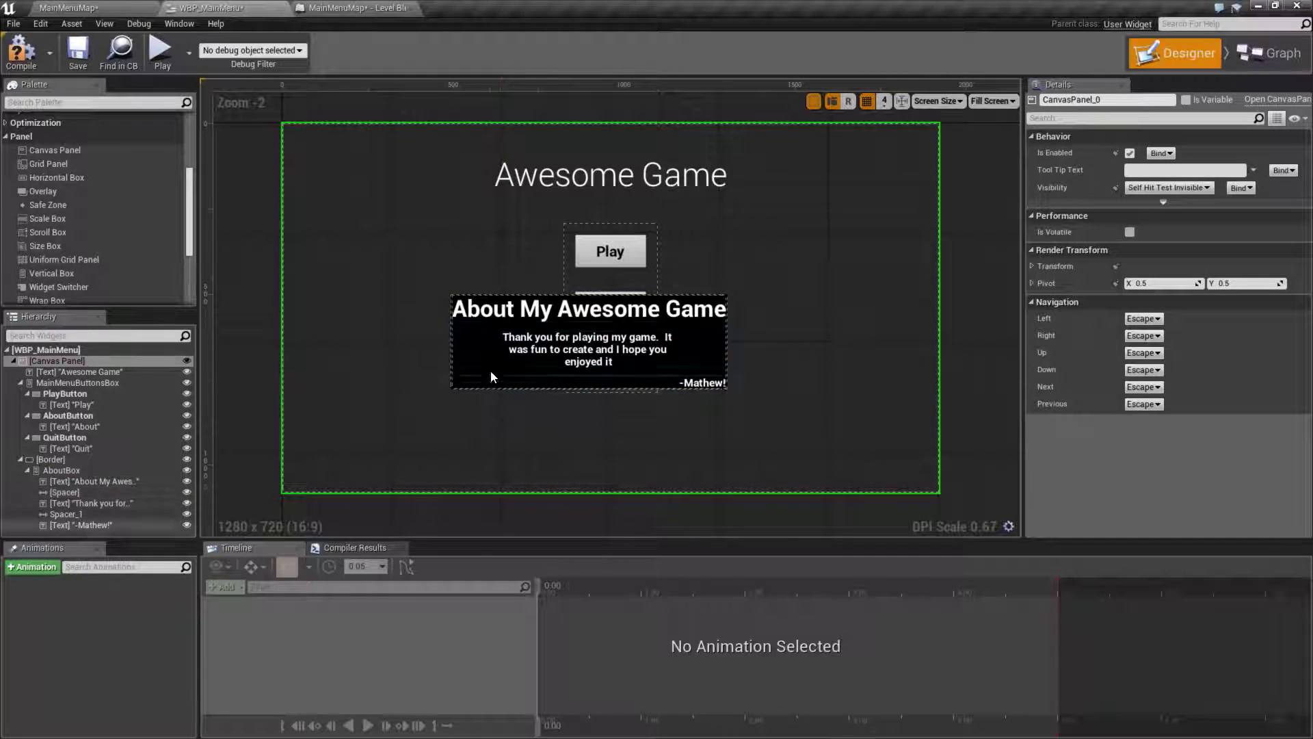
{"action": "left_click", "coordinate": [59, 461]}
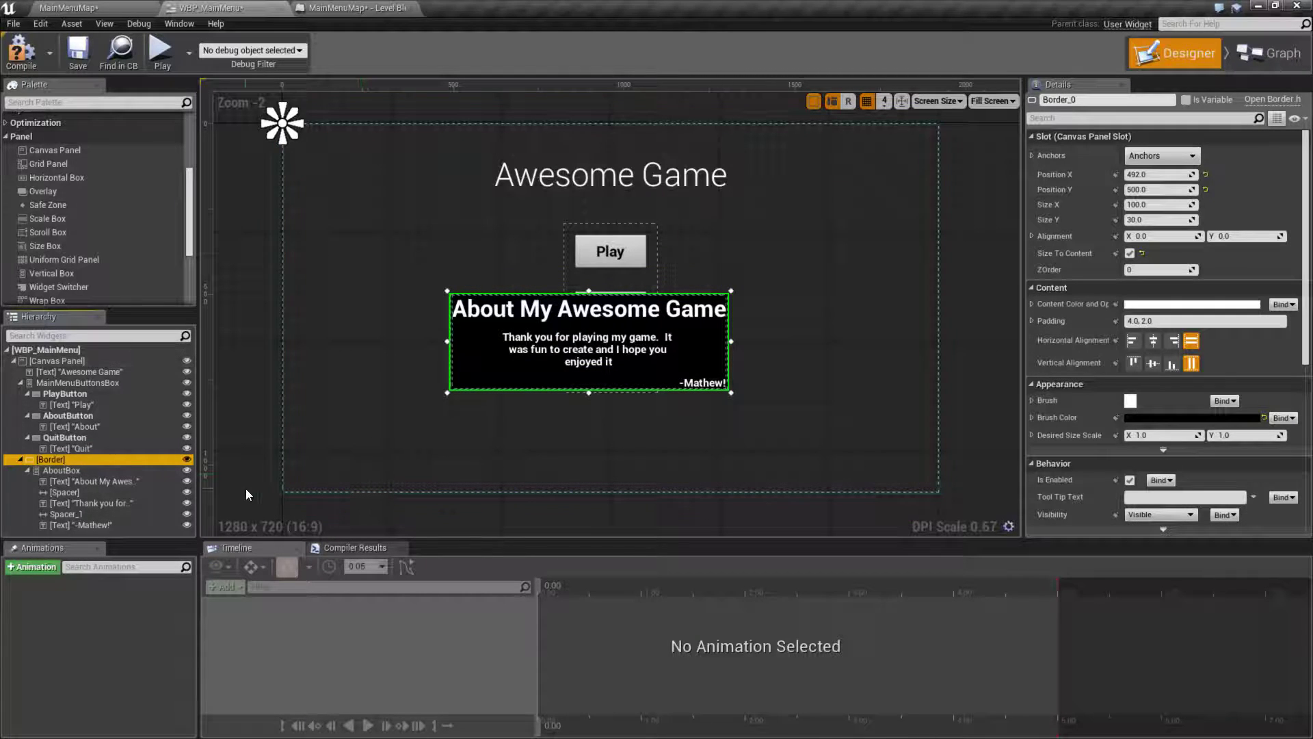
{"action": "double_click", "coordinate": [55, 459]}
{"action": "type", "text": "AboutBorder"}
{"action": "key", "text": "Return"}
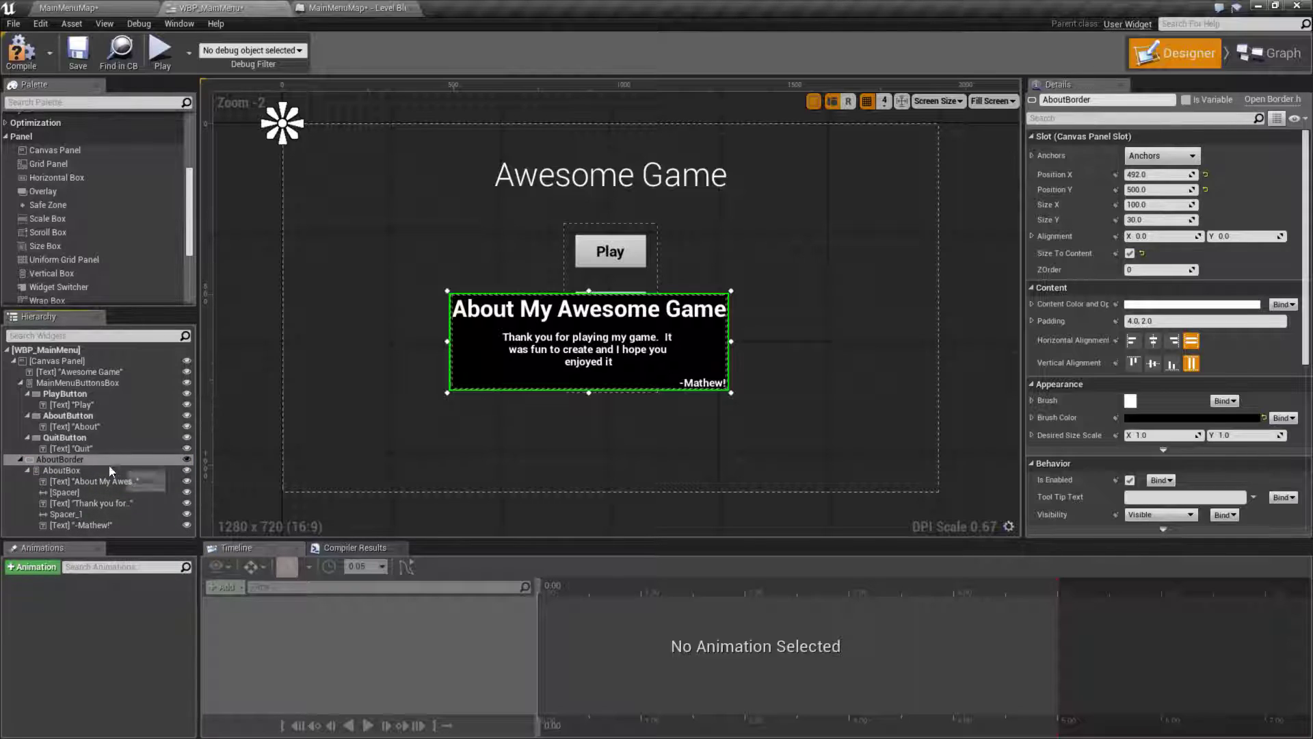
Set the padding of AboutBox inside AboutBorder to 40 on all sides.
{"action": "left_click", "coordinate": [68, 458]}
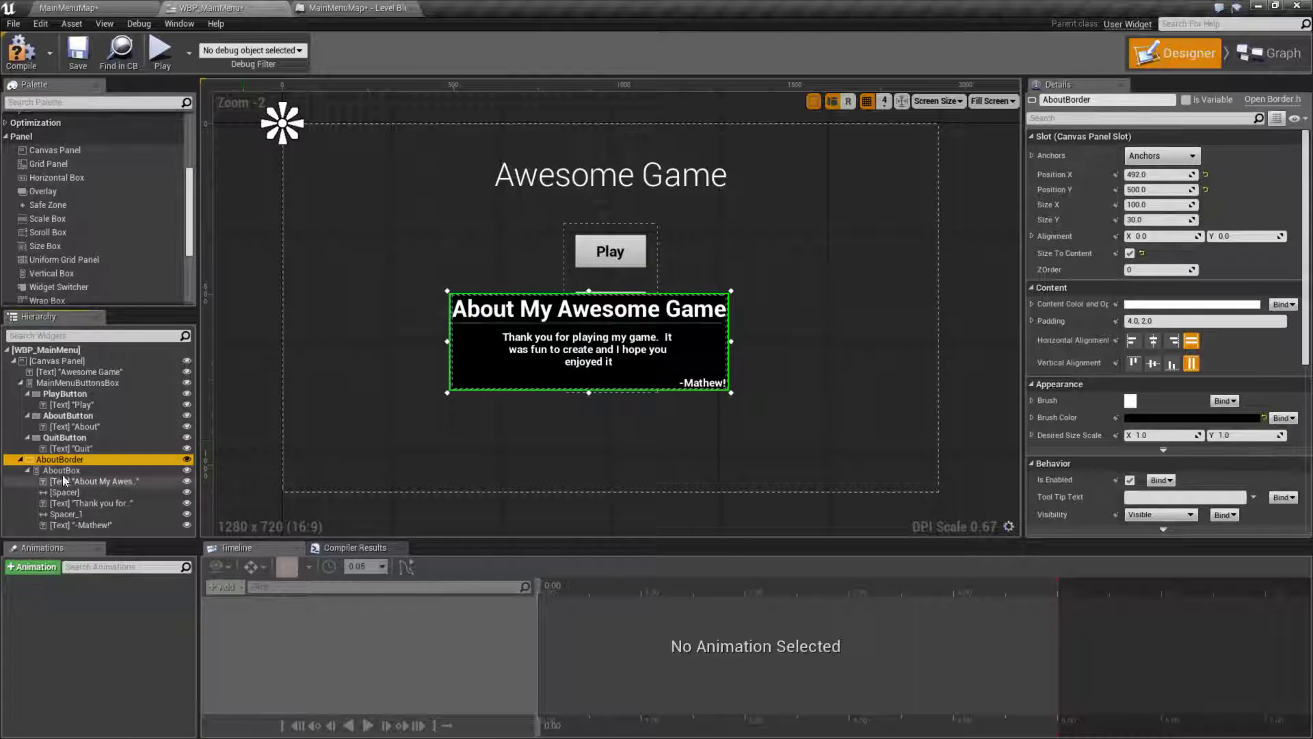
{"action": "left_click", "coordinate": [68, 470]}
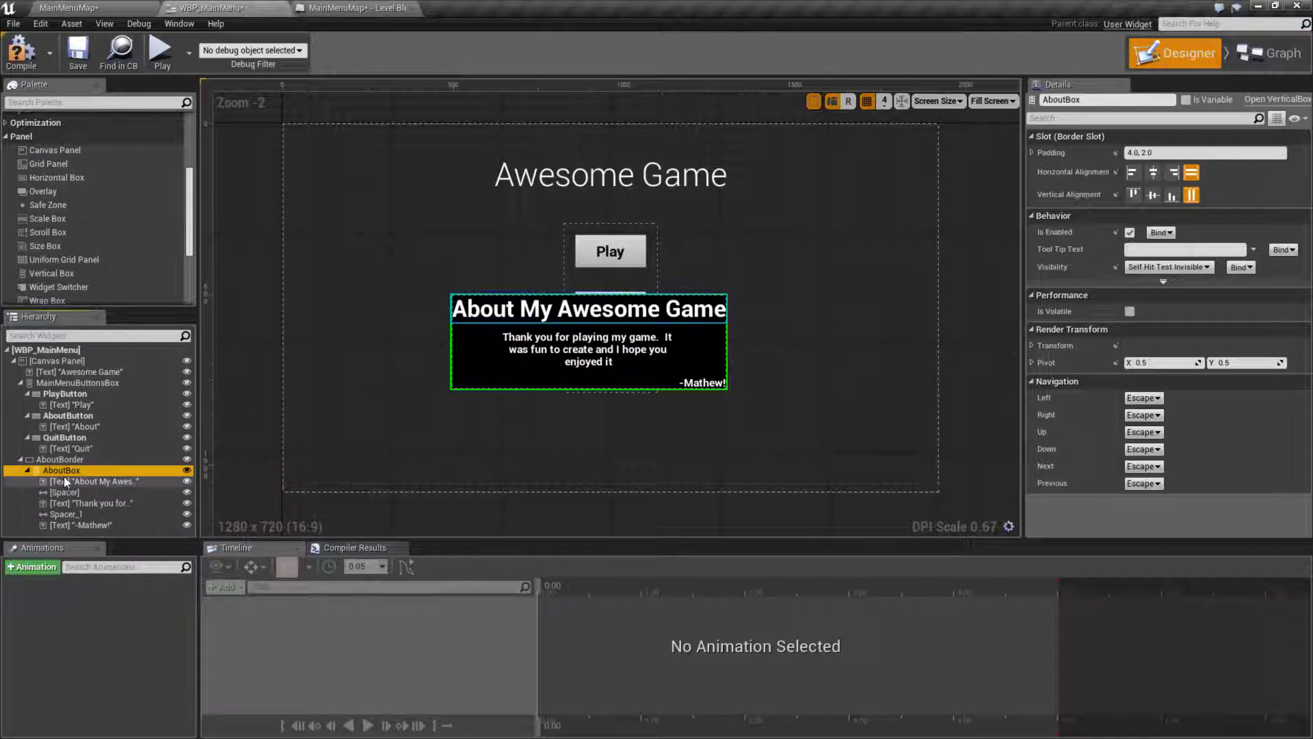
{"action": "left_click", "coordinate": [1032, 152]}
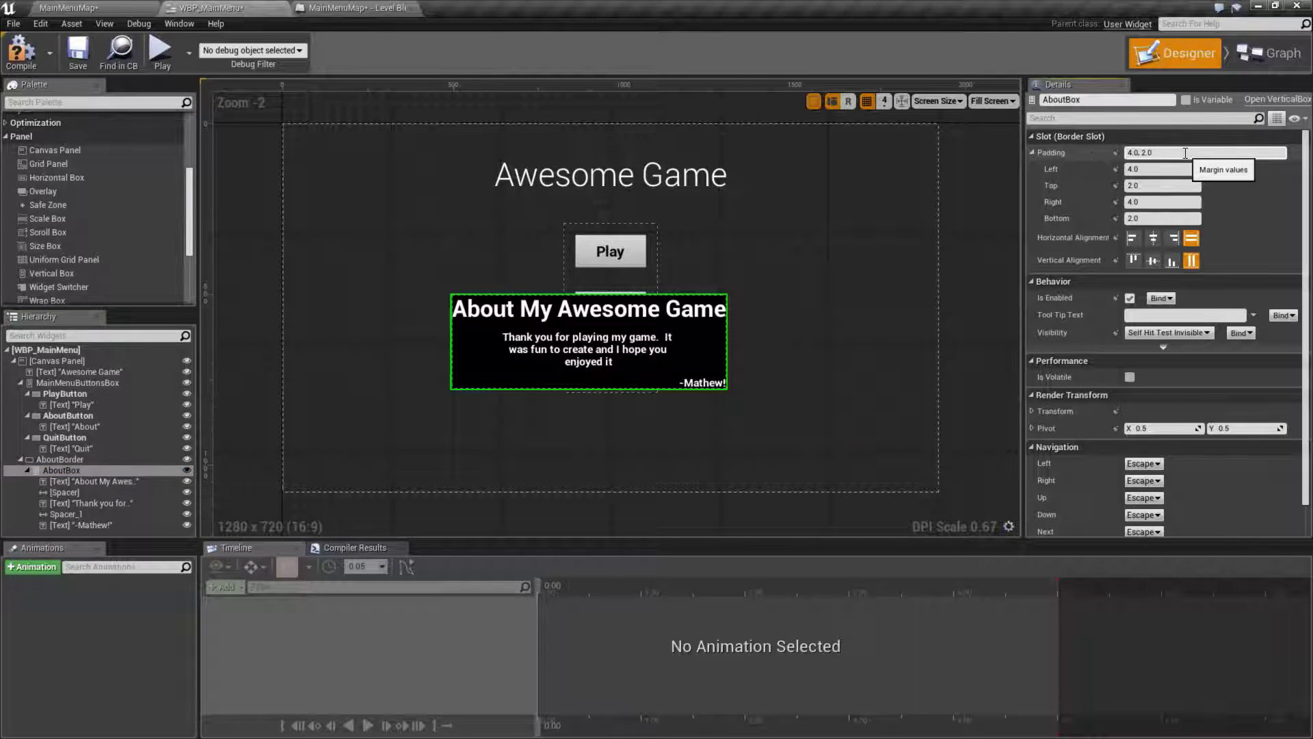
{"action": "left_click", "coordinate": [1142, 150]}
{"action": "type", "text": "4"}
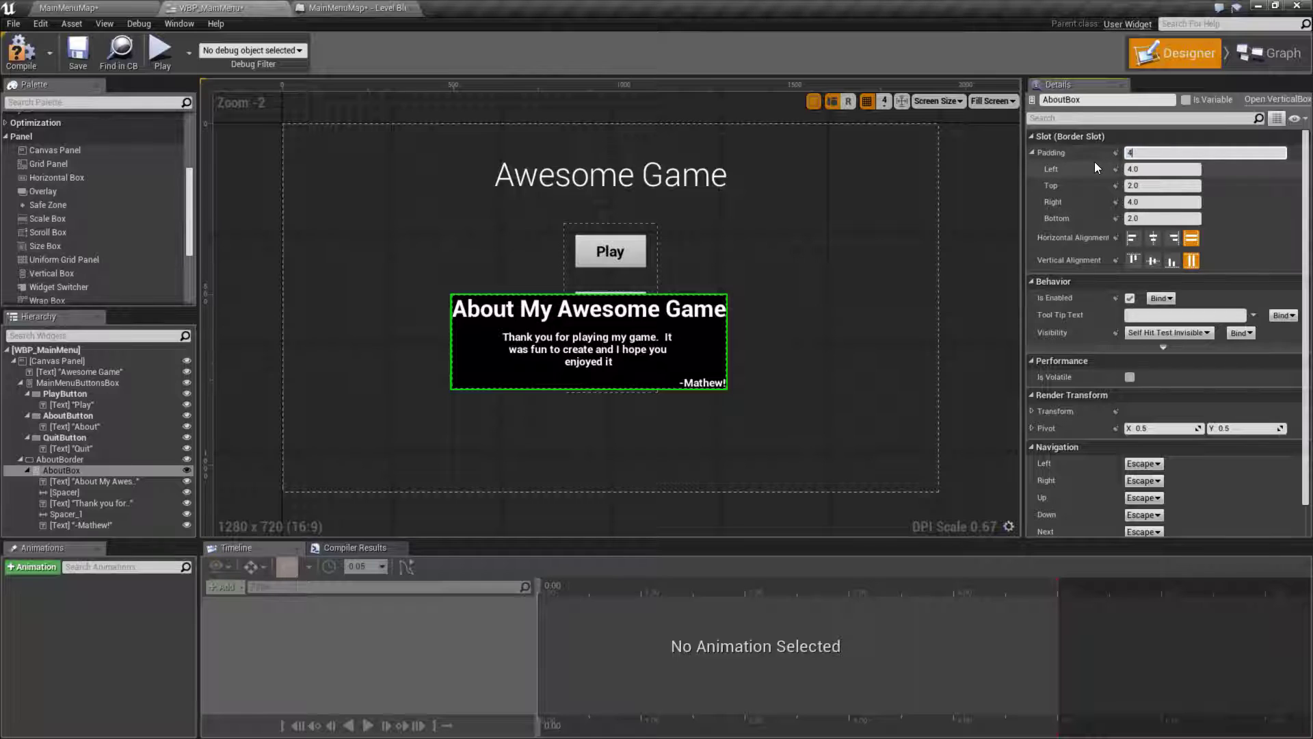
{"action": "key", "text": "Return"}
{"action": "left_click", "coordinate": [790, 323]}
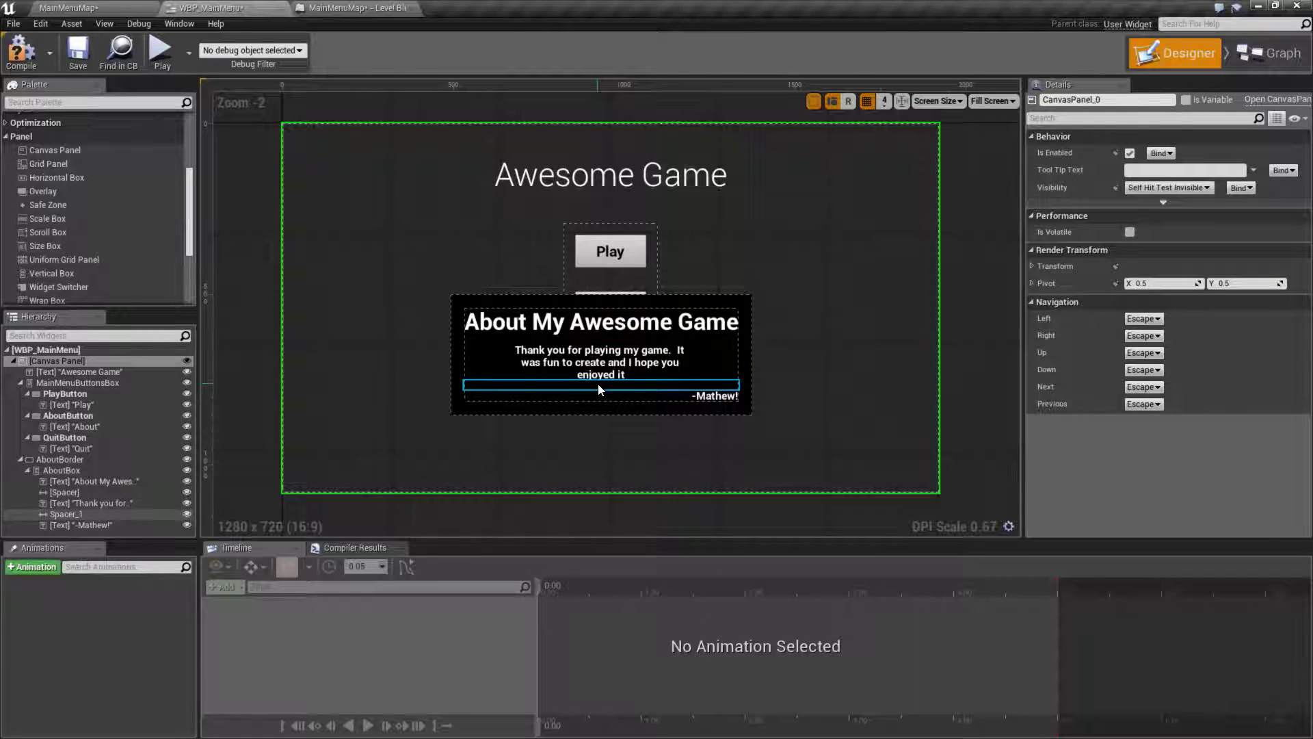
Move AboutBorder down to about 512, 592 and anchor it to the bottom center of the canvas.
{"action": "left_click", "coordinate": [71, 460]}
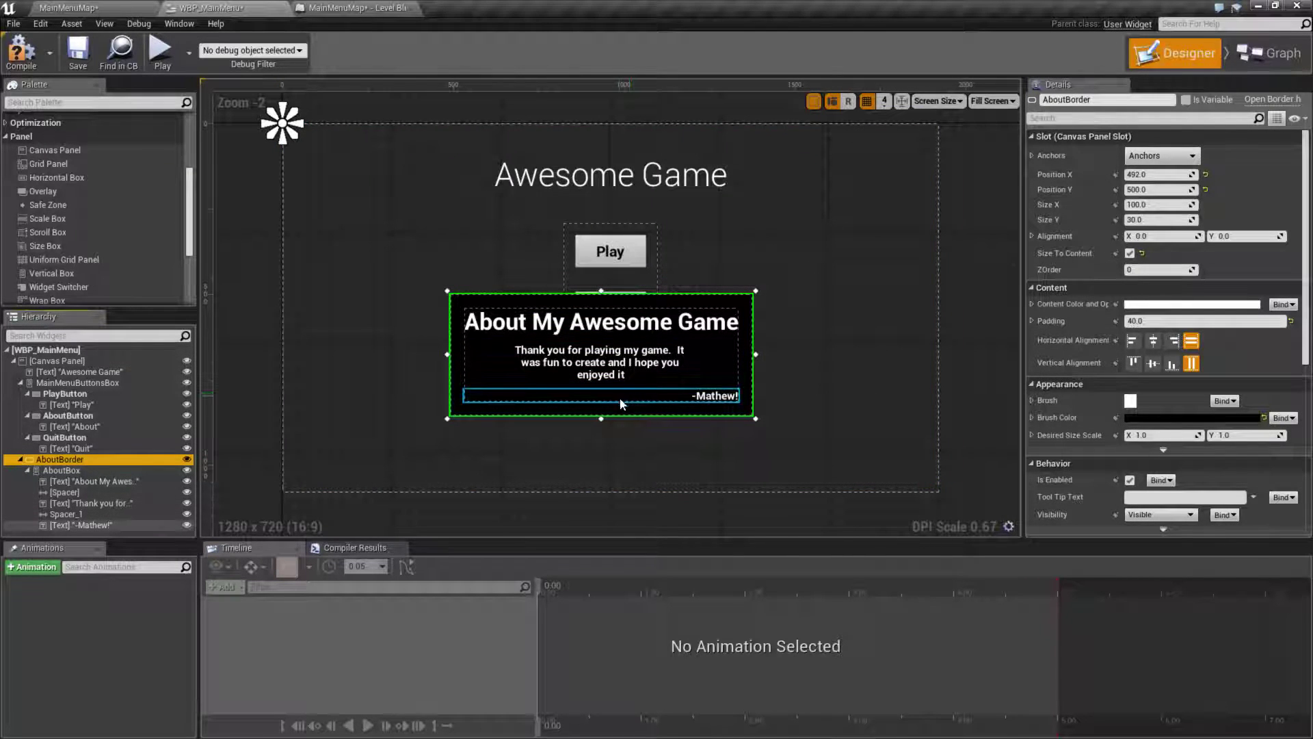
{"action": "left_click_drag", "start_coordinate": [610, 411], "coordinate": [621, 445]}
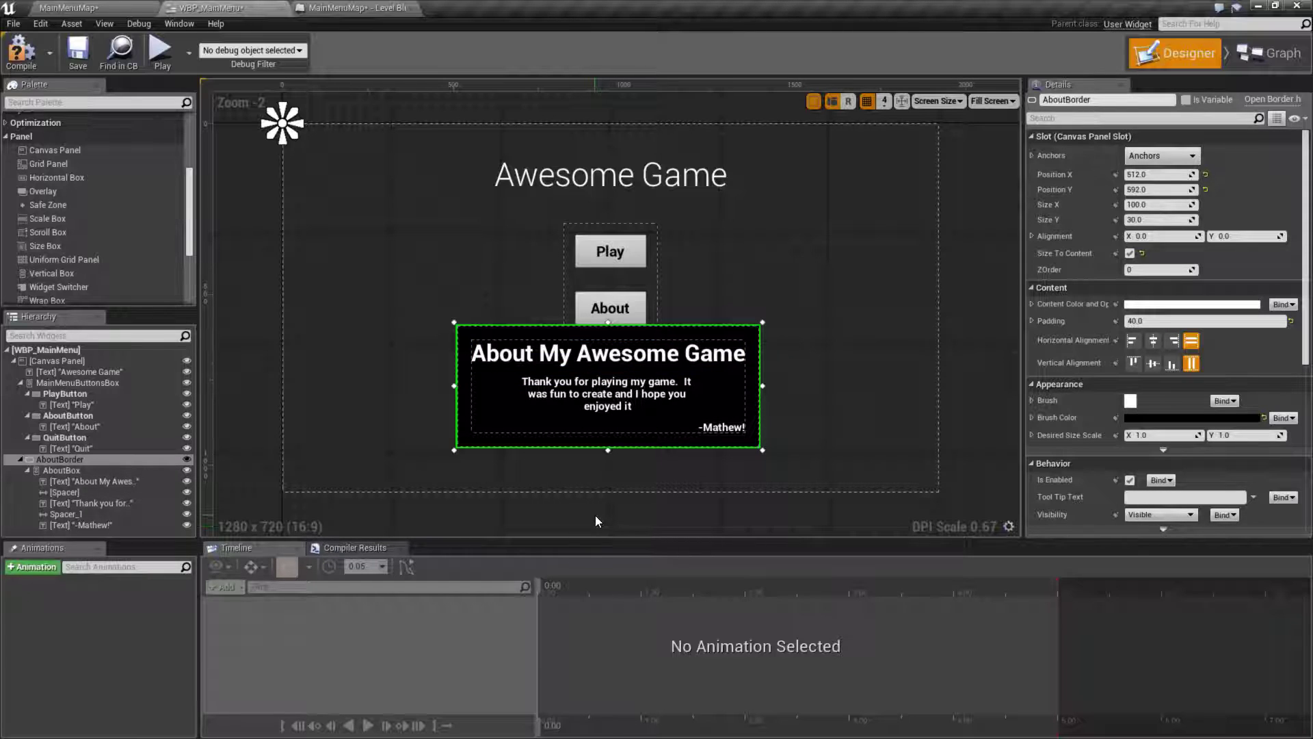
{"action": "left_click", "coordinate": [1161, 155]}
{"action": "left_click", "coordinate": [1192, 288]}
{"action": "mouse_move", "coordinate": [619, 501]}
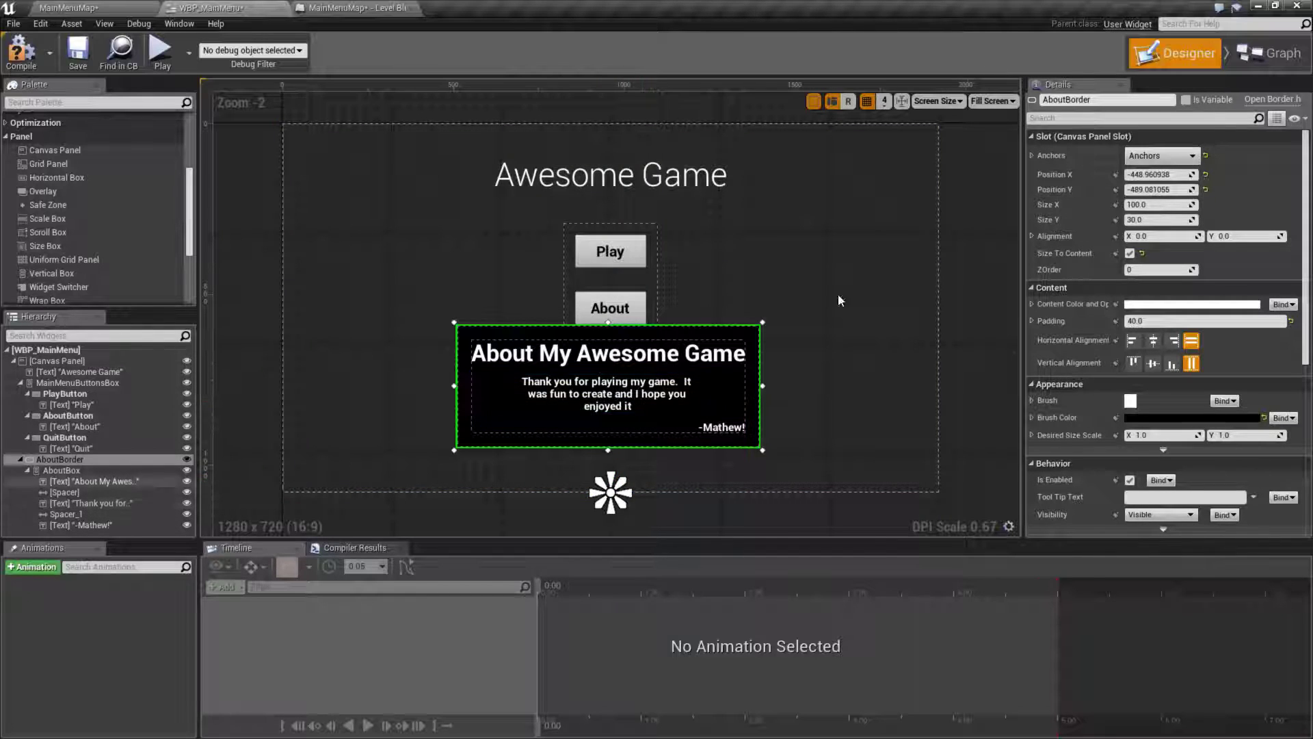
Reset AboutBorder's Position X and Position Y to 0 and set its X alignment to 0.5.
{"action": "left_click", "coordinate": [1206, 175]}
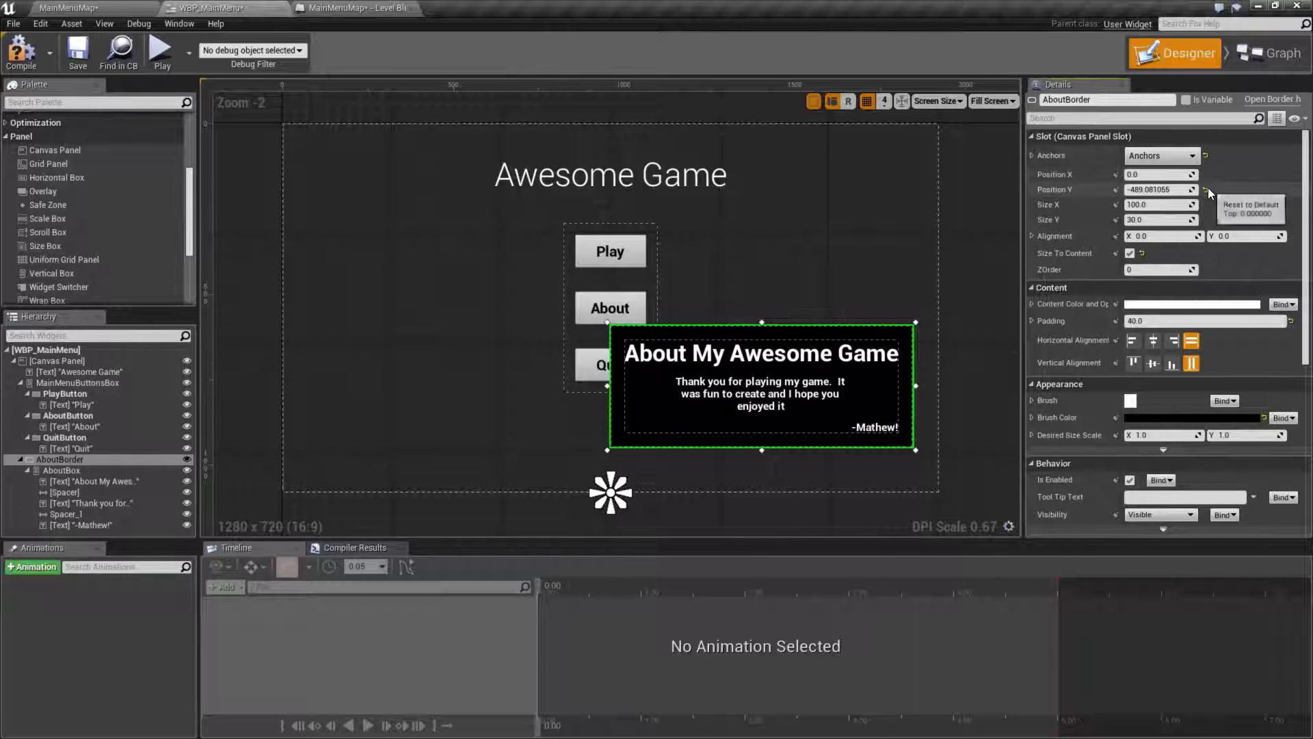
{"action": "left_click", "coordinate": [1206, 189]}
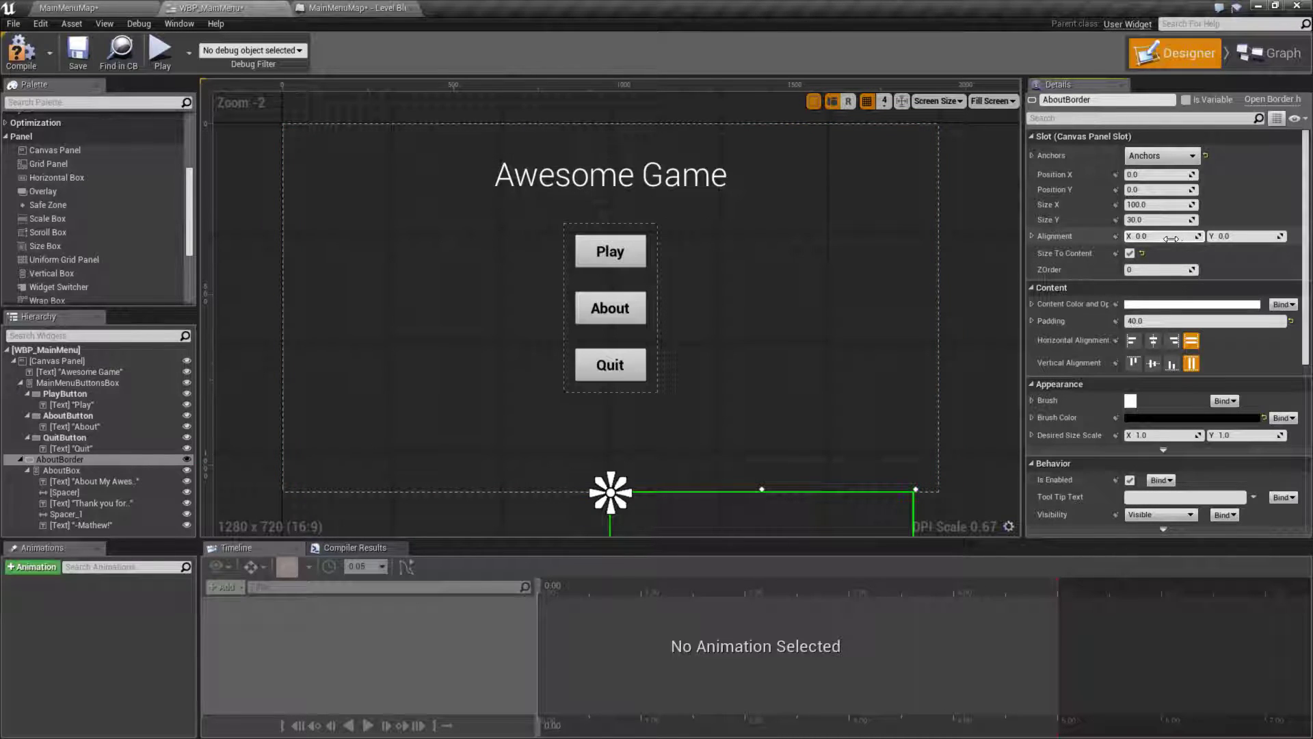
{"action": "type", "text": "0.5"}
{"action": "key", "text": "Return"}
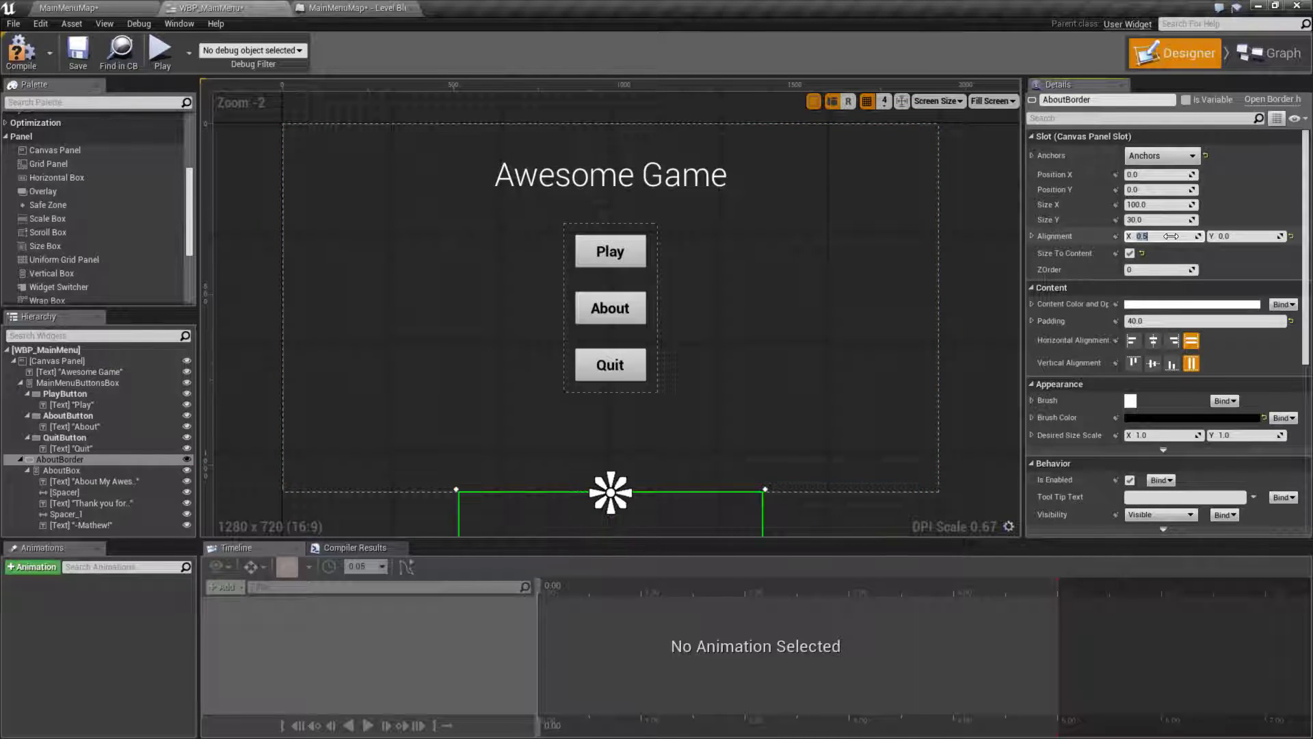
Try out Position Y values for AboutBorder that place it over the menu buttons, ending with -700.
{"action": "right_click_drag", "start_coordinate": [814, 497], "coordinate": [815, 409]}
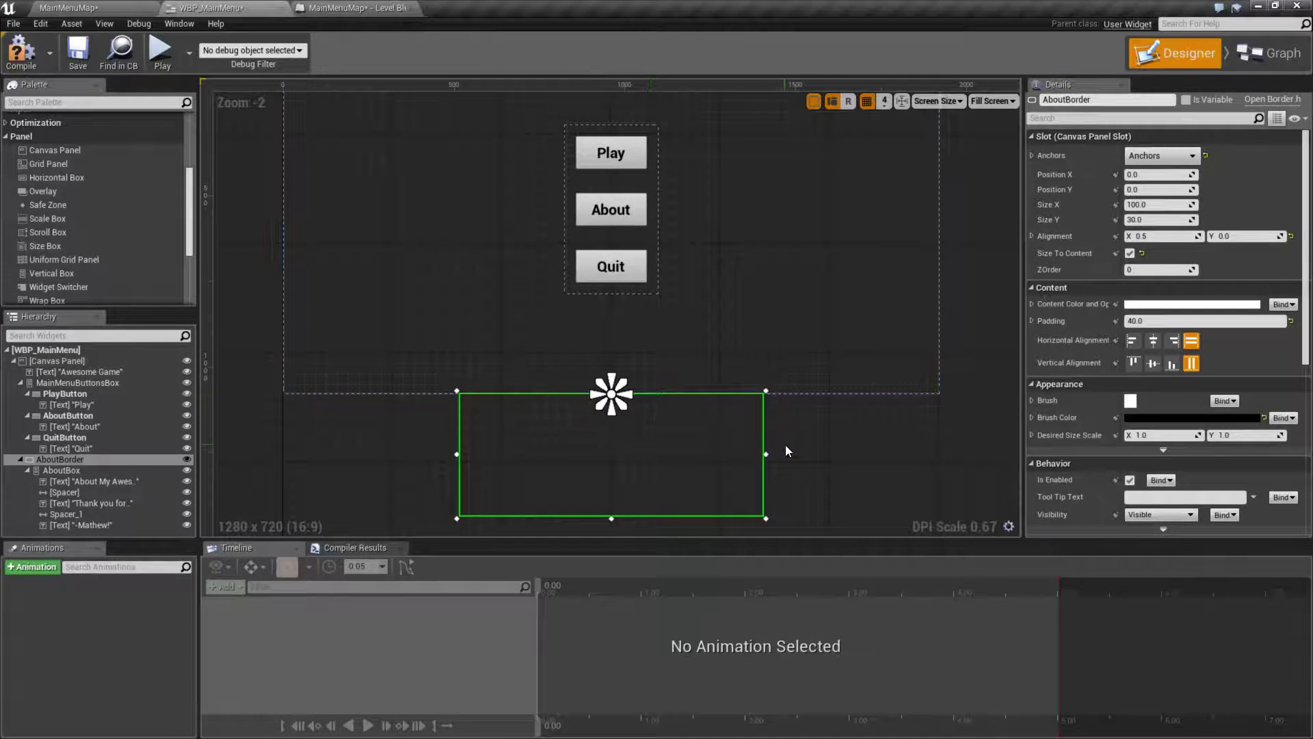
{"action": "mouse_move", "coordinate": [1152, 191]}
{"action": "left_mouse_down"}
{"action": "mouse_move", "coordinate": [1094, 191]}
{"action": "mouse_move", "coordinate": [1163, 191]}
{"action": "mouse_move", "coordinate": [1139, 191]}
{"action": "left_mouse_up"}
{"action": "left_click_drag", "start_coordinate": [1157, 189], "coordinate": [1112, 190]}
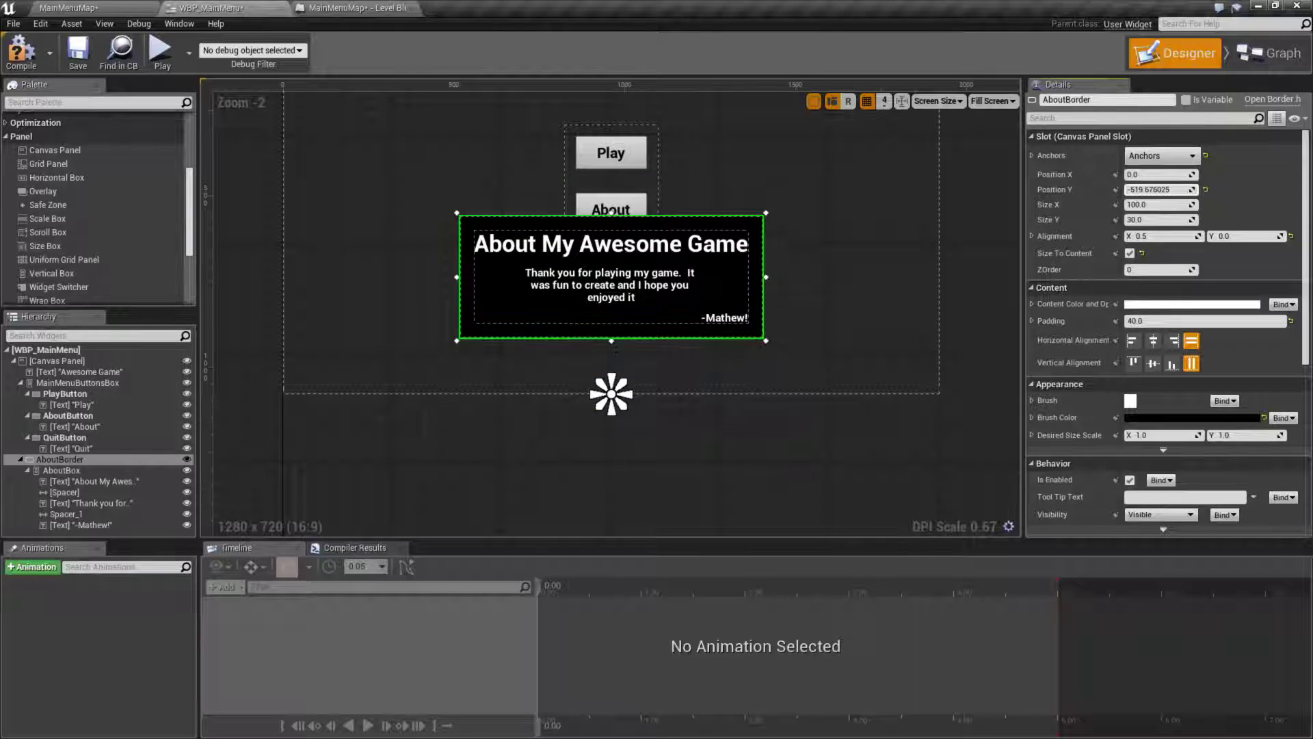
{"action": "right_click_drag", "start_coordinate": [852, 219], "coordinate": [861, 312]}
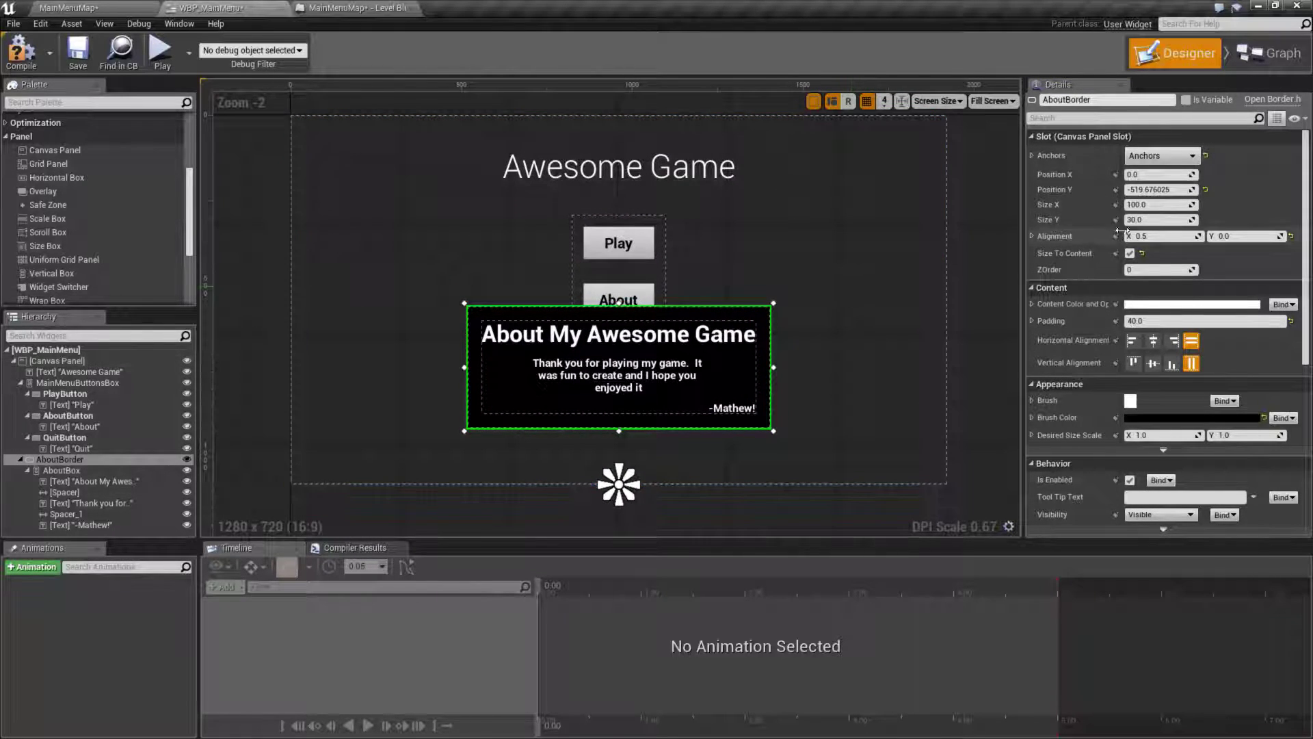
{"action": "left_click_drag", "start_coordinate": [1160, 189], "coordinate": [1139, 189]}
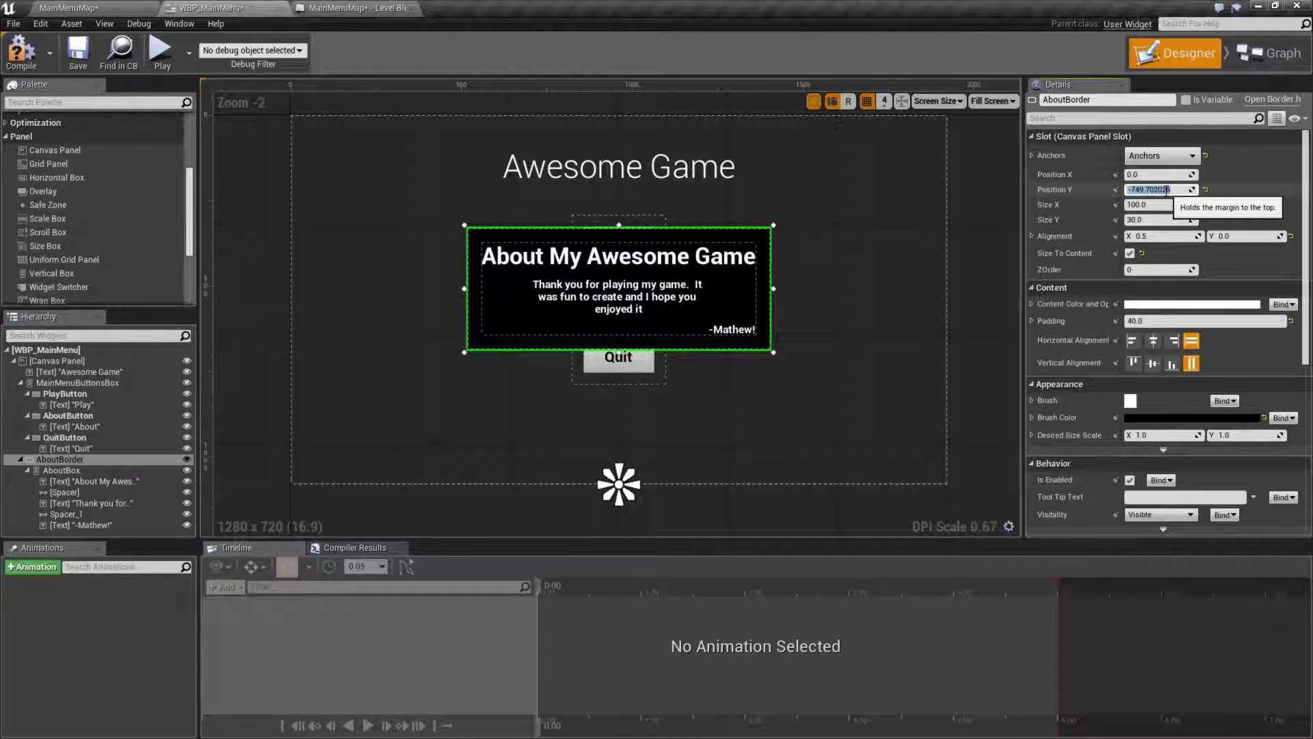
{"action": "type", "text": "-700"}
{"action": "key", "text": "Return"}
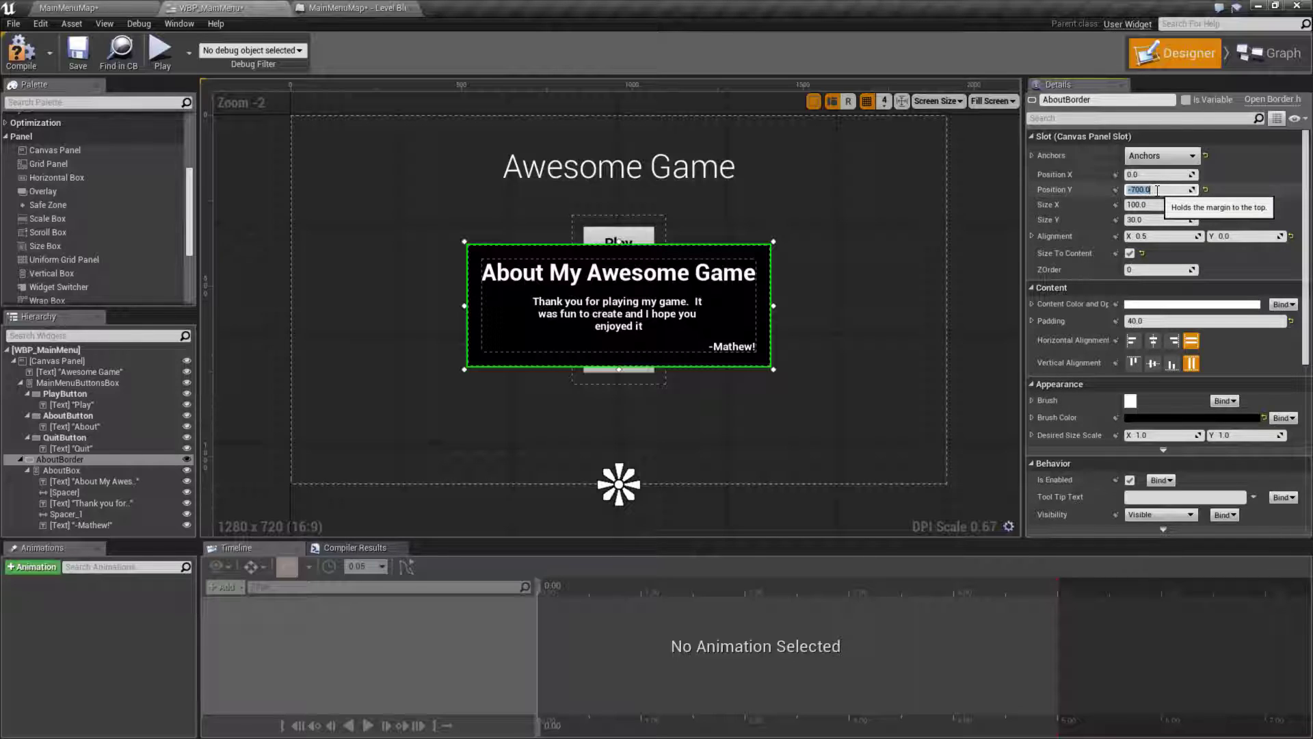
Set AboutBorder's Position Y to 100 to place it below the canvas.
{"action": "type", "text": "100"}
{"action": "key", "text": "Return"}
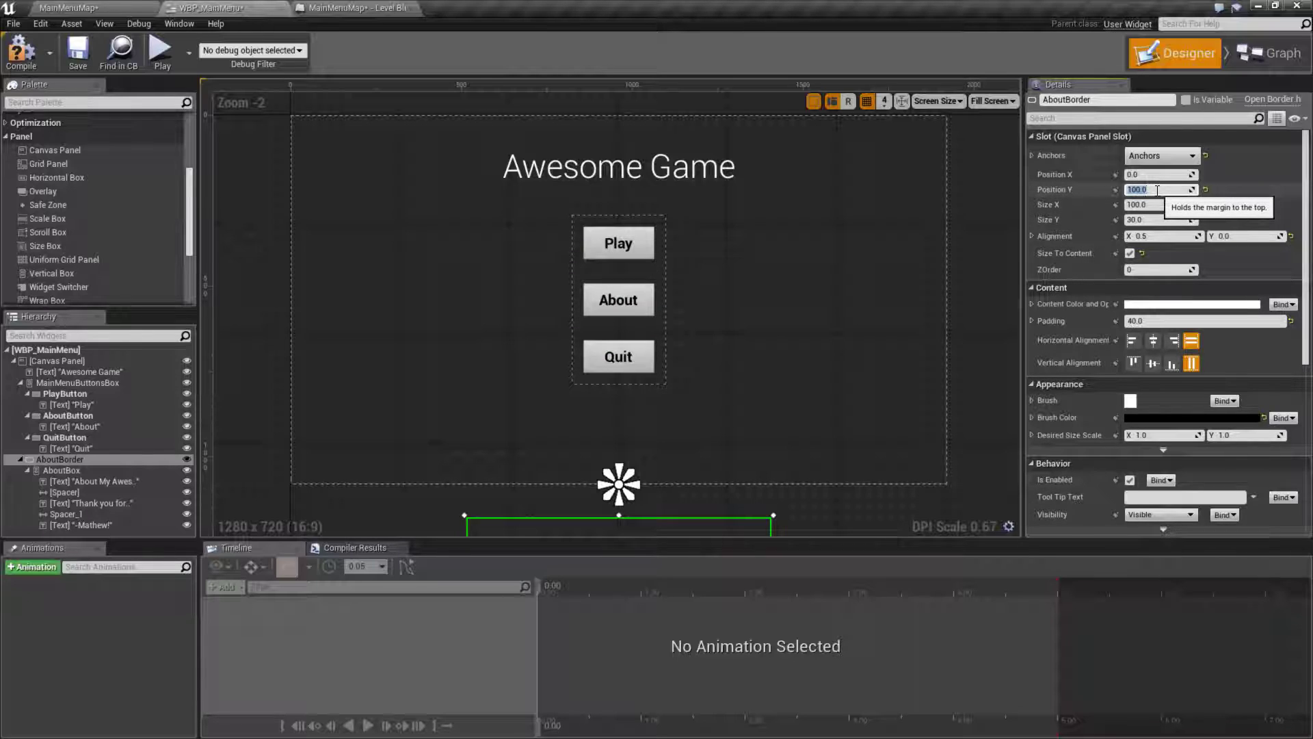
{"action": "right_click_drag", "start_coordinate": [856, 439], "coordinate": [874, 459]}
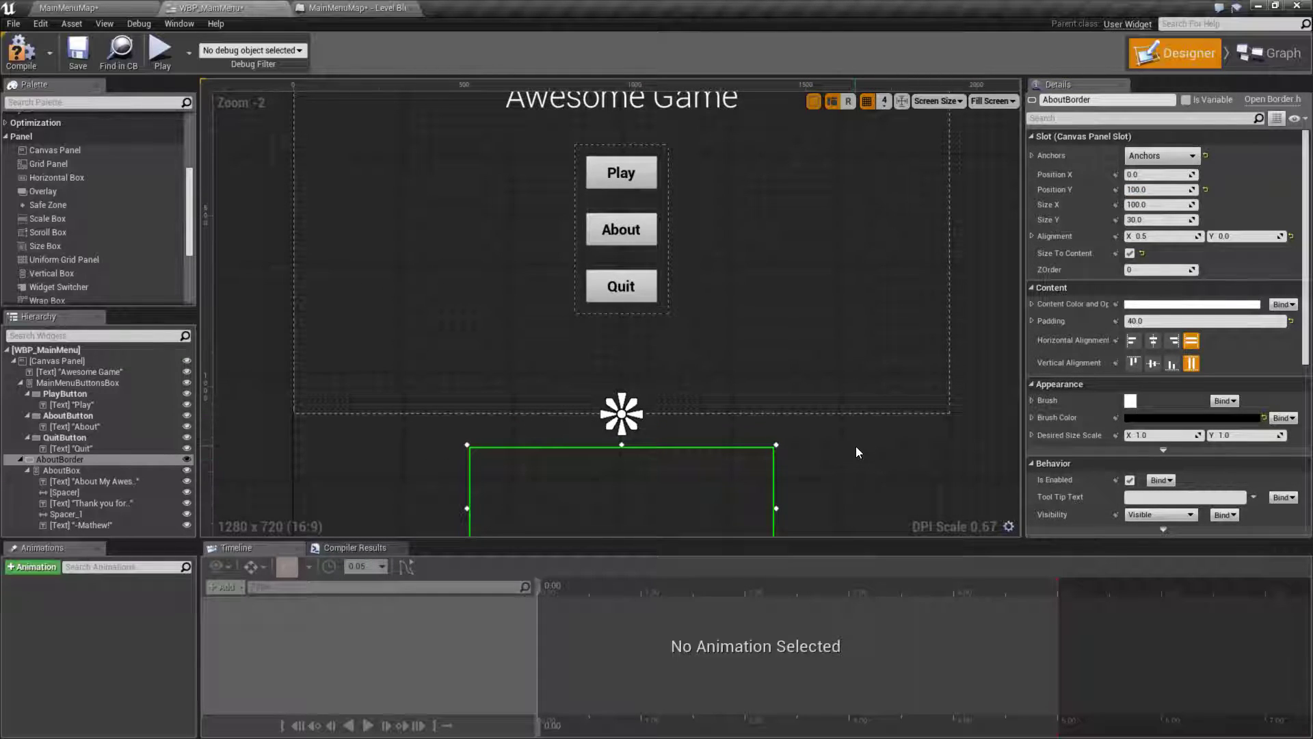
Create a widget animation named ShowAboutBox and key AboutBorder's Position Y at 0.00 seconds.
{"action": "left_click", "coordinate": [65, 459]}
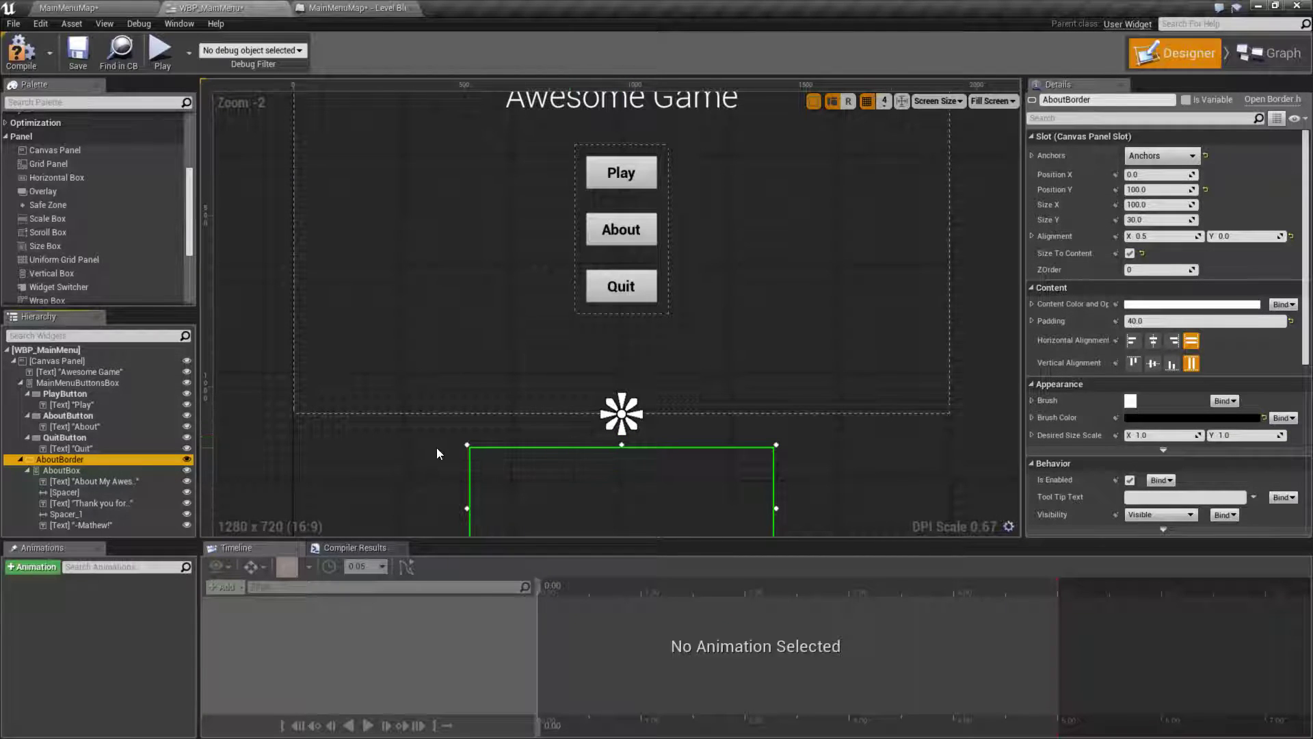
{"action": "left_click", "coordinate": [36, 566]}
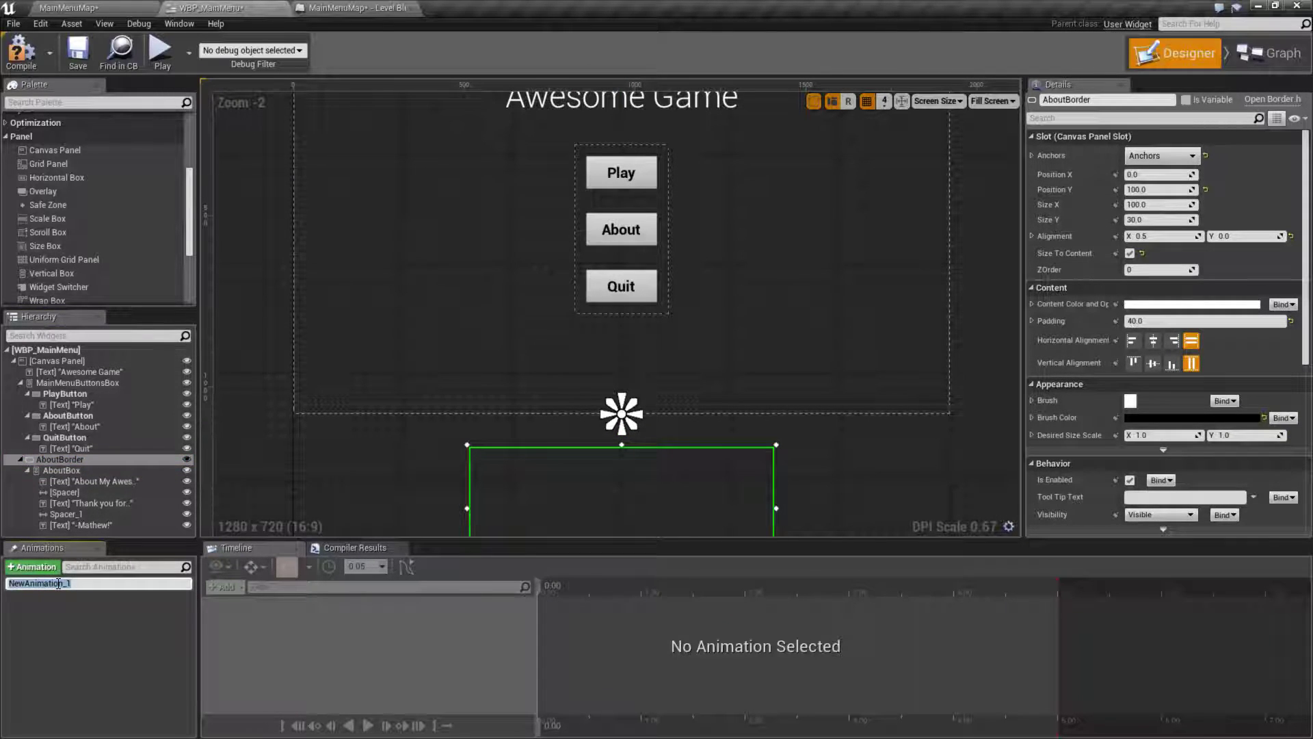
{"action": "type", "text": "ShowAboutBox"}
{"action": "key", "text": "Return"}
{"action": "left_click", "coordinate": [58, 583]}
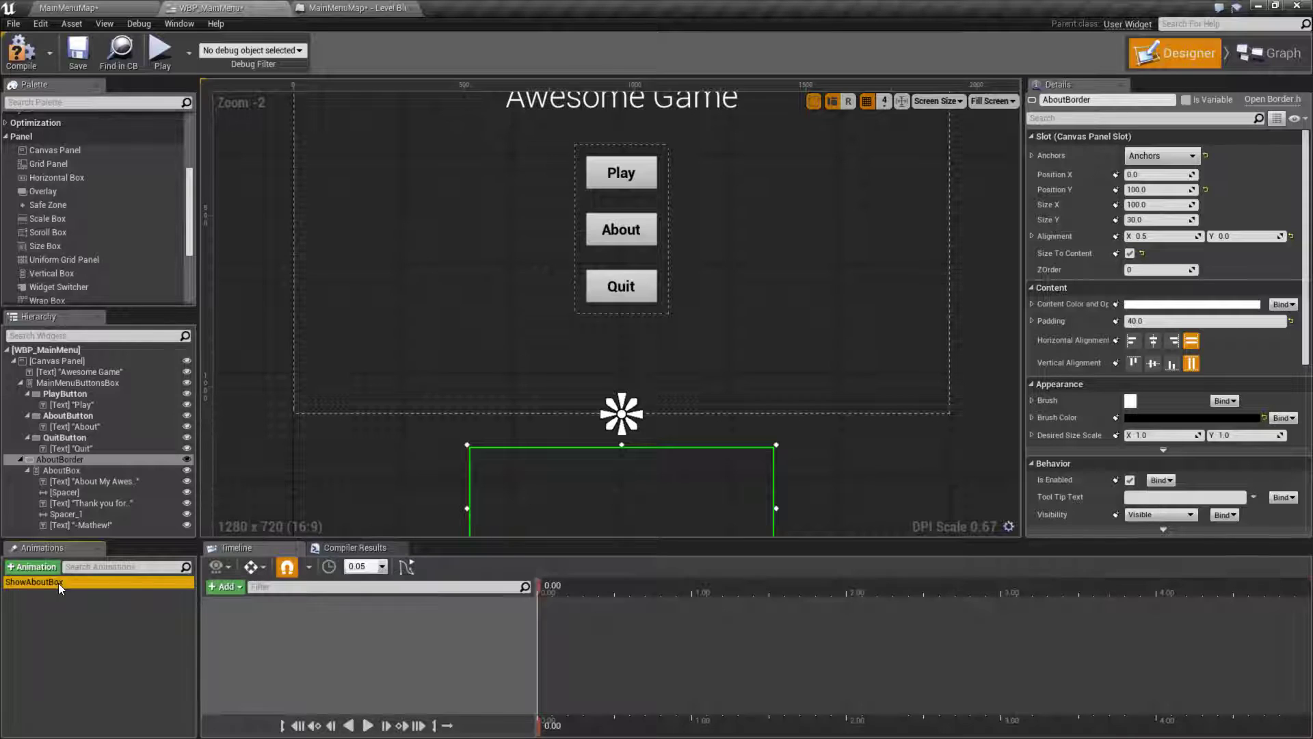
{"action": "left_click", "coordinate": [1117, 191]}
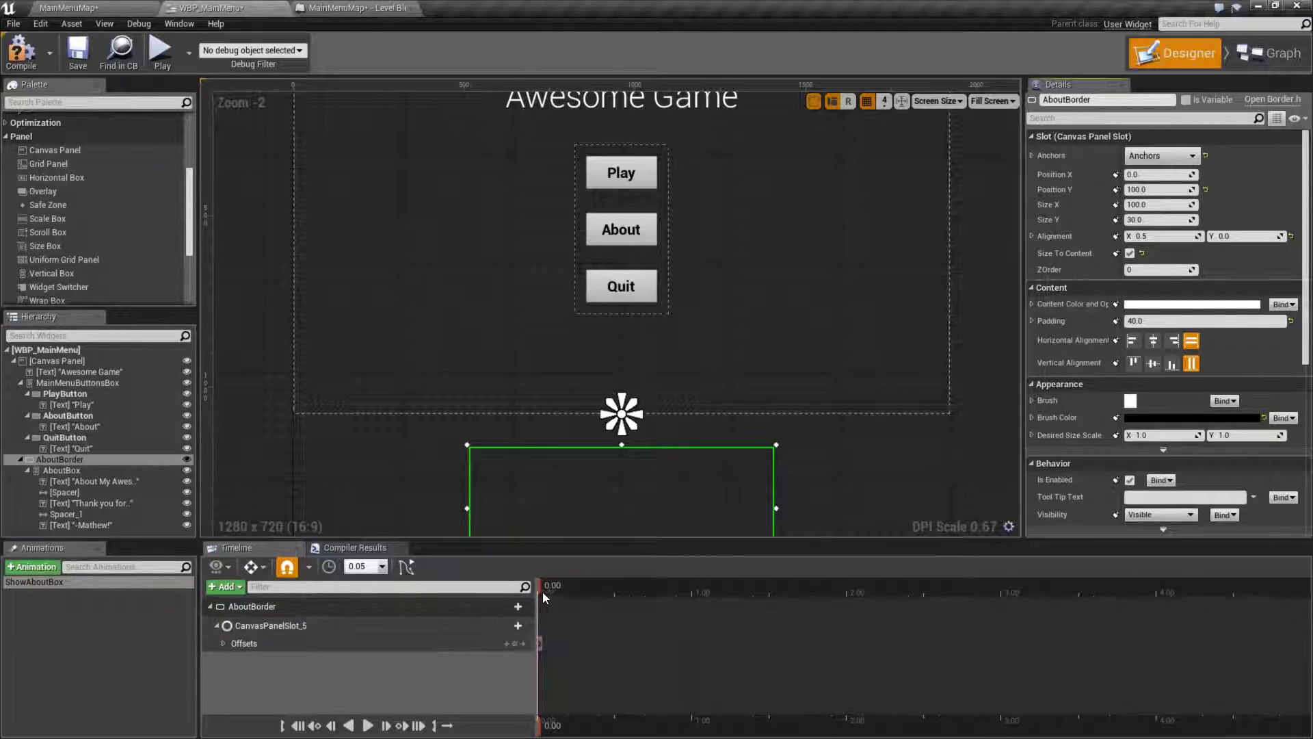
At 1.50 seconds in ShowAboutBox, set AboutBorder's Position Y to -700 and add an Offsets key.
{"action": "left_click_drag", "start_coordinate": [537, 587], "coordinate": [751, 586]}
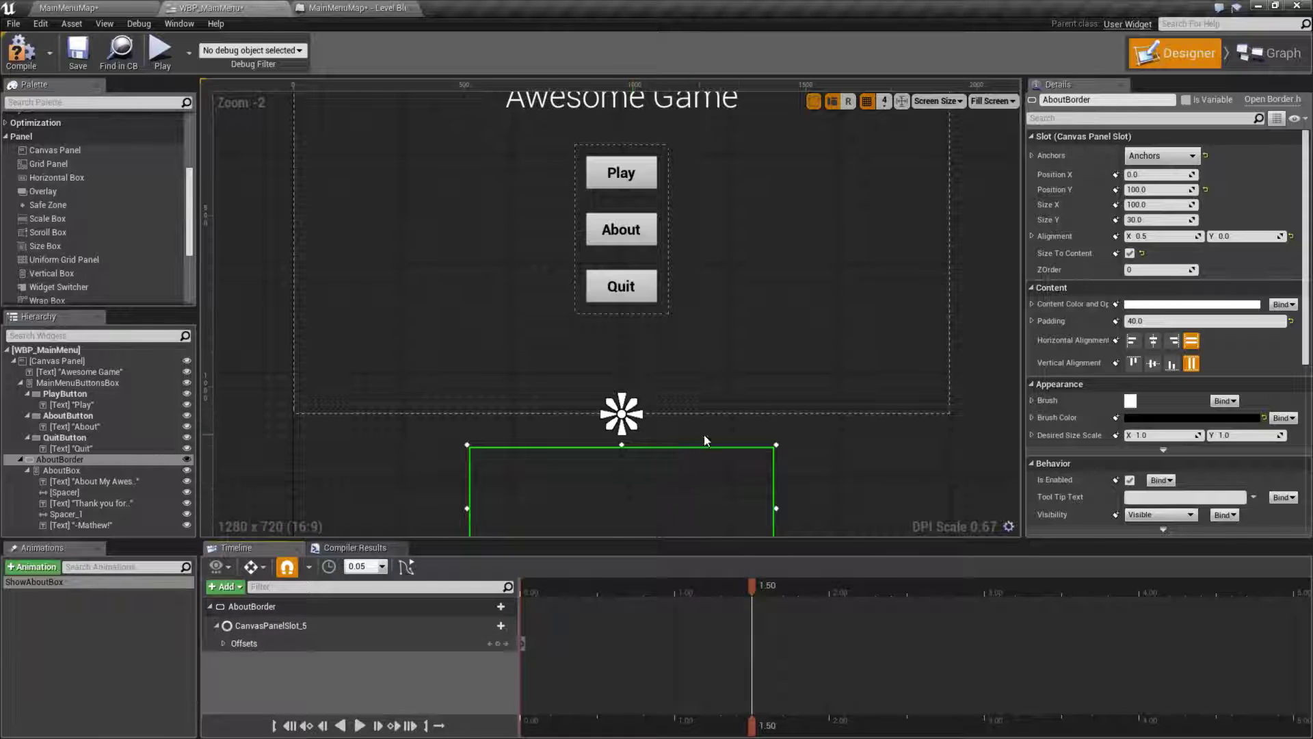
{"action": "left_click", "coordinate": [1167, 191]}
{"action": "type", "text": "700"}
{"action": "key", "text": "Return"}
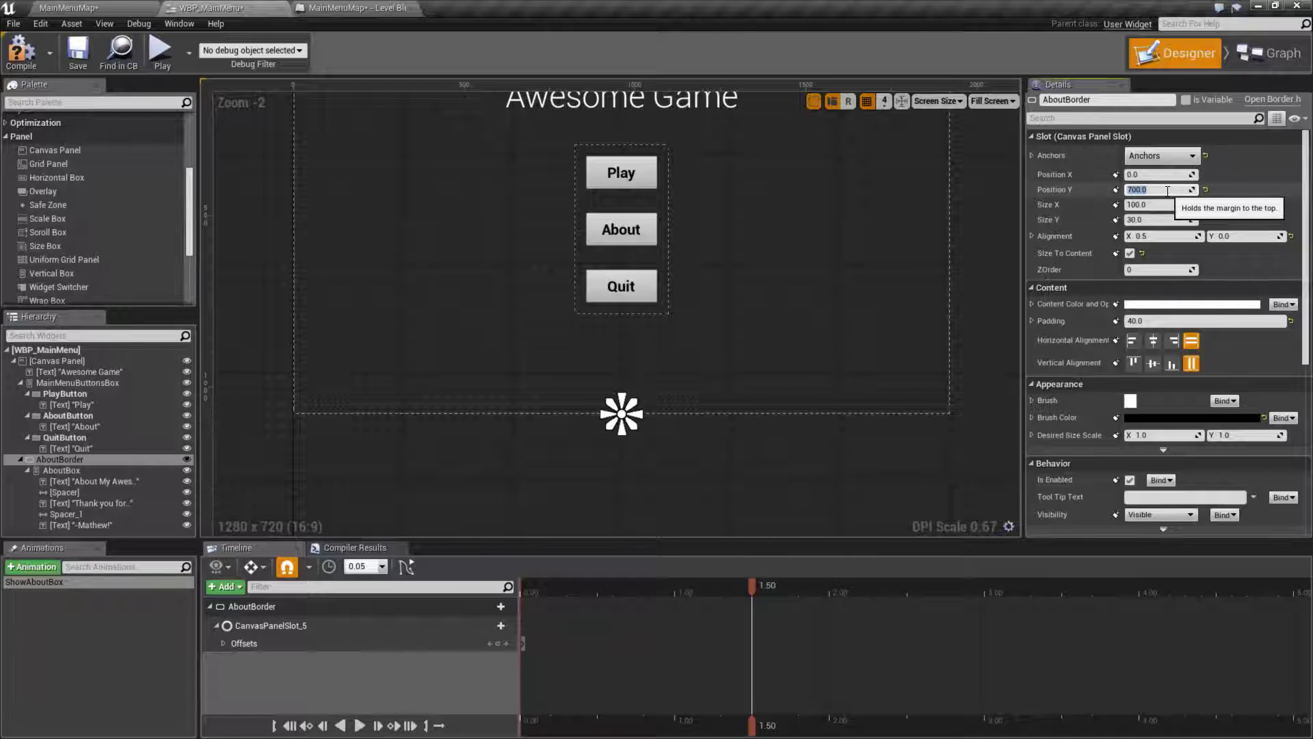
{"action": "type", "text": "-700"}
{"action": "key", "text": "Return"}
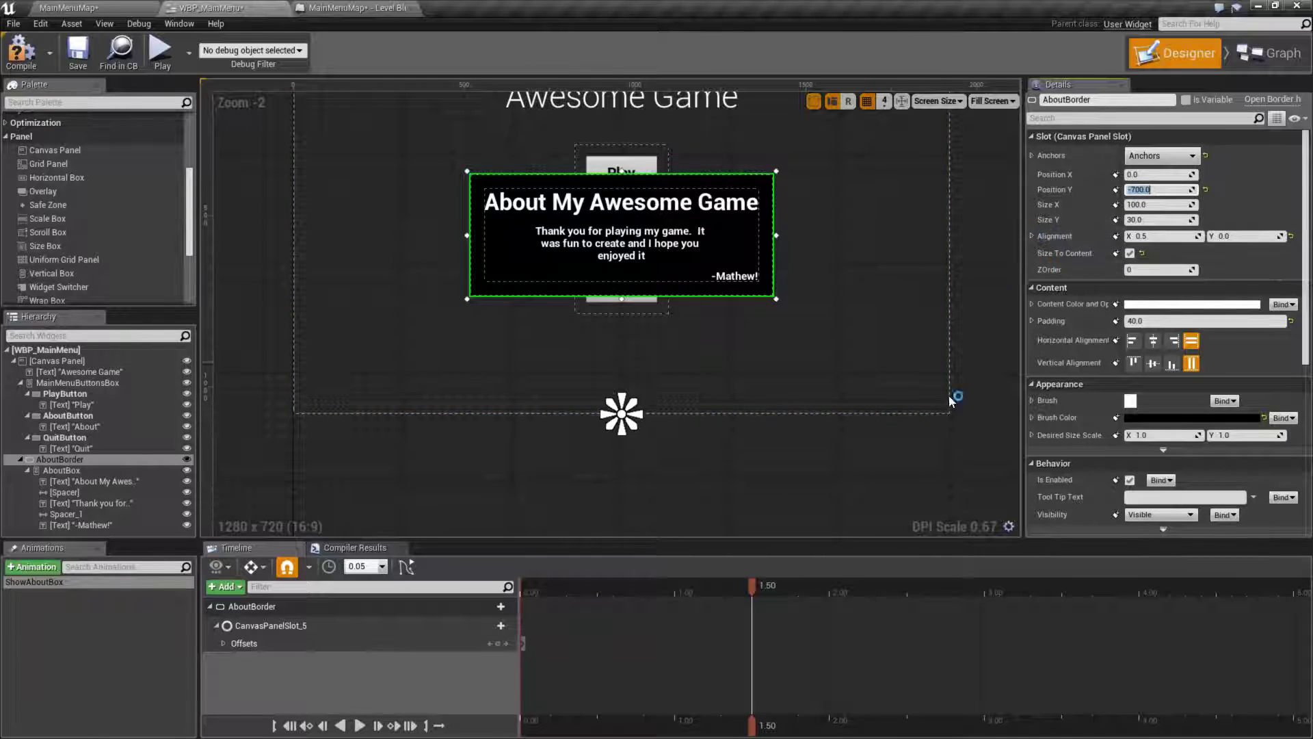
{"action": "left_click", "coordinate": [498, 643]}
Return the animation playhead to 0.00, and compile and save the widget.
{"action": "left_click_drag", "start_coordinate": [757, 585], "coordinate": [514, 634]}
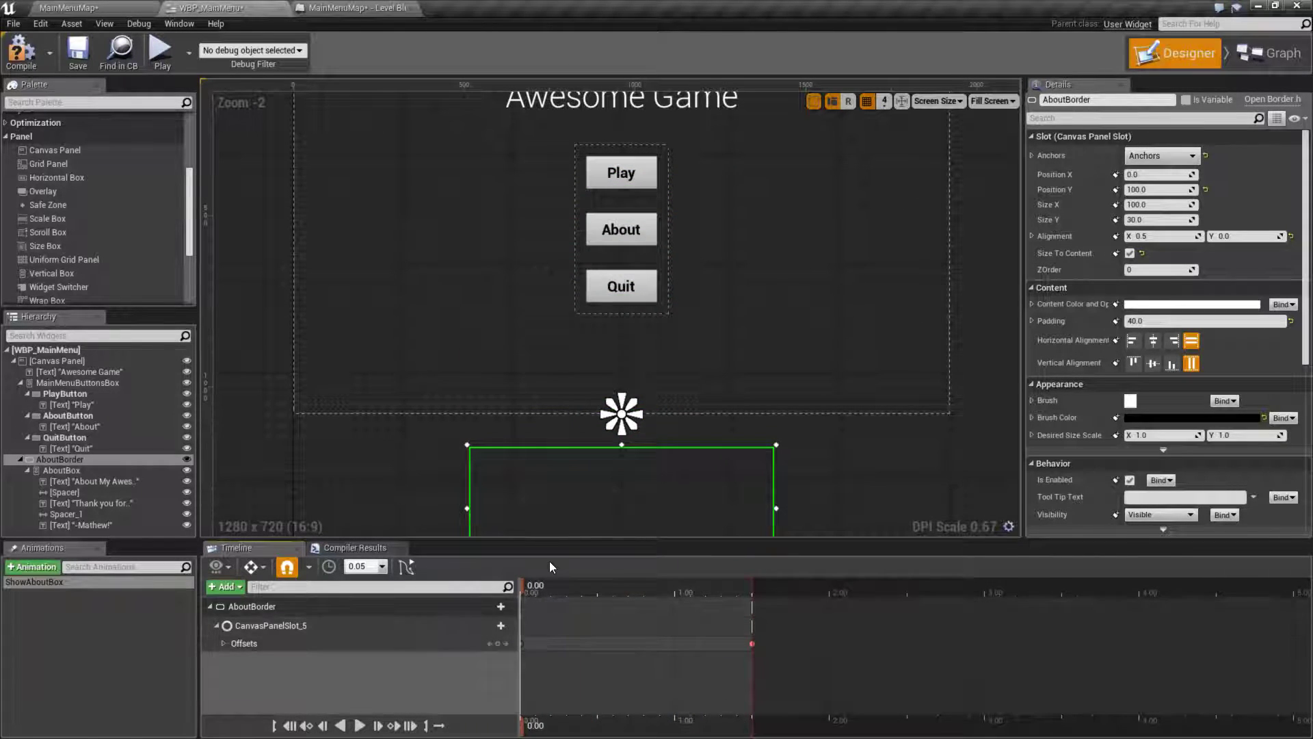
{"action": "right_click_drag", "start_coordinate": [885, 473], "coordinate": [858, 506]}
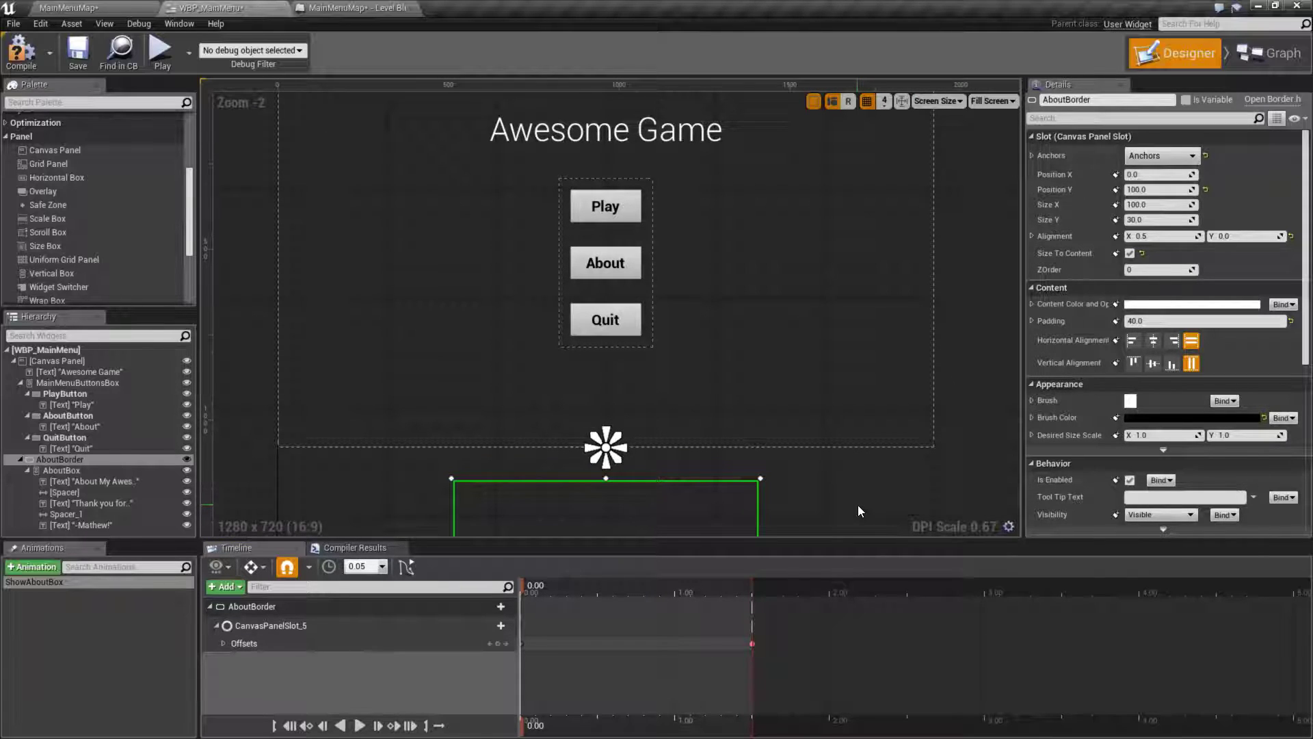
{"action": "left_click", "coordinate": [20, 50]}
{"action": "left_click", "coordinate": [76, 52]}
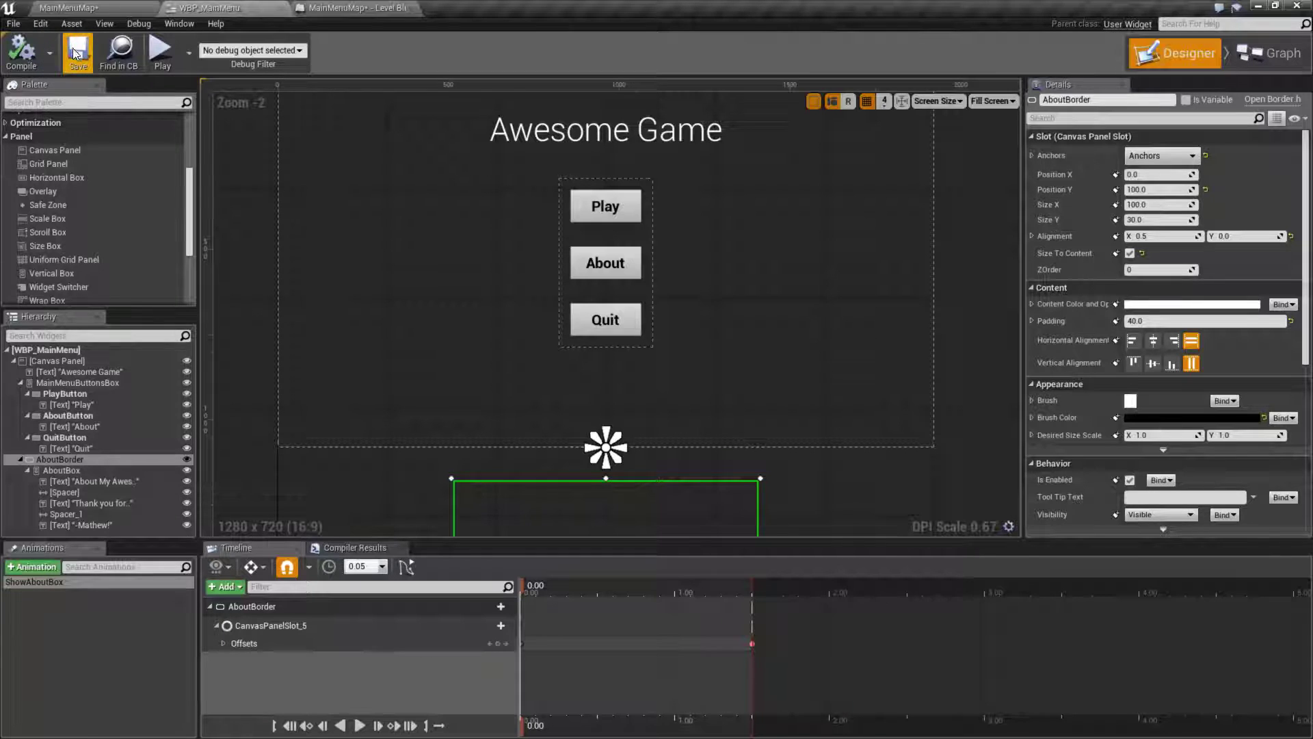
Add an OnClicked event for AboutButton in the event graph and place it below the PlayButton nodes.
{"action": "left_click", "coordinate": [1243, 60]}
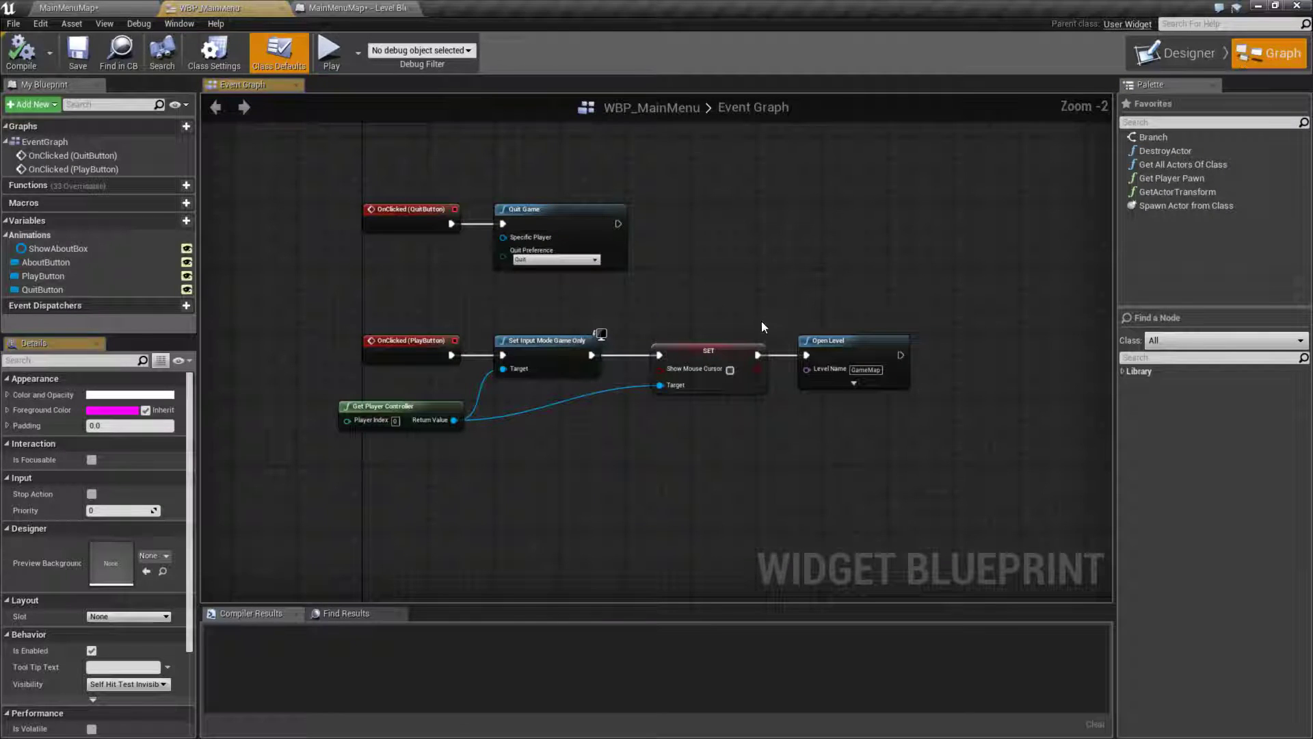
{"action": "right_click_drag", "start_coordinate": [606, 472], "coordinate": [693, 346]}
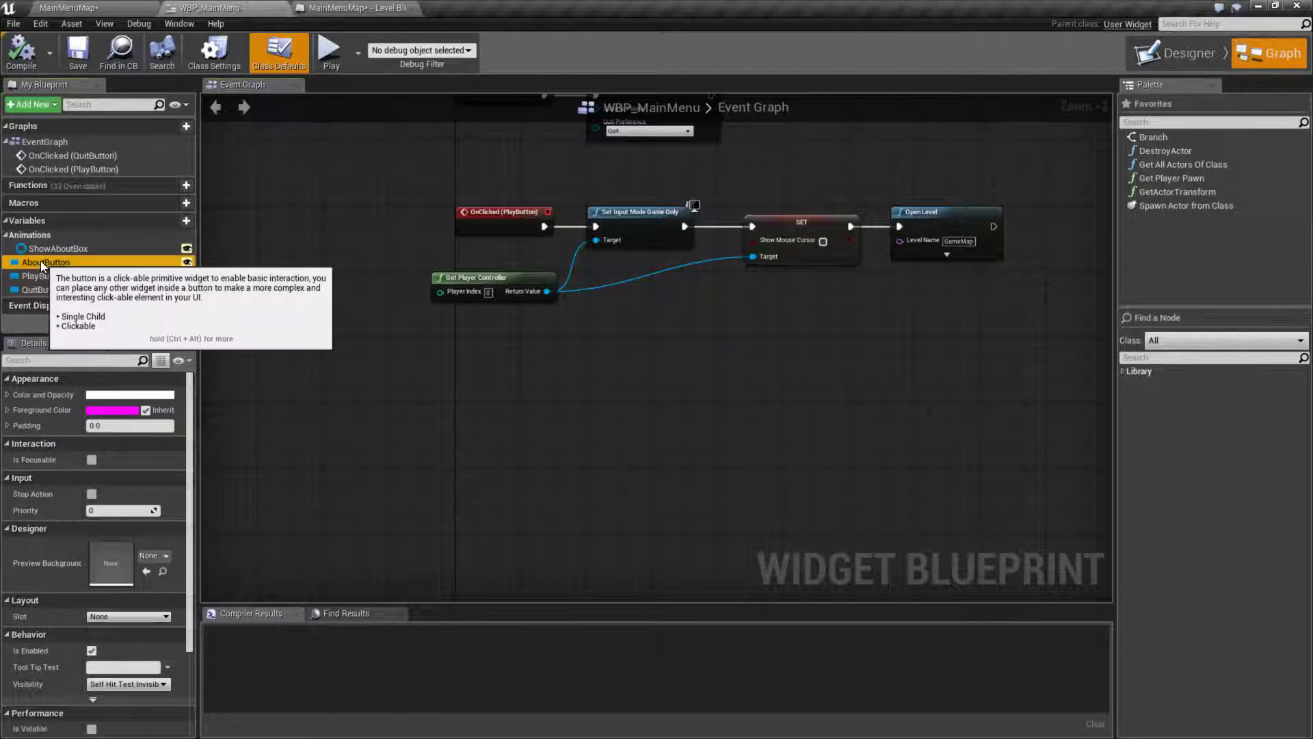
{"action": "left_click", "coordinate": [40, 262]}
{"action": "left_click", "coordinate": [120, 560]}
{"action": "right_click_drag", "start_coordinate": [587, 536], "coordinate": [511, 453]}
{"action": "left_click_drag", "start_coordinate": [453, 309], "coordinate": [484, 440]}
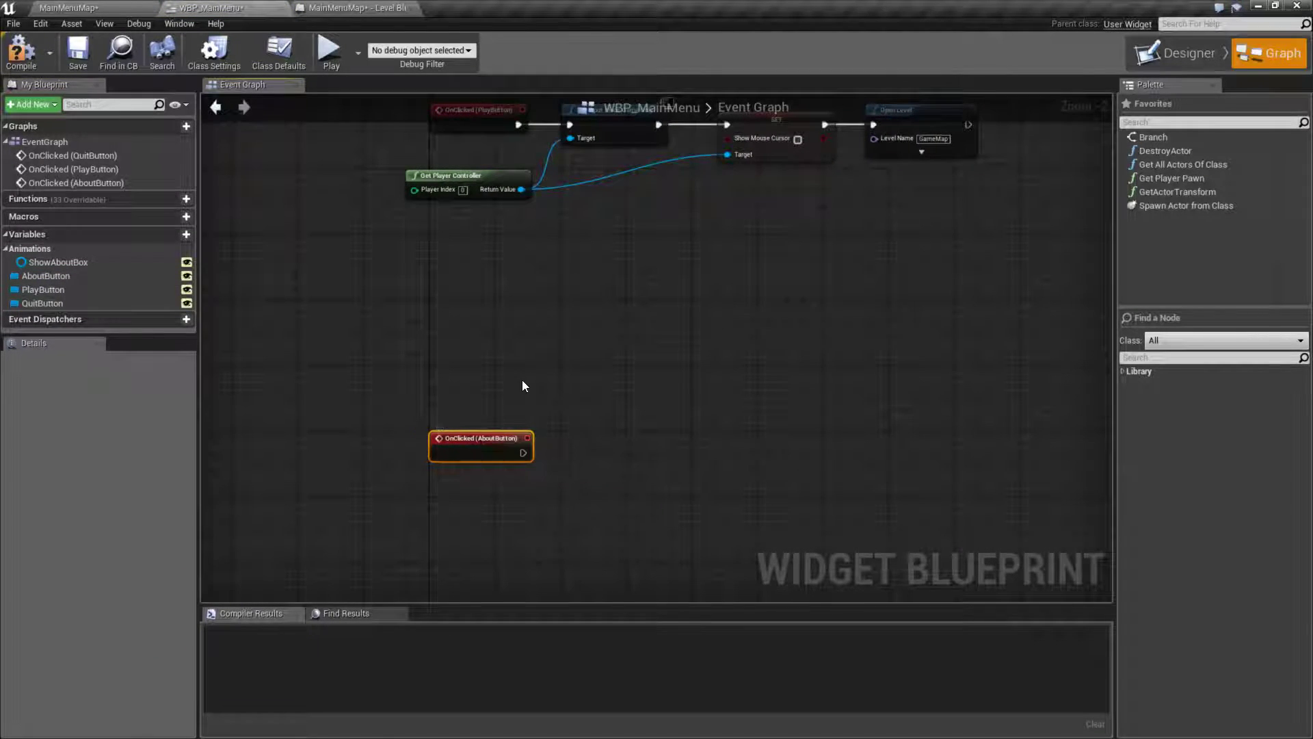
{"action": "right_click_drag", "start_coordinate": [521, 380], "coordinate": [429, 354]}
{"action": "left_click", "coordinate": [429, 354]}
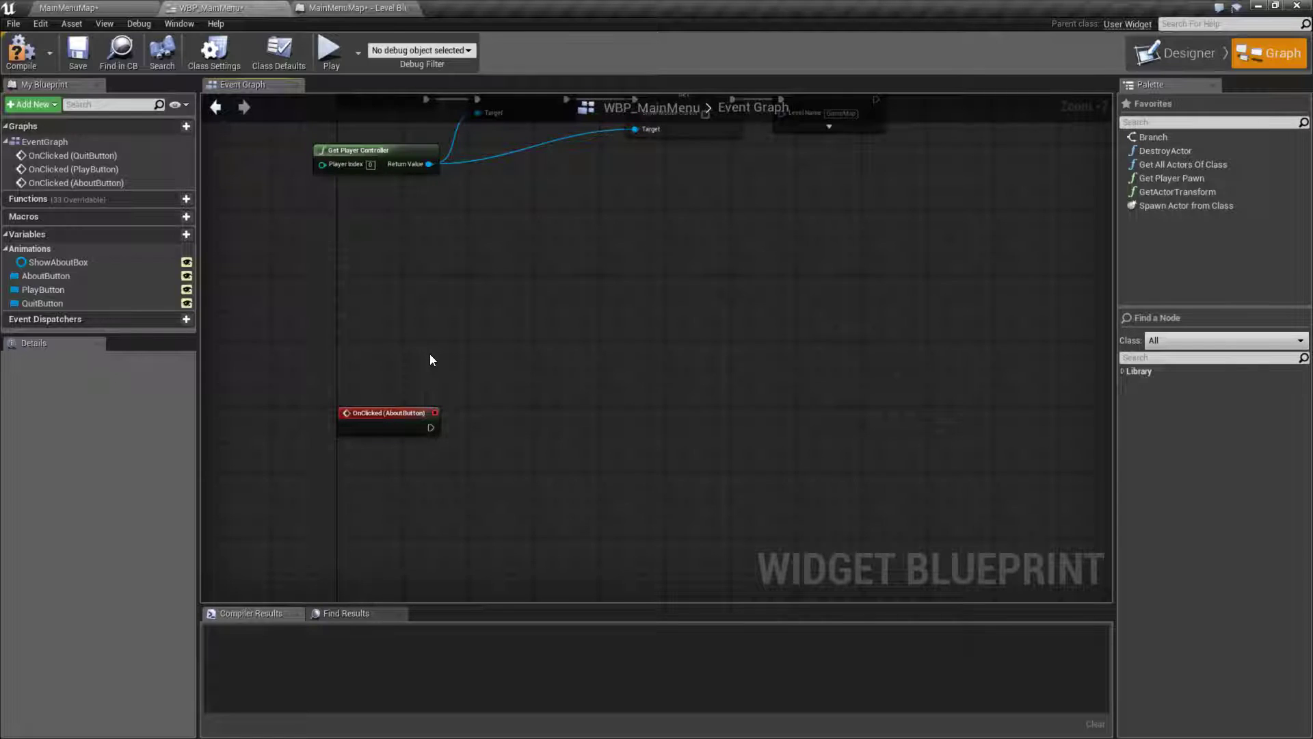
Add a Play Animation node fed by a ShowAboutBox reference and run it from AboutButton's OnClicked event.
{"action": "left_click", "coordinate": [45, 264]}
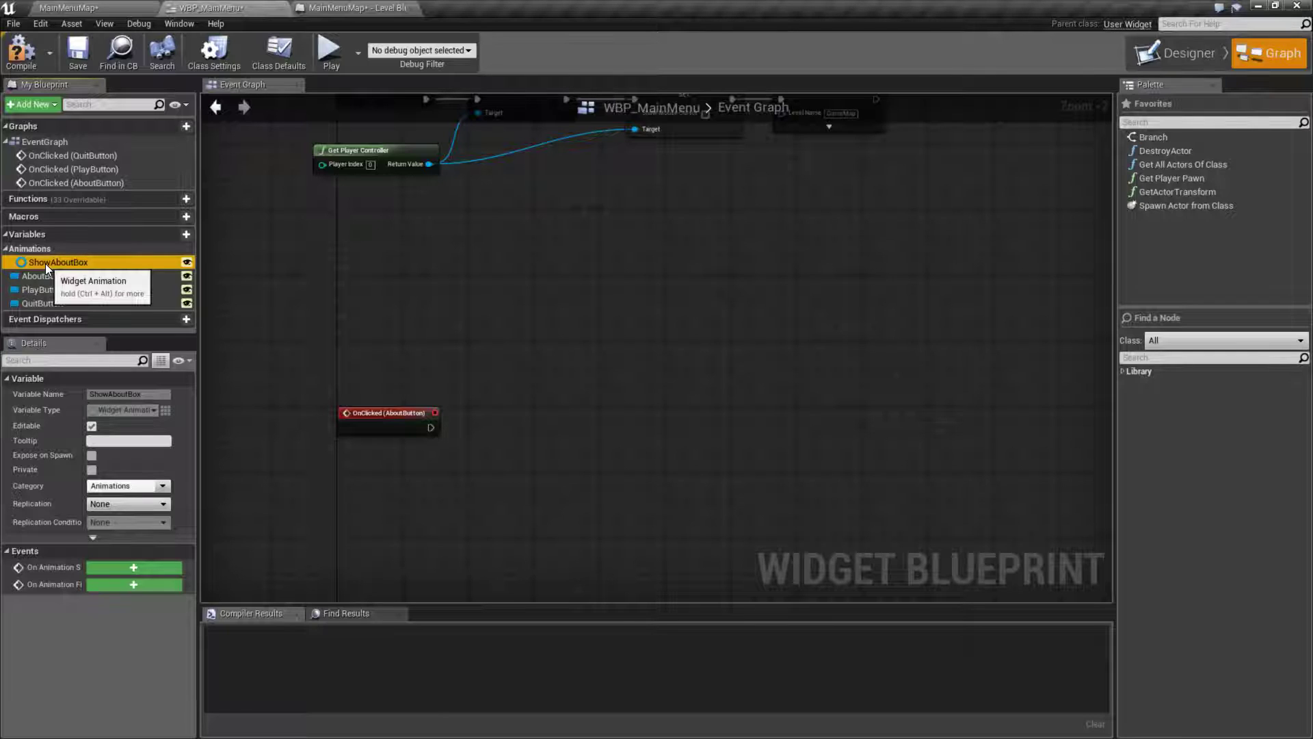
{"action": "left_click_drag", "start_coordinate": [37, 264], "coordinate": [442, 488]}
{"action": "type", "text": "play"}
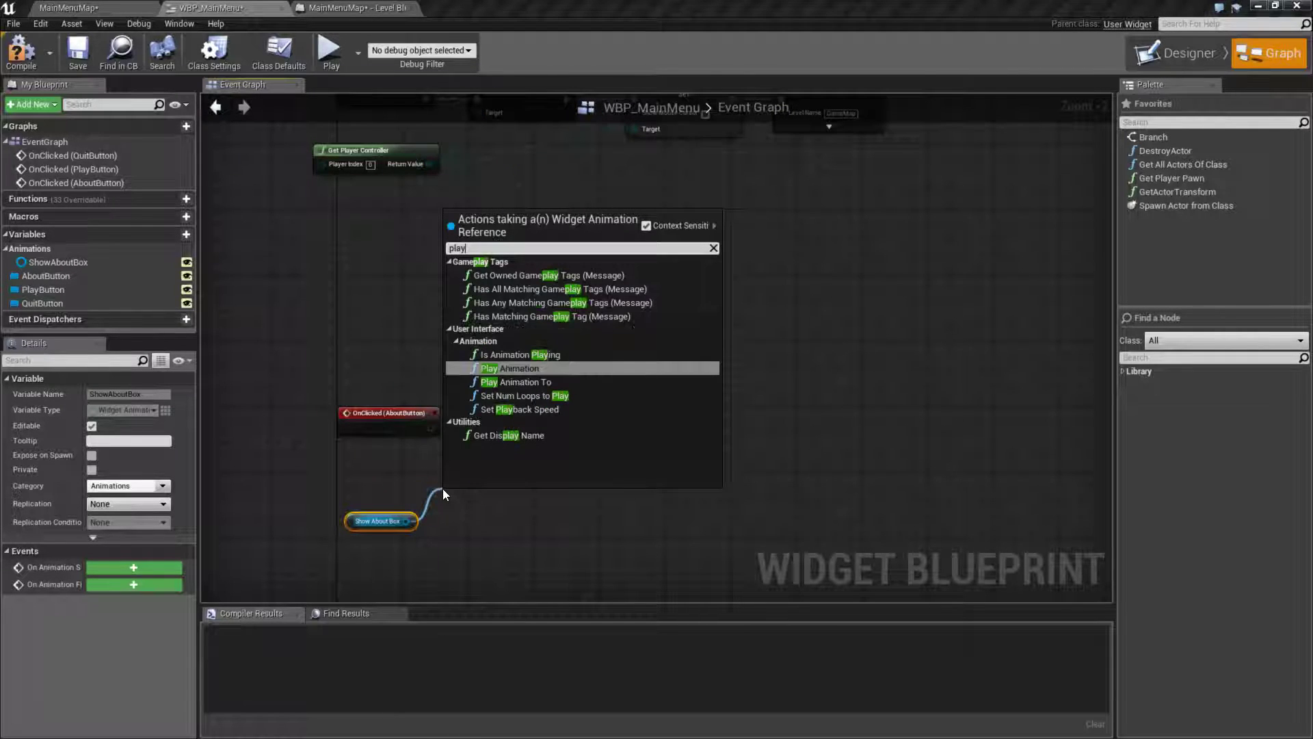
{"action": "left_click", "coordinate": [513, 369]}
{"action": "left_click_drag", "start_coordinate": [460, 493], "coordinate": [505, 426]}
{"action": "left_click_drag", "start_coordinate": [406, 521], "coordinate": [486, 455]}
{"action": "left_click_drag", "start_coordinate": [387, 519], "coordinate": [413, 463]}
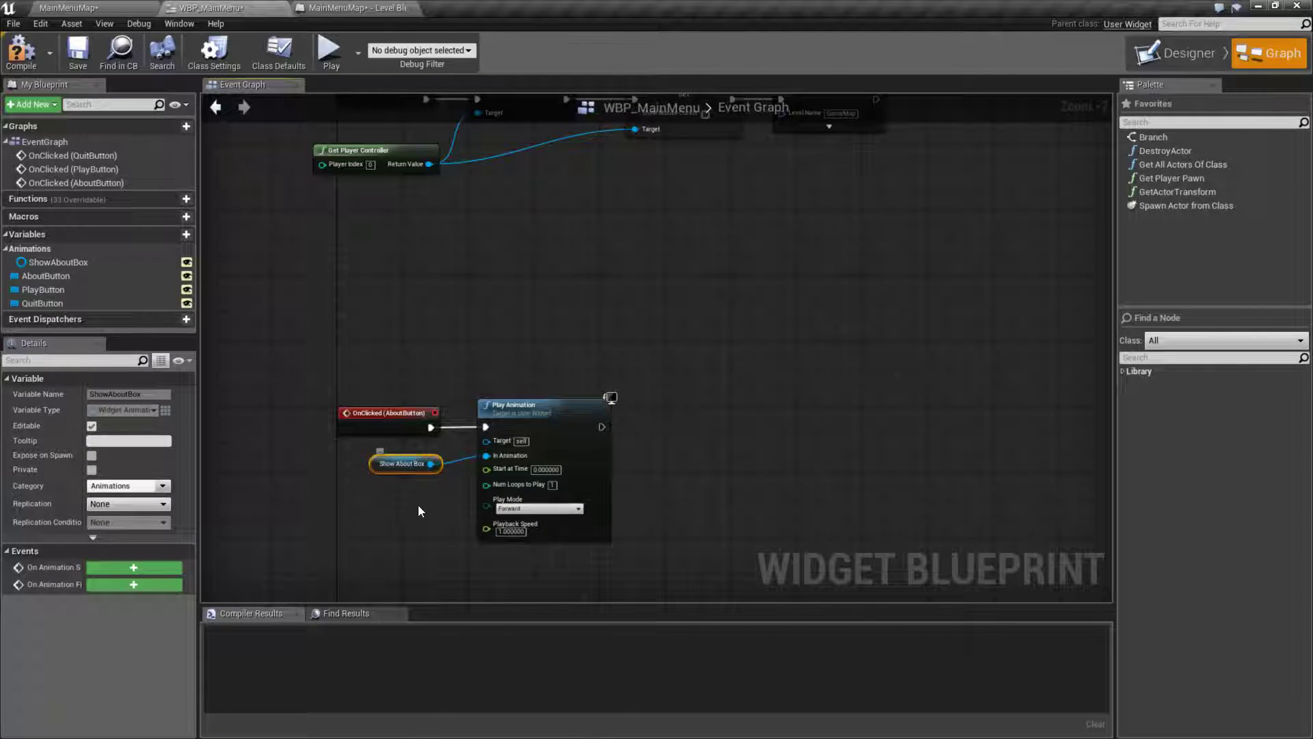
Test the About button in a game preview, close the preview and return to the WBP_MainMenu event graph.
{"action": "right_click_drag", "start_coordinate": [416, 488], "coordinate": [498, 435]}
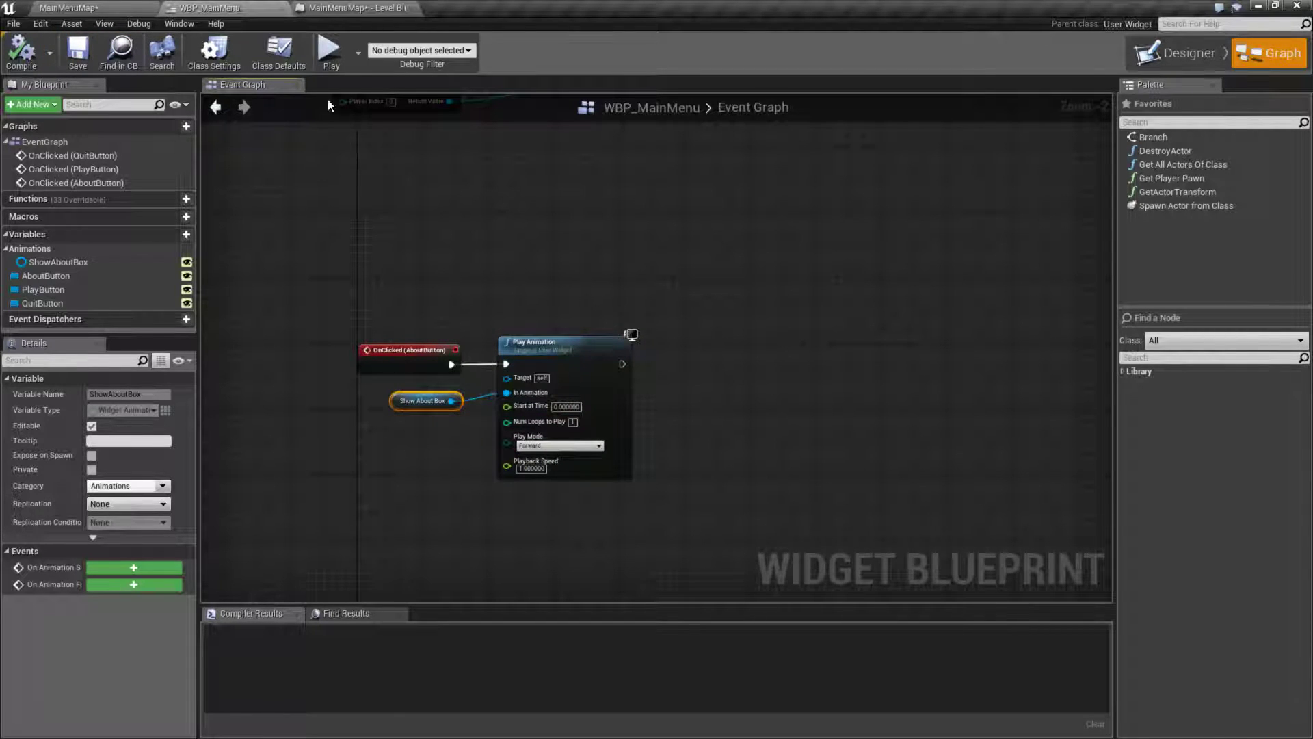
{"action": "left_click", "coordinate": [329, 49]}
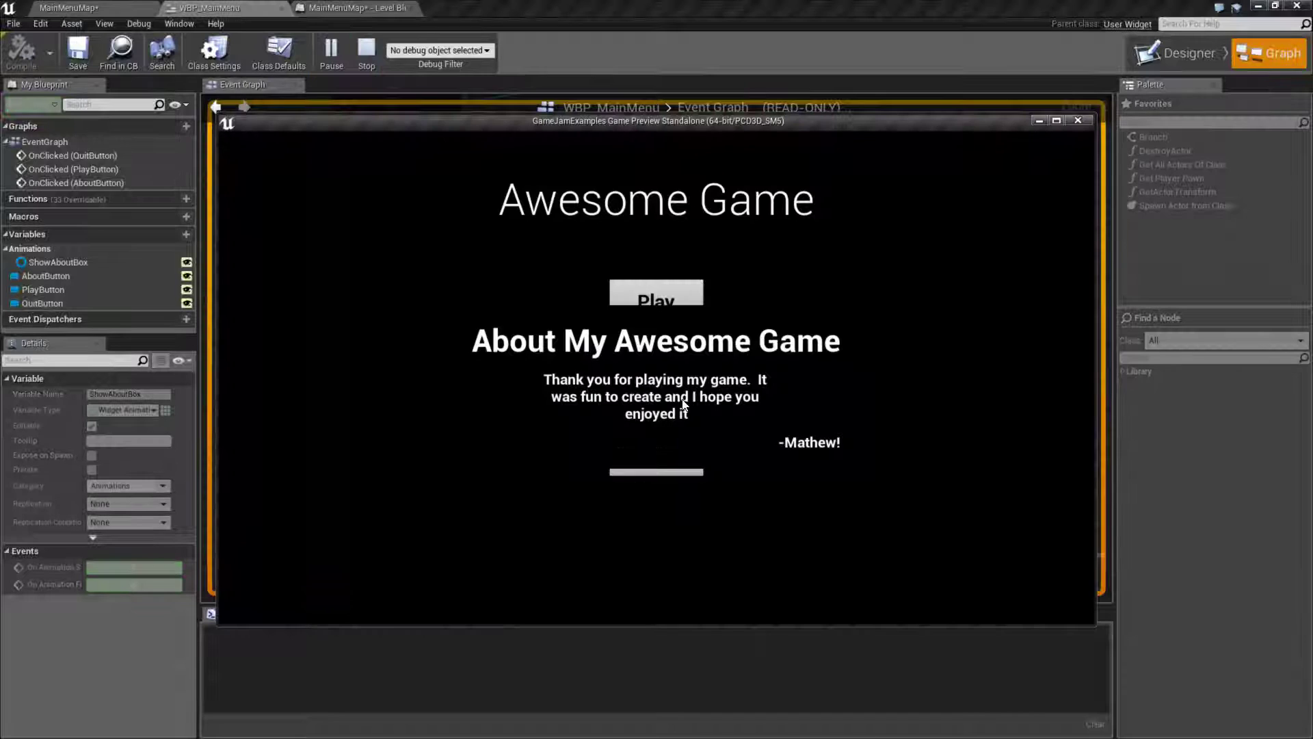
{"action": "left_click", "coordinate": [1079, 122]}
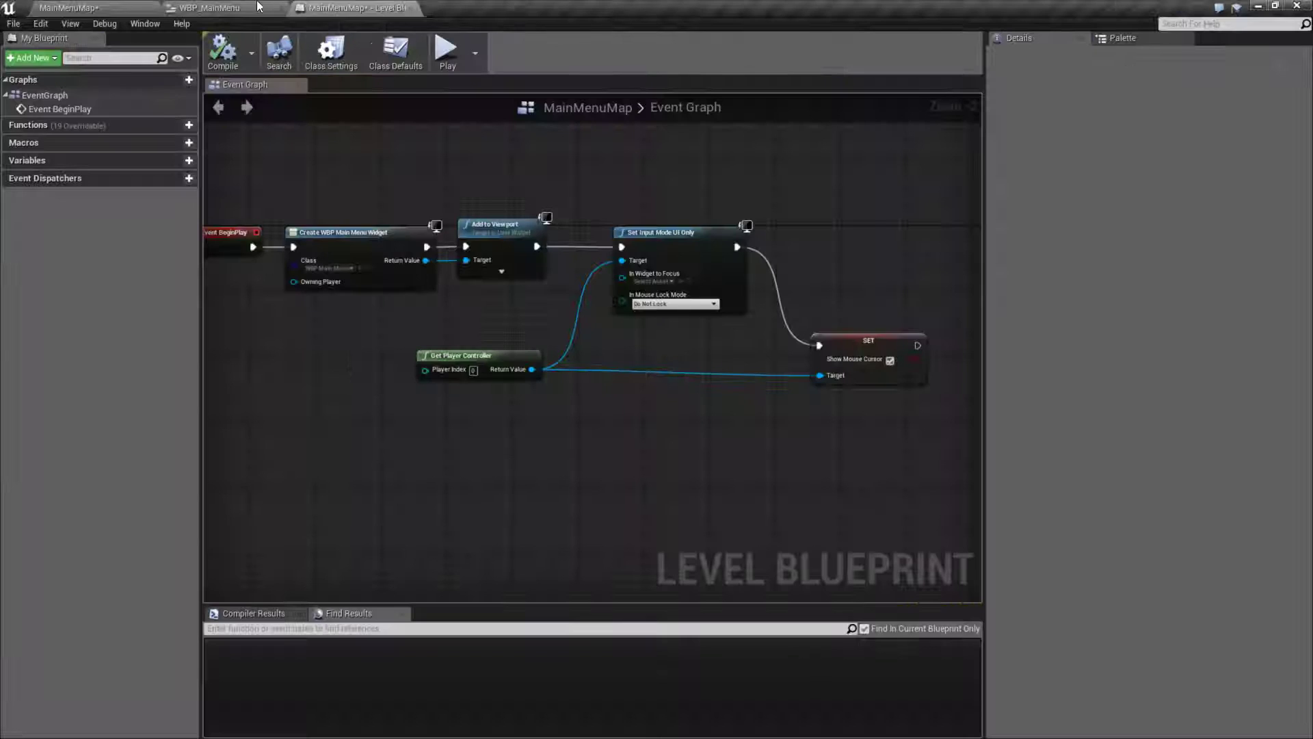
{"action": "left_click", "coordinate": [266, 8]}
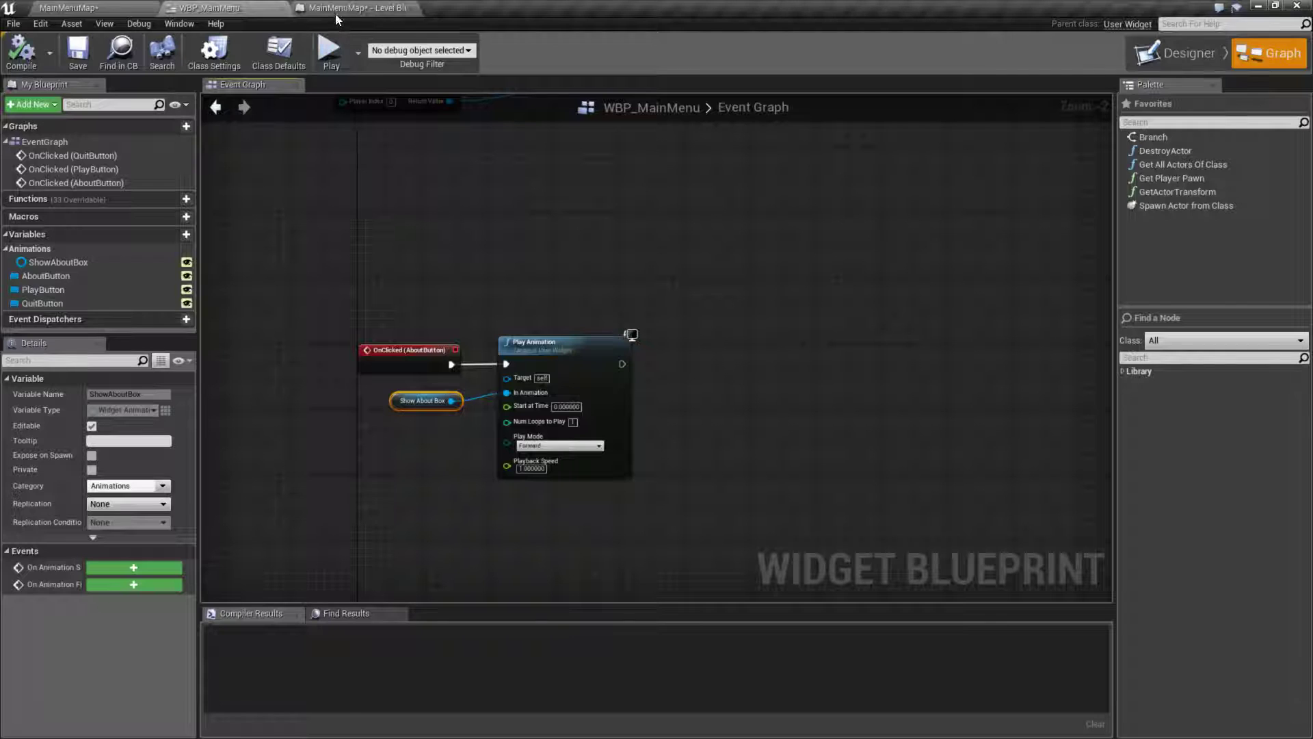
In the Designer, compare AboutBorder's placement with ShowAboutBox selected at 0.00 and with no animation selected.
{"action": "left_click", "coordinate": [1177, 53]}
{"action": "left_click", "coordinate": [75, 460]}
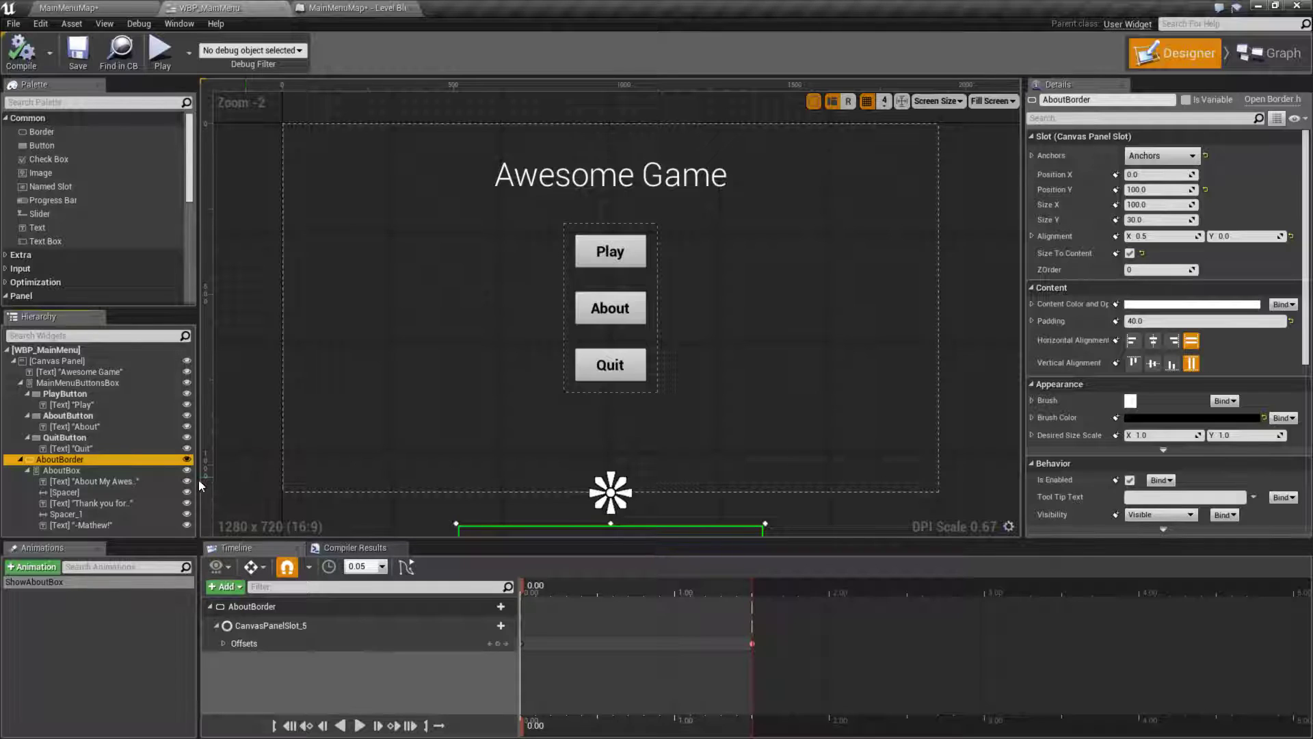
{"action": "left_click", "coordinate": [83, 468]}
{"action": "left_click", "coordinate": [77, 462]}
{"action": "left_click", "coordinate": [629, 588]}
{"action": "left_click_drag", "start_coordinate": [630, 590], "coordinate": [519, 590]}
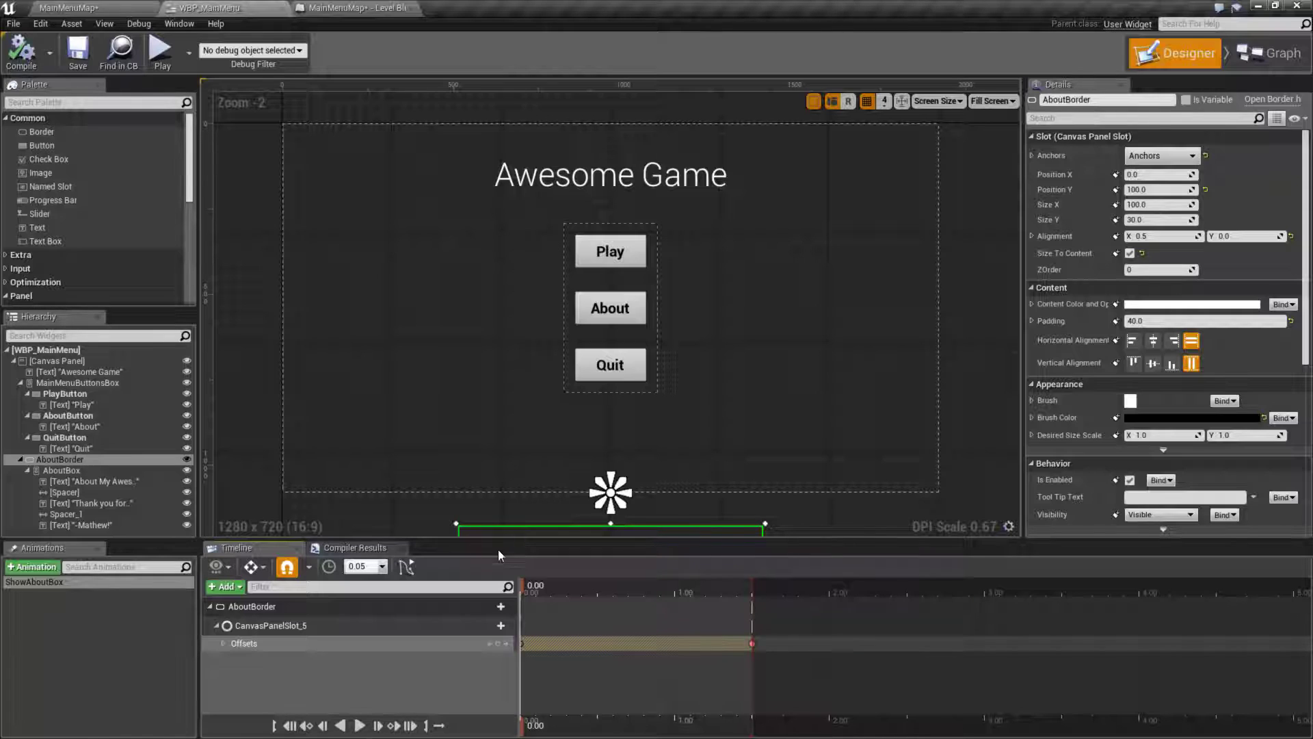
{"action": "left_click", "coordinate": [256, 355]}
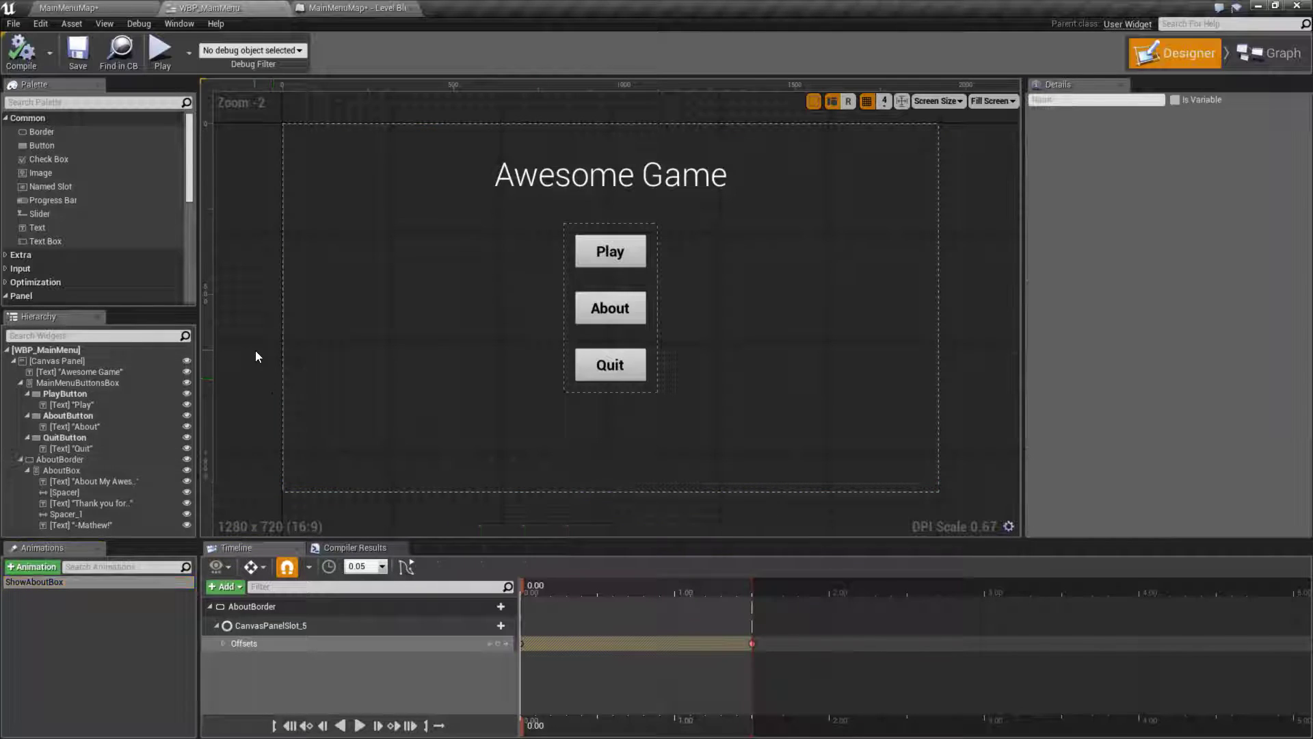
{"action": "left_click", "coordinate": [130, 610]}
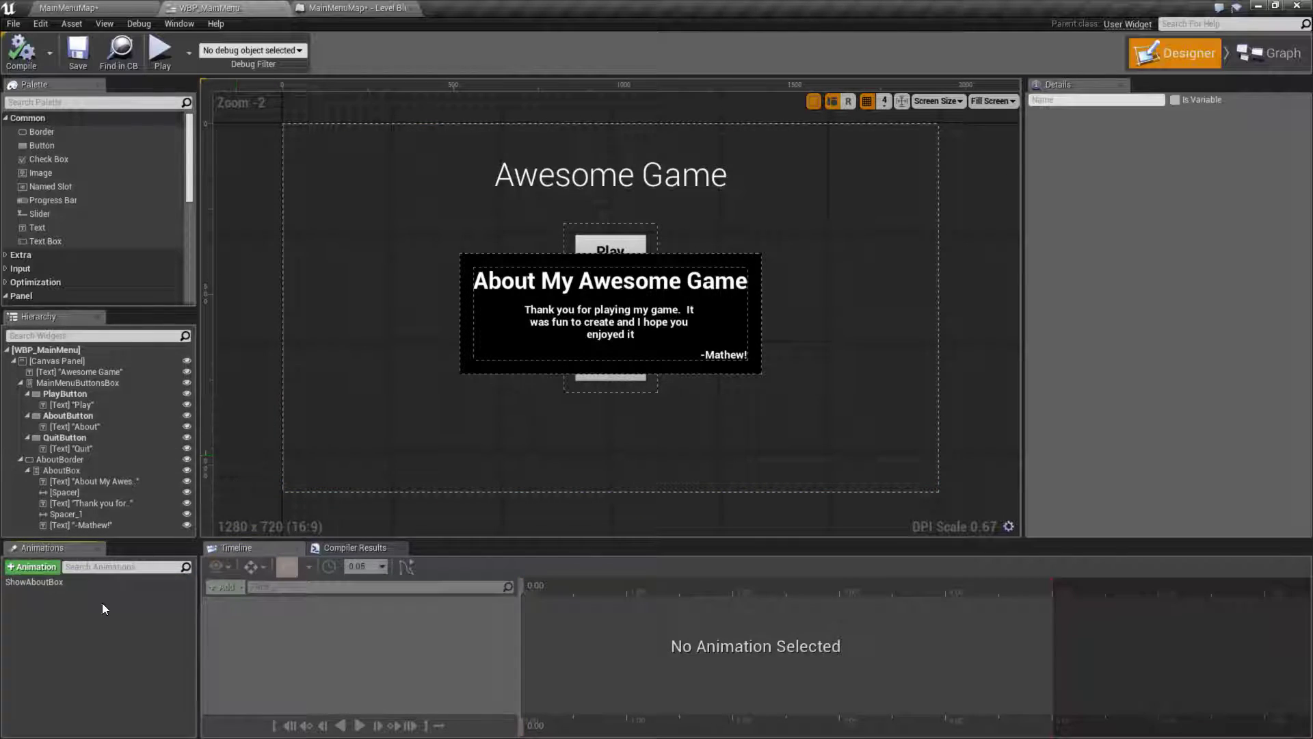
{"action": "left_click", "coordinate": [69, 581]}
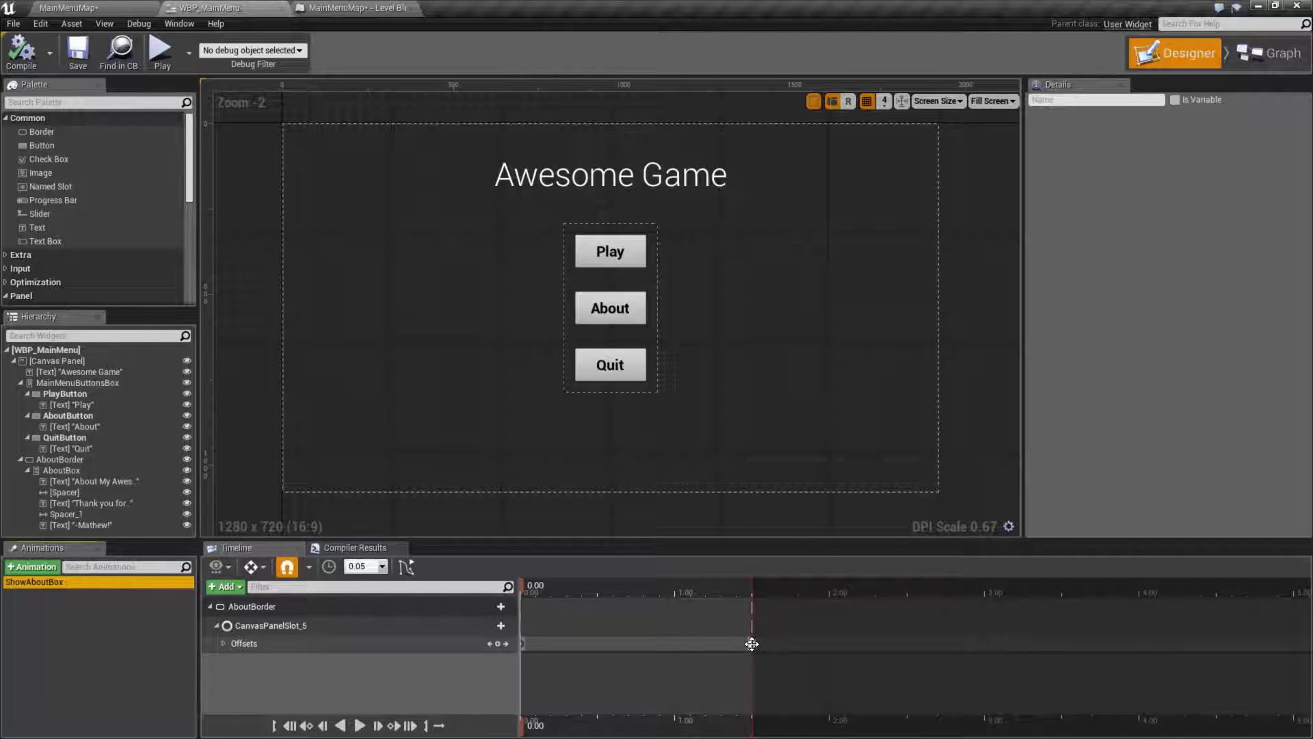
{"action": "mouse_move", "coordinate": [524, 587]}
{"action": "left_mouse_down"}
{"action": "mouse_move", "coordinate": [744, 590]}
{"action": "mouse_move", "coordinate": [502, 593]}
{"action": "left_mouse_up"}
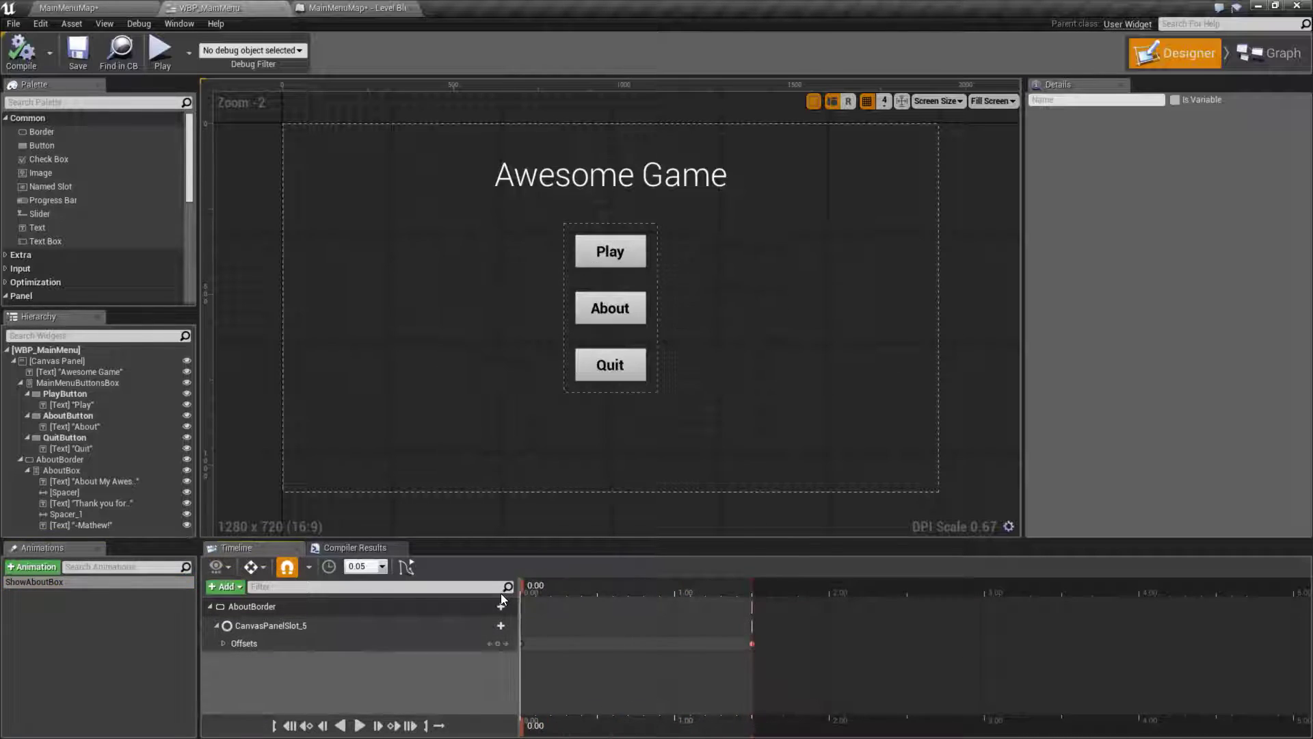
{"action": "left_click", "coordinate": [66, 619]}
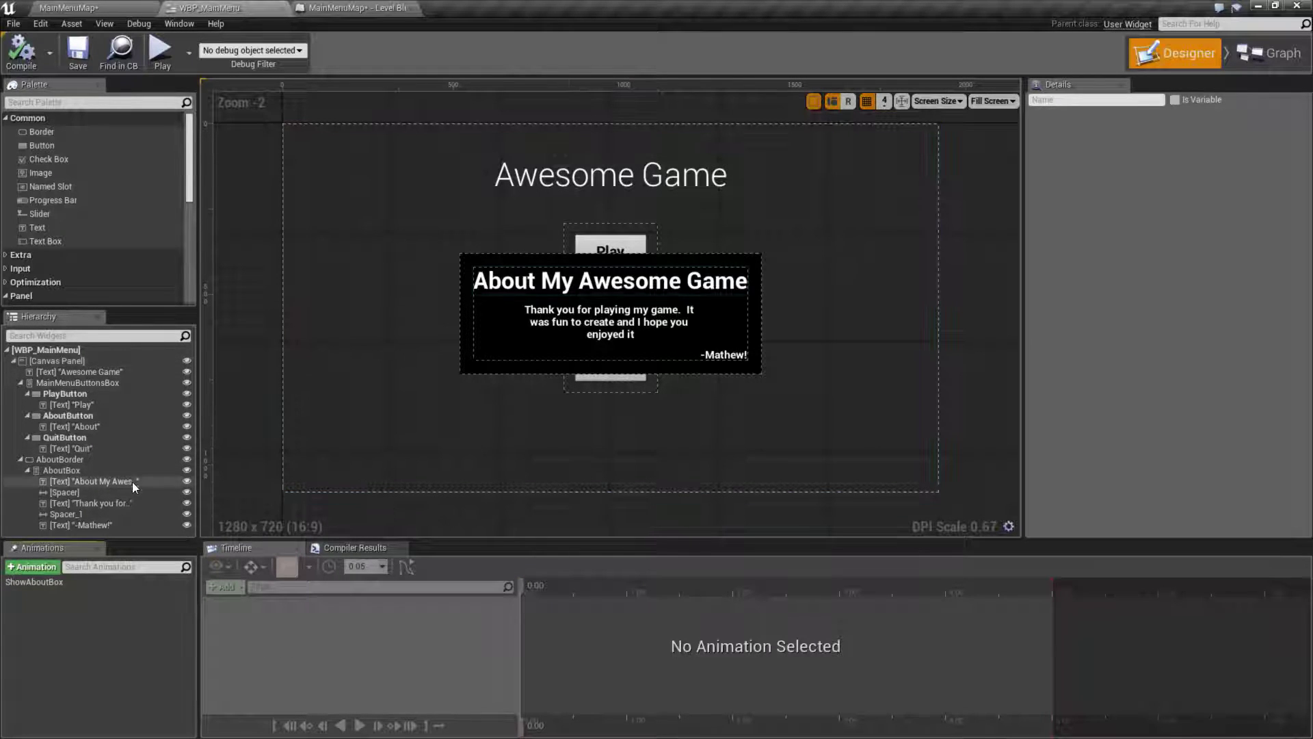
With no animation selected, set AboutBorder's Position Y to 100 and save the widget.
{"action": "left_click", "coordinate": [68, 459]}
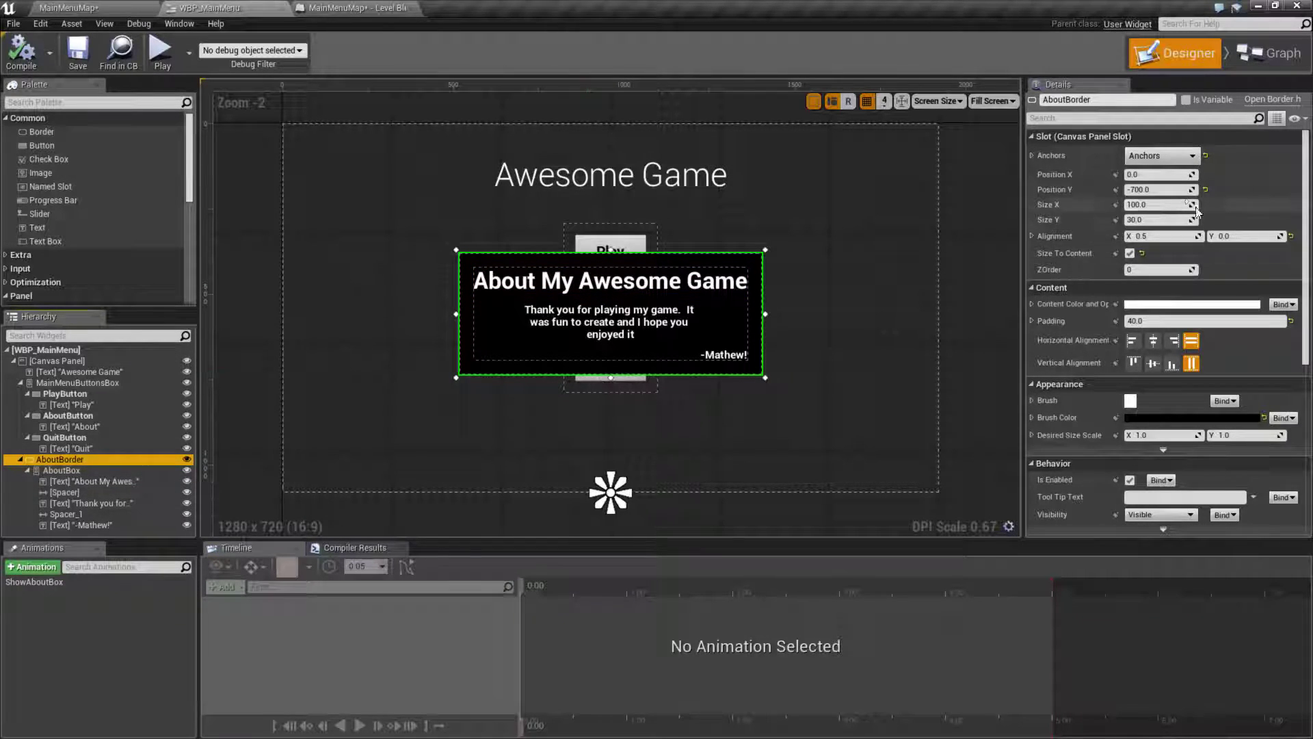
{"action": "left_click", "coordinate": [1157, 189]}
{"action": "type", "text": "100"}
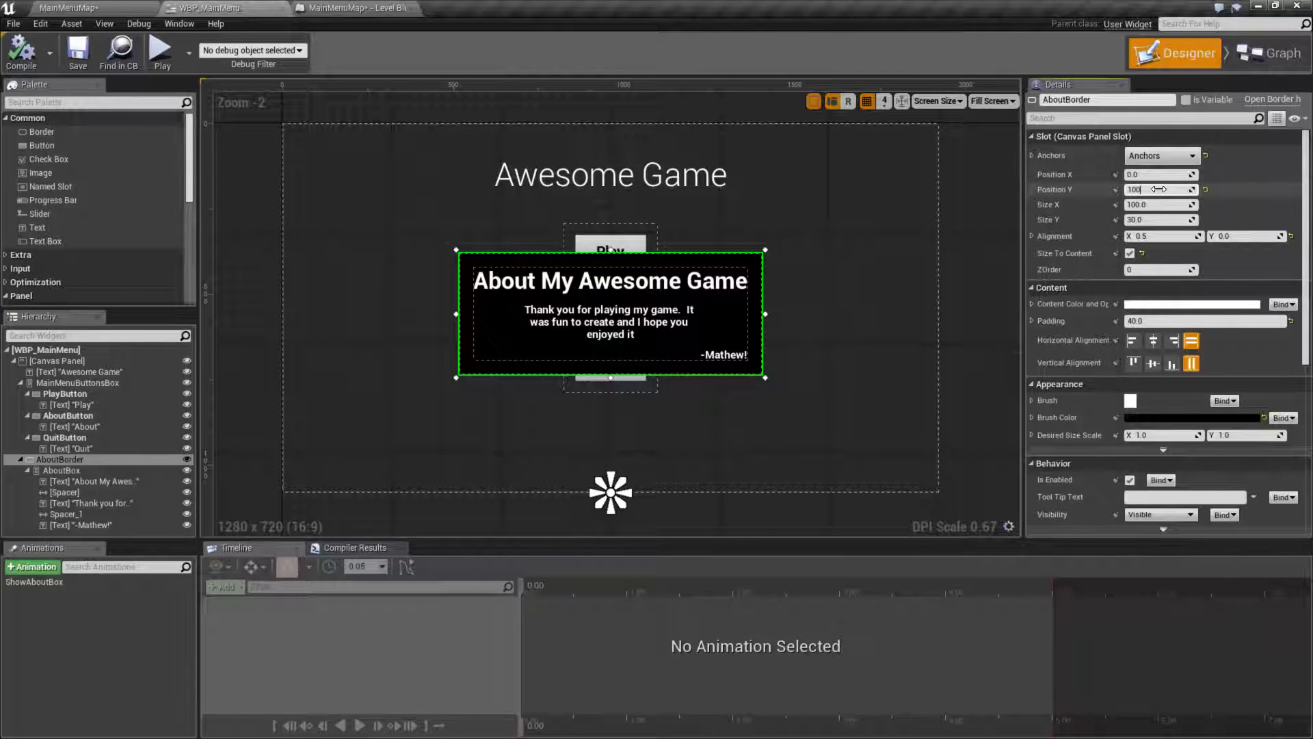
{"action": "key", "text": "Return"}
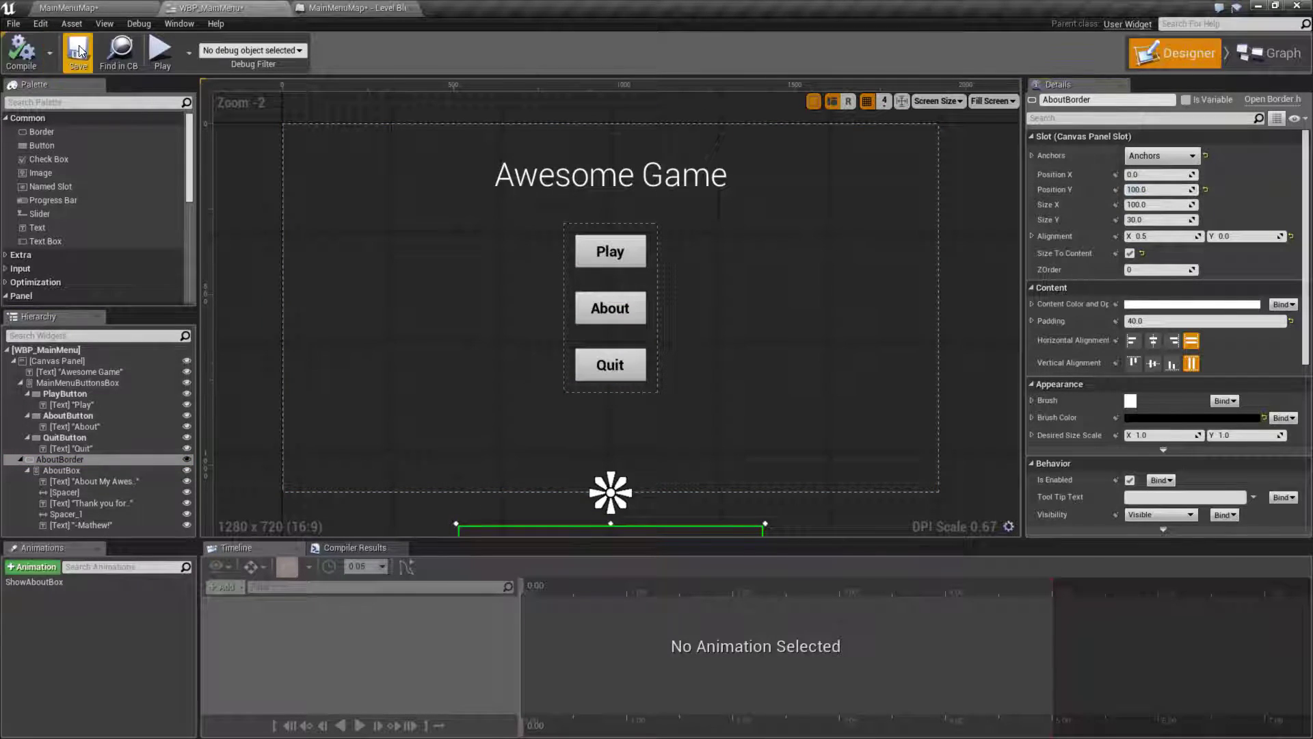
Run the game preview, test the About and Play buttons, and end the preview.
{"action": "left_click", "coordinate": [160, 52]}
{"action": "left_click", "coordinate": [686, 379]}
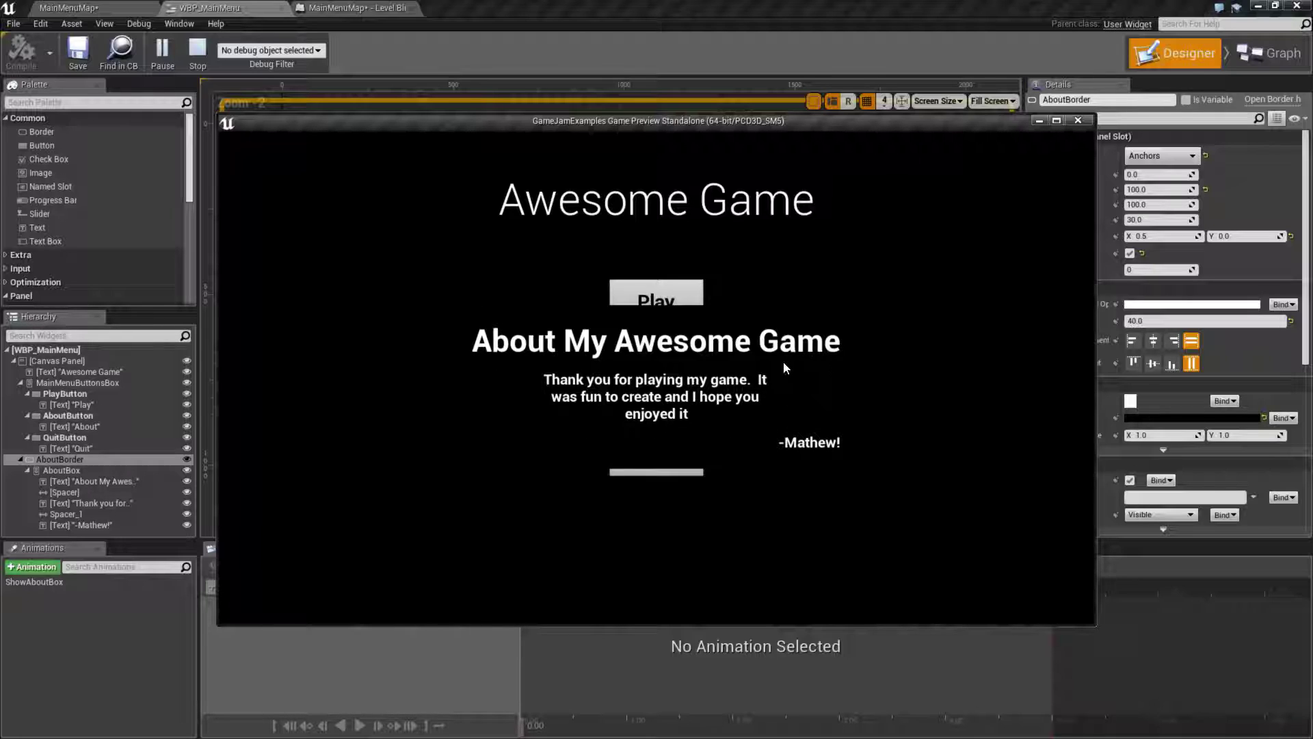
{"action": "left_click", "coordinate": [656, 301]}
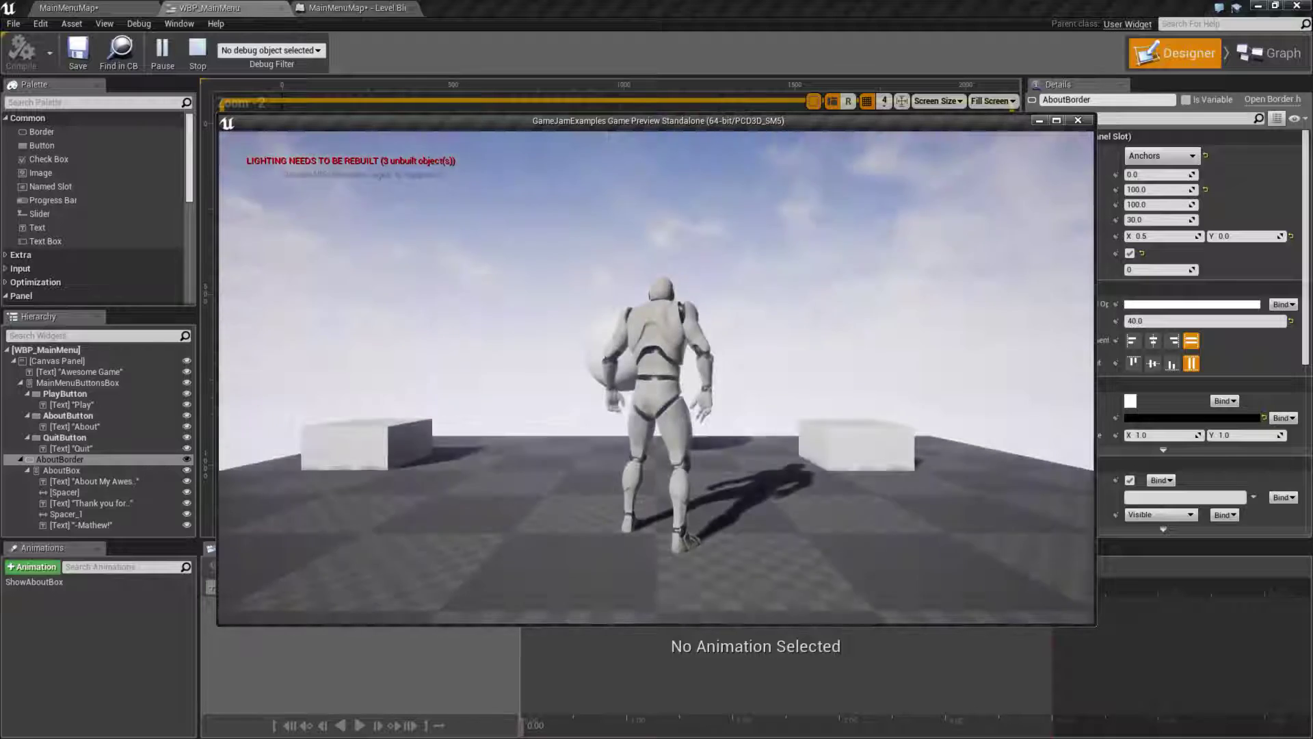
{"action": "key", "text": "Escape"}
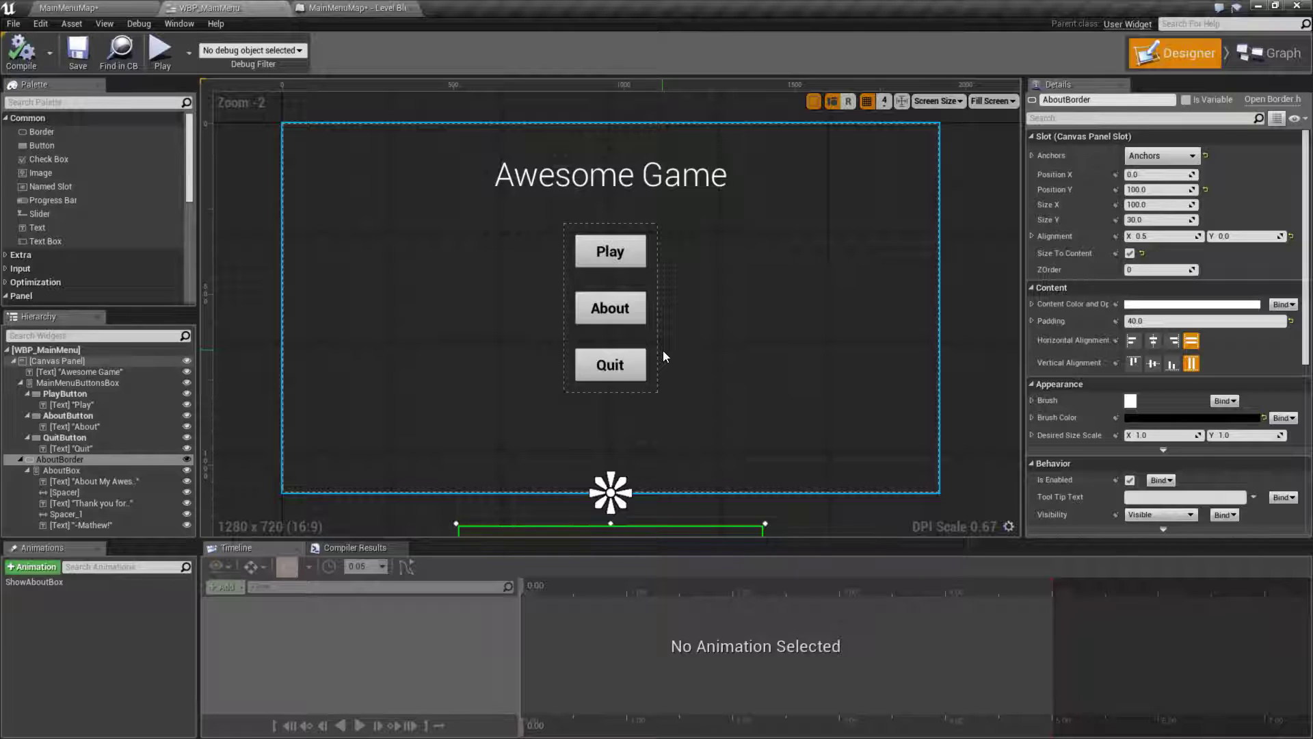
Examine AboutBorder's resting position relative to the lower edge of the menu canvas.
{"action": "scroll", "coordinate": [757, 404], "scroll_direction": "down", "scroll_amount": 6}
{"action": "scroll", "coordinate": [739, 468], "scroll_direction": "up", "scroll_amount": 2}
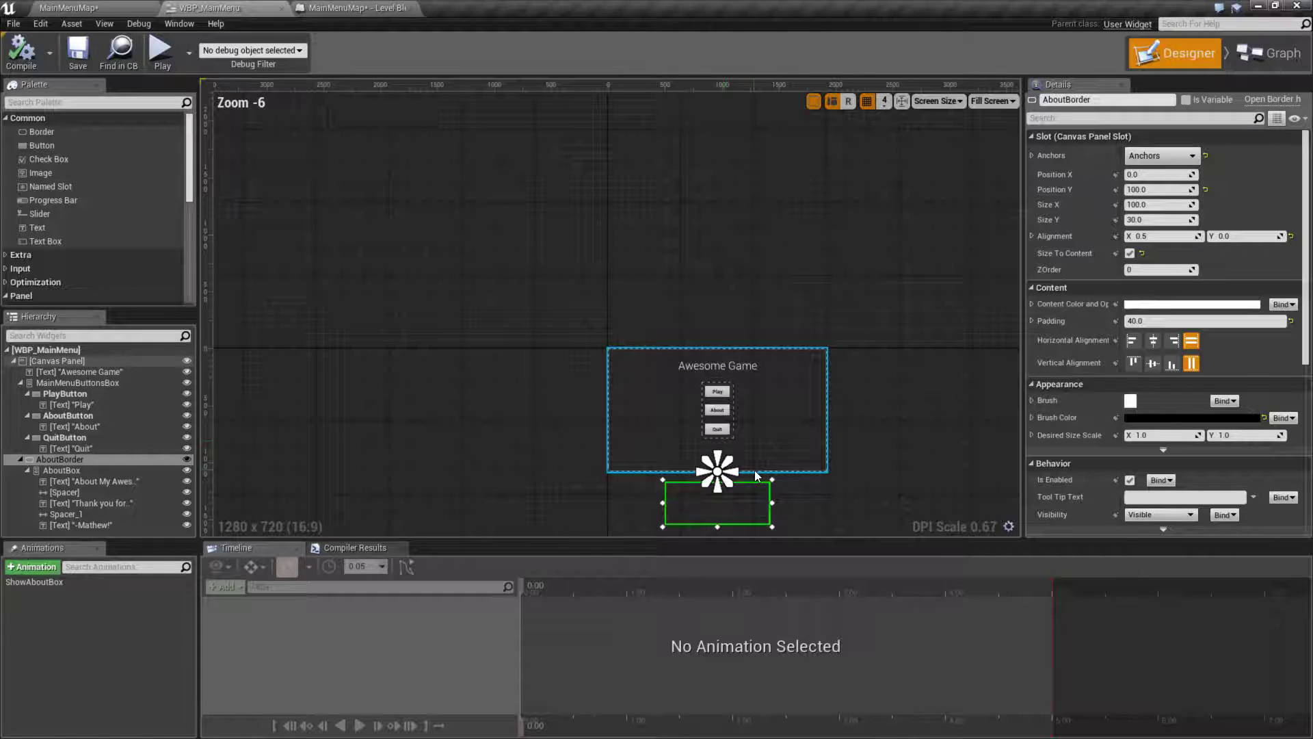
{"action": "scroll", "coordinate": [766, 468], "scroll_direction": "up", "scroll_amount": 2}
{"action": "right_click_drag", "start_coordinate": [775, 469], "coordinate": [761, 446]}
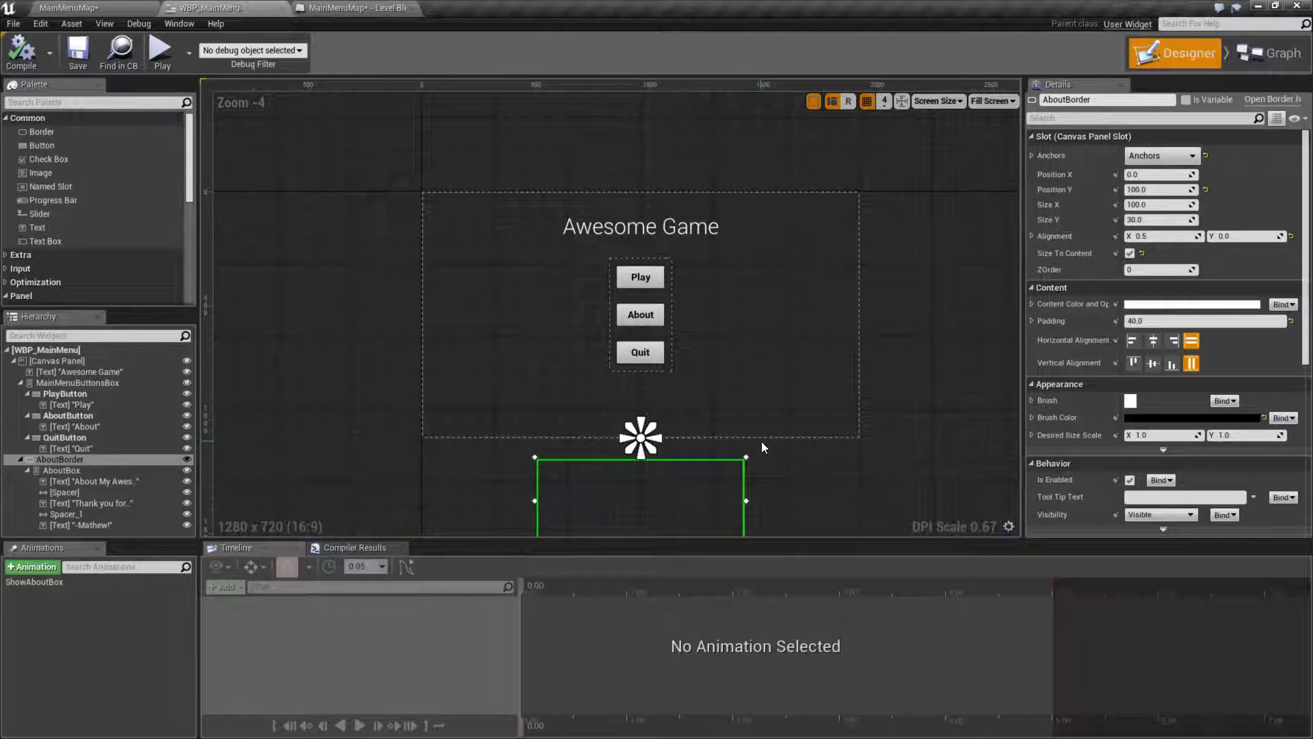
{"action": "left_click", "coordinate": [64, 470]}
{"action": "left_click", "coordinate": [64, 463]}
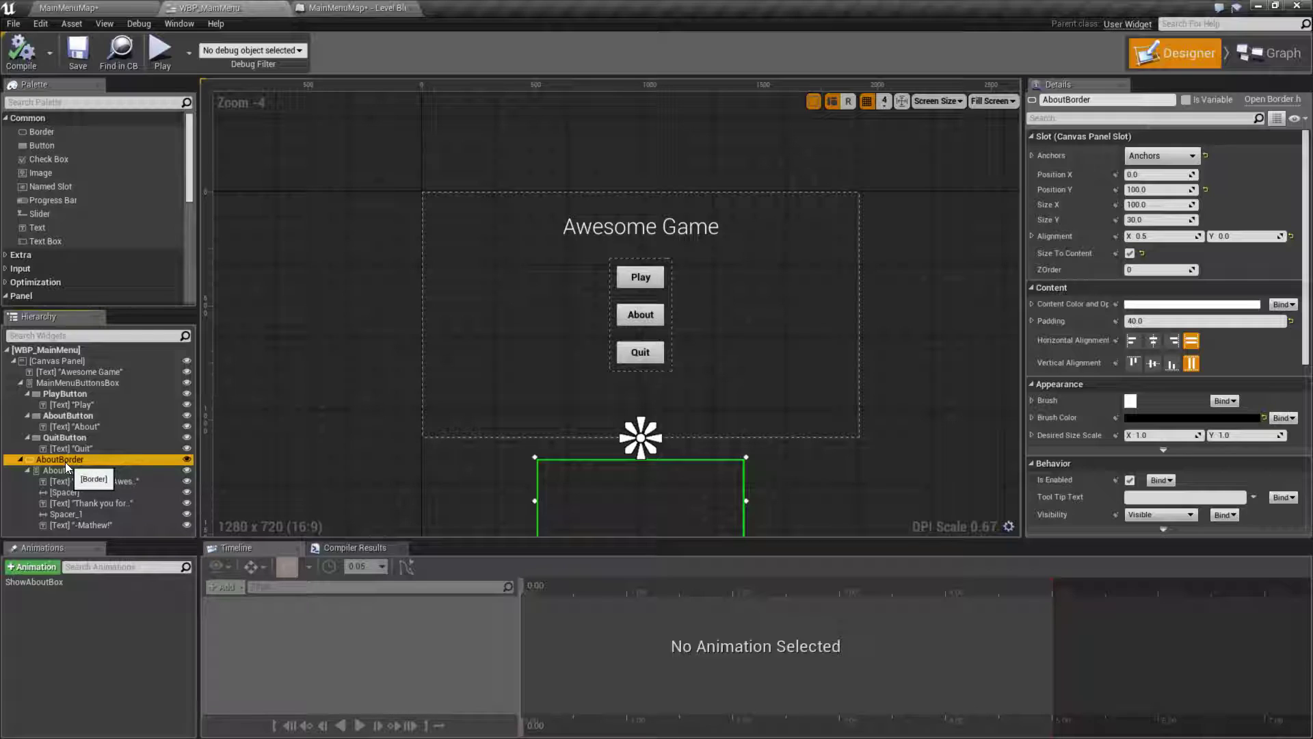
Create a Boolean variable named IsAboutOpen in the widget's graph and compile the blueprint.
{"action": "left_click", "coordinate": [1271, 53]}
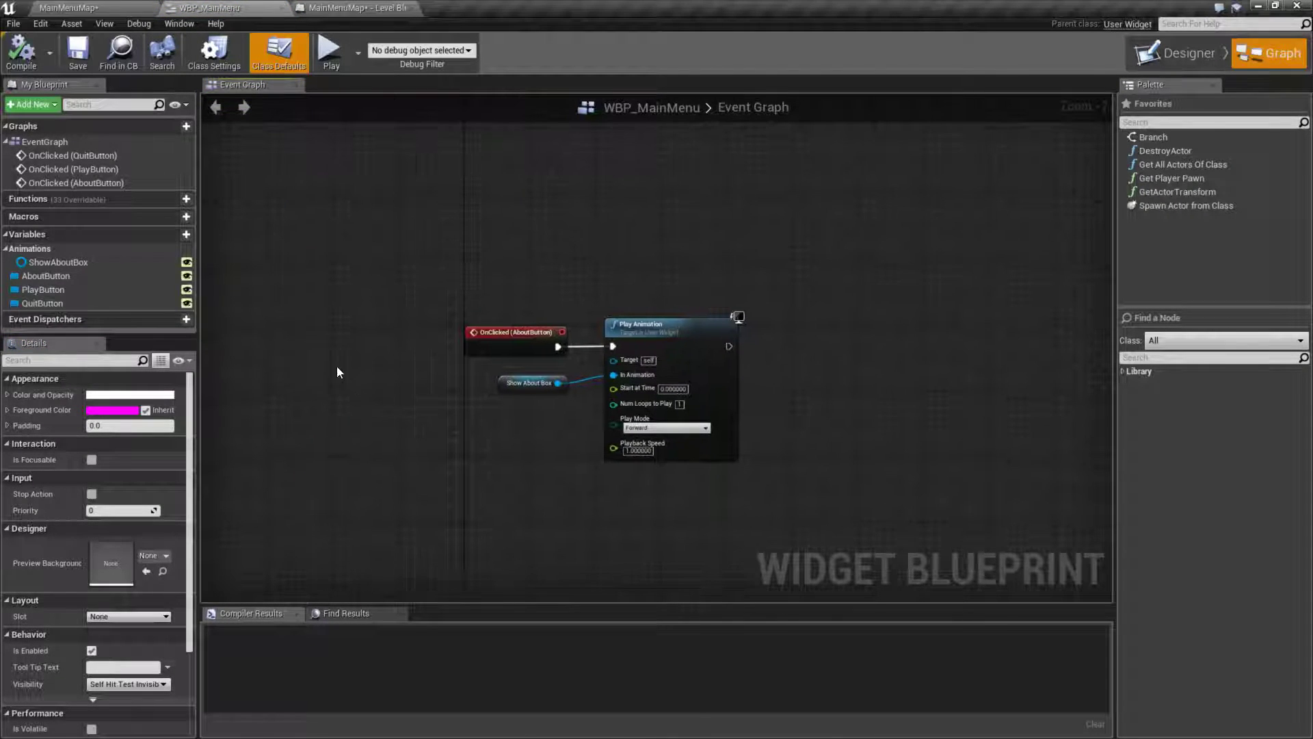
{"action": "left_click", "coordinate": [173, 234]}
{"action": "type", "text": "I"}
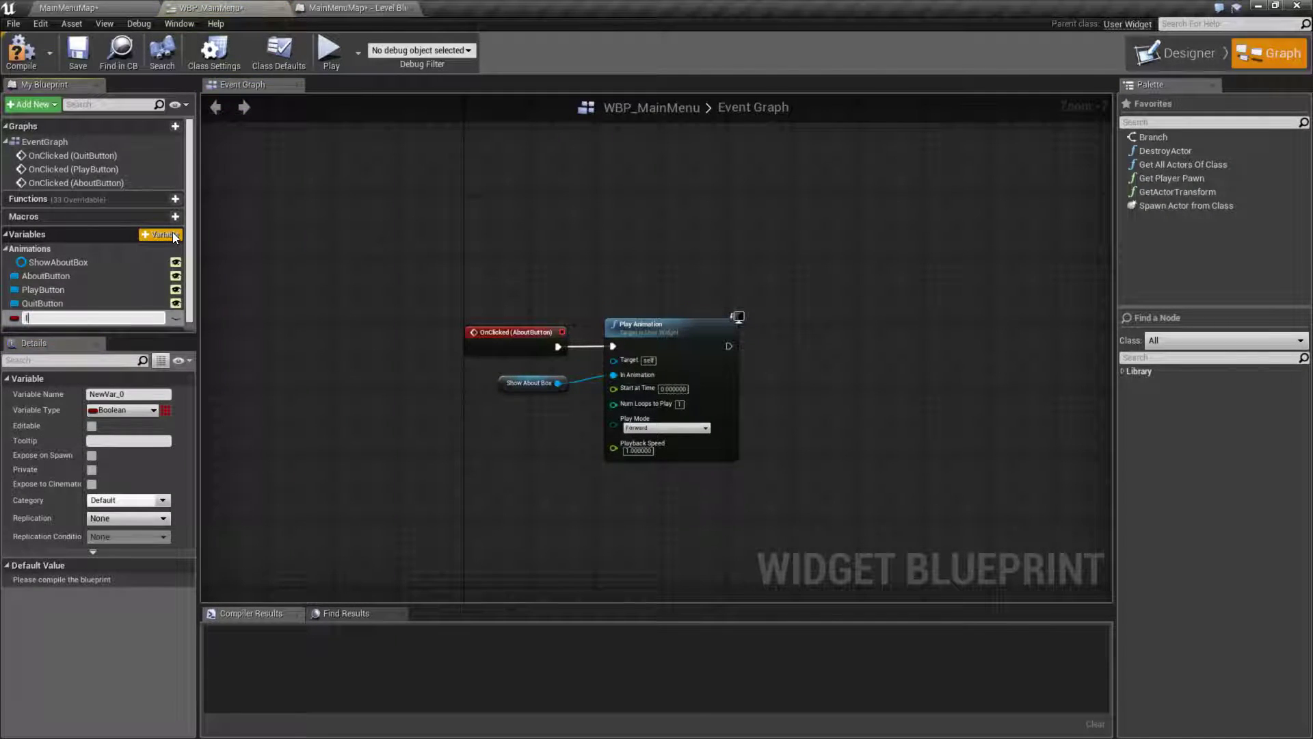
{"action": "type", "text": "sMenuOpen"}
{"action": "key", "text": "ctrl+a"}
{"action": "type", "text": "Isabout"}
{"action": "key", "text": "Return"}
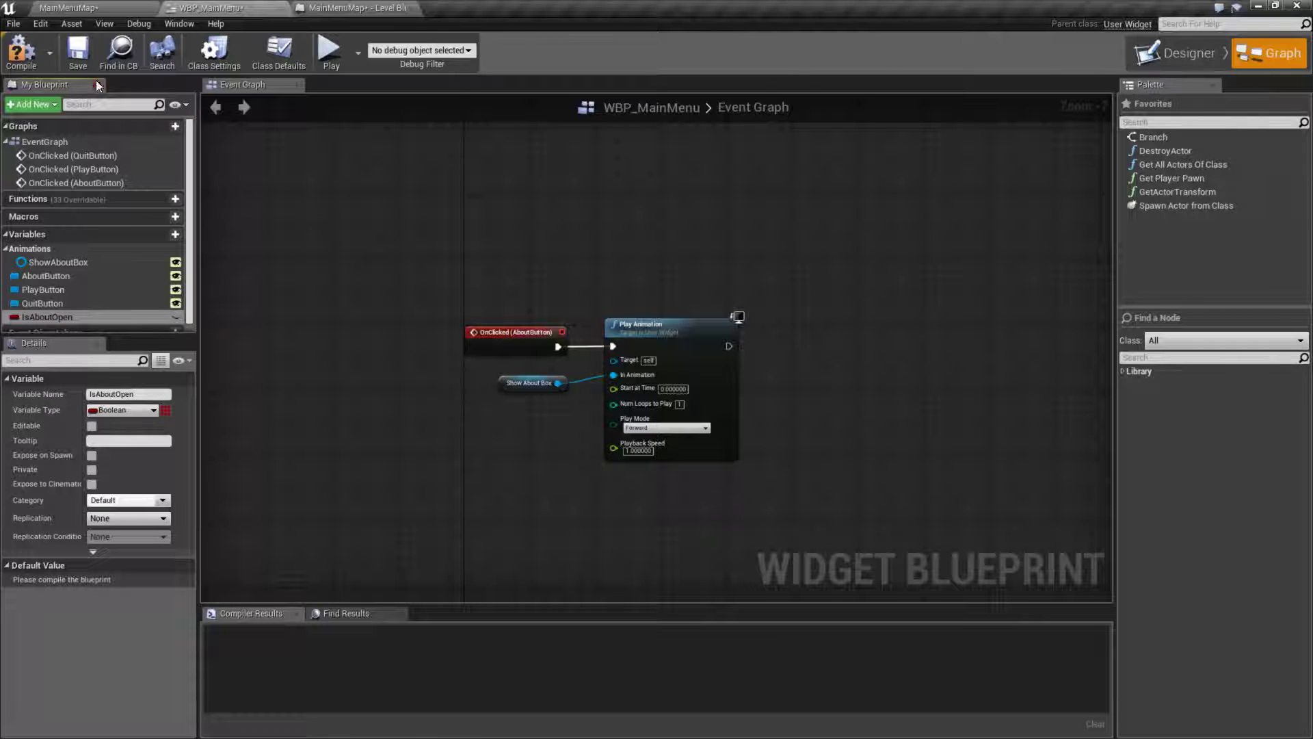
Insert a Set IsAboutOpen node, ticked true, between AboutButton's OnClicked event and Play Animation, spacing the nodes apart.
{"action": "right_click_drag", "start_coordinate": [417, 403], "coordinate": [306, 413]}
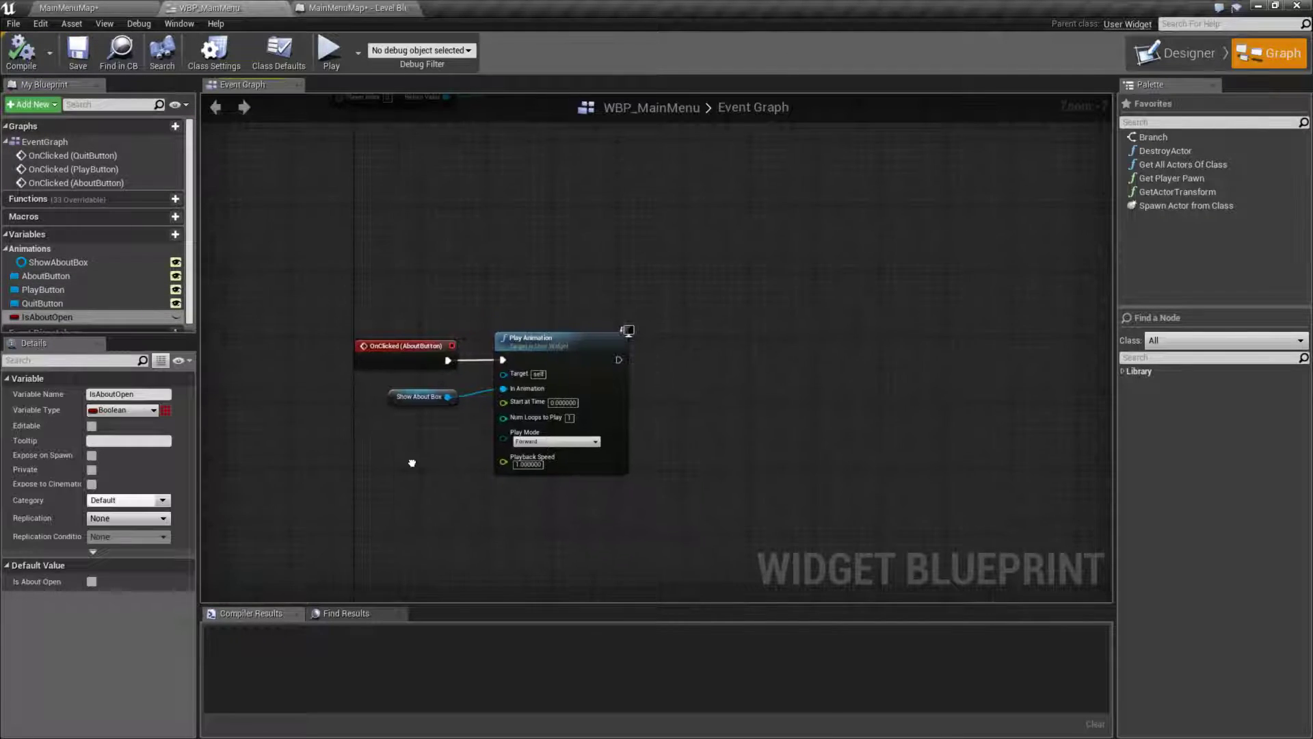
{"action": "left_click_drag", "start_coordinate": [424, 379], "coordinate": [523, 409]}
{"action": "left_click_drag", "start_coordinate": [531, 352], "coordinate": [802, 350]}
{"action": "left_click_drag", "start_coordinate": [60, 318], "coordinate": [450, 359]}
{"action": "left_click", "coordinate": [552, 370]}
{"action": "left_click_drag", "start_coordinate": [582, 352], "coordinate": [770, 357]}
{"action": "right_click_drag", "start_coordinate": [531, 436], "coordinate": [663, 430]}
{"action": "left_click_drag", "start_coordinate": [656, 351], "coordinate": [842, 402]}
{"action": "right_click_drag", "start_coordinate": [728, 429], "coordinate": [761, 428]}
{"action": "left_click_drag", "start_coordinate": [569, 351], "coordinate": [462, 350]}
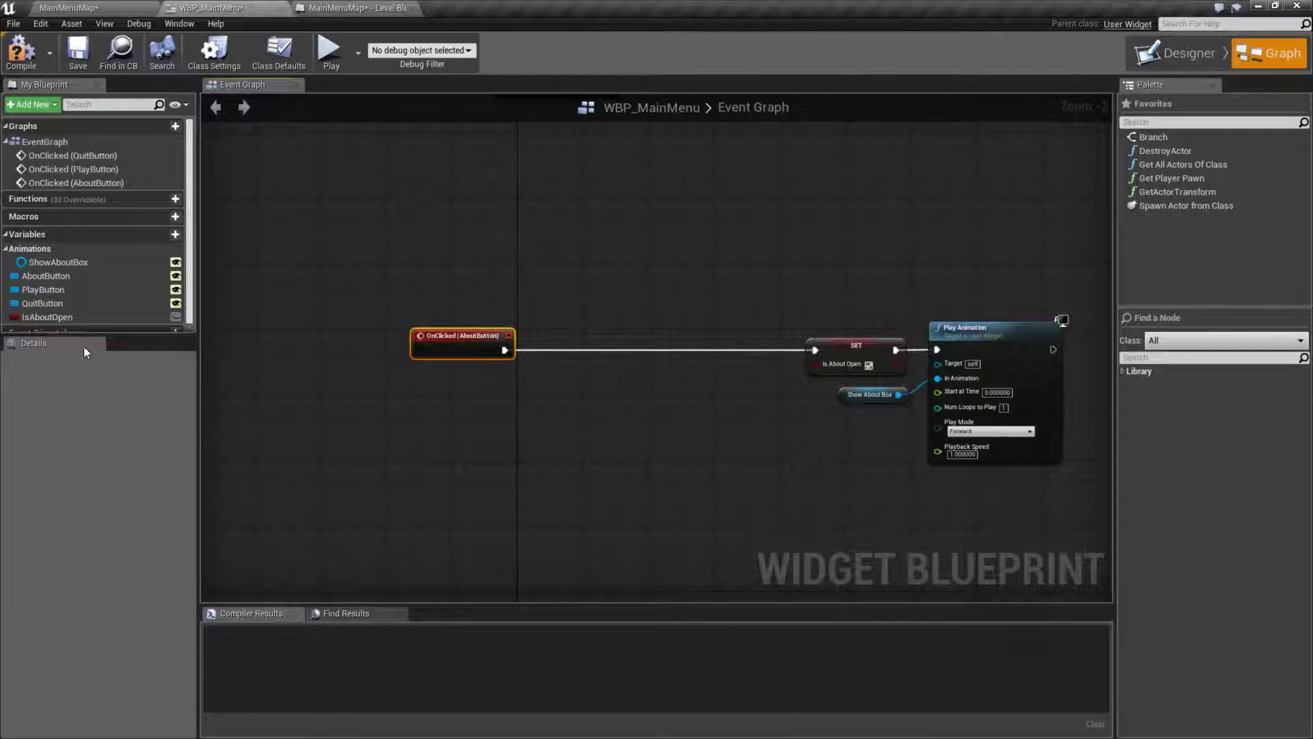
Add an IsAboutOpen reference feeding a Branch condition and run the Branch from AboutButton's OnClicked event.
{"action": "left_click_drag", "start_coordinate": [48, 318], "coordinate": [554, 412]}
{"action": "left_click", "coordinate": [477, 454]}
{"action": "type", "text": "s"}
{"action": "key", "text": "BackSpace"}
{"action": "type", "text": "if"}
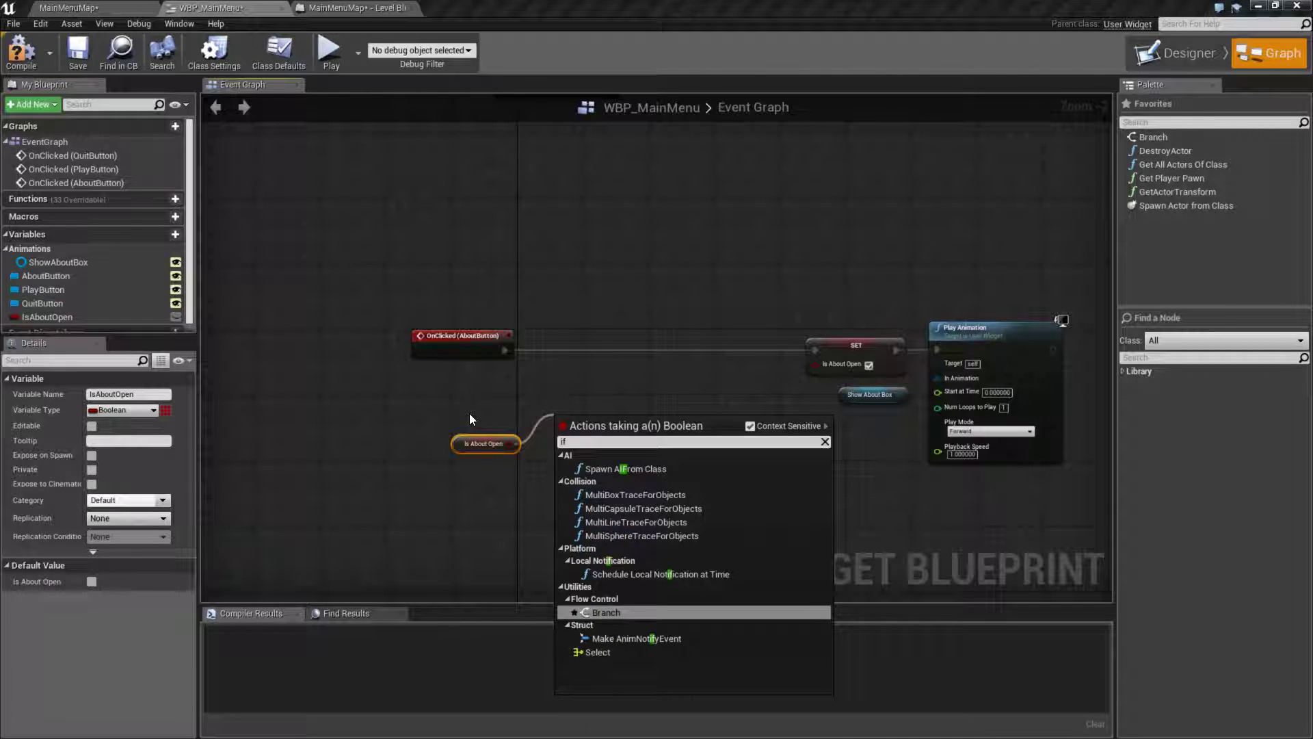
{"action": "key", "text": "Return"}
{"action": "left_click_drag", "start_coordinate": [504, 350], "coordinate": [557, 342]}
{"action": "left_click_drag", "start_coordinate": [507, 447], "coordinate": [507, 381]}
Arrange the Branch and event nodes together, save, and connect the Branch's False output to the Set IsAboutOpen node.
{"action": "left_click", "coordinate": [581, 342]}
{"action": "right_click_drag", "start_coordinate": [627, 397], "coordinate": [519, 385]}
{"action": "left_click_drag", "start_coordinate": [487, 351], "coordinate": [595, 343]}
{"action": "left_click", "coordinate": [519, 305]}
{"action": "right_click_drag", "start_coordinate": [519, 305], "coordinate": [597, 304]}
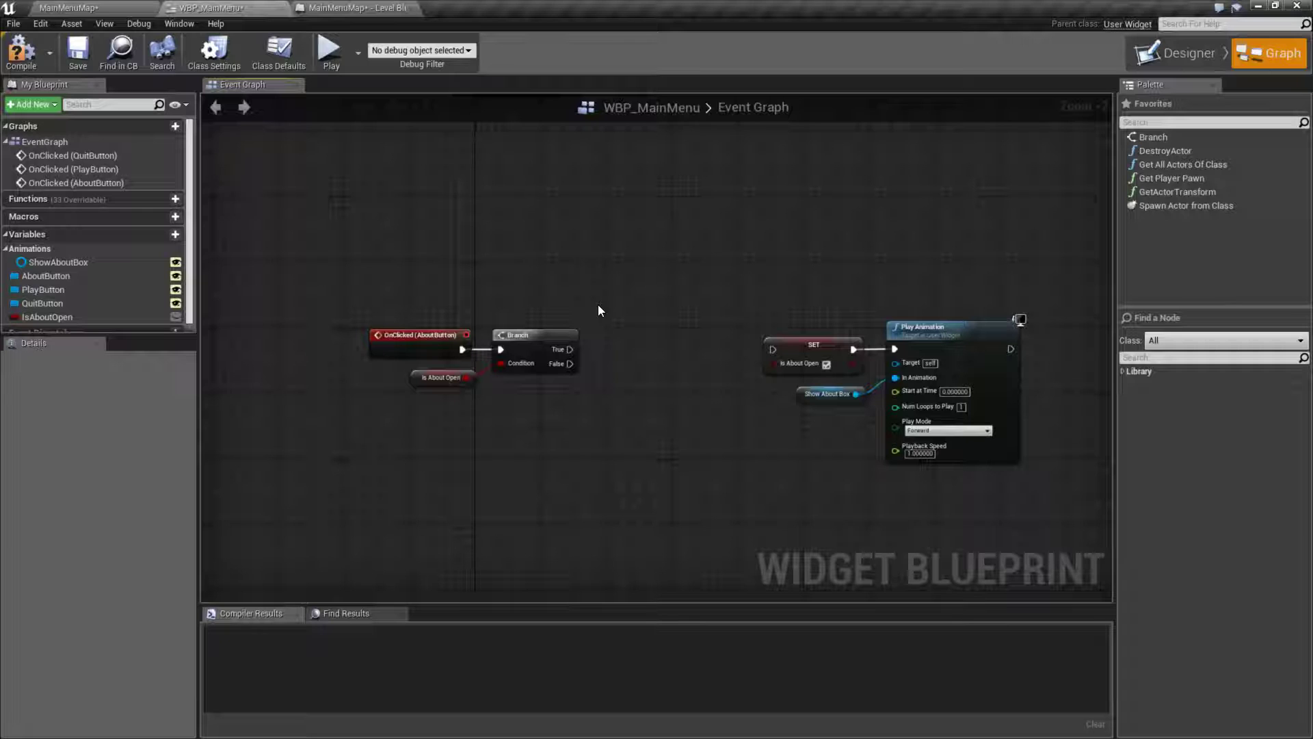
{"action": "key", "text": "ctrl+s"}
{"action": "right_click_drag", "start_coordinate": [602, 369], "coordinate": [557, 364]}
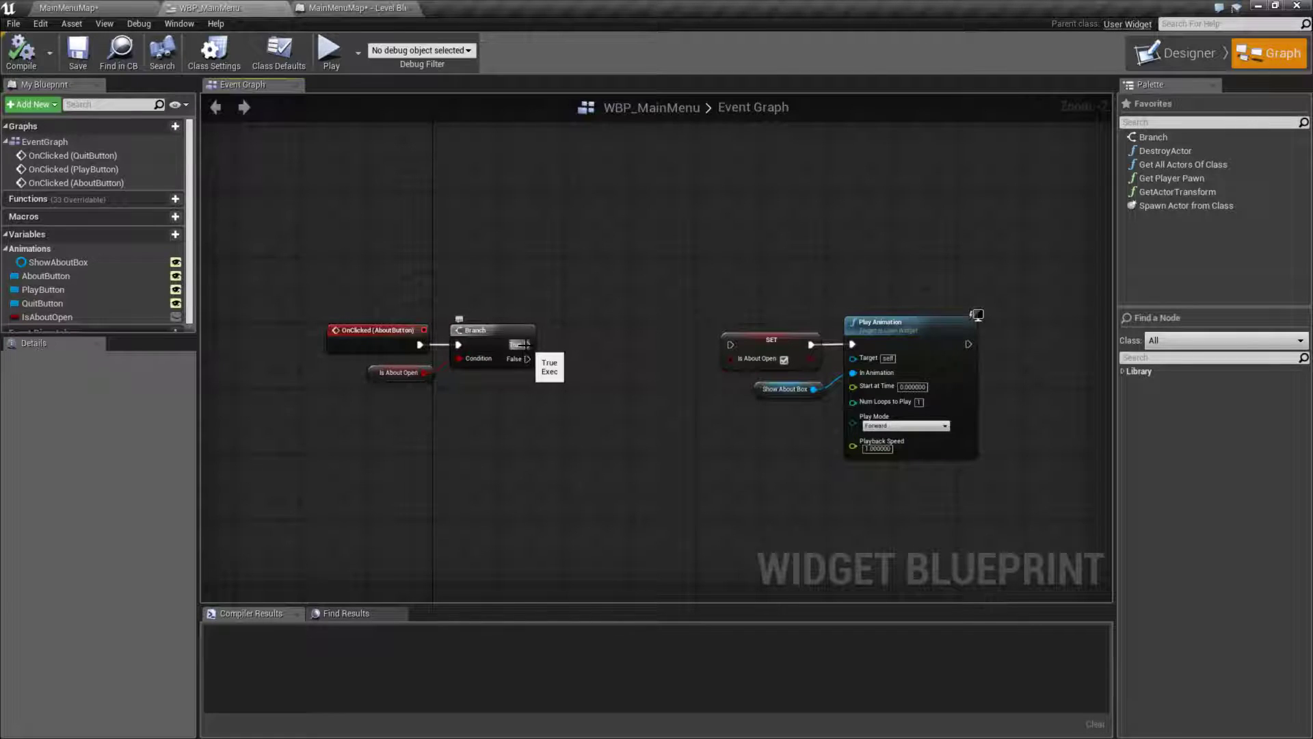
{"action": "left_click_drag", "start_coordinate": [524, 359], "coordinate": [730, 344]}
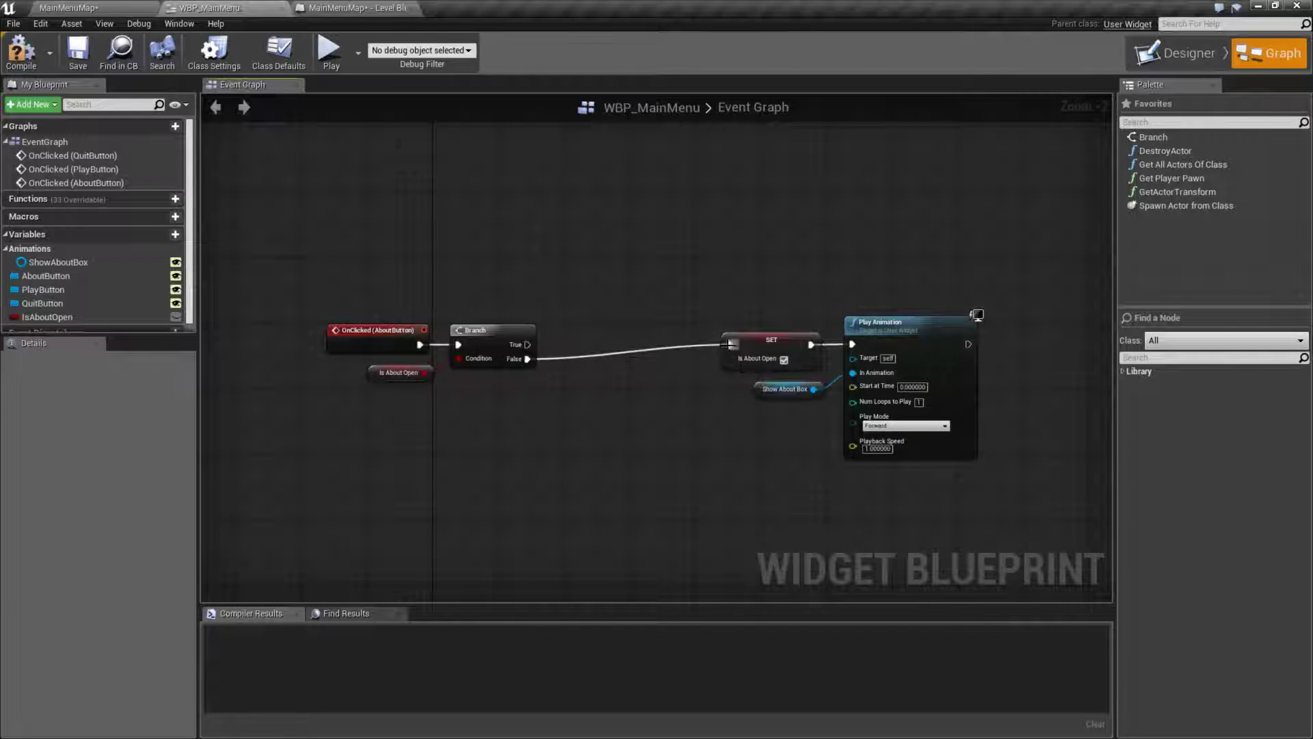
Run the game preview, test the About button with the IsAboutOpen check, and close the preview.
{"action": "left_click", "coordinate": [331, 48]}
{"action": "left_click", "coordinate": [669, 388]}
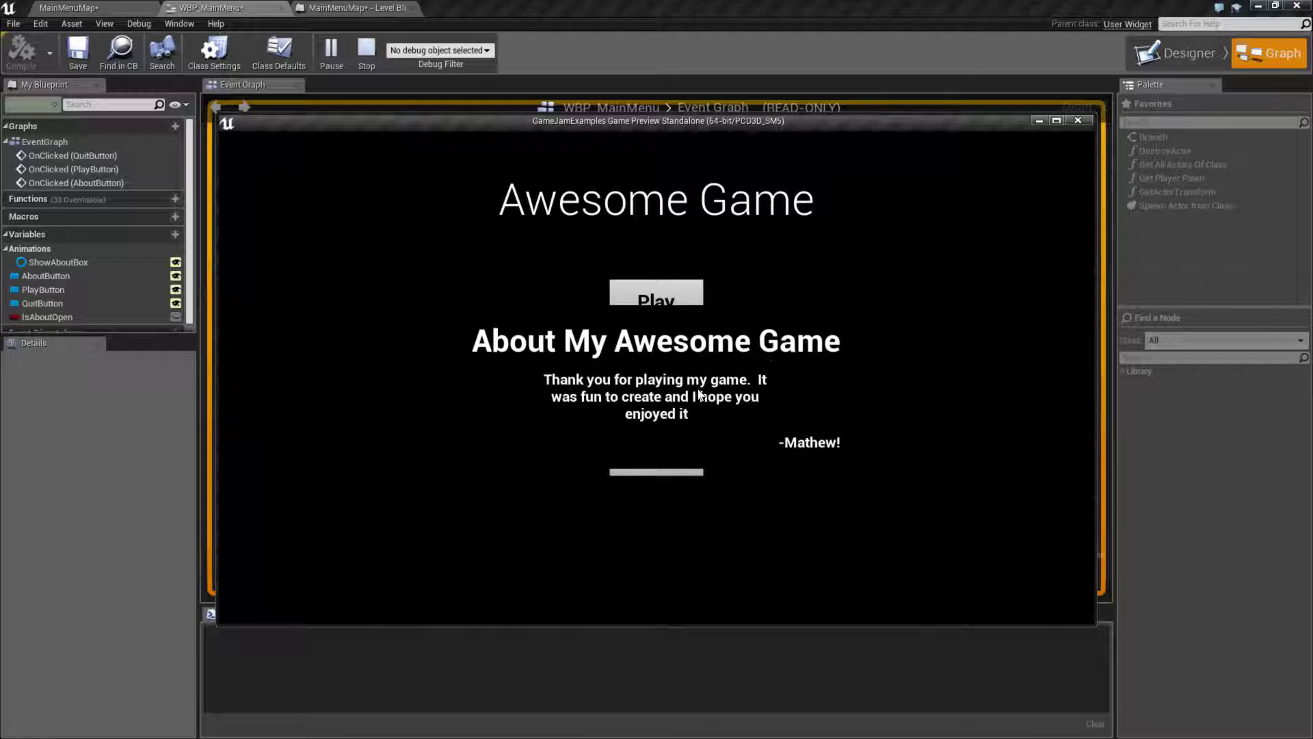
{"action": "left_click", "coordinate": [1081, 120]}
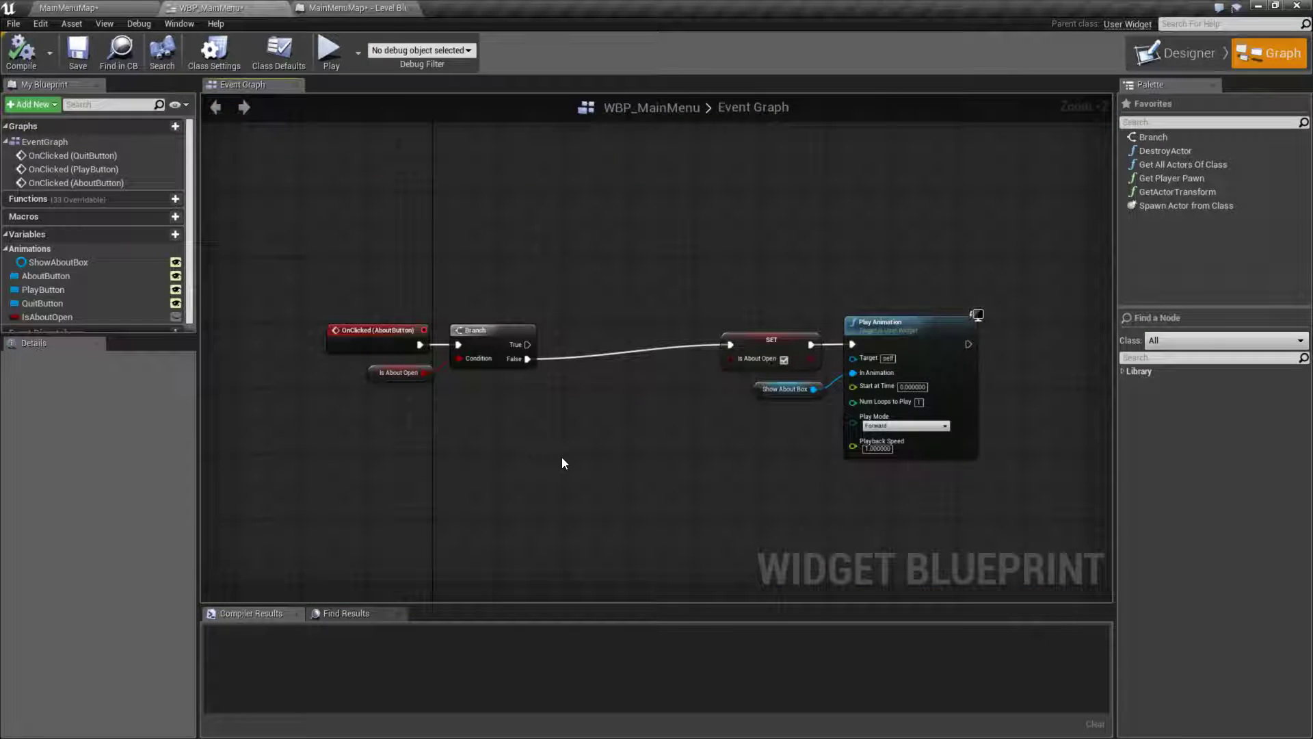
Delete the Branch, the IsAboutOpen reference and the Set IsAboutOpen node, and save the widget.
{"action": "left_click", "coordinate": [465, 335]}
{"action": "left_click", "coordinate": [401, 372], "text": "ctrl"}
{"action": "key", "text": "Delete"}
{"action": "left_click_drag", "start_coordinate": [715, 309], "coordinate": [737, 366]}
{"action": "key", "text": "Delete"}
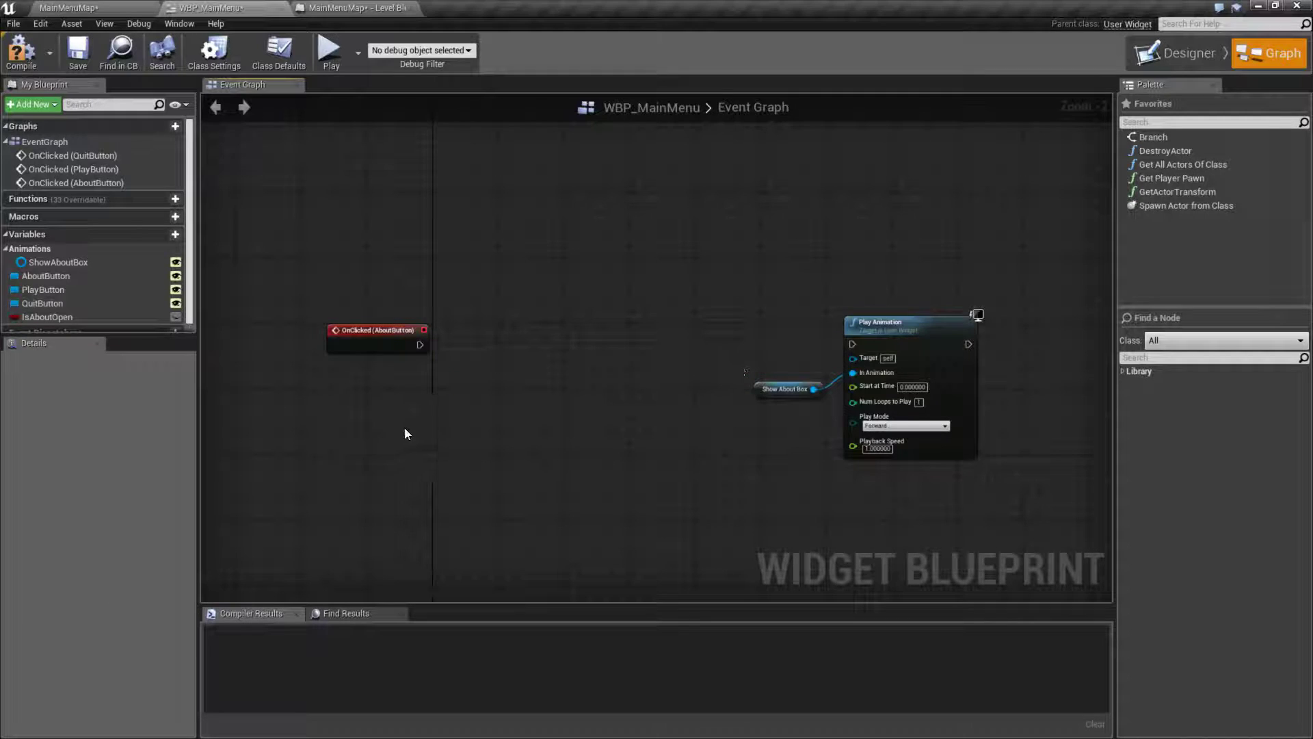
{"action": "left_click", "coordinate": [78, 53]}
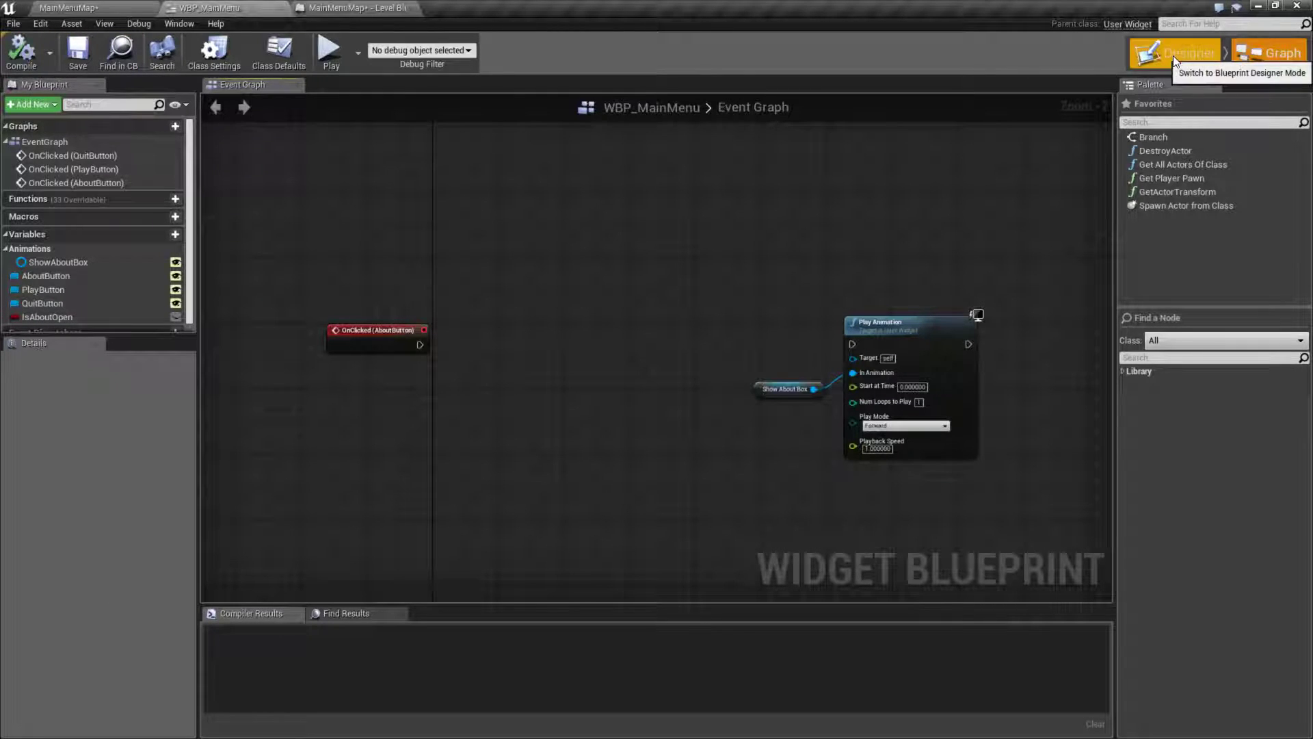
Return to the widget's Designer view and add an Image widget to the root Canvas Panel.
{"action": "left_click", "coordinate": [1175, 53]}
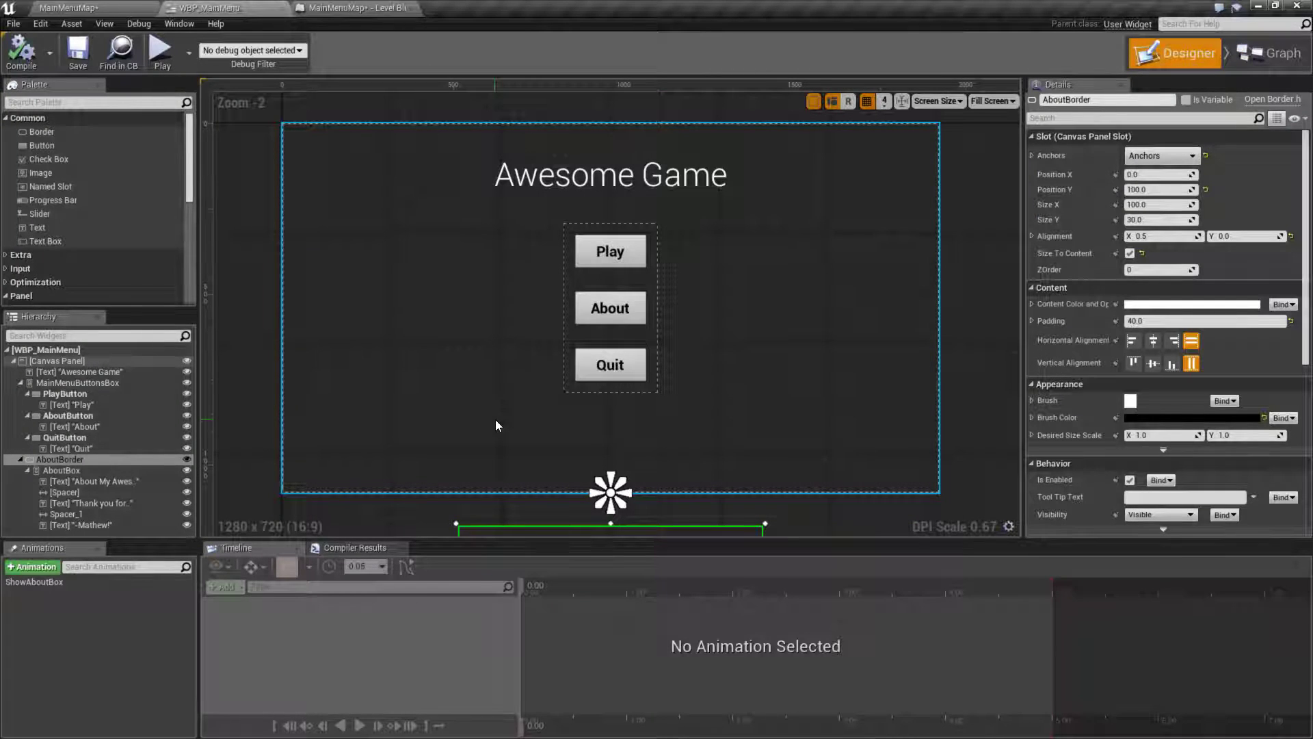
{"action": "left_click", "coordinate": [21, 460]}
{"action": "left_click", "coordinate": [21, 461]}
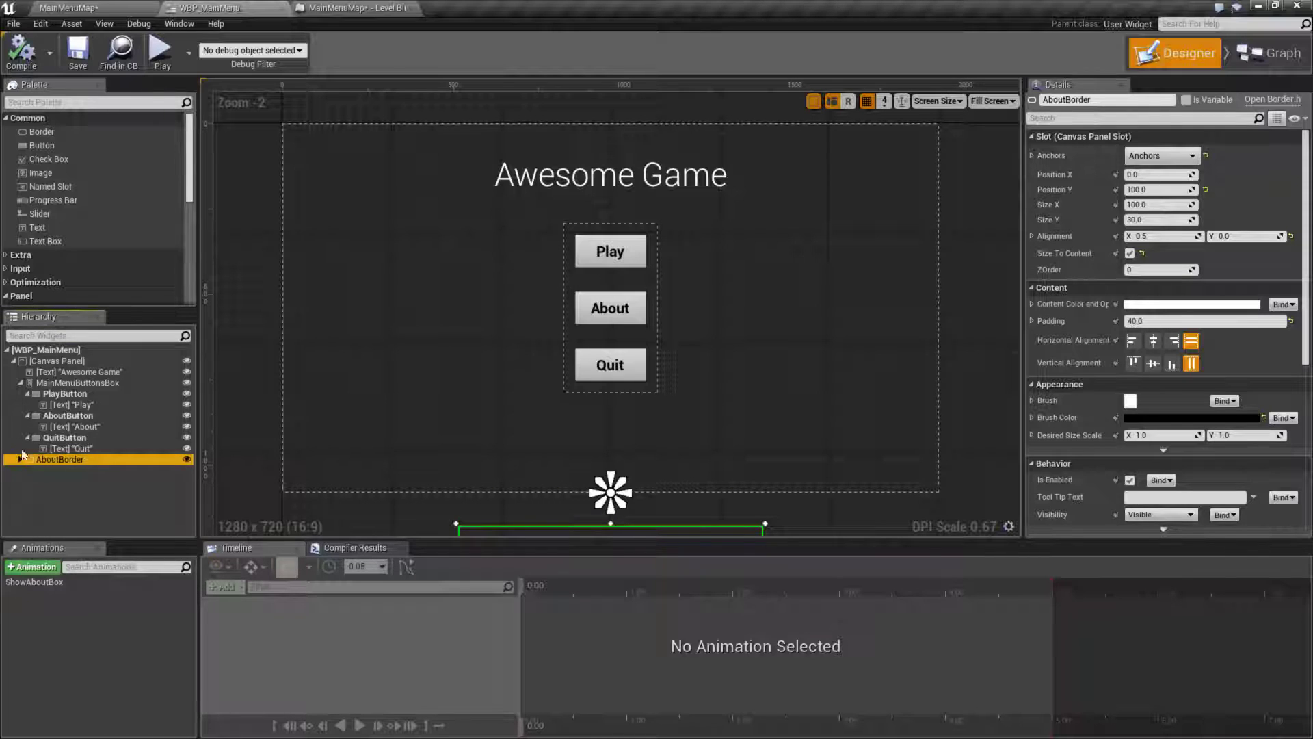
{"action": "left_click", "coordinate": [52, 361]}
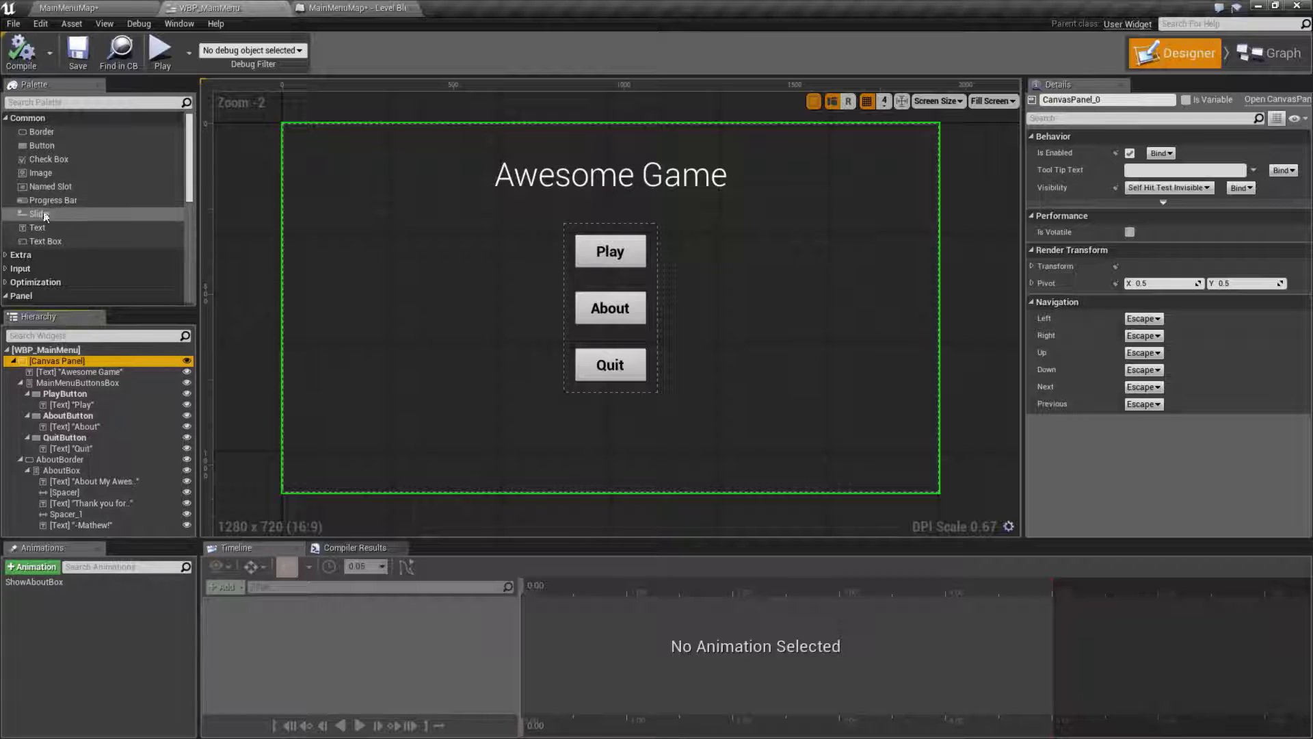
{"action": "left_click_drag", "start_coordinate": [42, 173], "coordinate": [46, 362]}
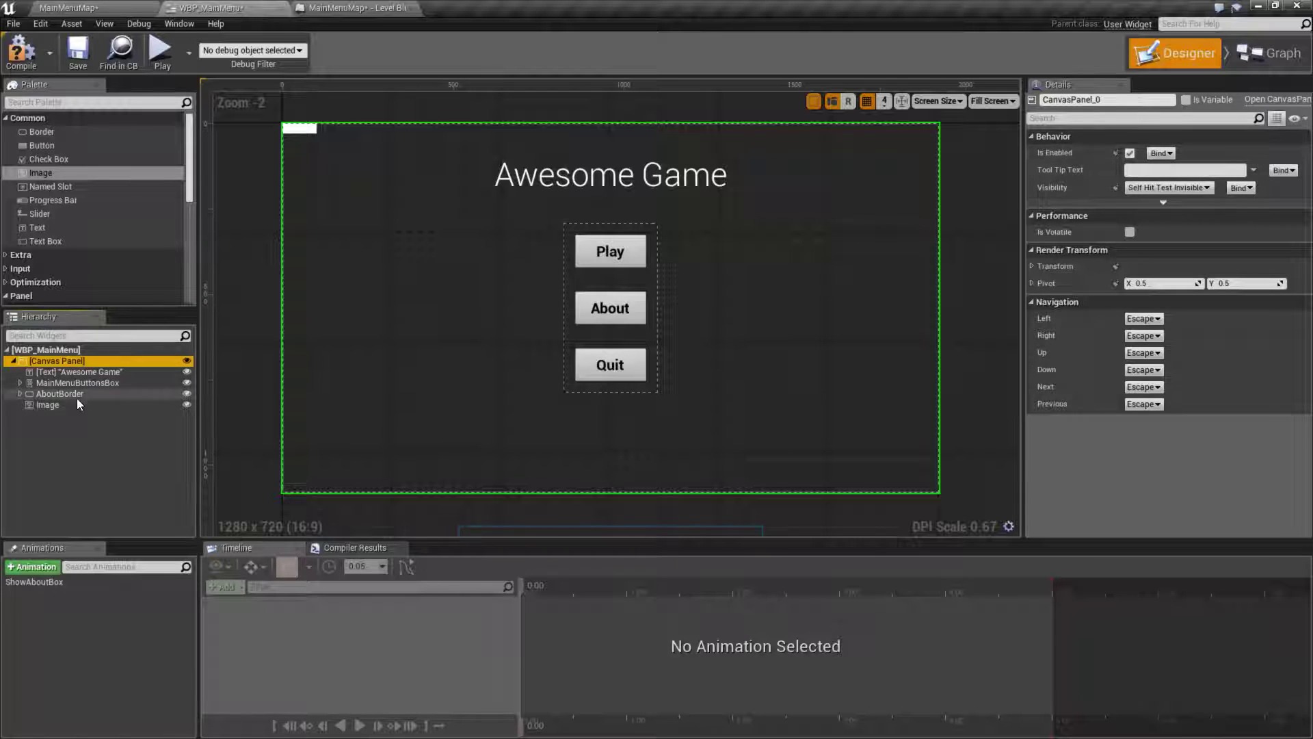
{"action": "left_click", "coordinate": [80, 456]}
{"action": "left_click", "coordinate": [70, 362]}
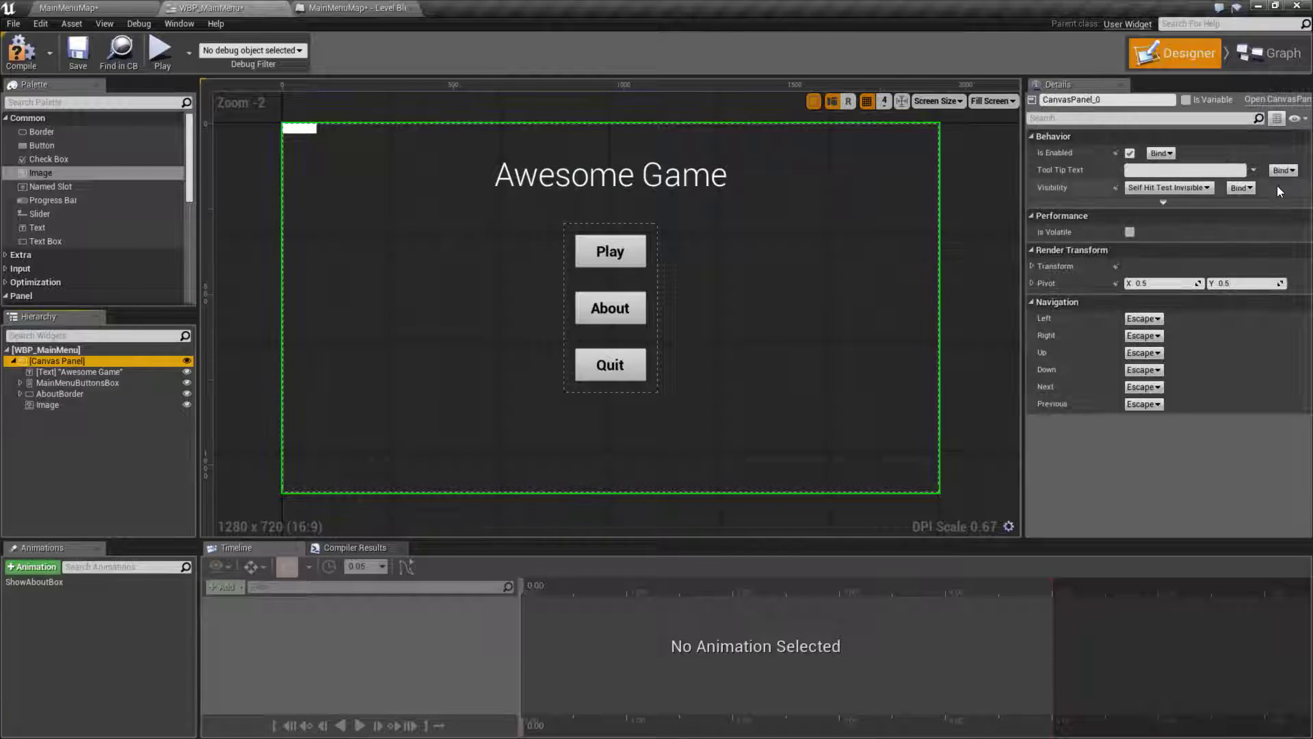
Rename the new Image widget as OverlayImage.
{"action": "left_click", "coordinate": [54, 406]}
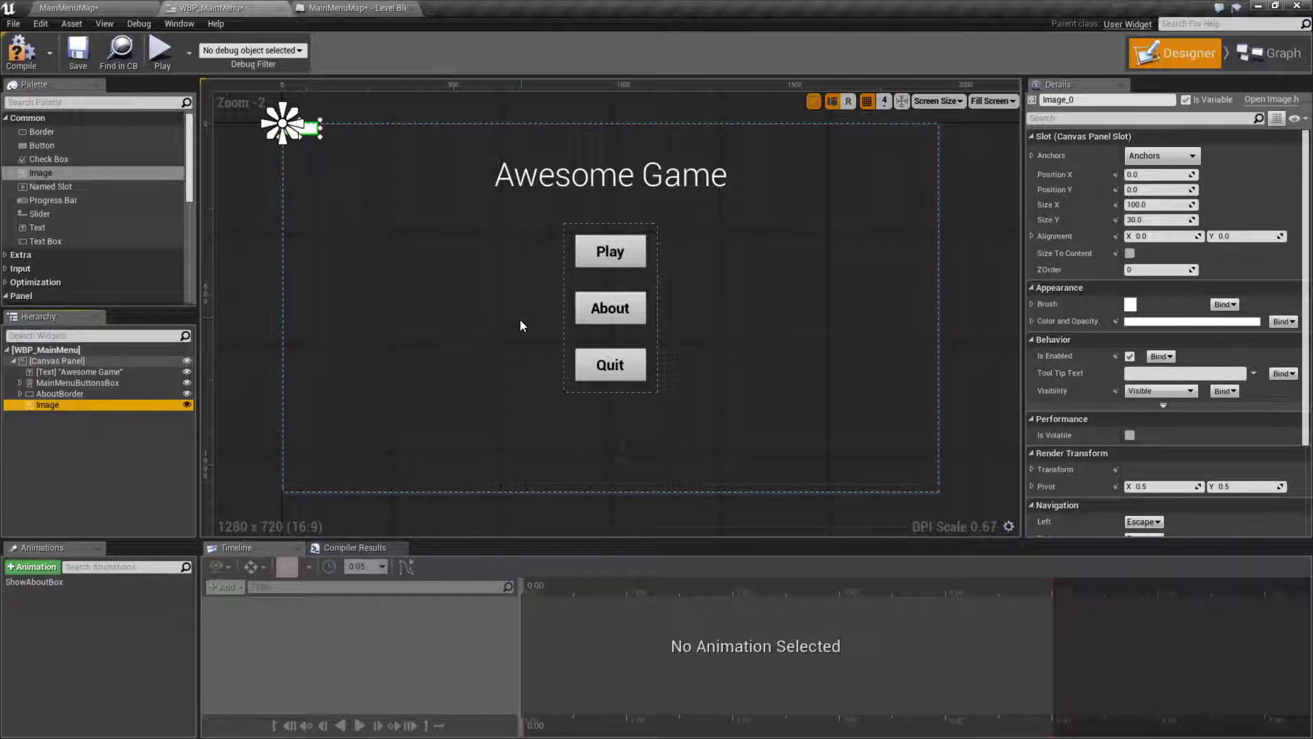
{"action": "key", "text": "F2"}
{"action": "type", "text": "Overla"}
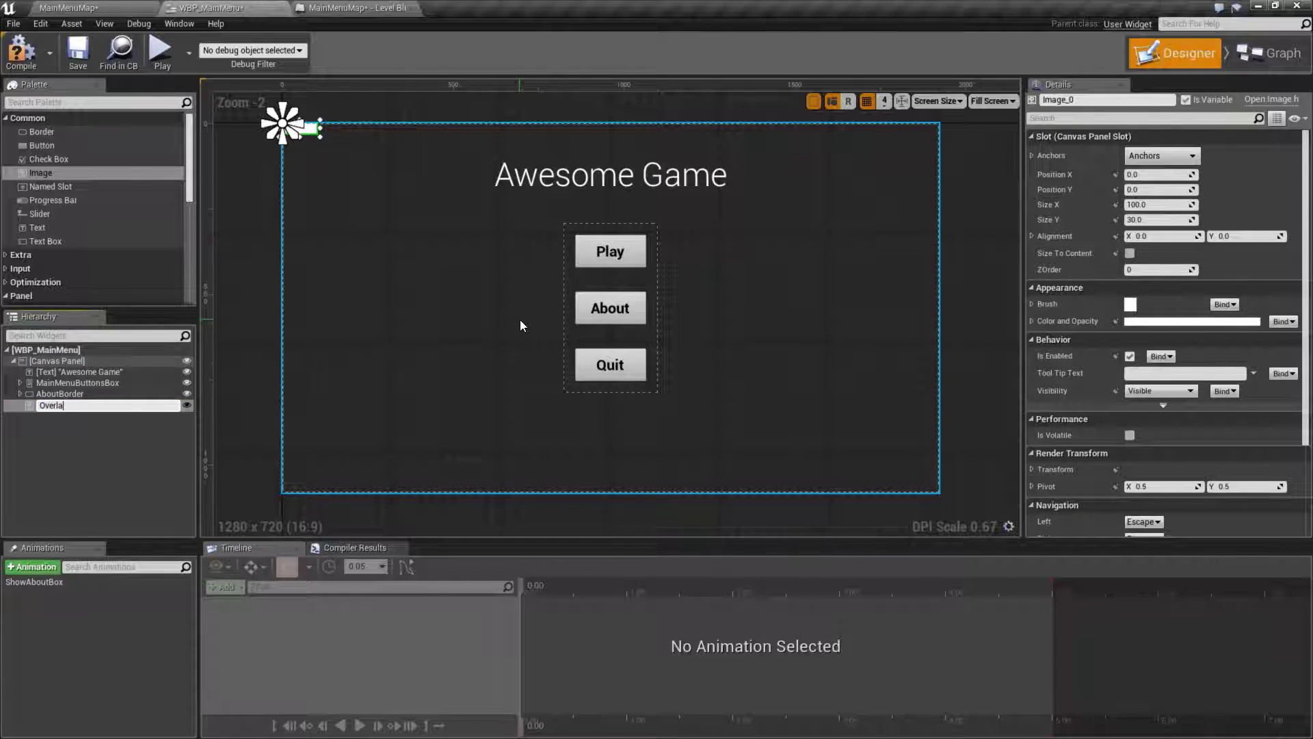
{"action": "type", "text": "yImage"}
{"action": "key", "text": "Return"}
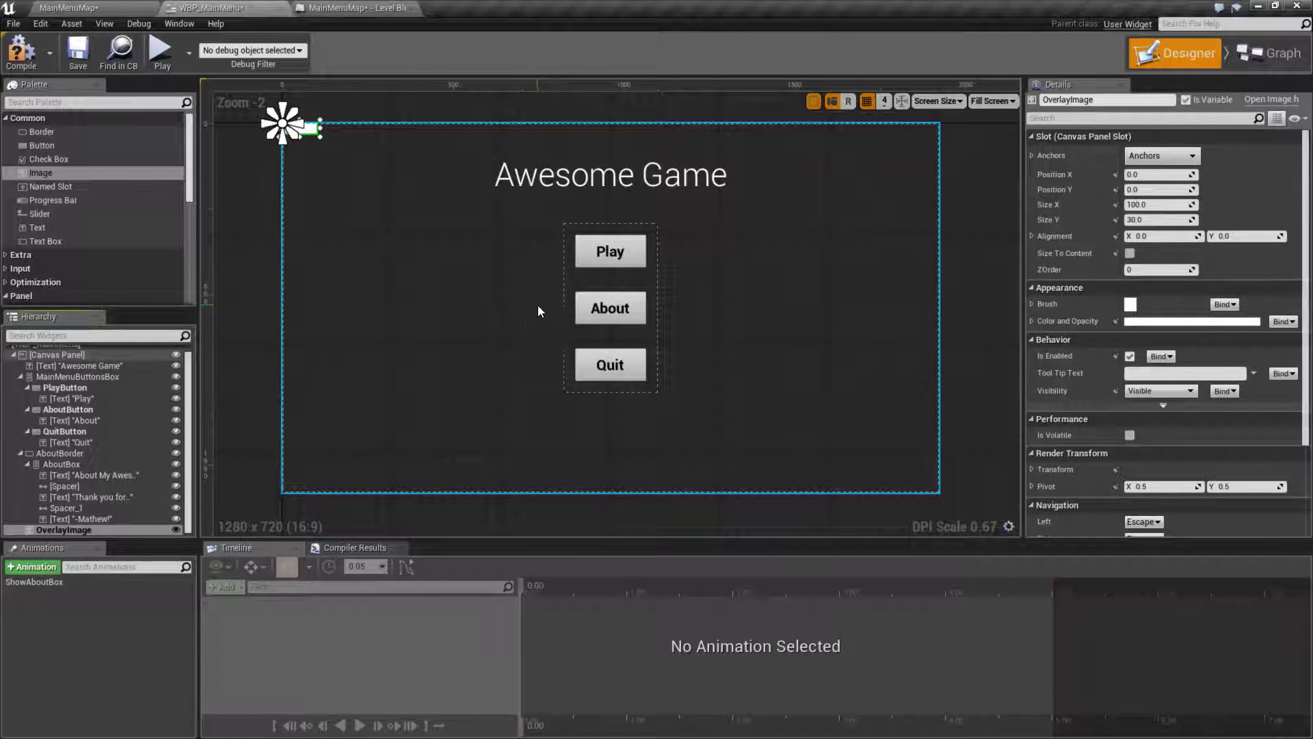
Anchor OverlayImage to stretch across the whole canvas and set its right and bottom offsets to 0.
{"action": "left_click", "coordinate": [1163, 156]}
{"action": "left_click", "coordinate": [1285, 333]}
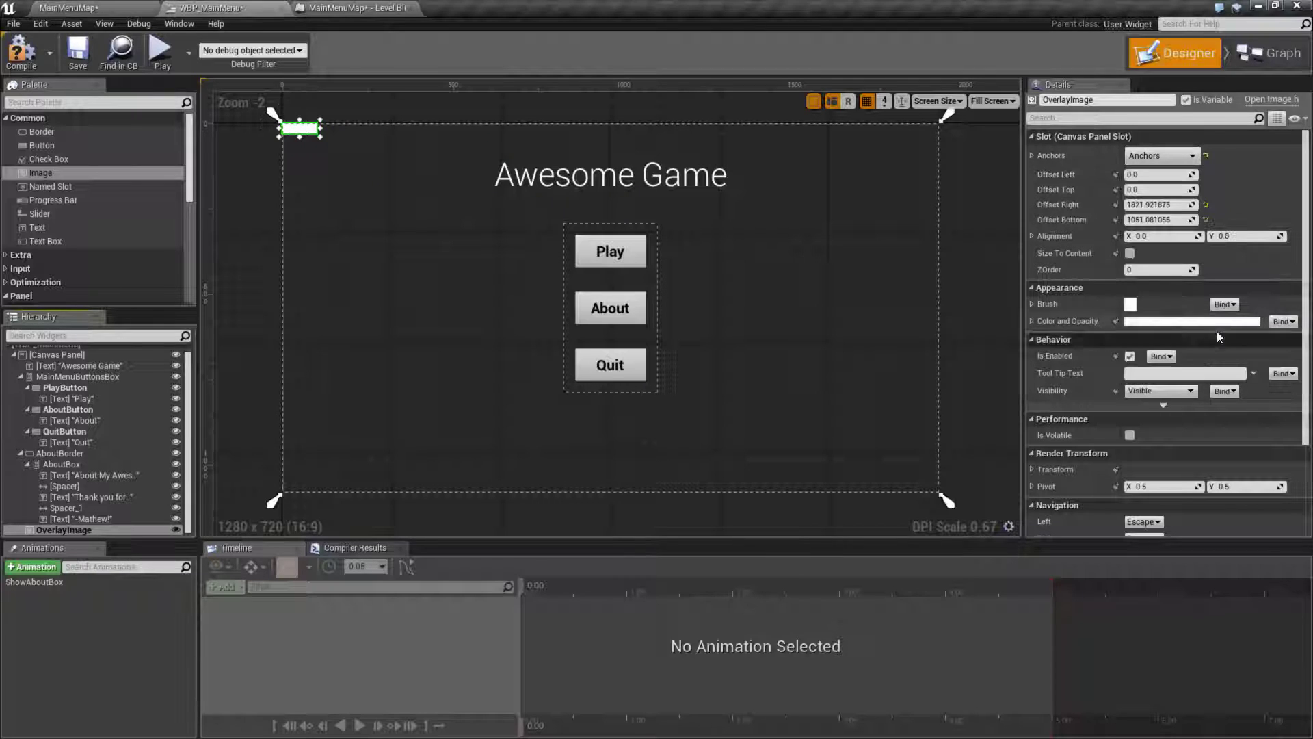
{"action": "left_click", "coordinate": [1205, 204]}
{"action": "left_click", "coordinate": [1205, 219]}
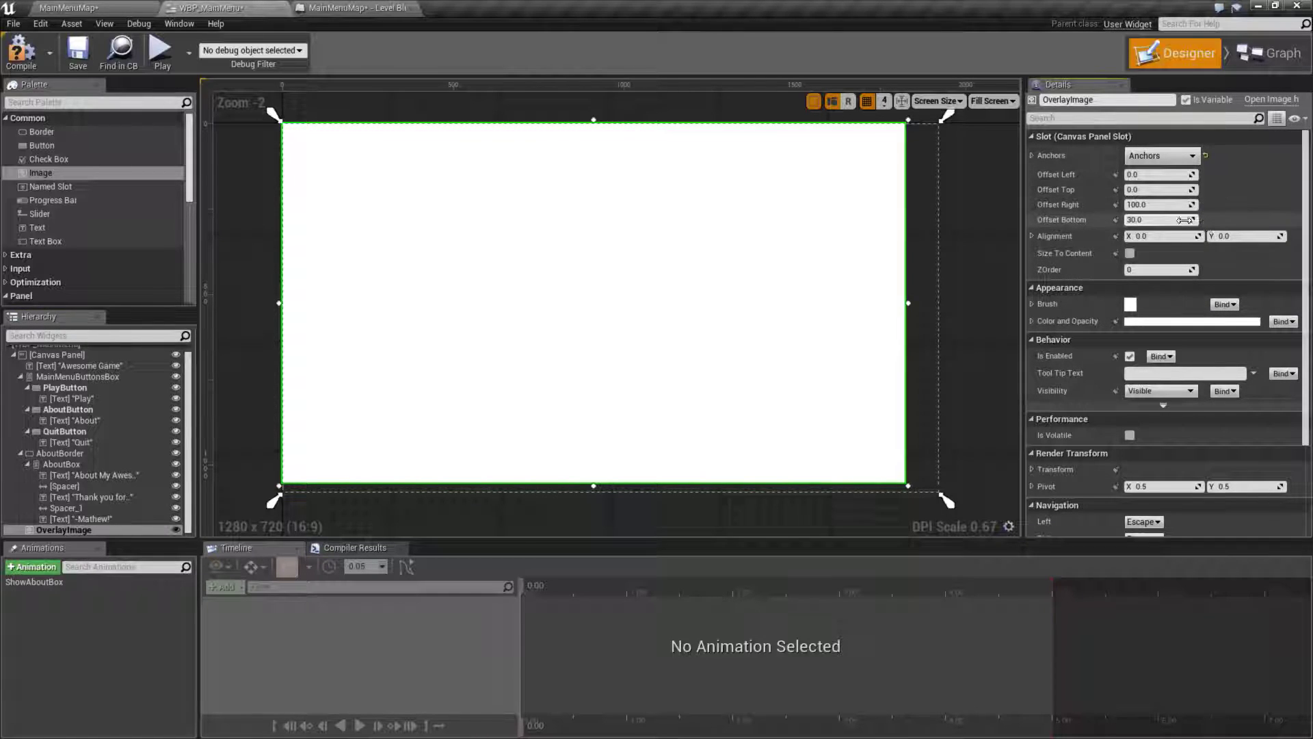
{"action": "left_click", "coordinate": [1155, 203]}
{"action": "type", "text": "0"}
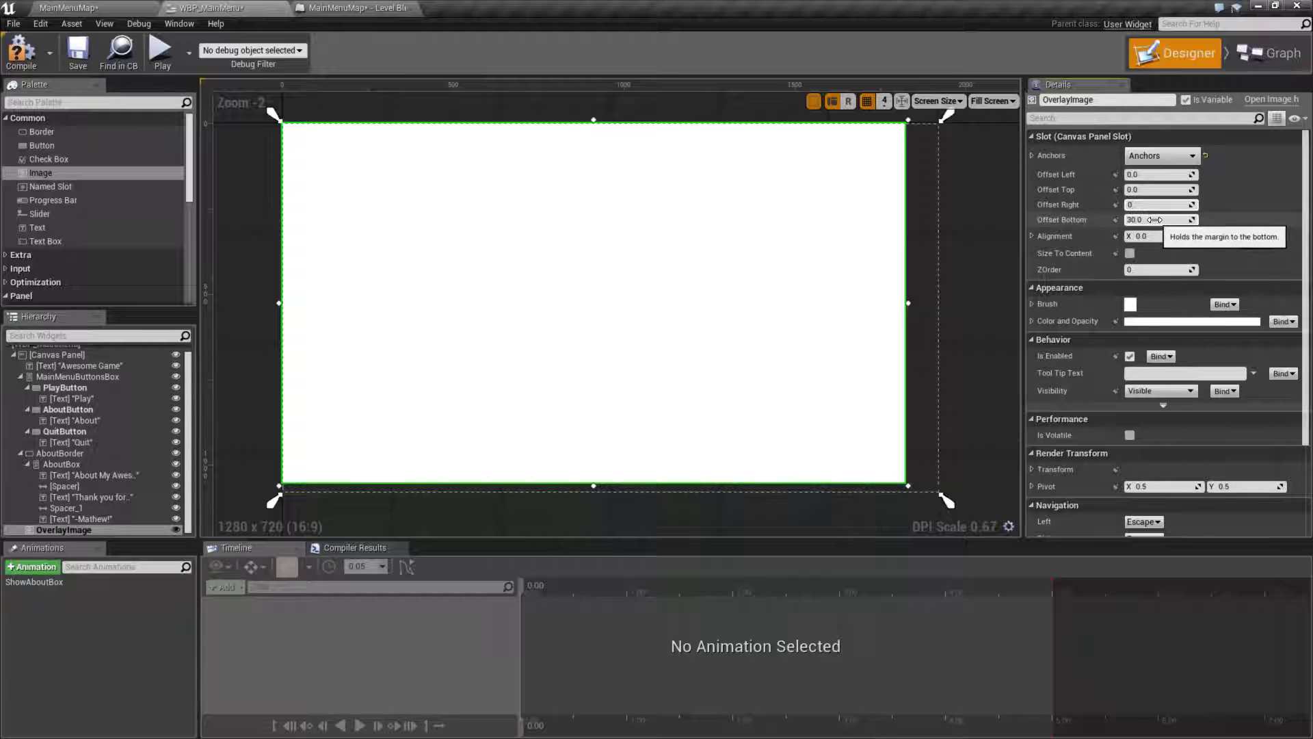
{"action": "left_click", "coordinate": [1155, 219]}
{"action": "type", "text": "0"}
{"action": "left_click", "coordinate": [1155, 206]}
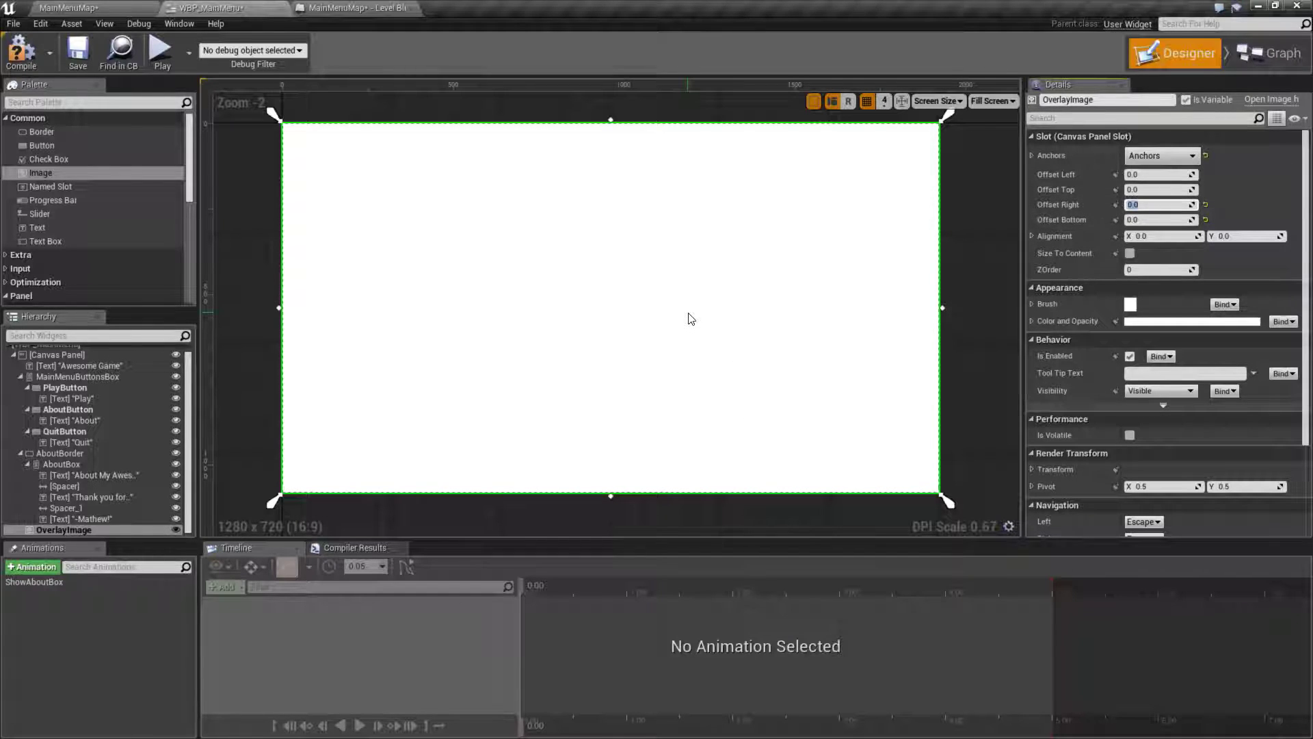
Set OverlayImage's ZOrder to 100 and the alpha of its Color and Opacity to 0.
{"action": "left_click", "coordinate": [1146, 270]}
{"action": "type", "text": "1"}
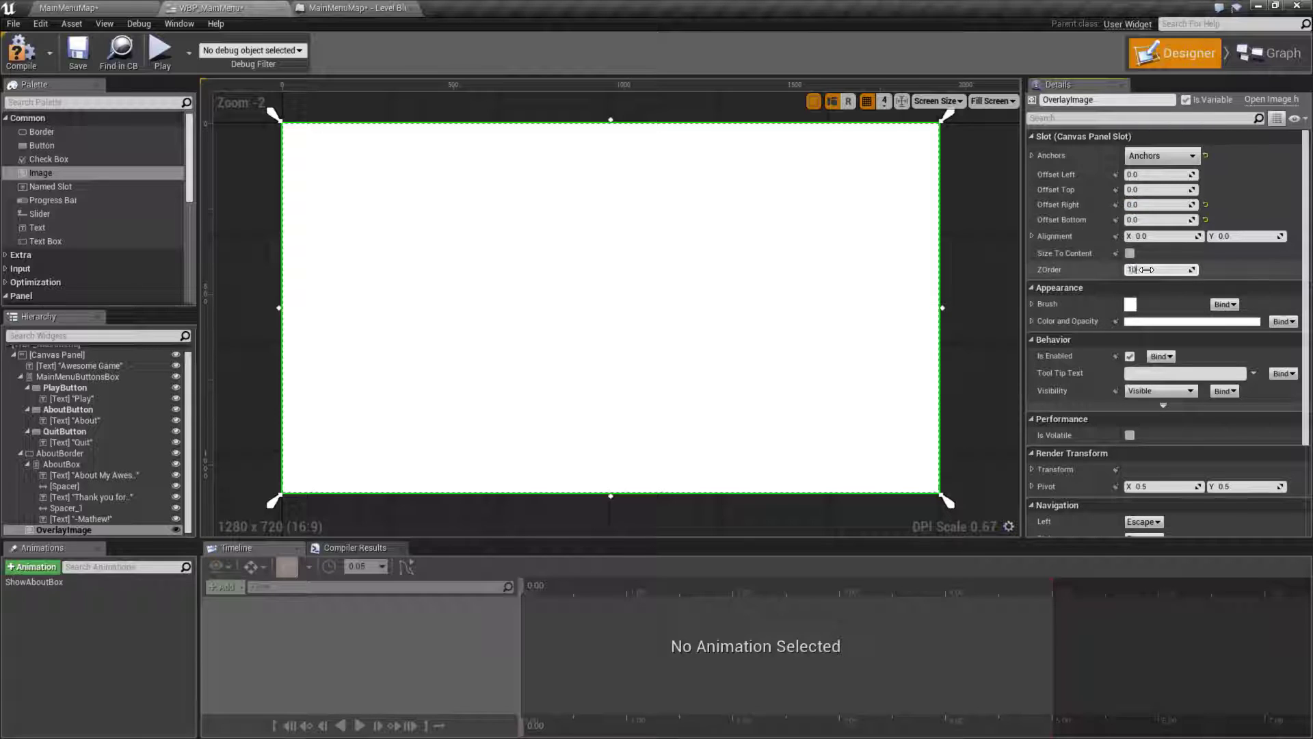
{"action": "type", "text": "00"}
{"action": "key", "text": "Return"}
{"action": "left_click", "coordinate": [1031, 321]}
{"action": "left_click", "coordinate": [1162, 387]}
{"action": "type", "text": "0"}
{"action": "key", "text": "Return"}
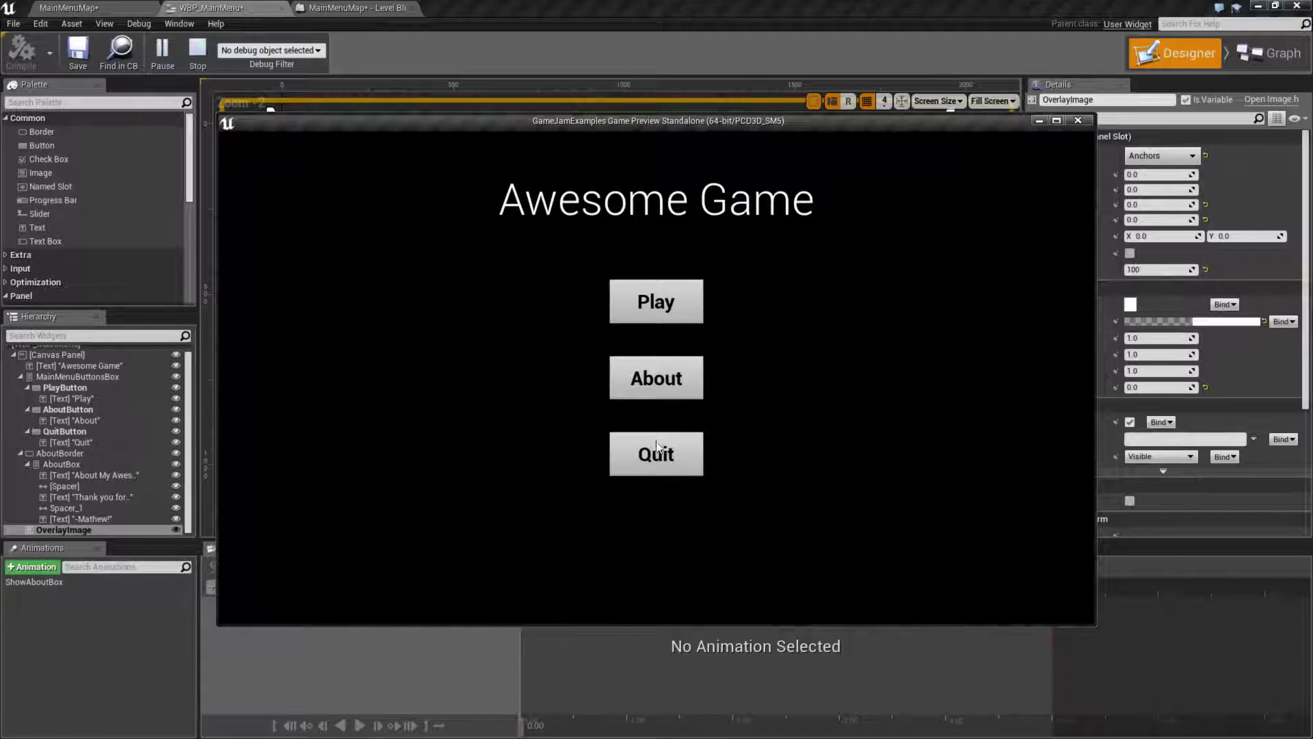
Close the game preview, then set OverlayImage's Visibility to Hidden and compile the widget.
{"action": "left_click", "coordinate": [1078, 120]}
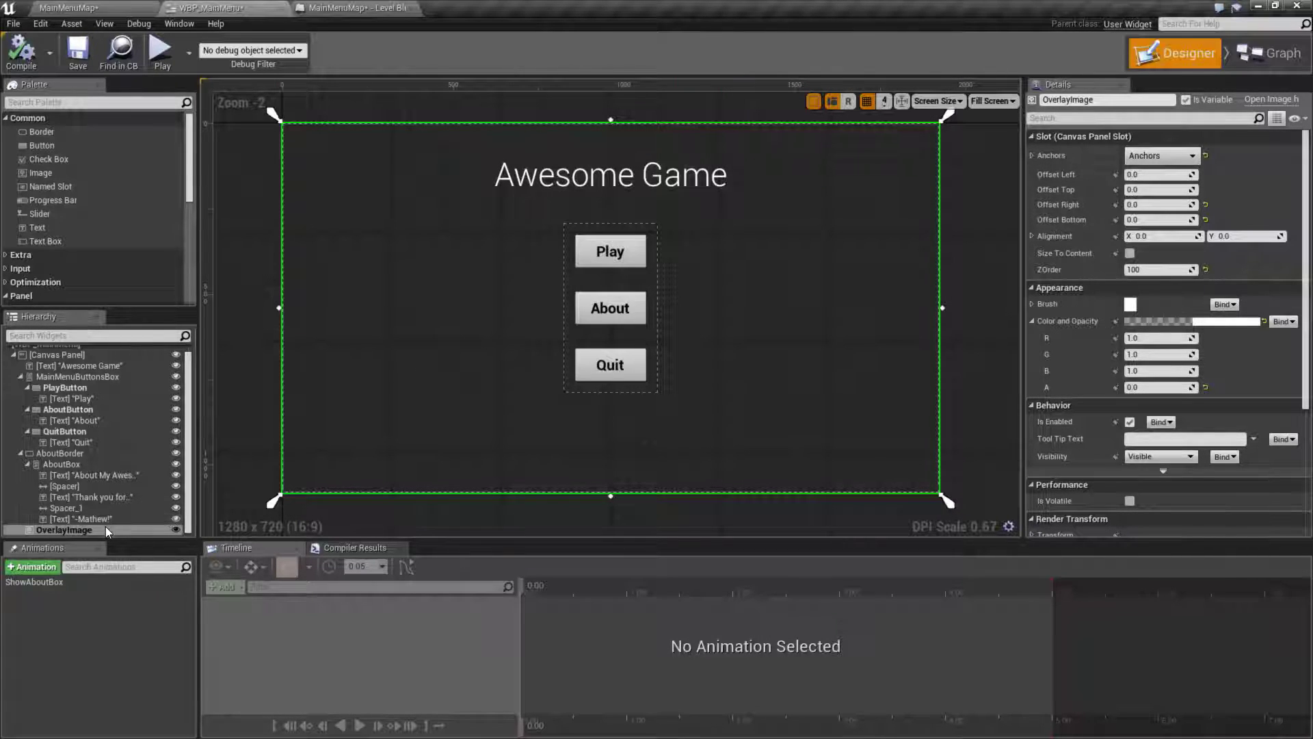
{"action": "left_click", "coordinate": [1157, 456]}
{"action": "left_click", "coordinate": [1143, 486]}
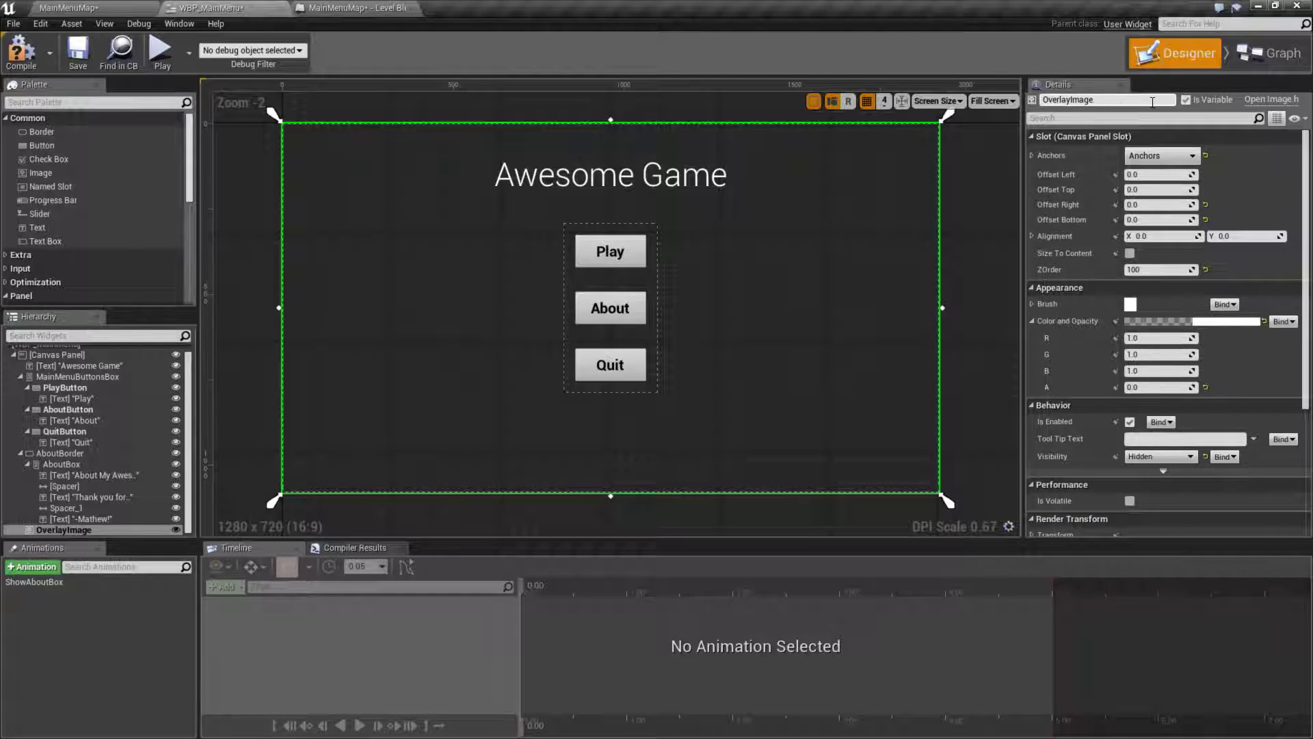
{"action": "left_click", "coordinate": [29, 59]}
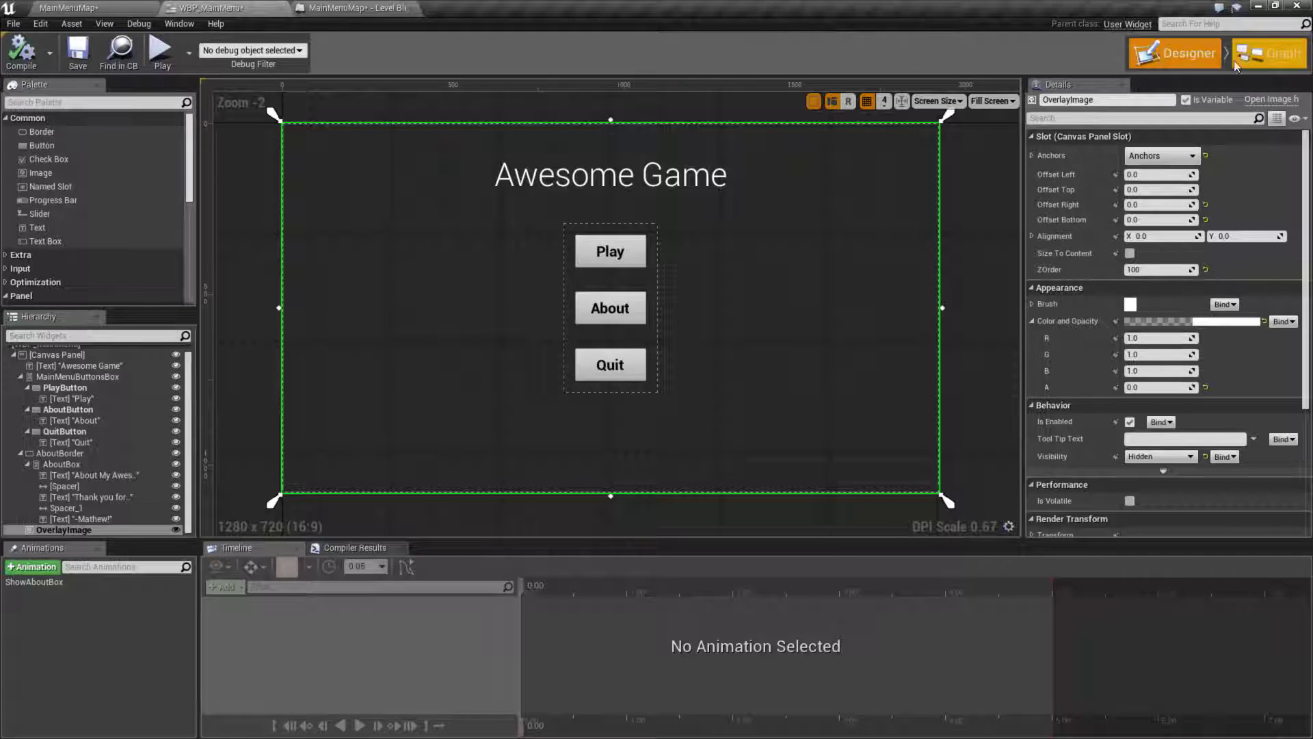
Add an OverlayImage reference to the event graph and create a Set Visibility node targeting it.
{"action": "left_click", "coordinate": [1271, 53]}
{"action": "right_click_drag", "start_coordinate": [487, 316], "coordinate": [479, 356]}
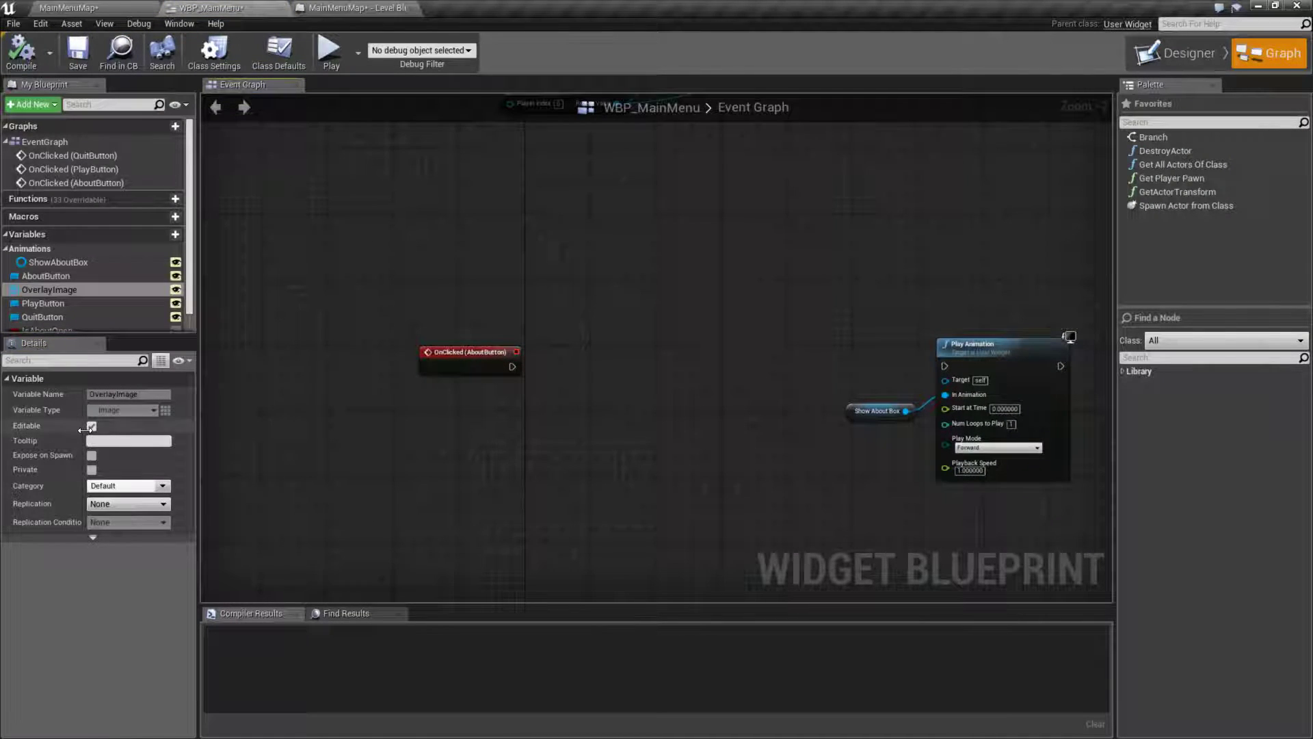
{"action": "left_click_drag", "start_coordinate": [84, 288], "coordinate": [617, 387]}
{"action": "left_click", "coordinate": [542, 430]}
{"action": "type", "text": "set vis"}
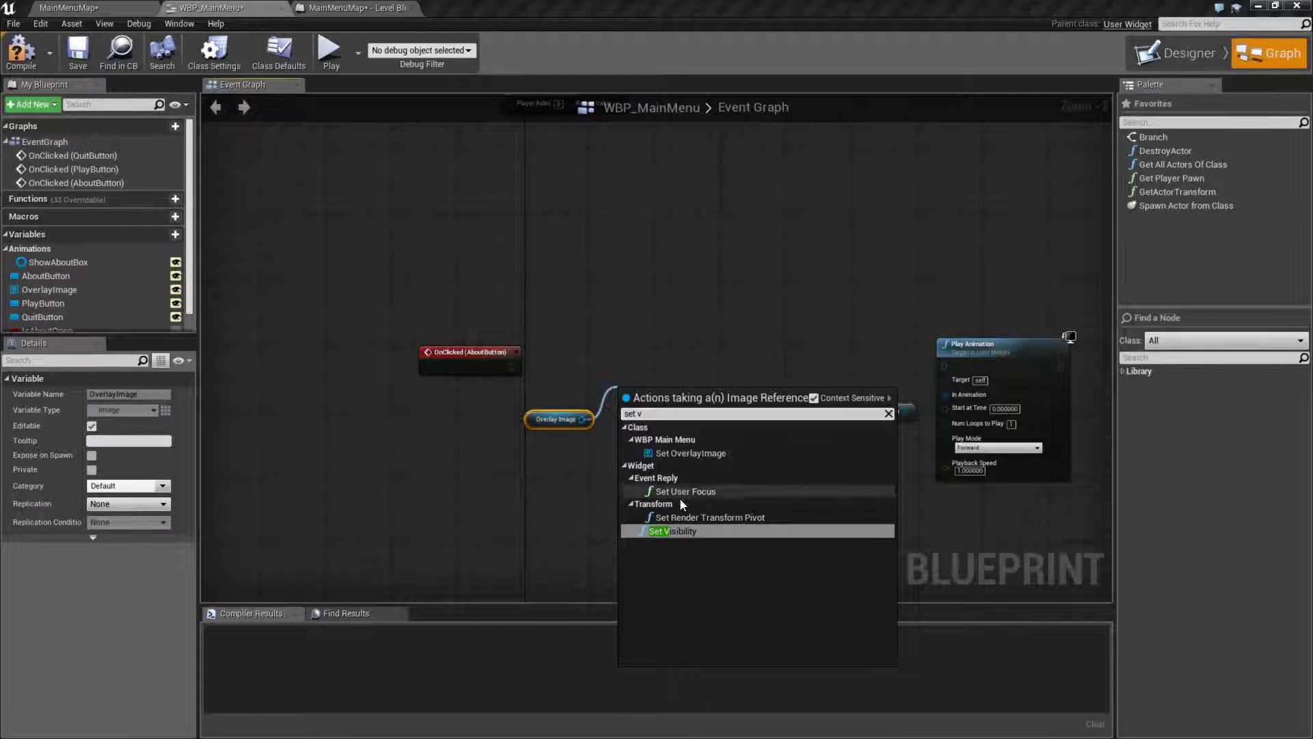
{"action": "left_click", "coordinate": [679, 517]}
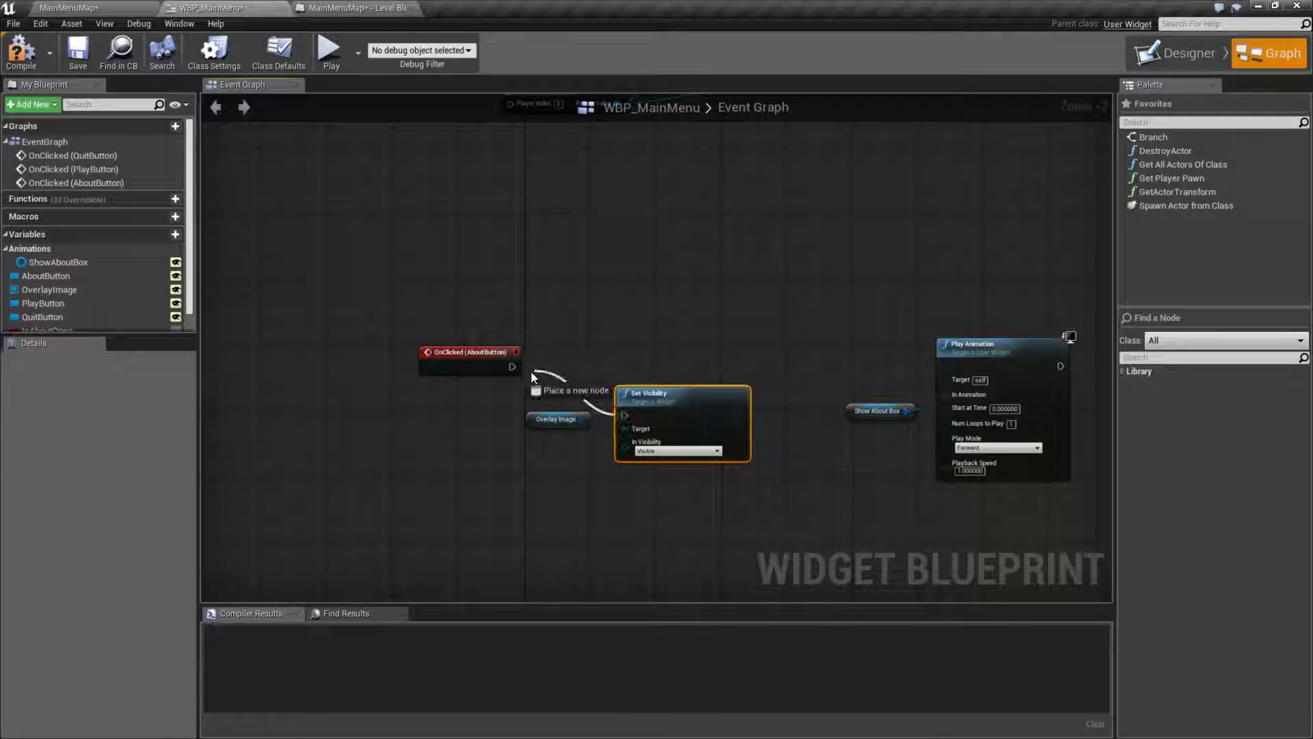
Wire AboutButton's OnClicked event through Set Visibility into Play Animation, tidy the nodes, and compile.
{"action": "left_click_drag", "start_coordinate": [512, 366], "coordinate": [612, 348]}
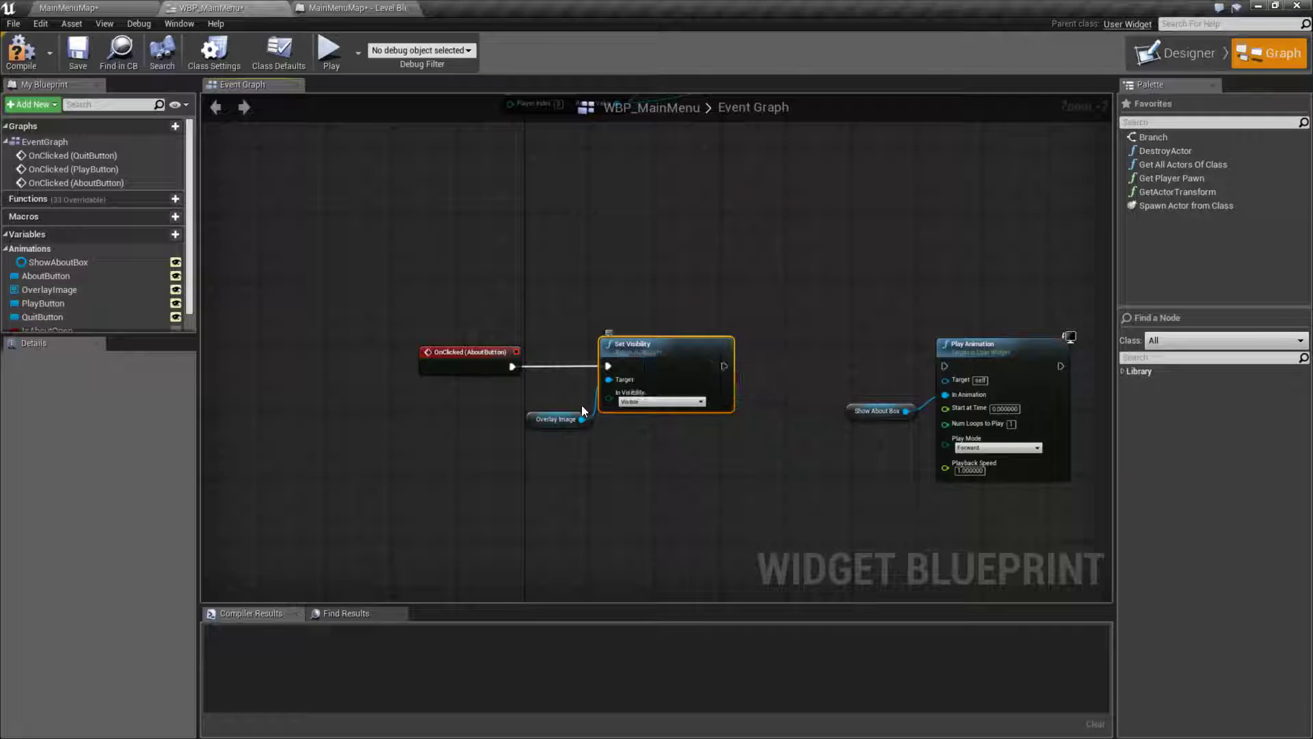
{"action": "left_click_drag", "start_coordinate": [563, 419], "coordinate": [529, 403]}
{"action": "left_click_drag", "start_coordinate": [724, 366], "coordinate": [945, 365]}
{"action": "left_click_drag", "start_coordinate": [813, 352], "coordinate": [958, 431]}
{"action": "left_click_drag", "start_coordinate": [986, 354], "coordinate": [888, 355]}
{"action": "left_click", "coordinate": [655, 281]}
{"action": "left_click", "coordinate": [27, 58]}
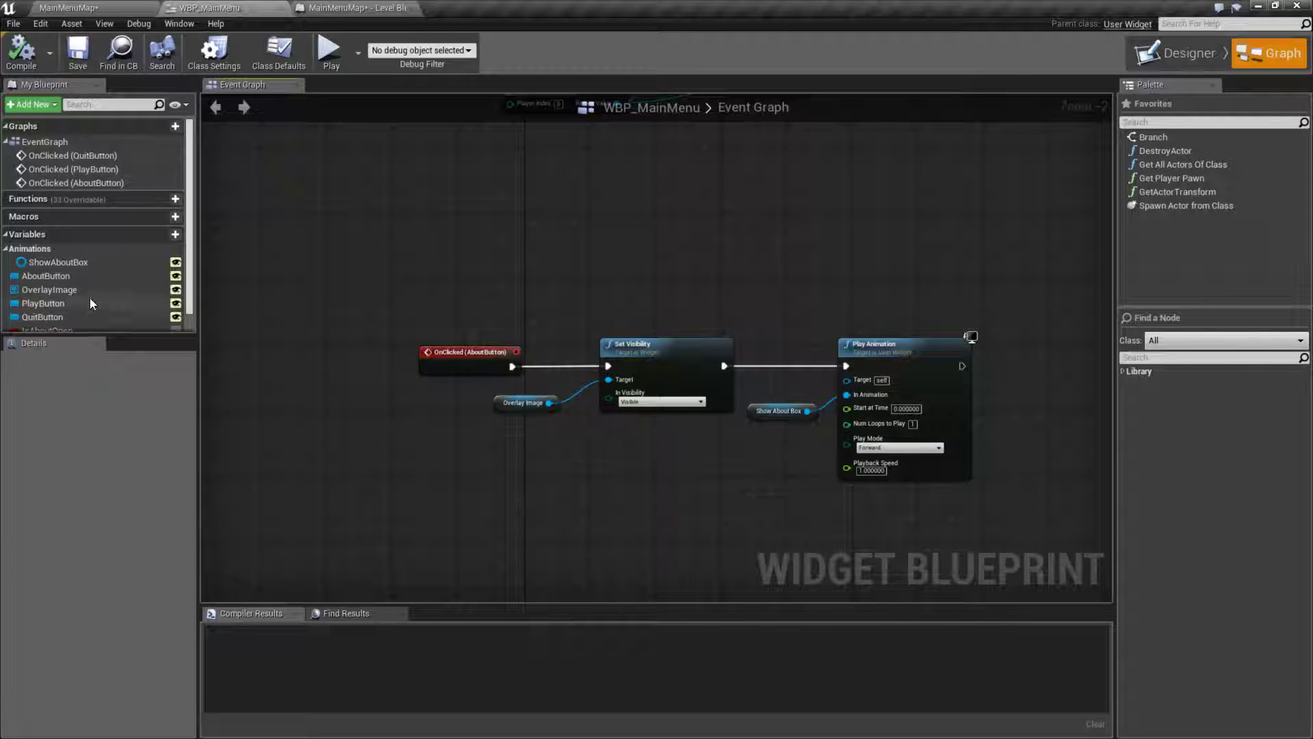
Compare the details and available events of the OverlayImage and PlayButton variables.
{"action": "scroll", "coordinate": [89, 298], "scroll_direction": "down", "scroll_amount": 1}
{"action": "left_click", "coordinate": [52, 268]}
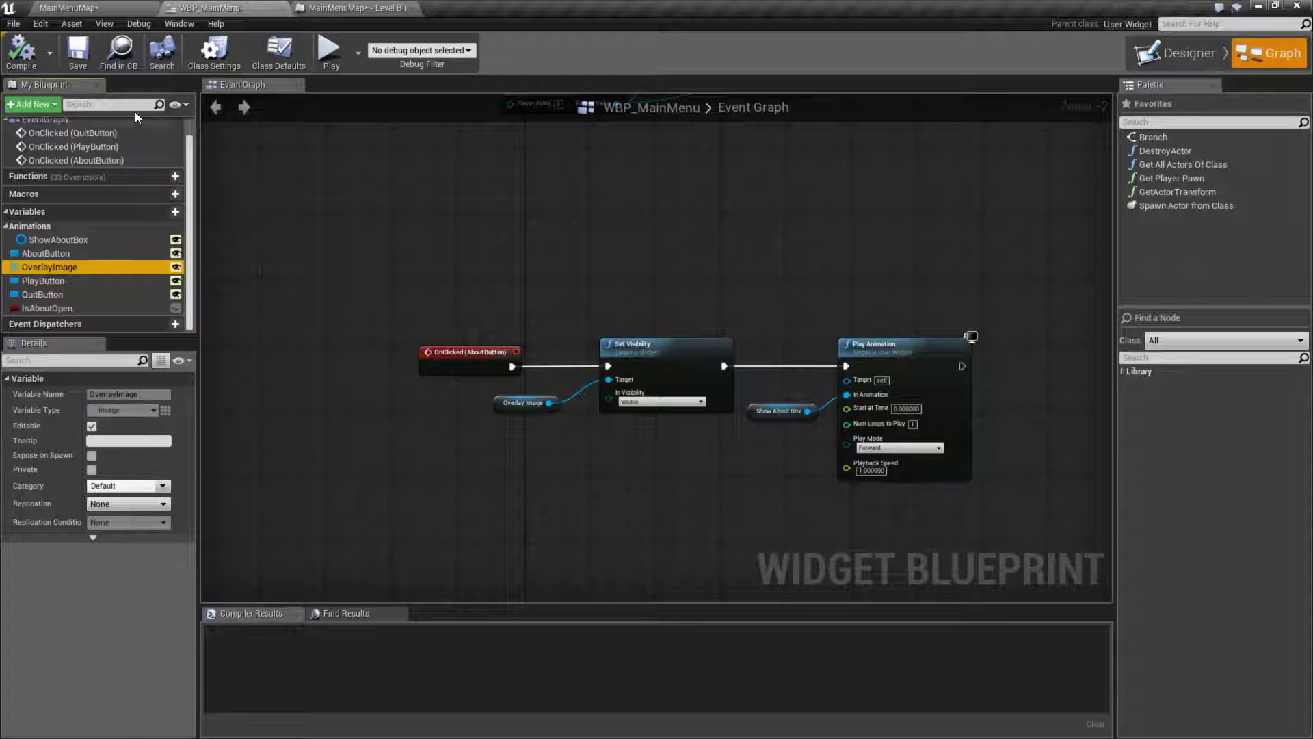
{"action": "left_click", "coordinate": [28, 58]}
{"action": "left_click", "coordinate": [46, 281]}
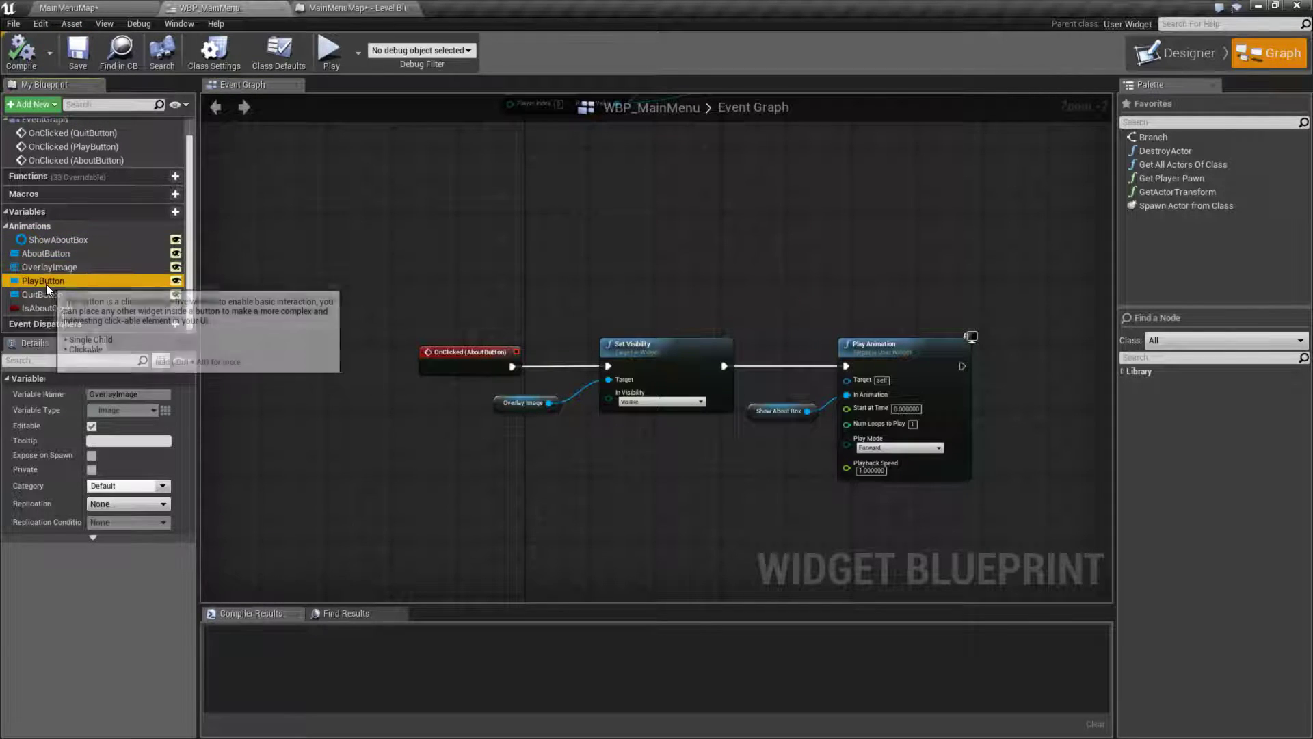
{"action": "left_click", "coordinate": [47, 267]}
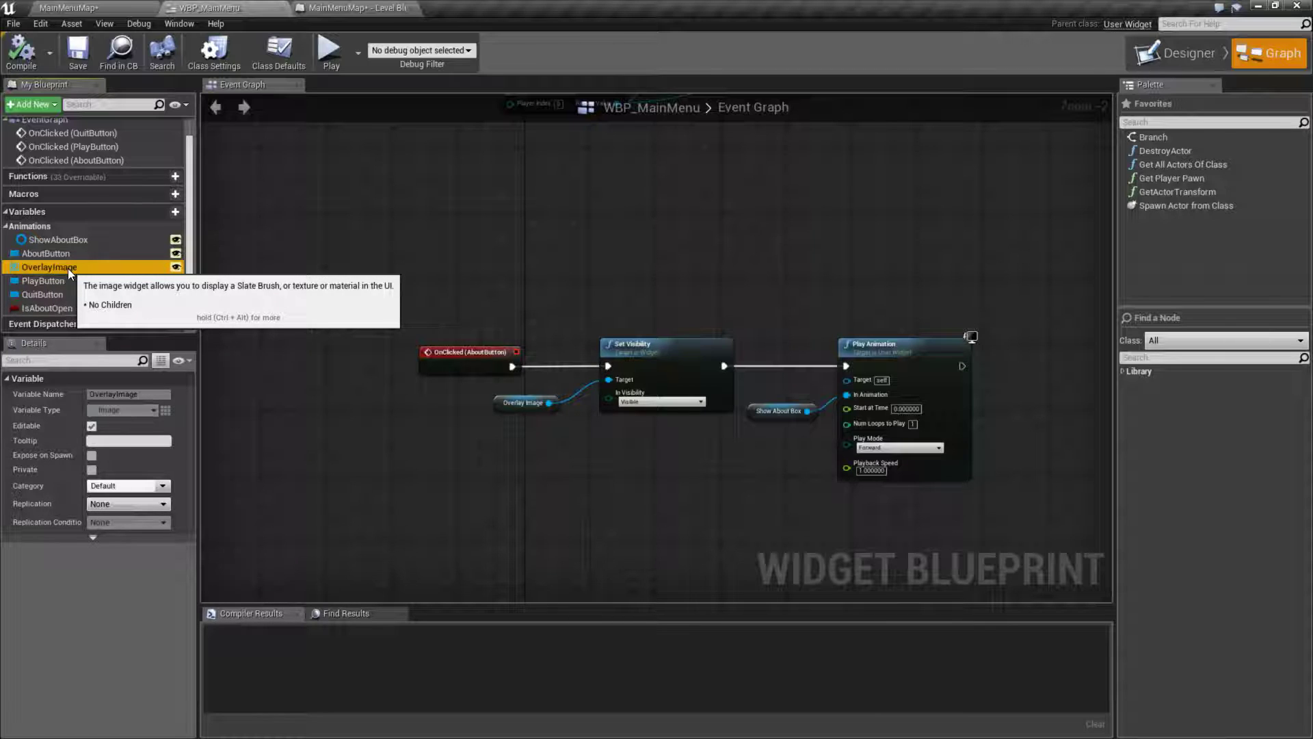
{"action": "left_click", "coordinate": [50, 282]}
{"action": "left_click", "coordinate": [52, 268]}
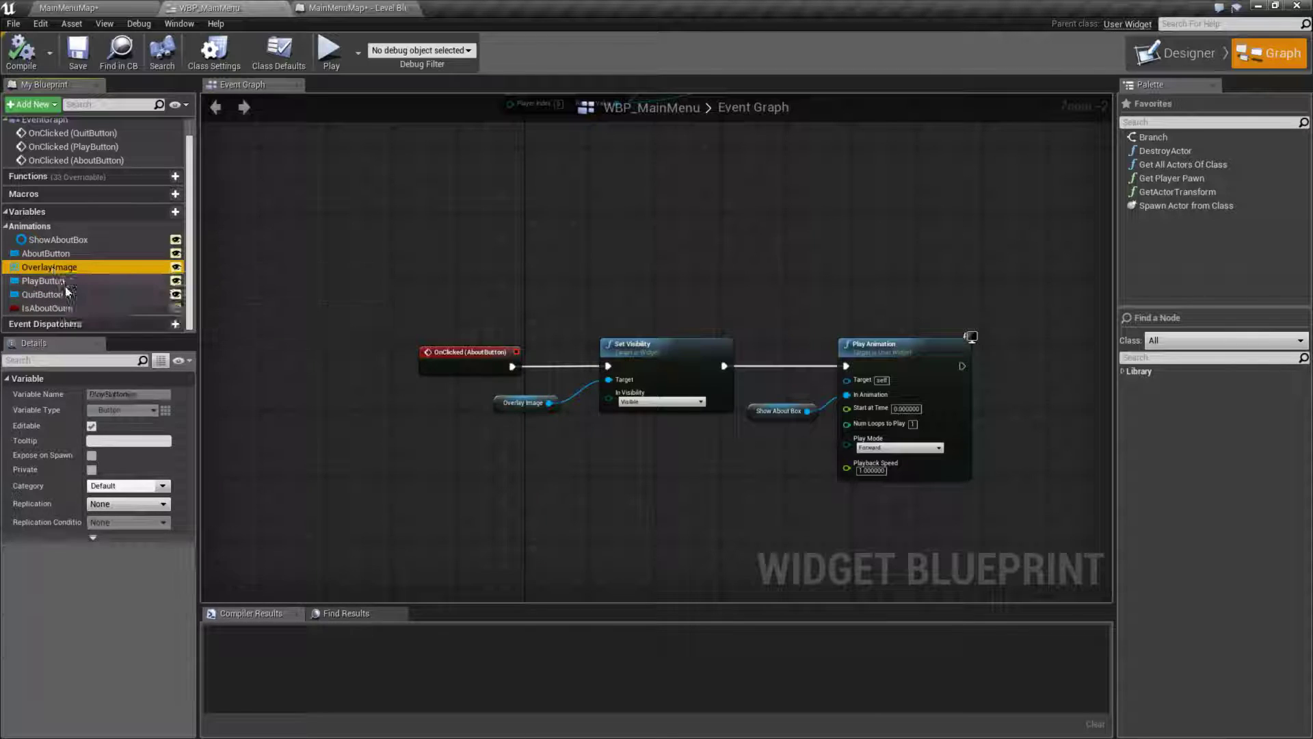
{"action": "left_click", "coordinate": [63, 281]}
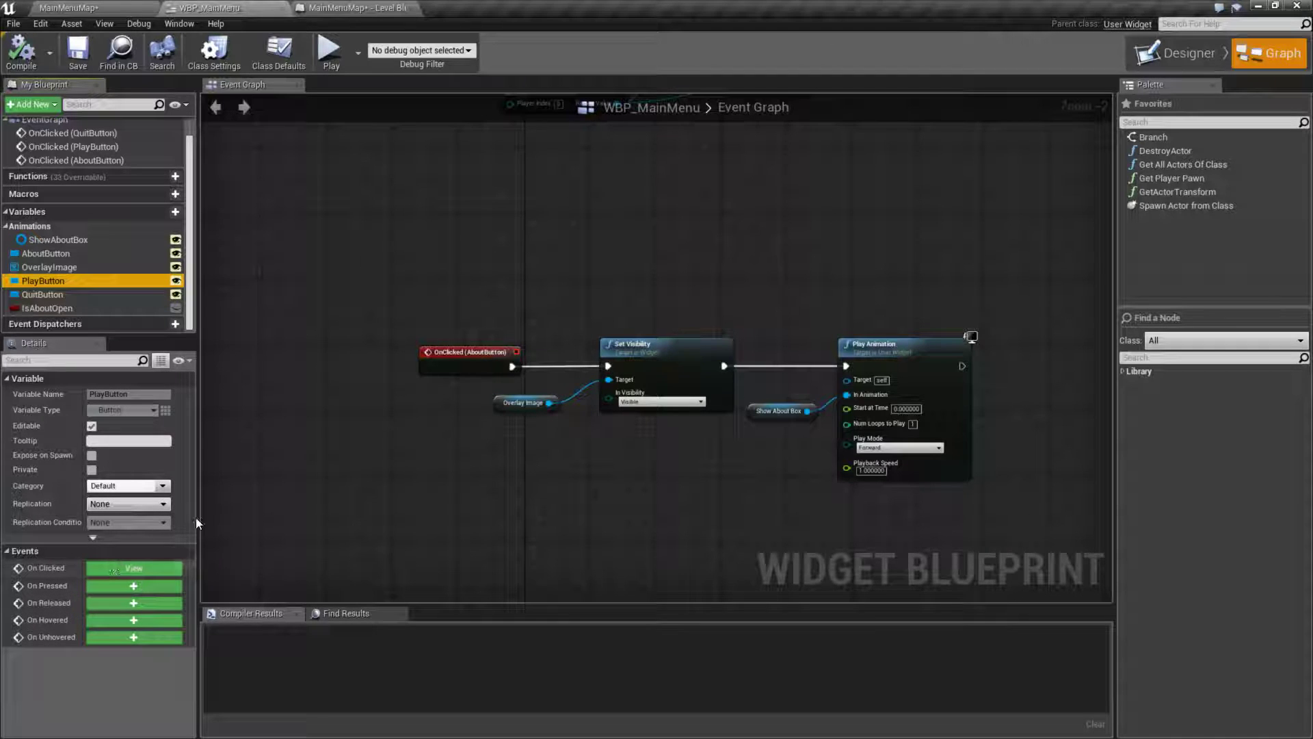
{"action": "left_click", "coordinate": [52, 269]}
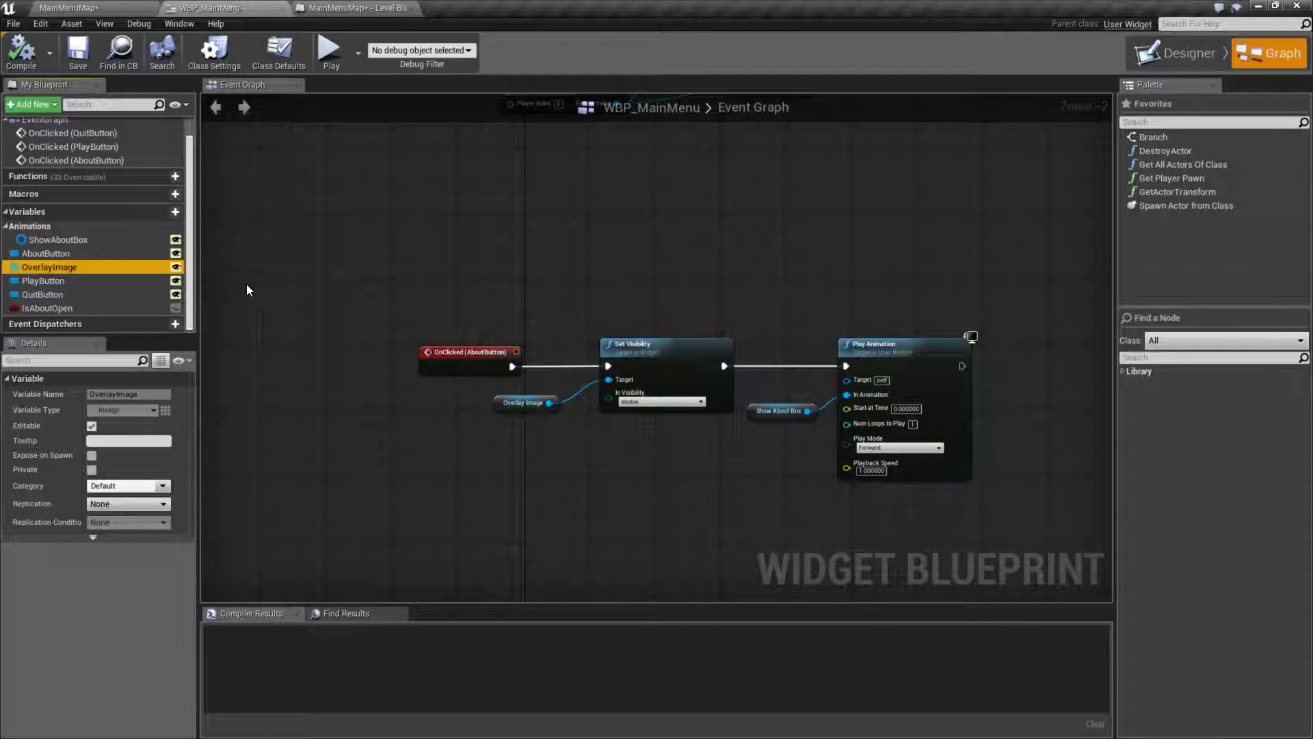
Override the On Mouse Button Down function in the widget blueprint.
{"action": "scroll", "coordinate": [132, 291], "scroll_direction": "up", "scroll_amount": 1}
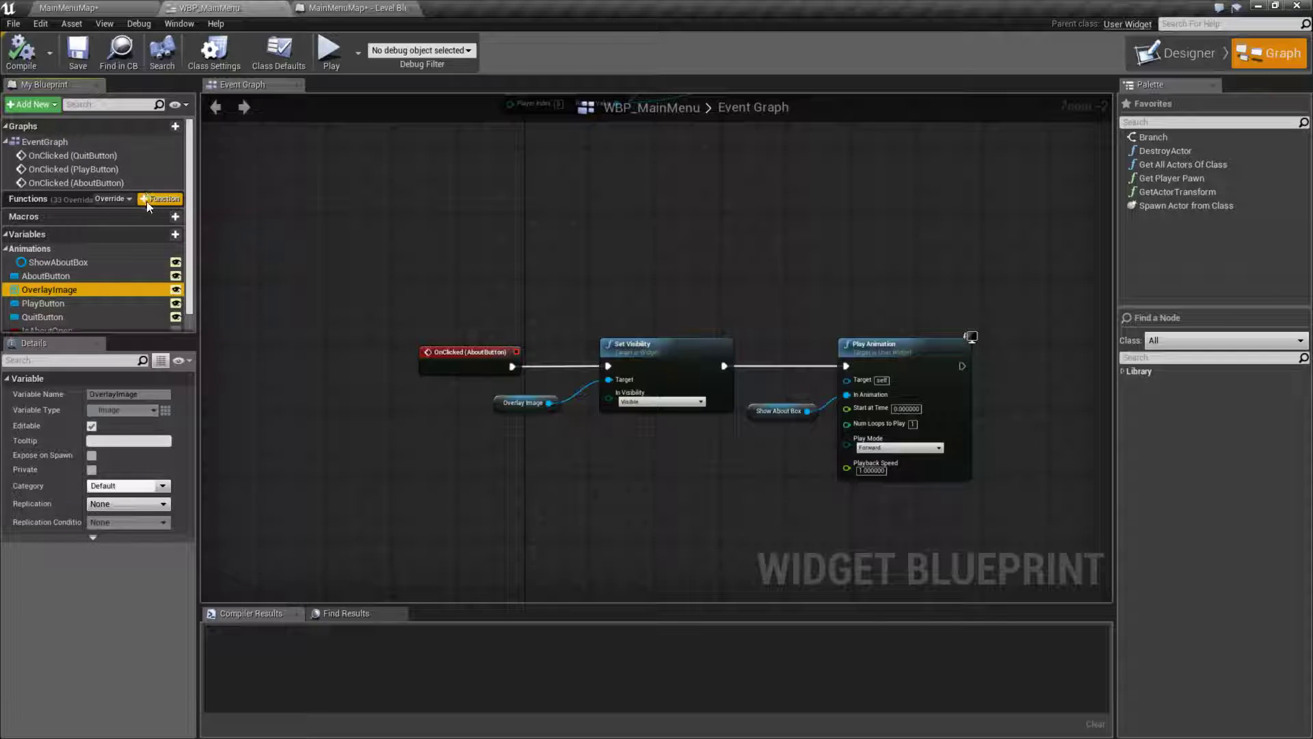
{"action": "left_click", "coordinate": [106, 199]}
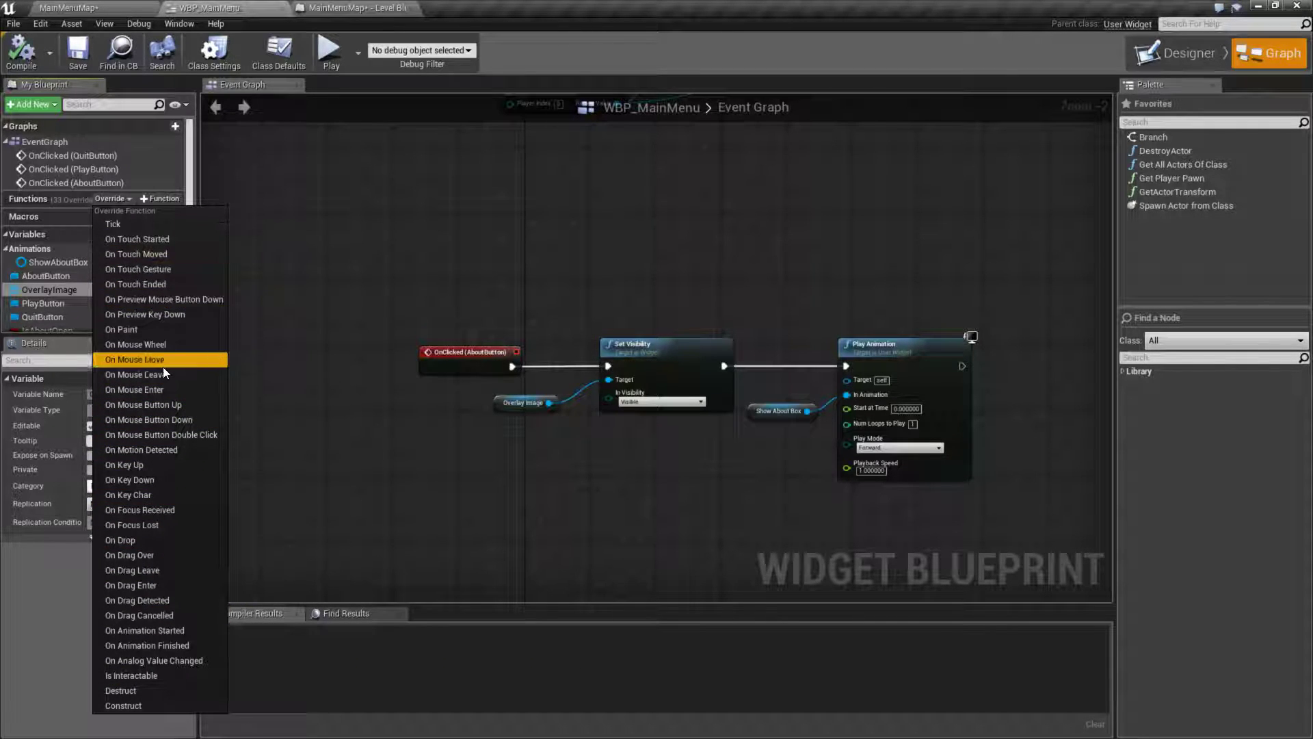
{"action": "left_click", "coordinate": [166, 420]}
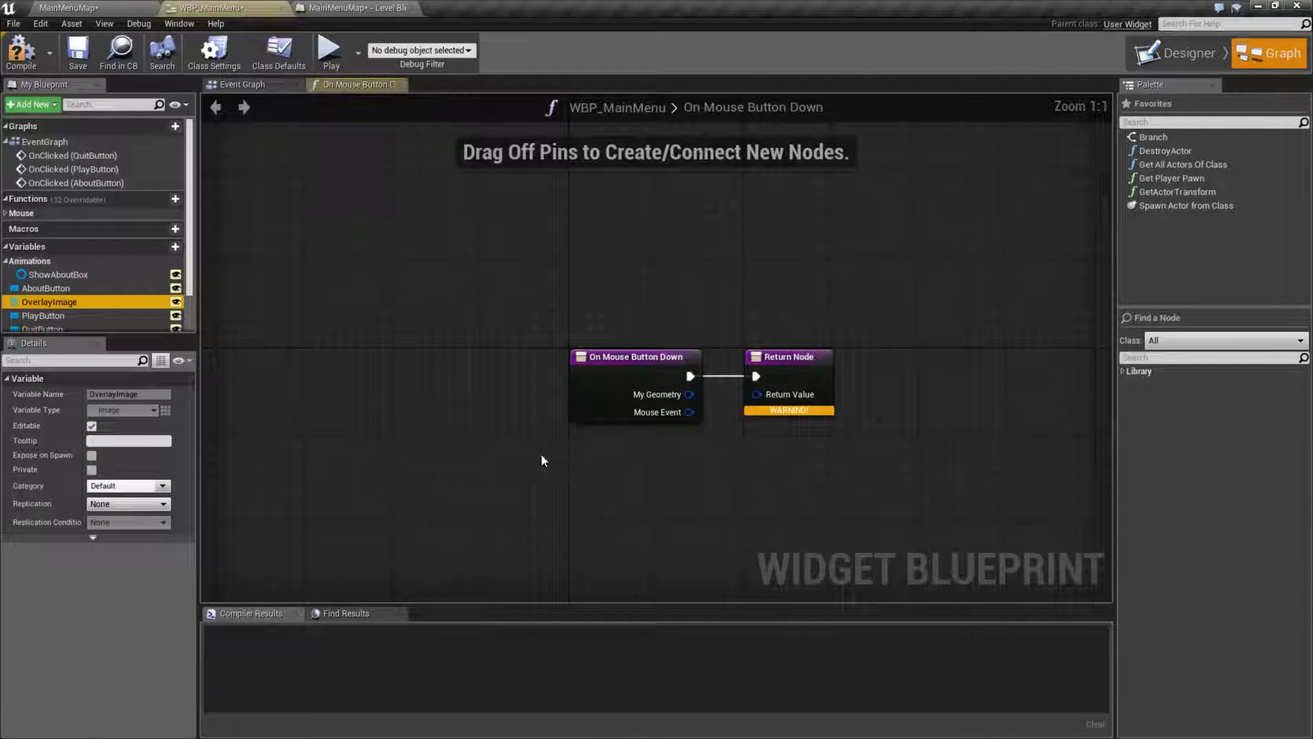
Insert a Print String node between On Mouse Button Down and the Return Node, compile, and align it with them.
{"action": "left_click_drag", "start_coordinate": [499, 392], "coordinate": [588, 379]}
{"action": "type", "text": "print string"}
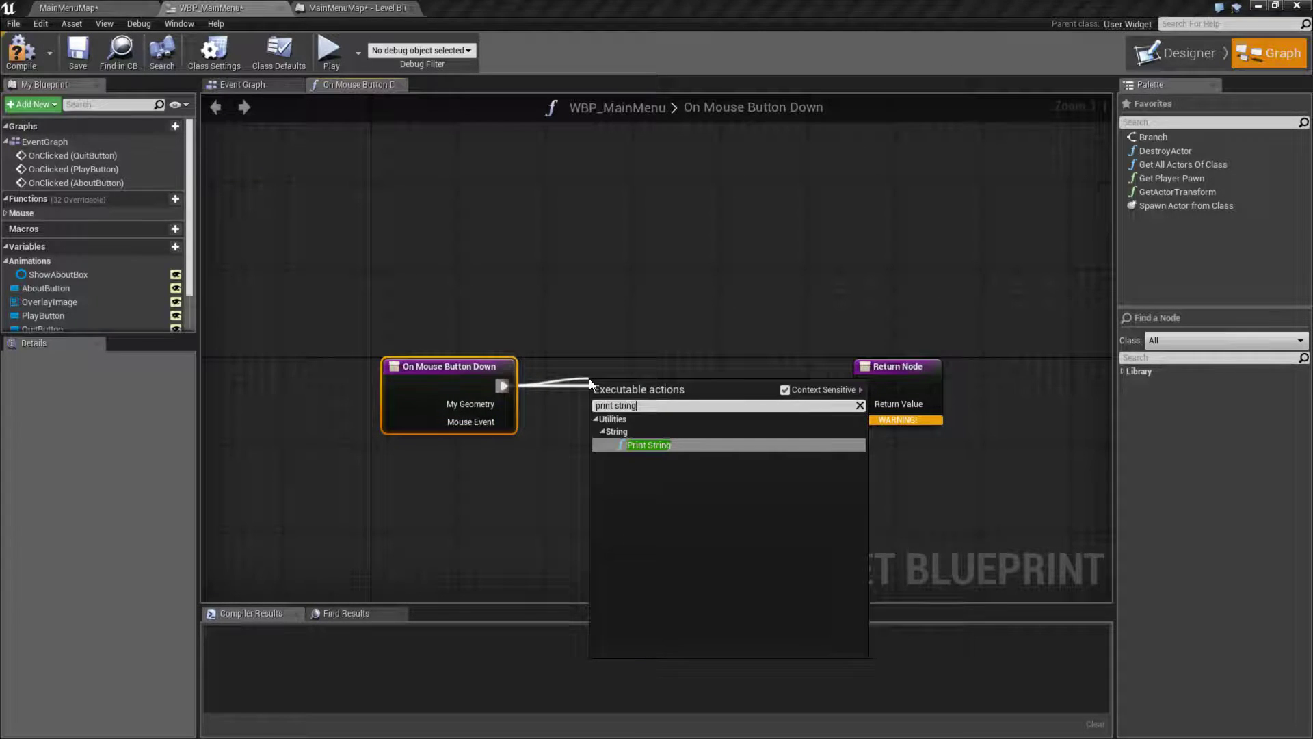
{"action": "key", "text": "Return"}
{"action": "left_click", "coordinate": [20, 51]}
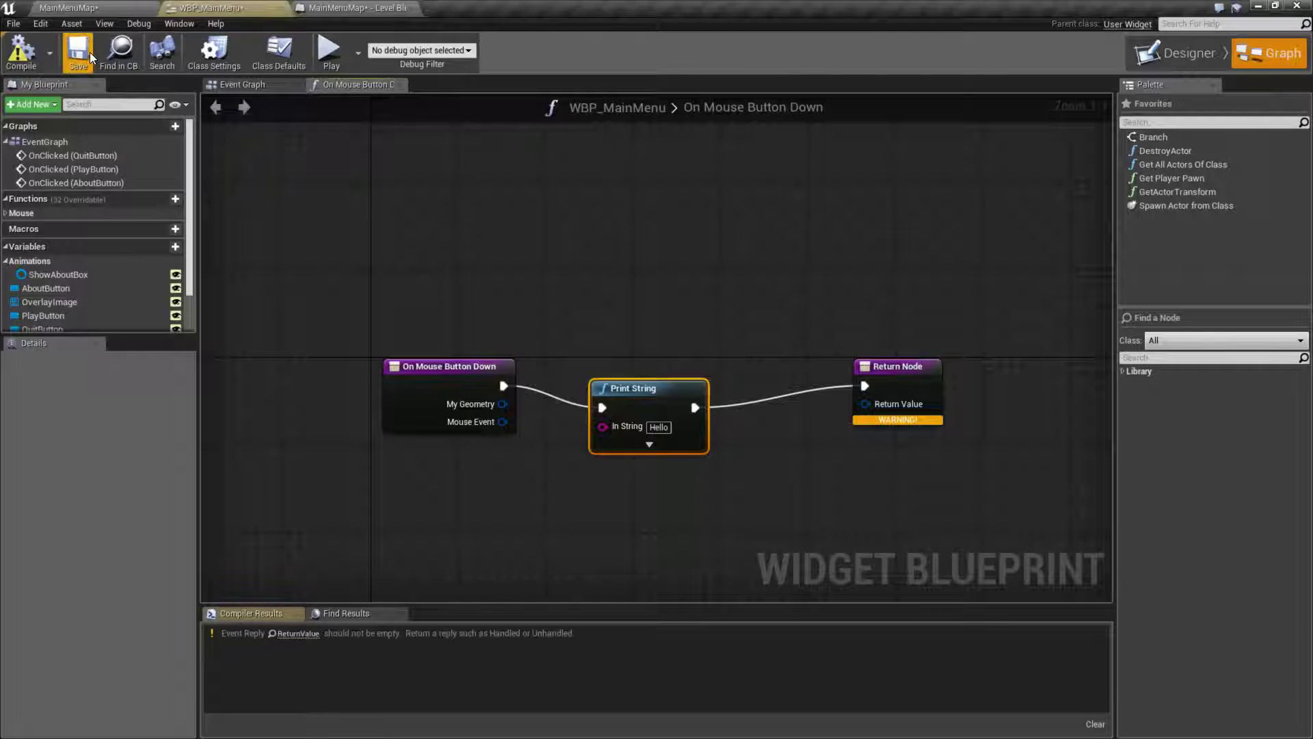
{"action": "left_click_drag", "start_coordinate": [619, 391], "coordinate": [630, 365]}
Feed the Return Node's Return Value from a Handled node placed just below the execution line.
{"action": "left_click_drag", "start_coordinate": [865, 404], "coordinate": [773, 452]}
{"action": "type", "text": "handled"}
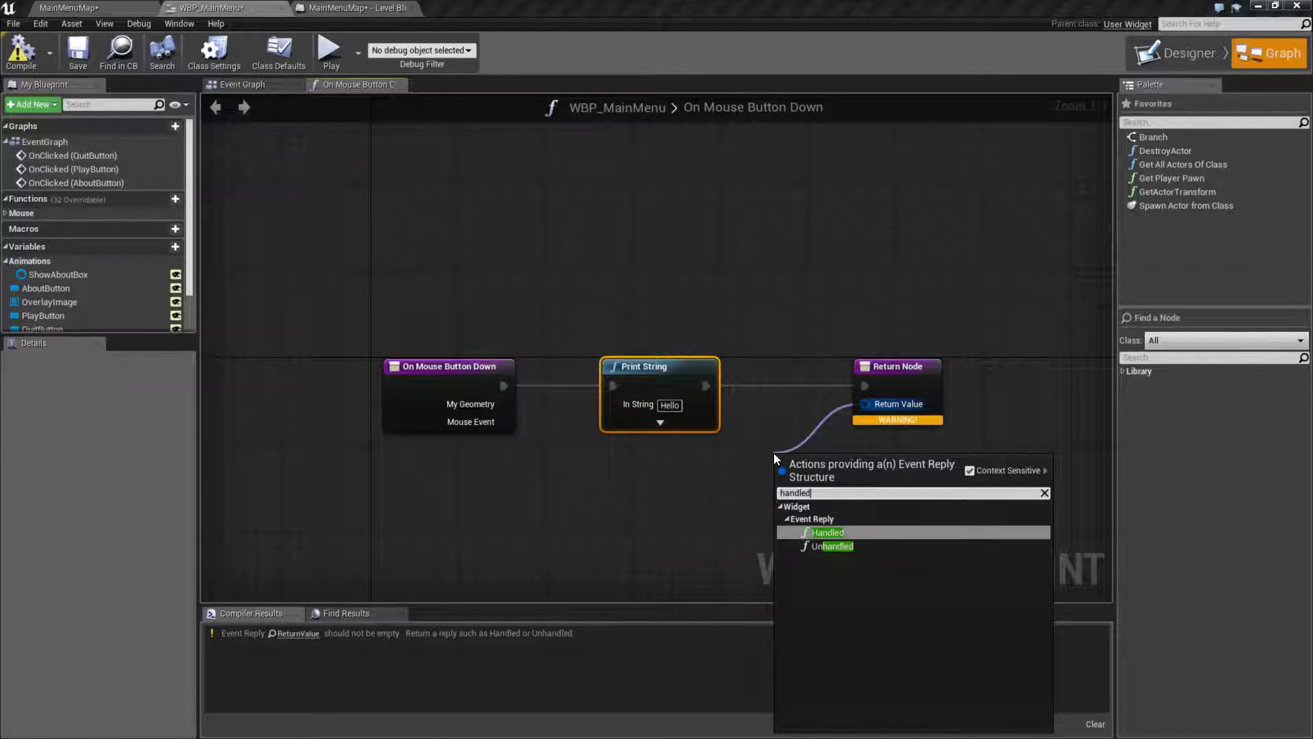
{"action": "key", "text": "Return"}
{"action": "left_click_drag", "start_coordinate": [814, 465], "coordinate": [781, 443]}
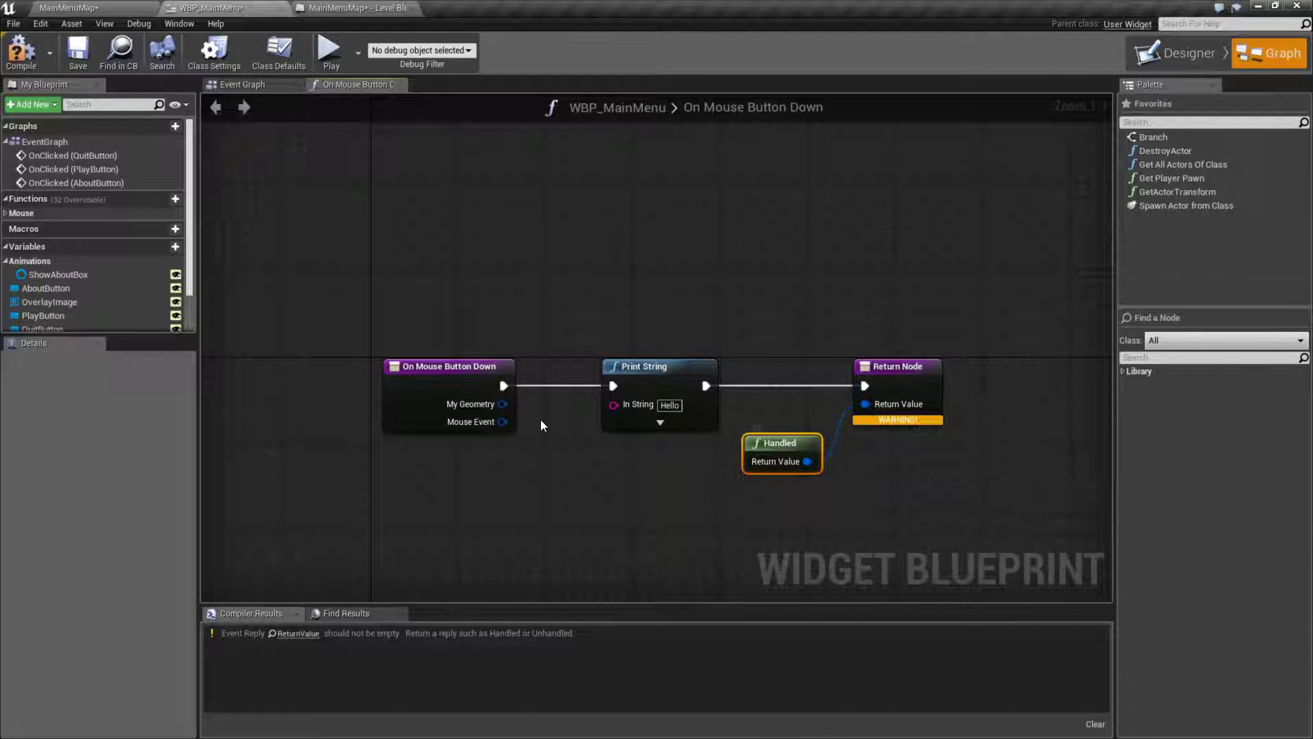
Compile the widget blueprint and test the menu's Play button in a standalone game preview.
{"action": "left_click_drag", "start_coordinate": [433, 329], "coordinate": [950, 460]}
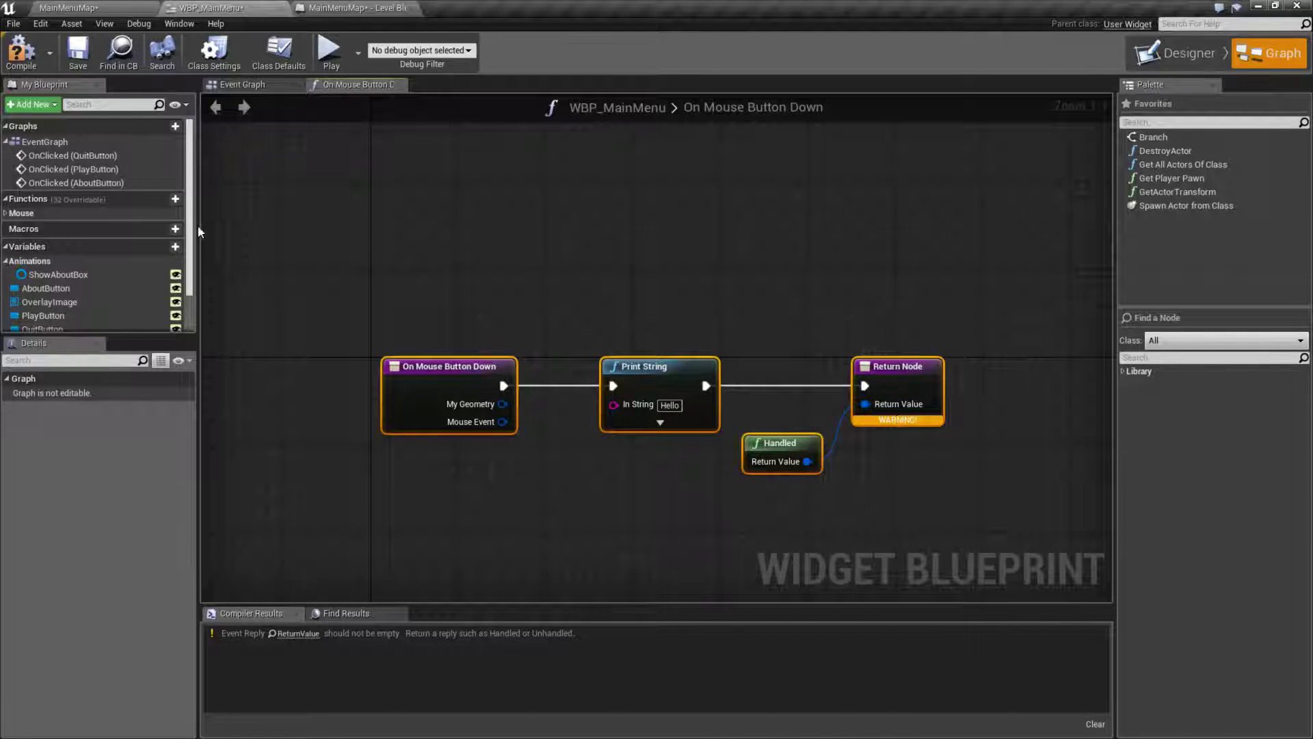
{"action": "left_click", "coordinate": [29, 53]}
{"action": "left_click", "coordinate": [357, 51]}
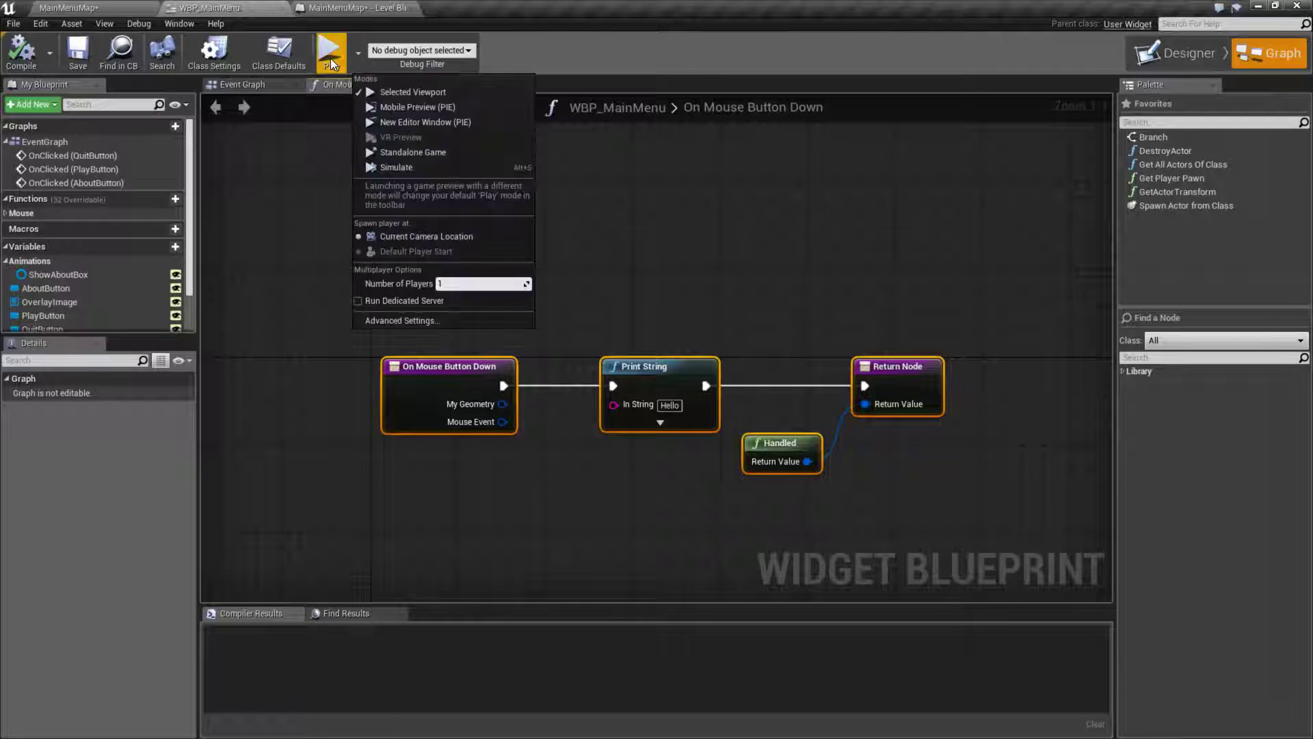
{"action": "left_click", "coordinate": [361, 150]}
{"action": "left_click", "coordinate": [643, 301]}
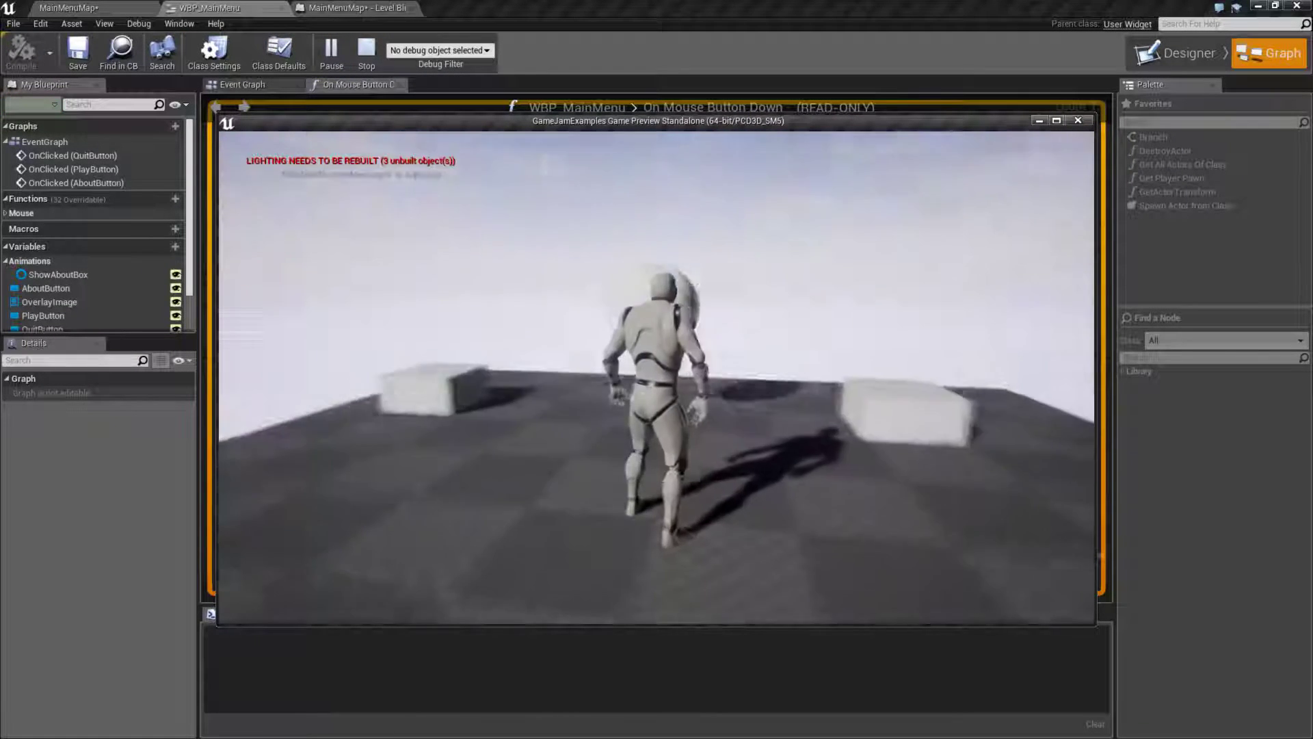
{"action": "key", "text": "Escape"}
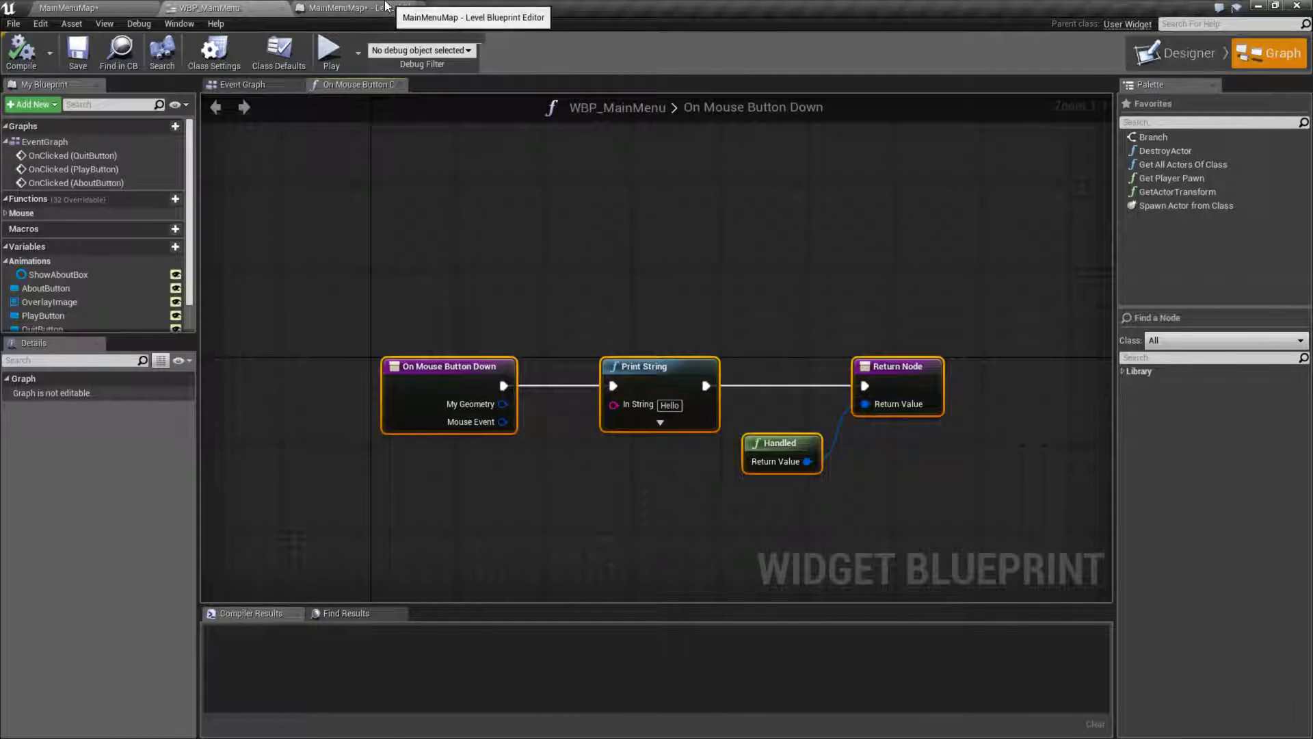
Select OverlayImage in the Designer, and test the About button and mouse clicks in a standalone game preview.
{"action": "left_click", "coordinate": [1175, 53]}
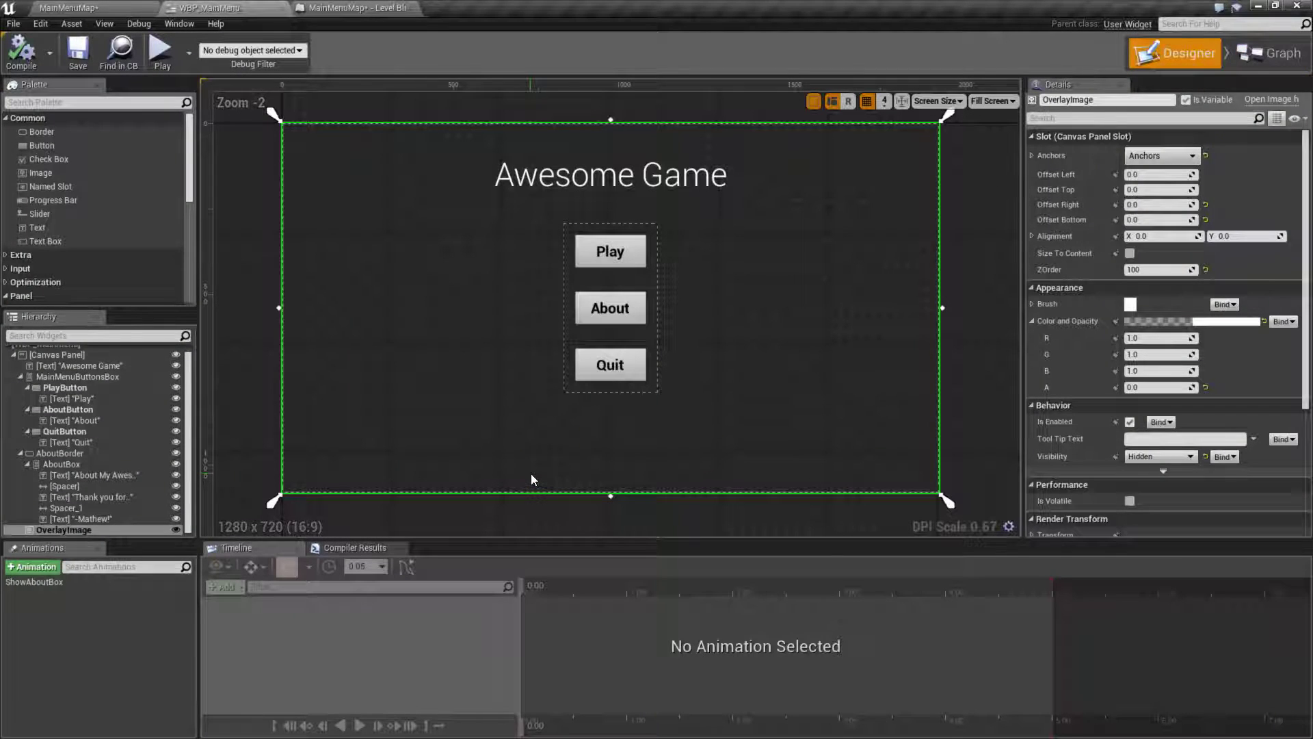
{"action": "left_click", "coordinate": [69, 530]}
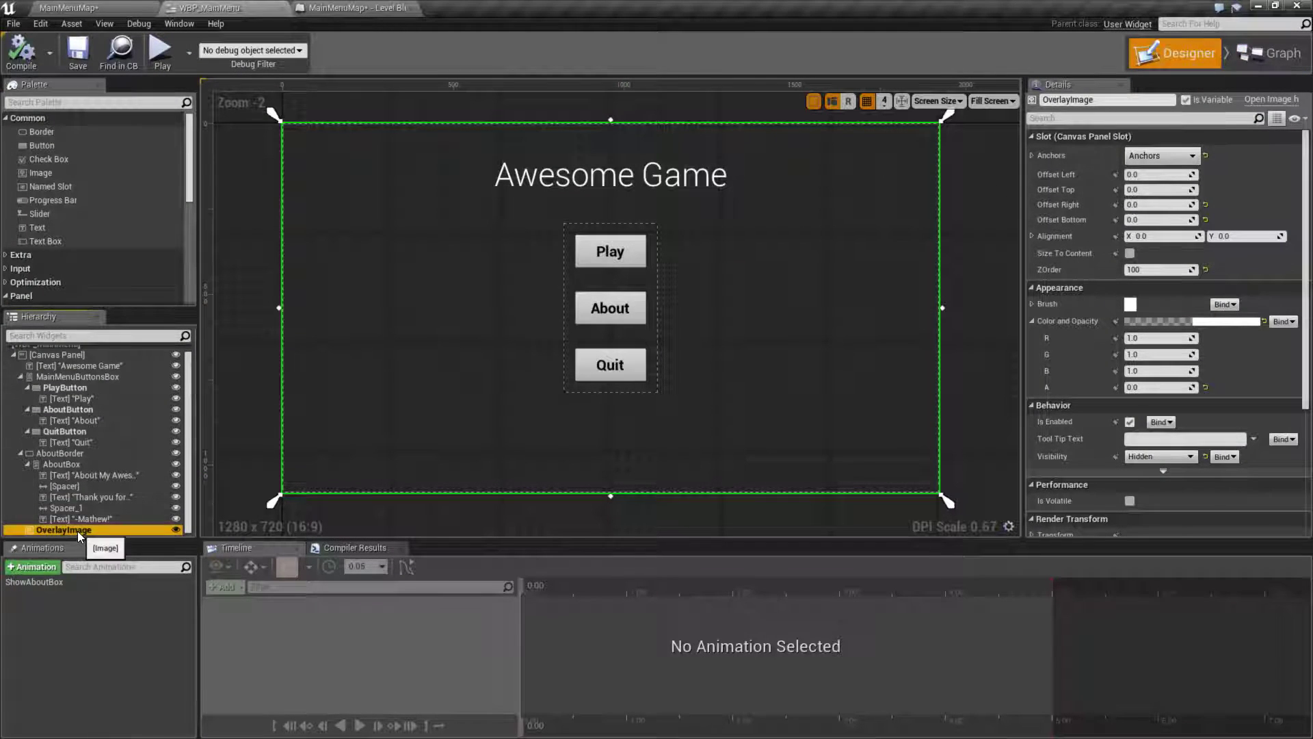
{"action": "left_click", "coordinate": [159, 49]}
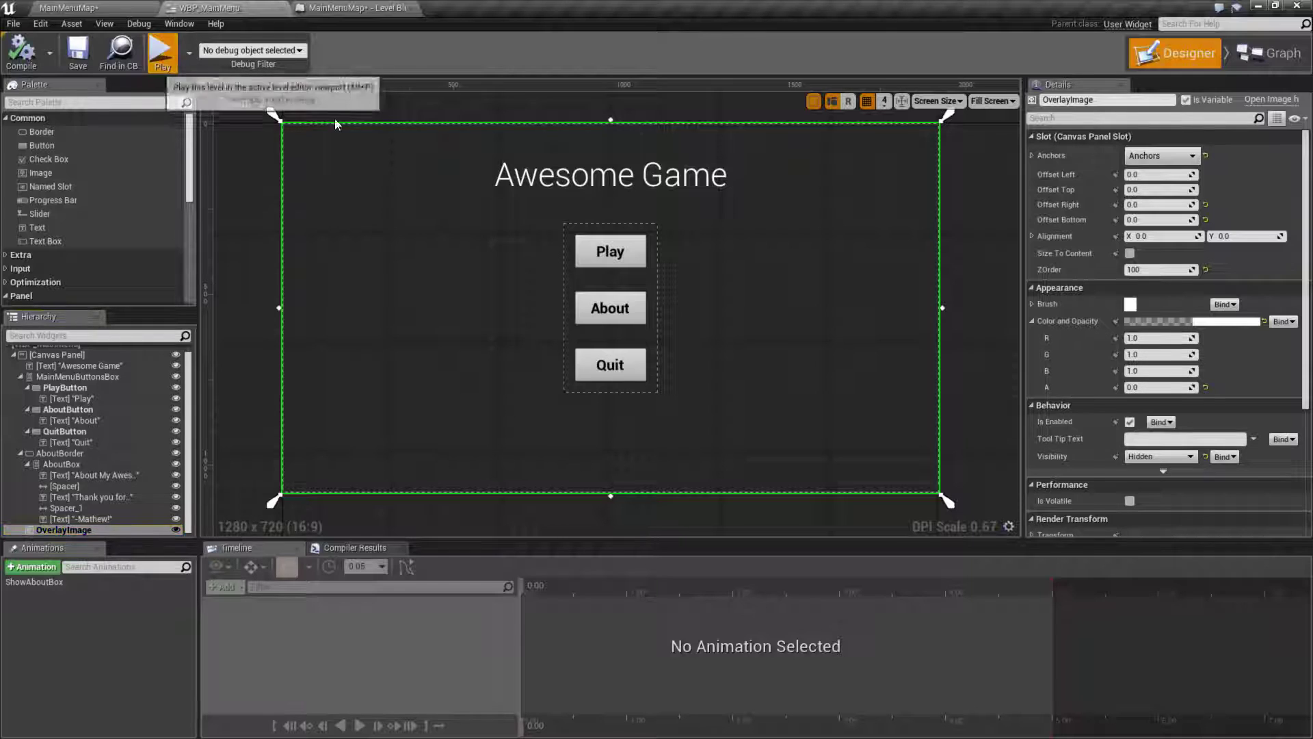
{"action": "left_click", "coordinate": [683, 380]}
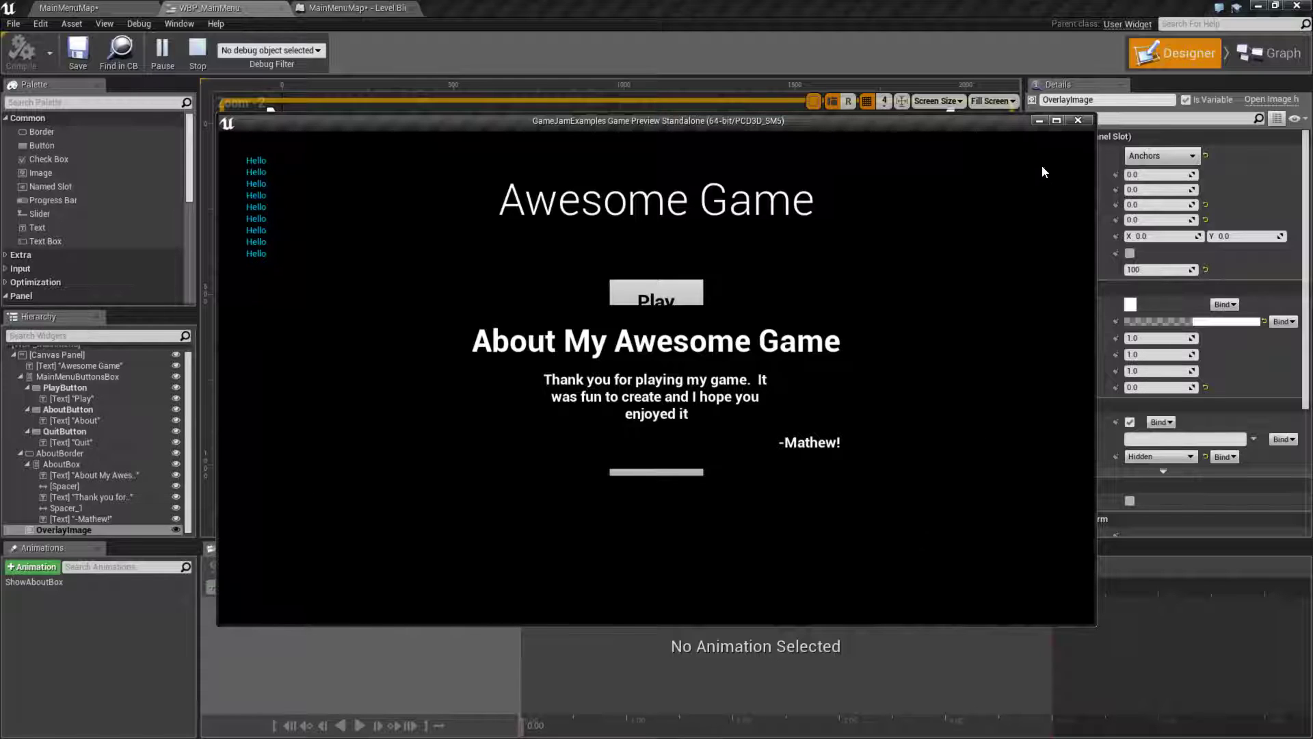
{"action": "key", "text": "Escape"}
Delete the Print String node from the On Mouse Button Down graph and move Handled and the Return Node farther from the entry node.
{"action": "left_click", "coordinate": [352, 8]}
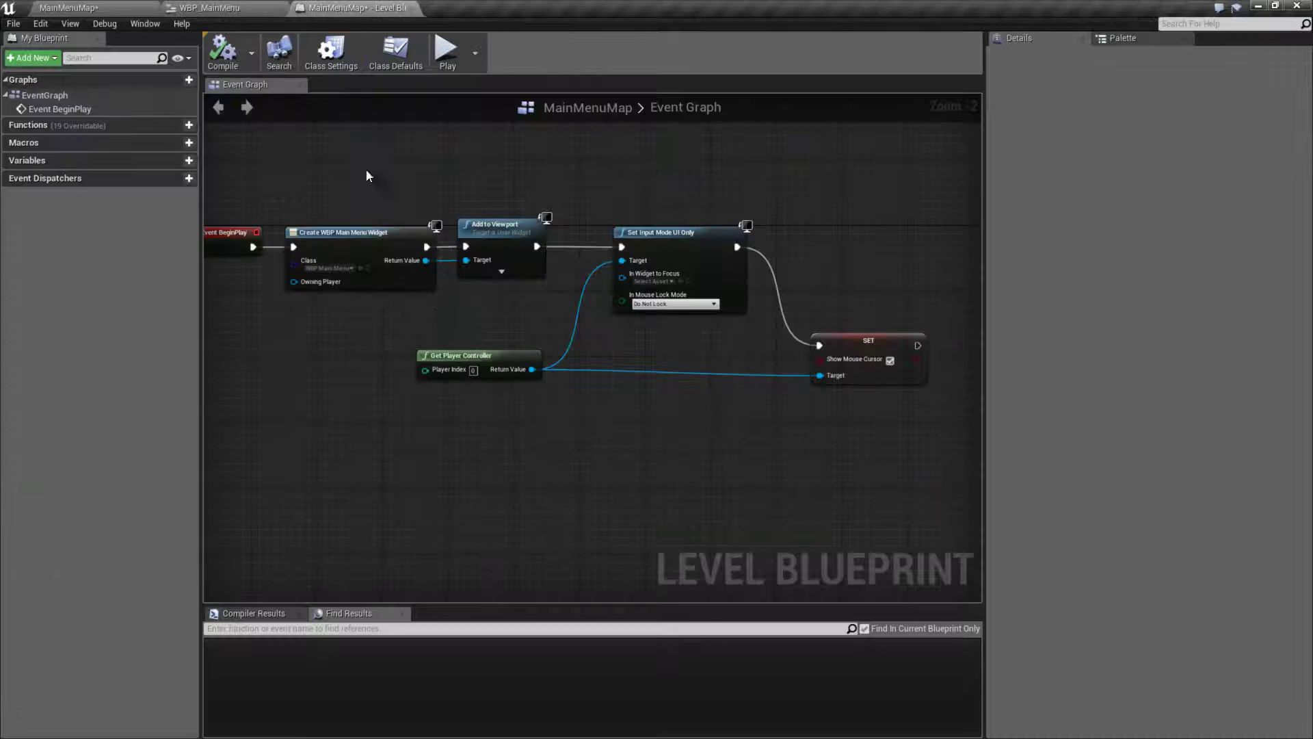
{"action": "left_click", "coordinate": [222, 7]}
{"action": "left_click", "coordinate": [1269, 53]}
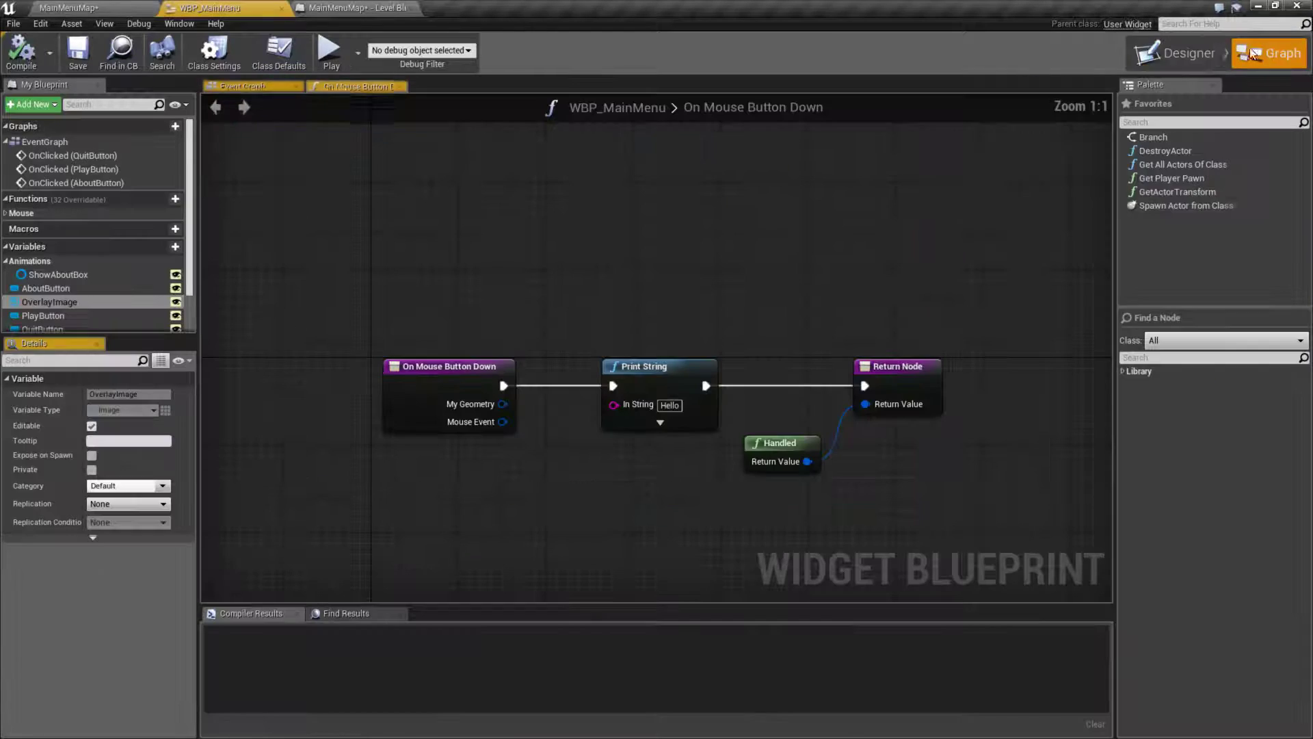
{"action": "left_click_drag", "start_coordinate": [563, 305], "coordinate": [610, 428]}
{"action": "key", "text": "Delete"}
{"action": "left_click_drag", "start_coordinate": [678, 315], "coordinate": [922, 474]}
{"action": "right_click_drag", "start_coordinate": [822, 382], "coordinate": [752, 339]}
{"action": "left_click_drag", "start_coordinate": [755, 303], "coordinate": [1019, 303]}
{"action": "right_click_drag", "start_coordinate": [485, 398], "coordinate": [613, 415]}
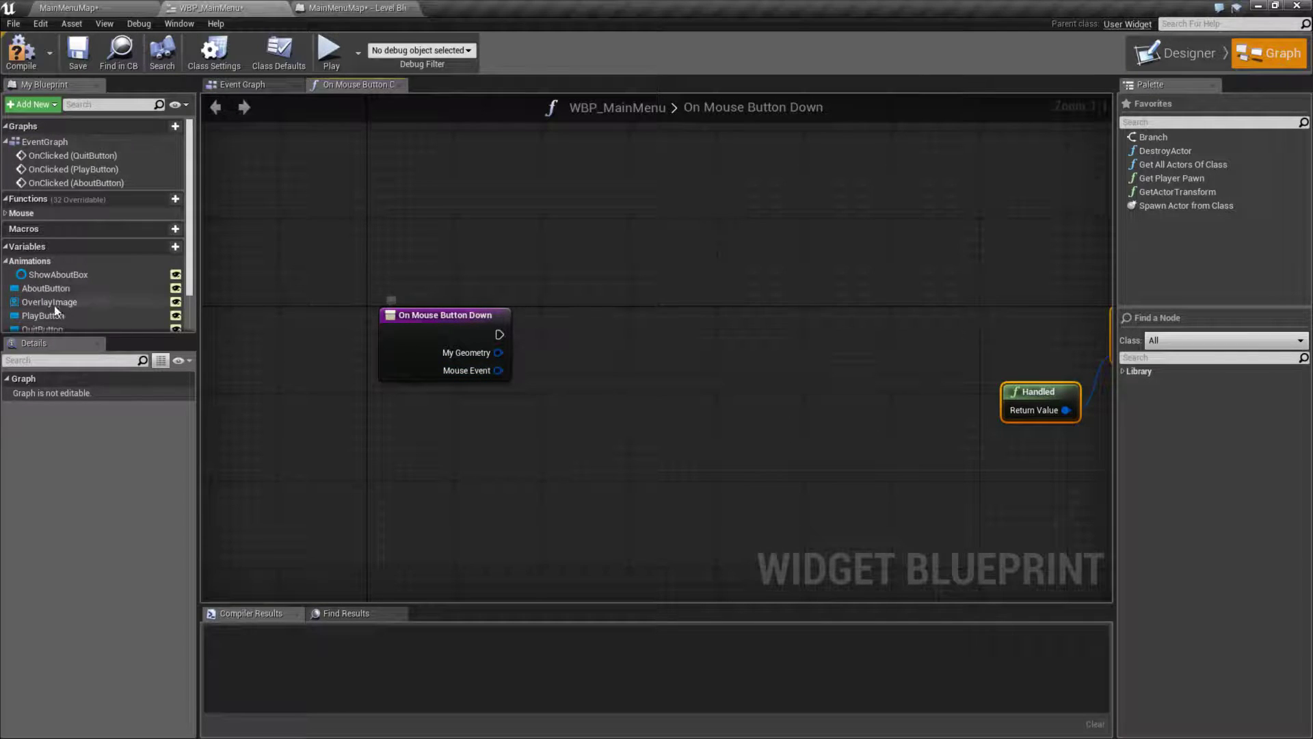
Get OverlayImage's visibility below On Mouse Button Down, compare it with Visible using an Equal node, and arrange the nodes.
{"action": "scroll", "coordinate": [35, 326], "scroll_direction": "down", "scroll_amount": 2}
{"action": "left_click_drag", "start_coordinate": [56, 252], "coordinate": [514, 455]}
{"action": "left_click", "coordinate": [608, 497]}
{"action": "type", "text": "get vis"}
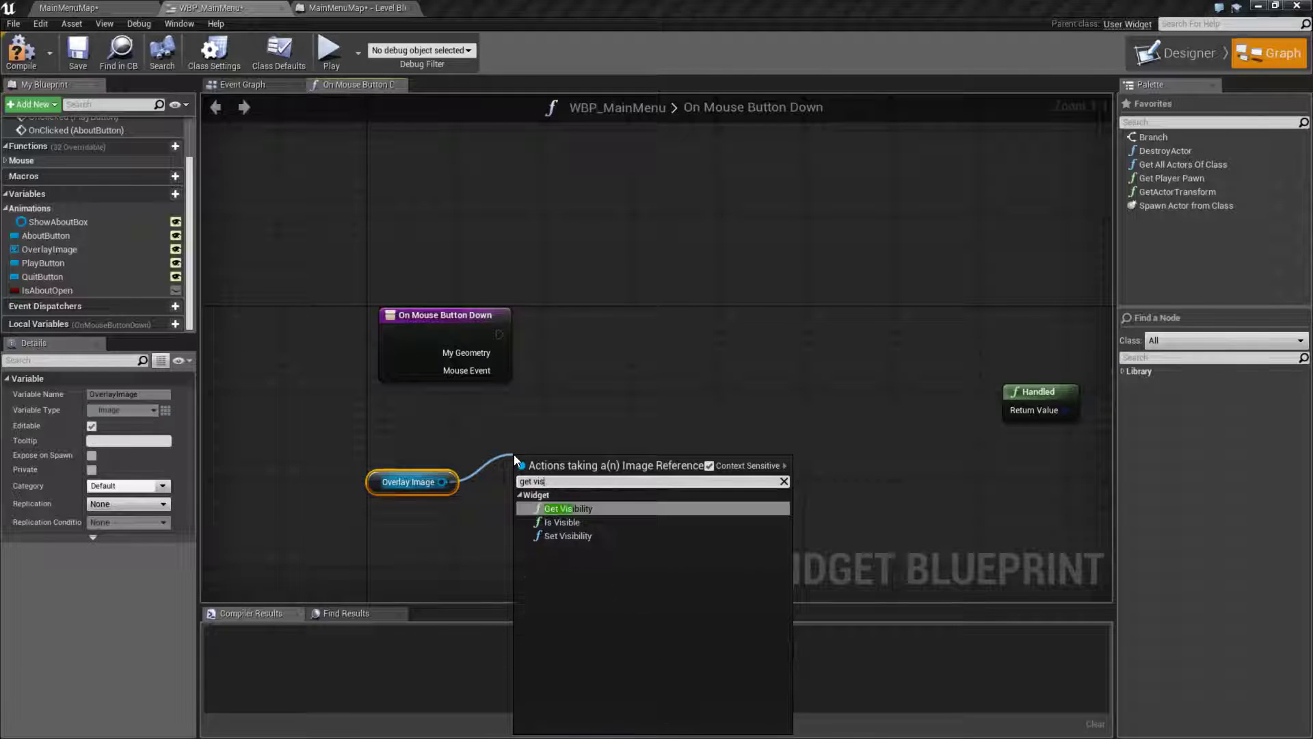
{"action": "key", "text": "Return"}
{"action": "left_click_drag", "start_coordinate": [631, 498], "coordinate": [720, 502]}
{"action": "type", "text": "=="}
{"action": "left_click", "coordinate": [741, 317]}
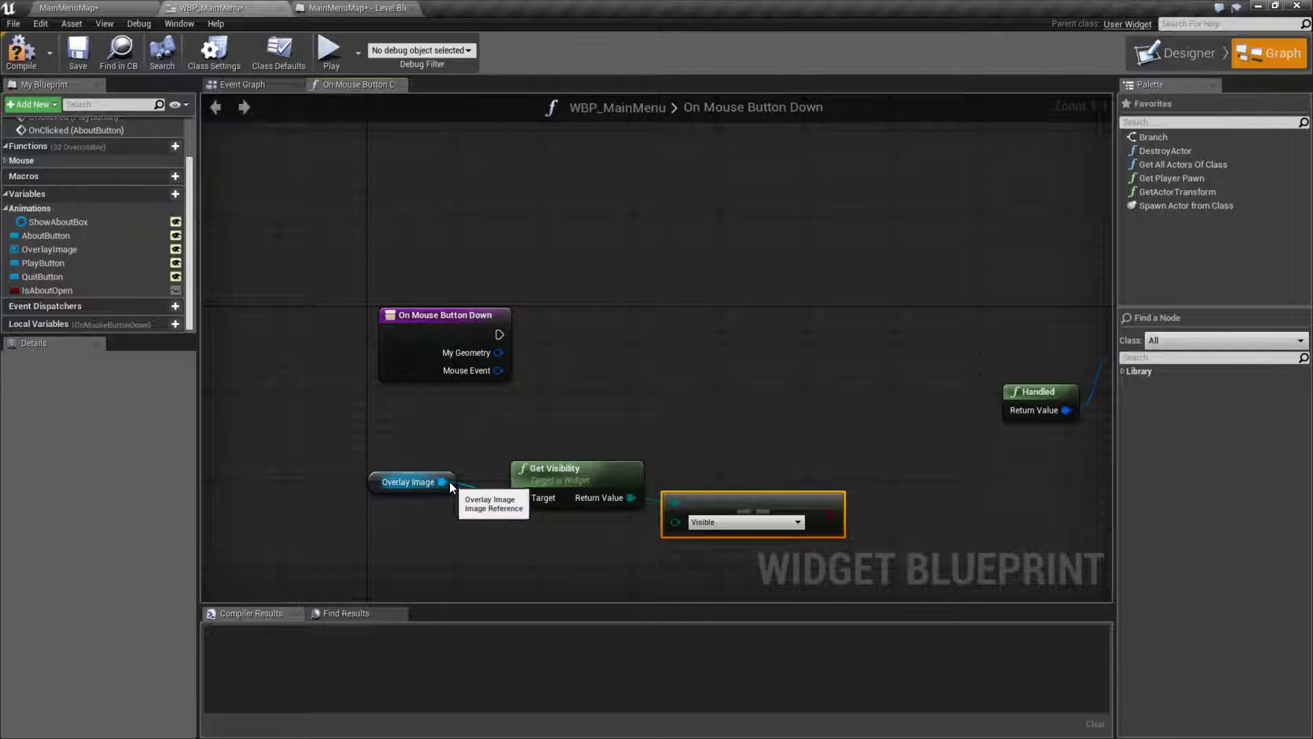
{"action": "left_click_drag", "start_coordinate": [449, 482], "coordinate": [460, 504]}
{"action": "left_click_drag", "start_coordinate": [725, 564], "coordinate": [436, 480]}
{"action": "left_click_drag", "start_coordinate": [574, 481], "coordinate": [367, 426]}
Add a Branch conditioned on the visibility comparison, run it from On Mouse Button Down, and align it with the execution line.
{"action": "right_click_drag", "start_coordinate": [564, 407], "coordinate": [488, 412]}
{"action": "left_click_drag", "start_coordinate": [545, 465], "coordinate": [424, 339]}
{"action": "type", "text": "if"}
{"action": "left_click", "coordinate": [655, 599]}
{"action": "left_click_drag", "start_coordinate": [636, 418], "coordinate": [636, 320]}
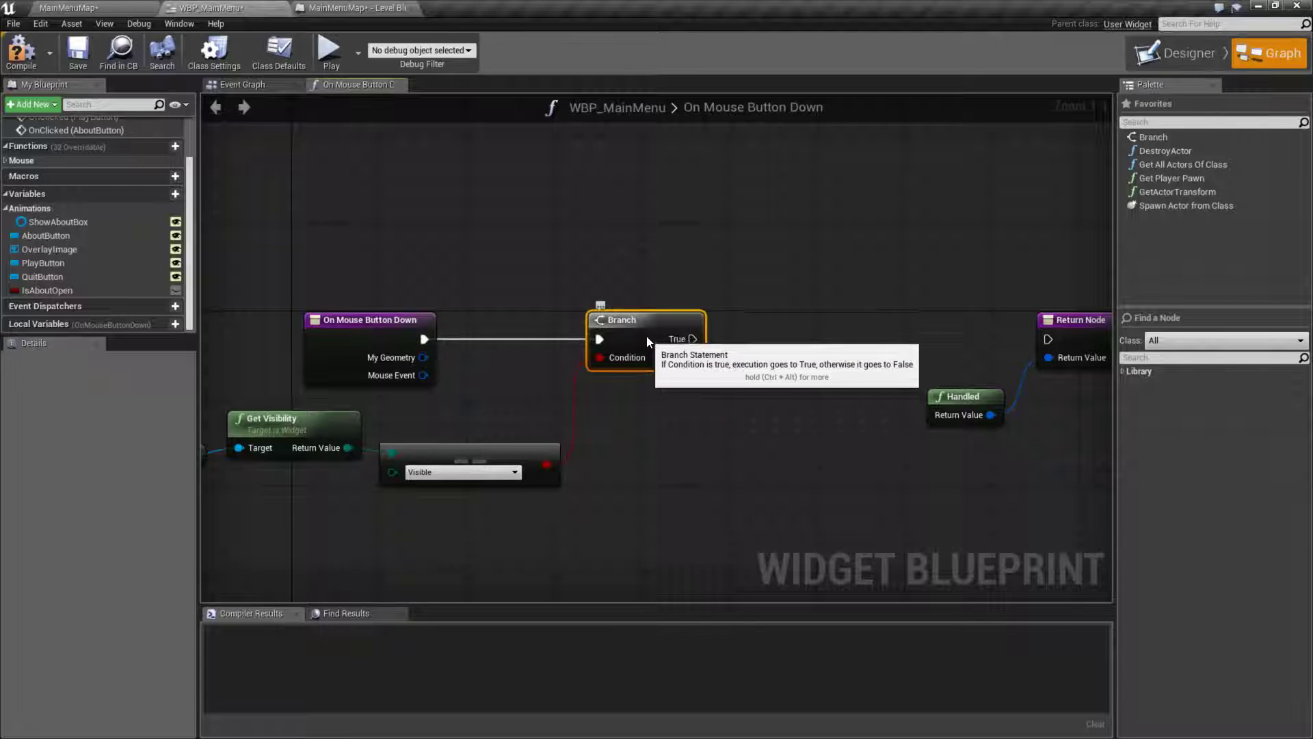
Copy the Overlay Image reference to just below the Branch and move Handled and the Return Node farther along the graph.
{"action": "right_click_drag", "start_coordinate": [747, 448], "coordinate": [915, 432]}
{"action": "left_click", "coordinate": [327, 437]}
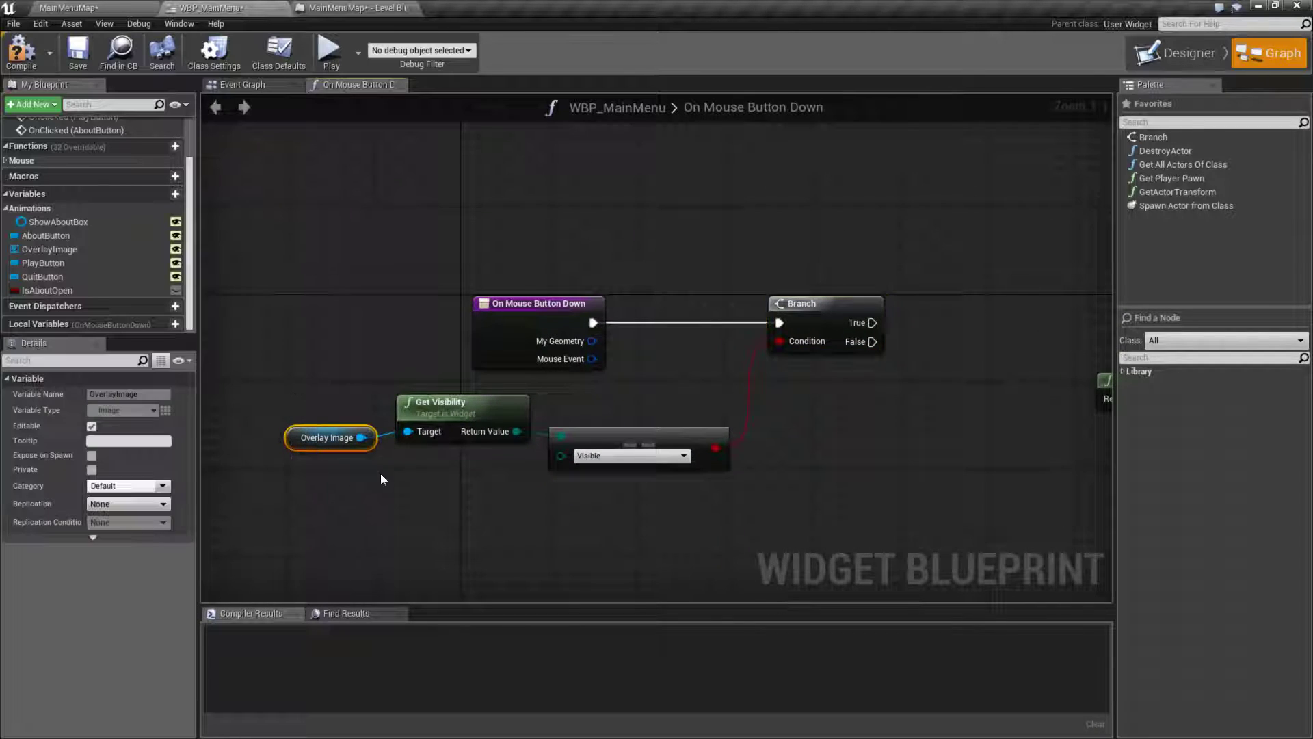
{"action": "right_click_drag", "start_coordinate": [748, 449], "coordinate": [553, 478]}
{"action": "key", "text": "ctrl+v"}
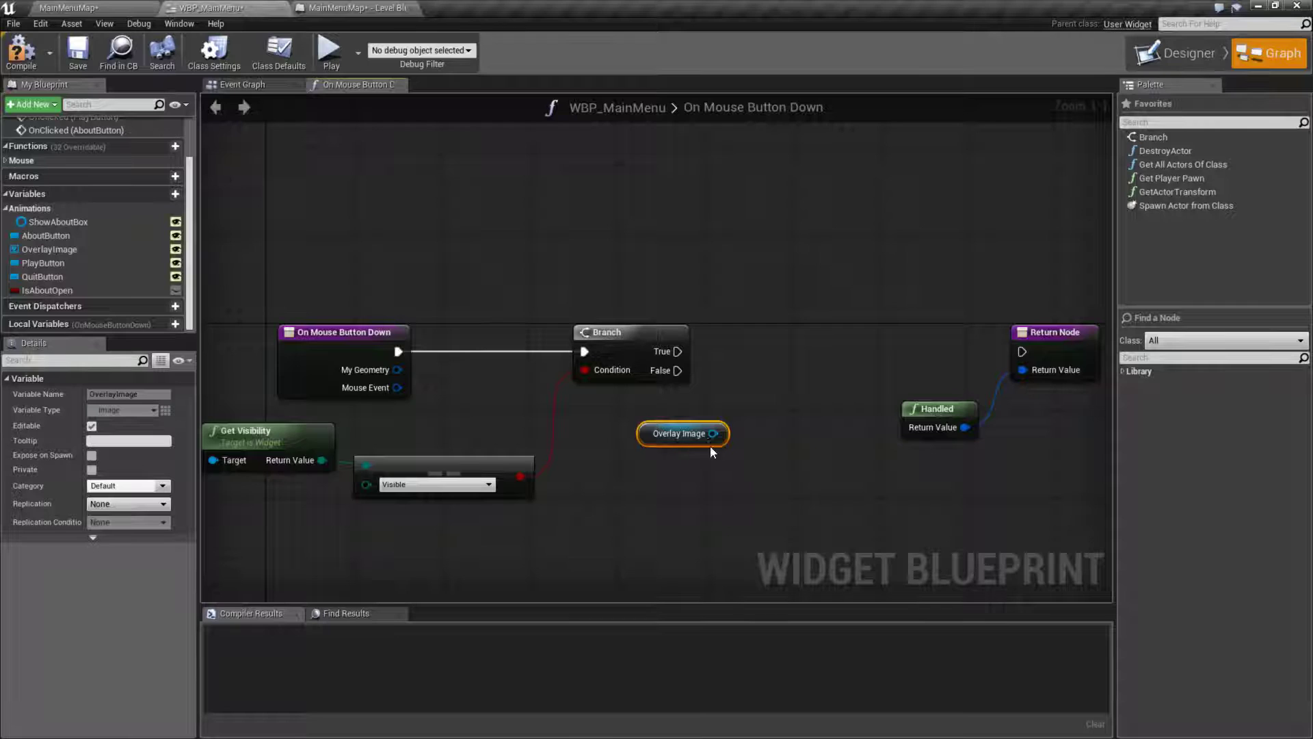
{"action": "right_click_drag", "start_coordinate": [700, 446], "coordinate": [567, 462]}
{"action": "left_click_drag", "start_coordinate": [779, 355], "coordinate": [969, 556]}
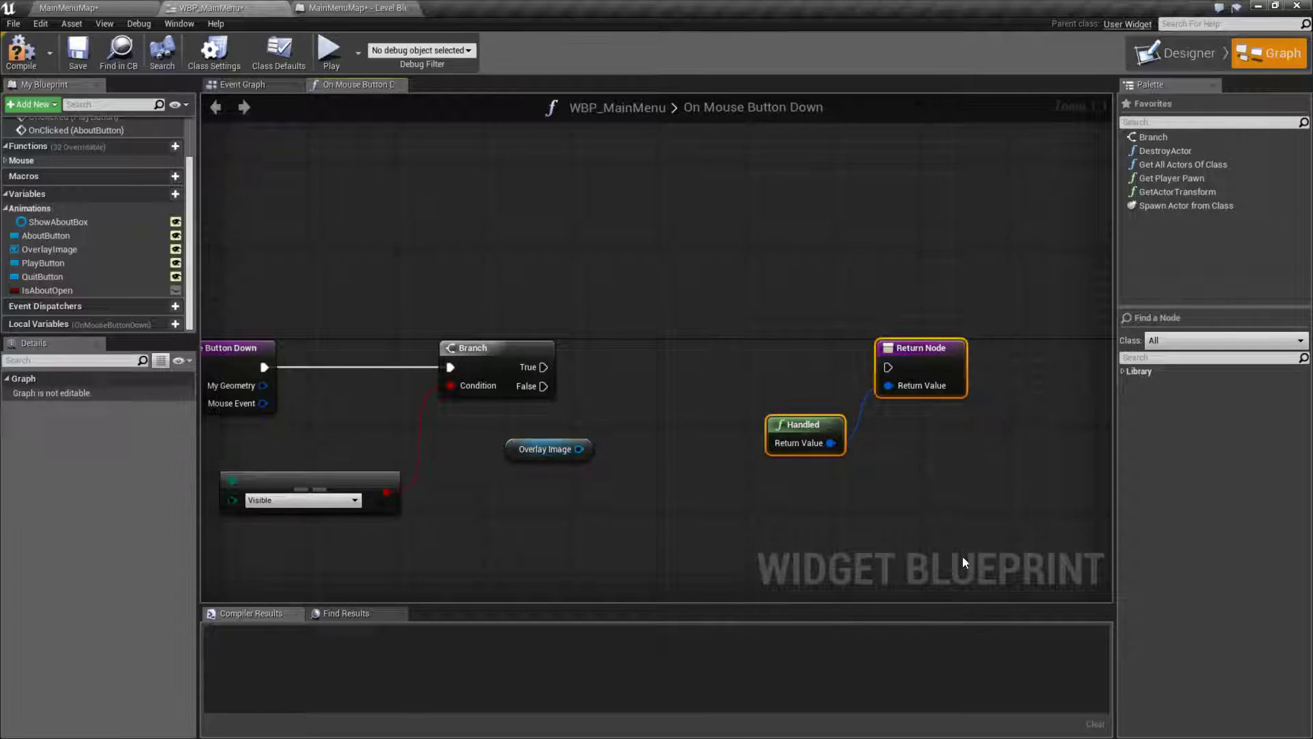
{"action": "right_click_drag", "start_coordinate": [970, 556], "coordinate": [827, 490]}
{"action": "left_click_drag", "start_coordinate": [794, 312], "coordinate": [1100, 312]}
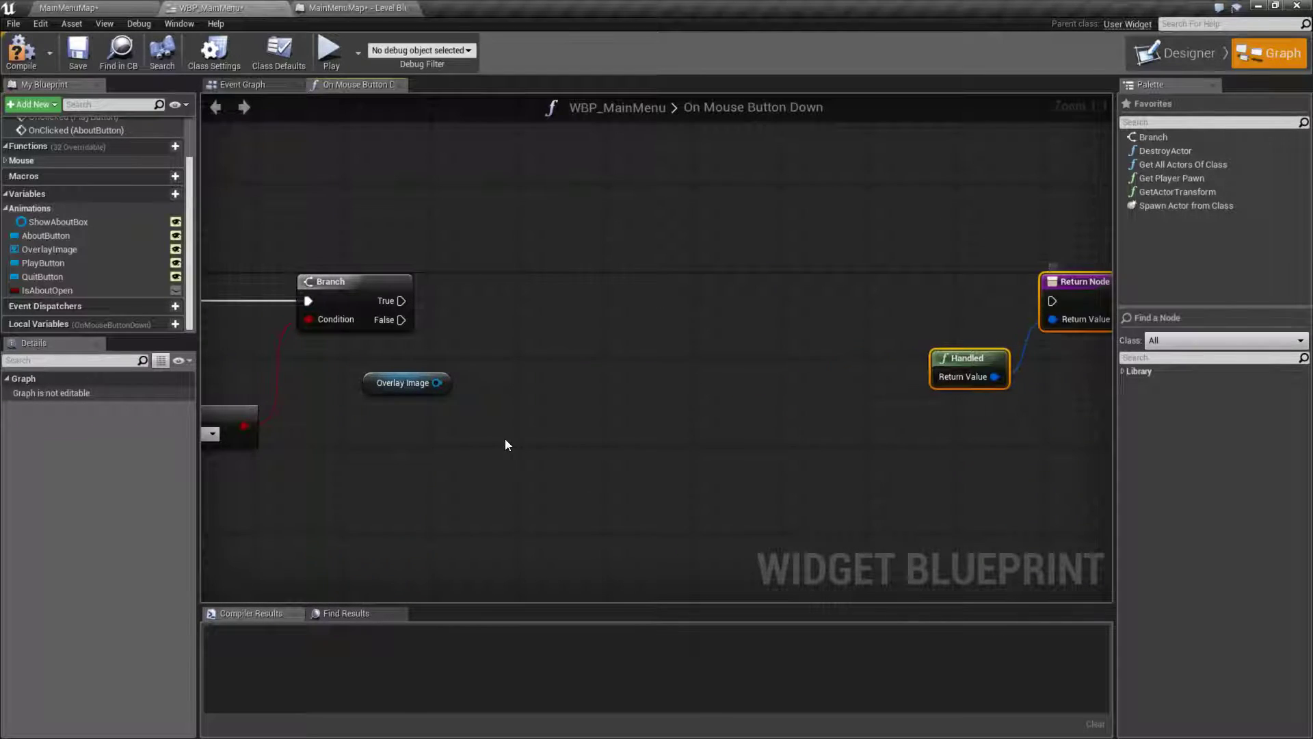
{"action": "right_click_drag", "start_coordinate": [442, 405], "coordinate": [575, 404]}
Add a Set Visibility node for Overlay Image with In Visibility set to Hidden, and run it from the Branch's True output.
{"action": "left_click_drag", "start_coordinate": [568, 381], "coordinate": [635, 346]}
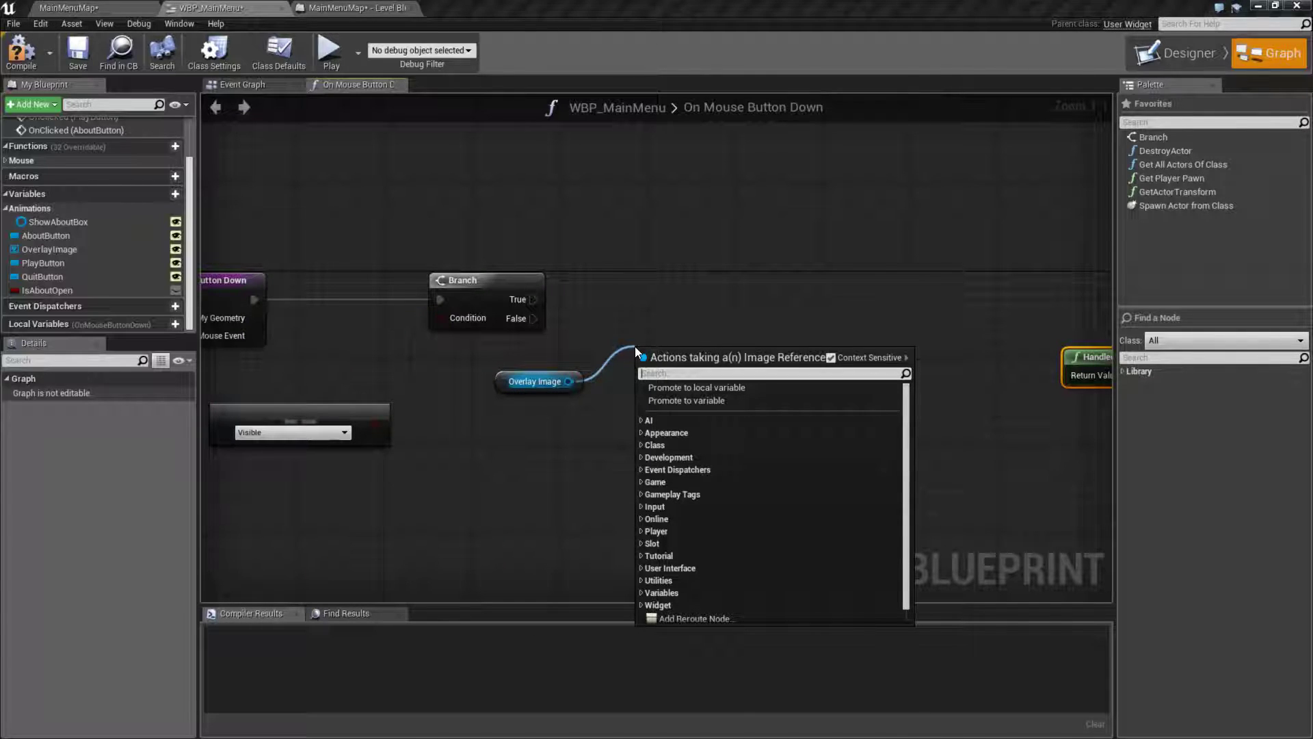
{"action": "type", "text": "set vis"}
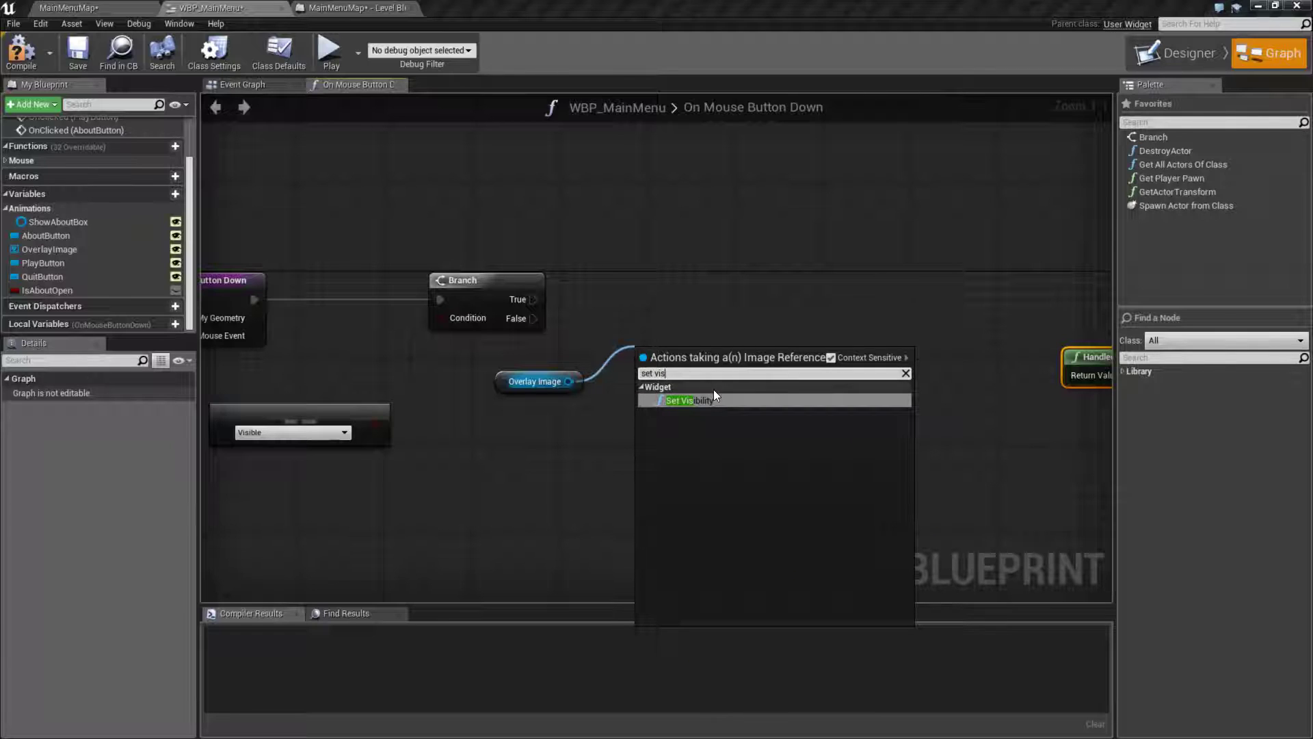
{"action": "left_click", "coordinate": [692, 401]}
{"action": "left_click", "coordinate": [708, 436]}
{"action": "left_click", "coordinate": [677, 472]}
{"action": "left_click_drag", "start_coordinate": [649, 356], "coordinate": [648, 280]}
{"action": "left_click_drag", "start_coordinate": [533, 299], "coordinate": [659, 277]}
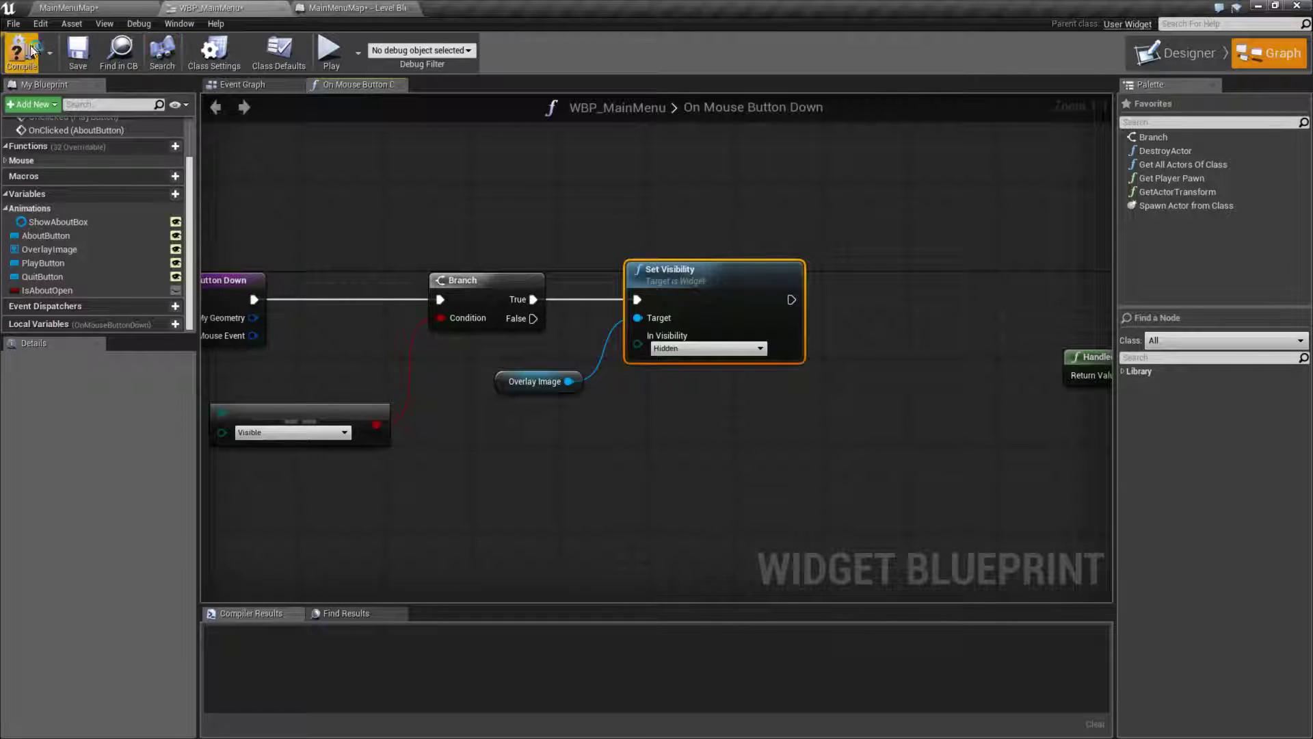
Add a ShowAboutBox reference with a Play Animation node and set its Play Mode to Reverse.
{"action": "left_click_drag", "start_coordinate": [58, 223], "coordinate": [777, 396]}
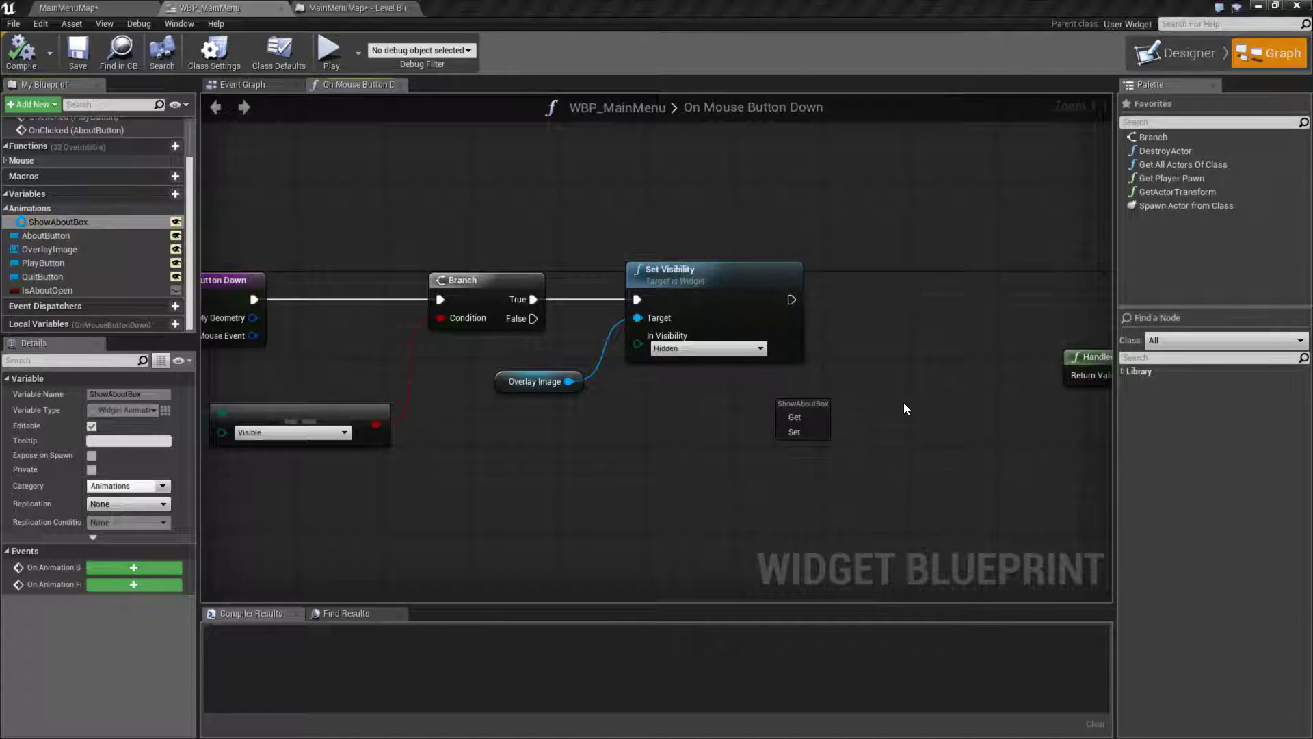
{"action": "right_click_drag", "start_coordinate": [903, 405], "coordinate": [726, 424]}
{"action": "left_click_drag", "start_coordinate": [57, 221], "coordinate": [723, 404]}
{"action": "type", "text": "play"}
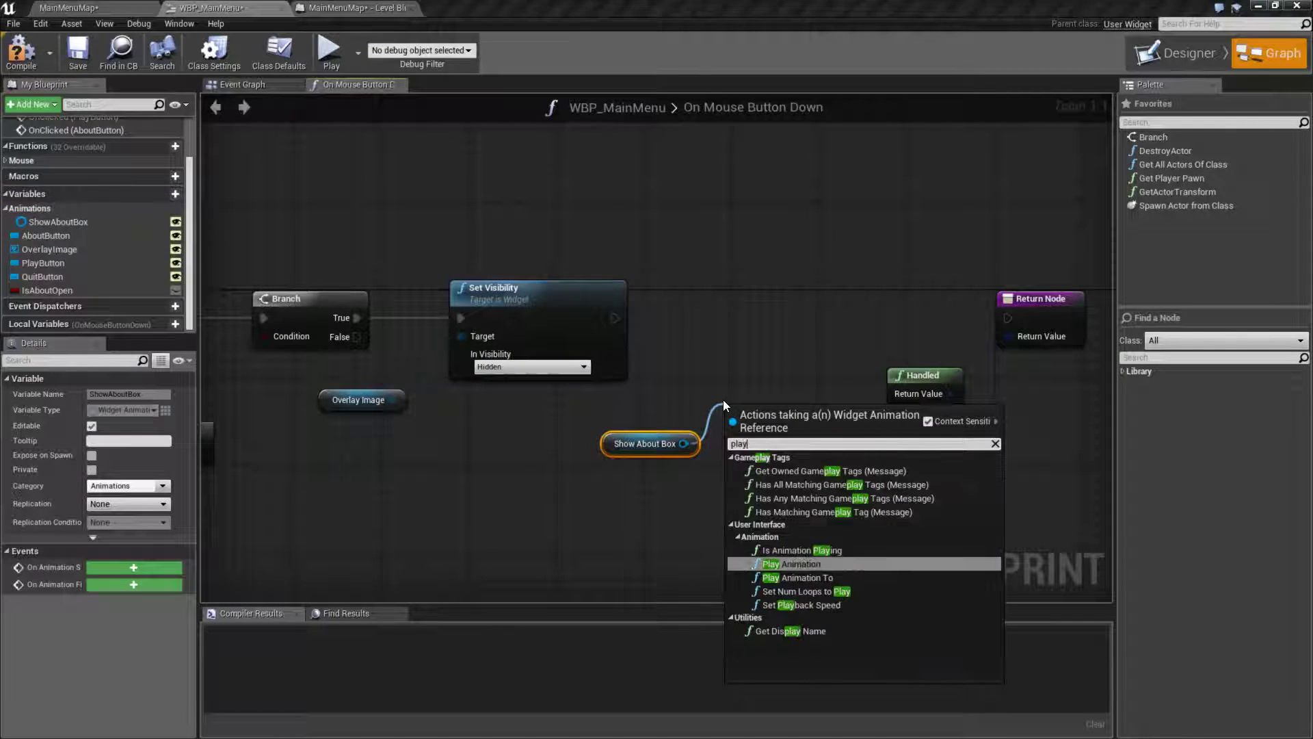
{"action": "left_click", "coordinate": [839, 569]}
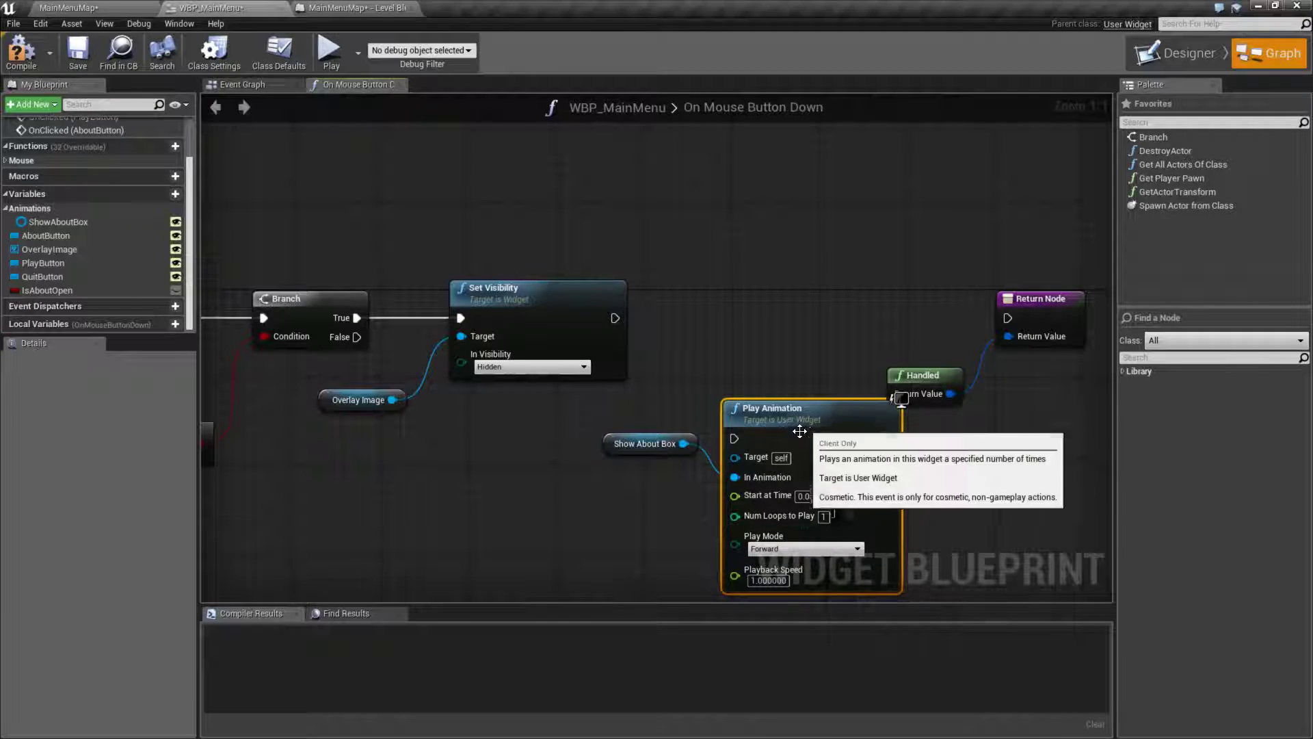
{"action": "left_click_drag", "start_coordinate": [805, 420], "coordinate": [805, 354]}
{"action": "right_click_drag", "start_coordinate": [934, 509], "coordinate": [771, 495]}
{"action": "left_click", "coordinate": [613, 474]}
{"action": "left_click", "coordinate": [598, 490]}
Connect Play Animation between Set Visibility and the Return Node, and align it with the execution line.
{"action": "left_click", "coordinate": [868, 308]}
{"action": "left_click_drag", "start_coordinate": [868, 308], "coordinate": [989, 308]}
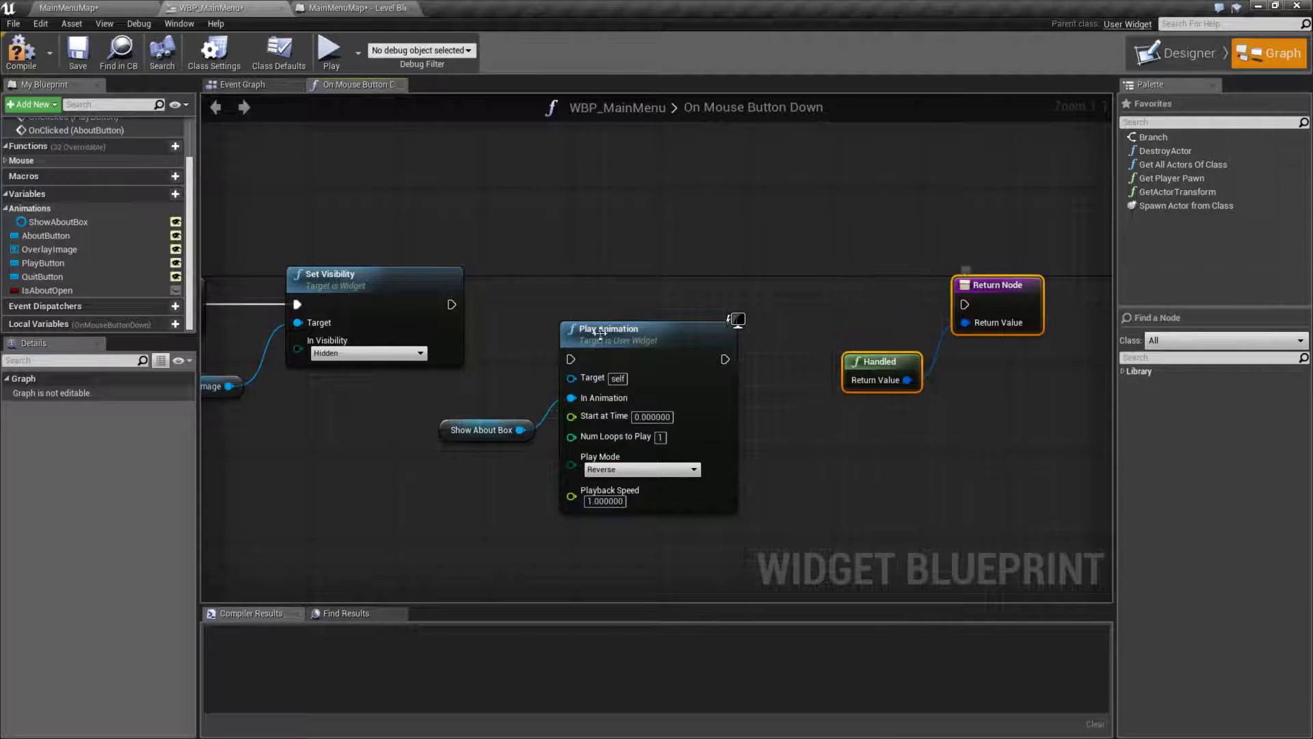
{"action": "left_click_drag", "start_coordinate": [611, 334], "coordinate": [644, 269]}
{"action": "left_click_drag", "start_coordinate": [446, 304], "coordinate": [608, 295]}
{"action": "left_click_drag", "start_coordinate": [659, 274], "coordinate": [661, 286]}
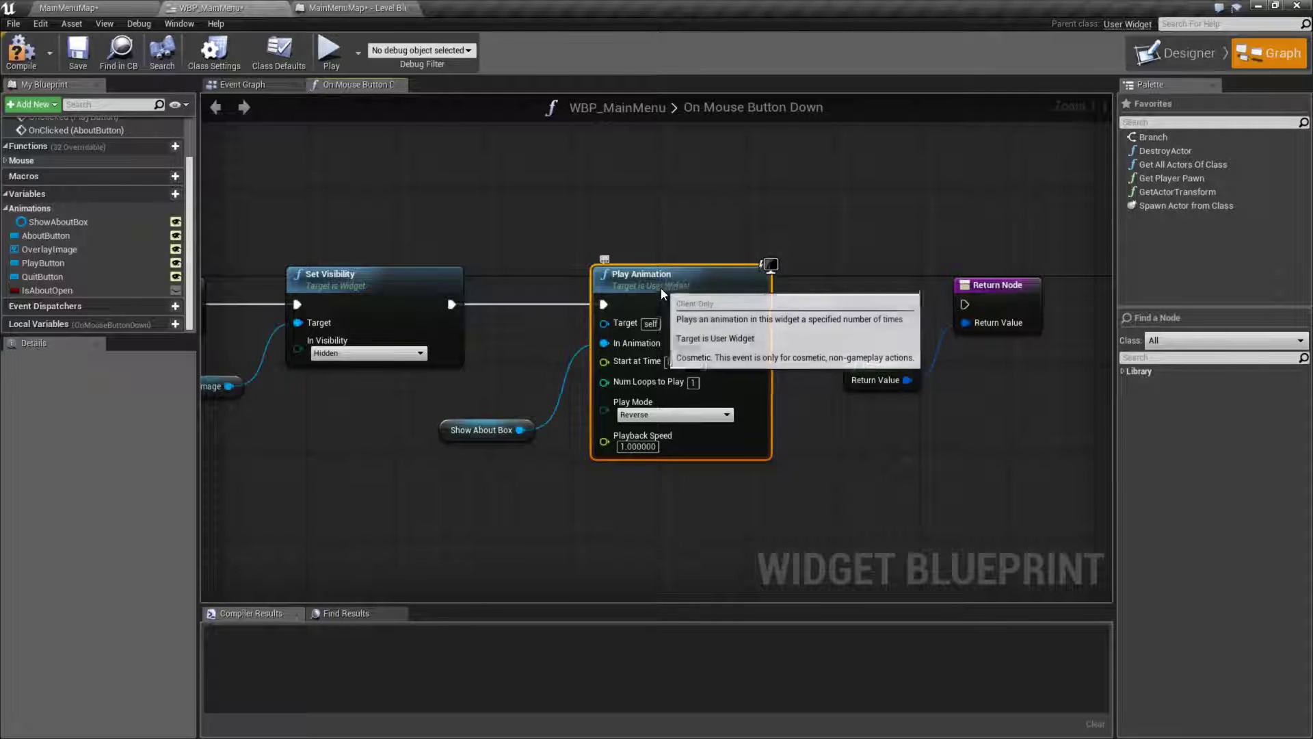
{"action": "right_click_drag", "start_coordinate": [815, 382], "coordinate": [720, 382]}
{"action": "left_click_drag", "start_coordinate": [663, 306], "coordinate": [868, 306]}
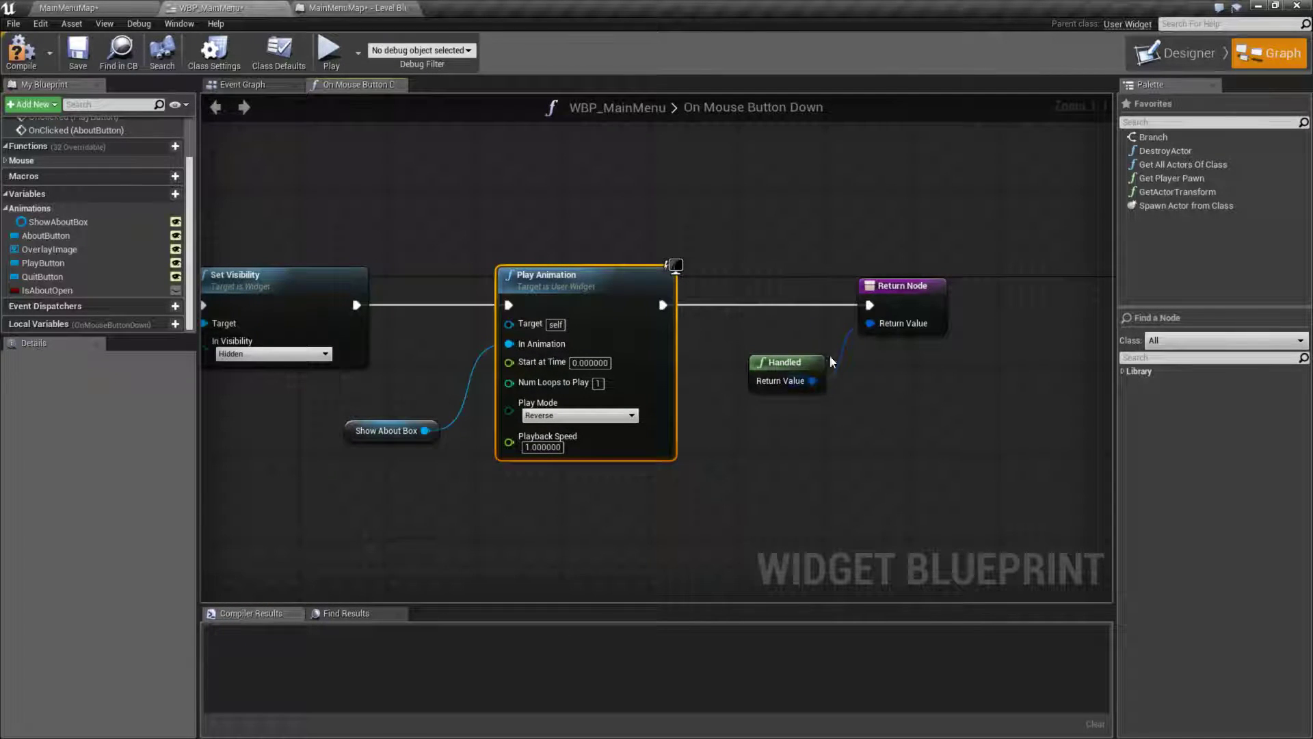
Place the Show About Box reference between Set Visibility and Play Animation, level with the In Animation input, and compile and save.
{"action": "right_click_drag", "start_coordinate": [552, 457], "coordinate": [655, 466]}
{"action": "left_click_drag", "start_coordinate": [502, 391], "coordinate": [657, 499]}
{"action": "left_click_drag", "start_coordinate": [675, 298], "coordinate": [742, 300]}
{"action": "left_click", "coordinate": [604, 402]}
{"action": "left_click_drag", "start_coordinate": [576, 431], "coordinate": [564, 344]}
{"action": "left_click_drag", "start_coordinate": [742, 286], "coordinate": [697, 285]}
{"action": "right_click_drag", "start_coordinate": [439, 540], "coordinate": [777, 500]}
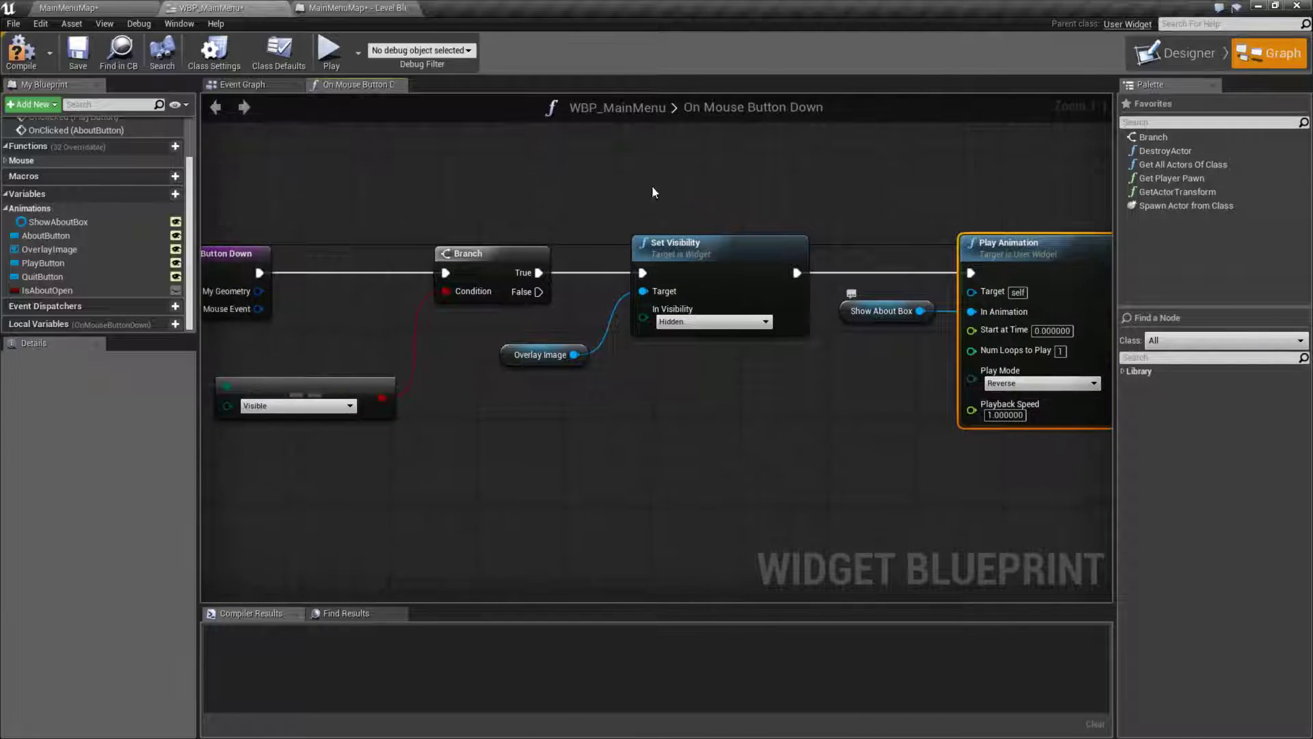
{"action": "left_click", "coordinate": [65, 56]}
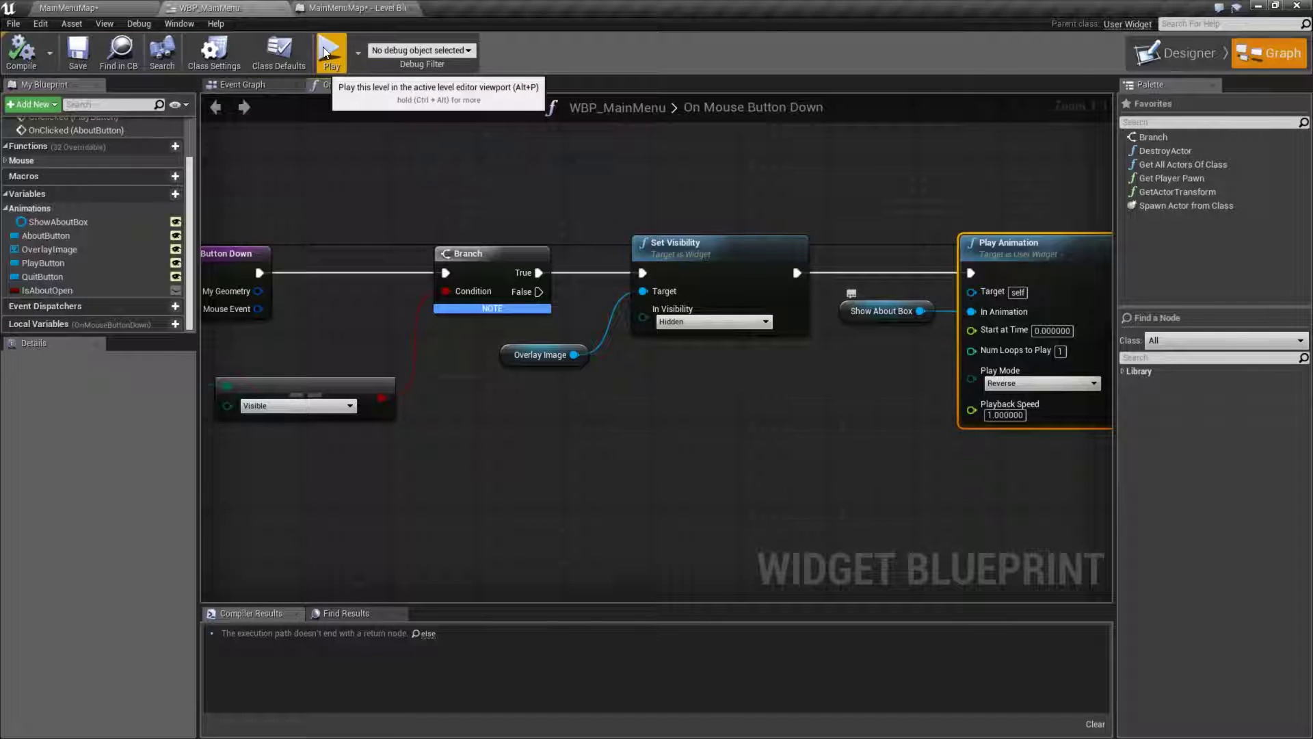
Insert an unchecked SET IsAboutOpen node between Play Animation and the Return Node, tidy the spacing, and save the blueprint.
{"action": "left_click", "coordinate": [47, 290]}
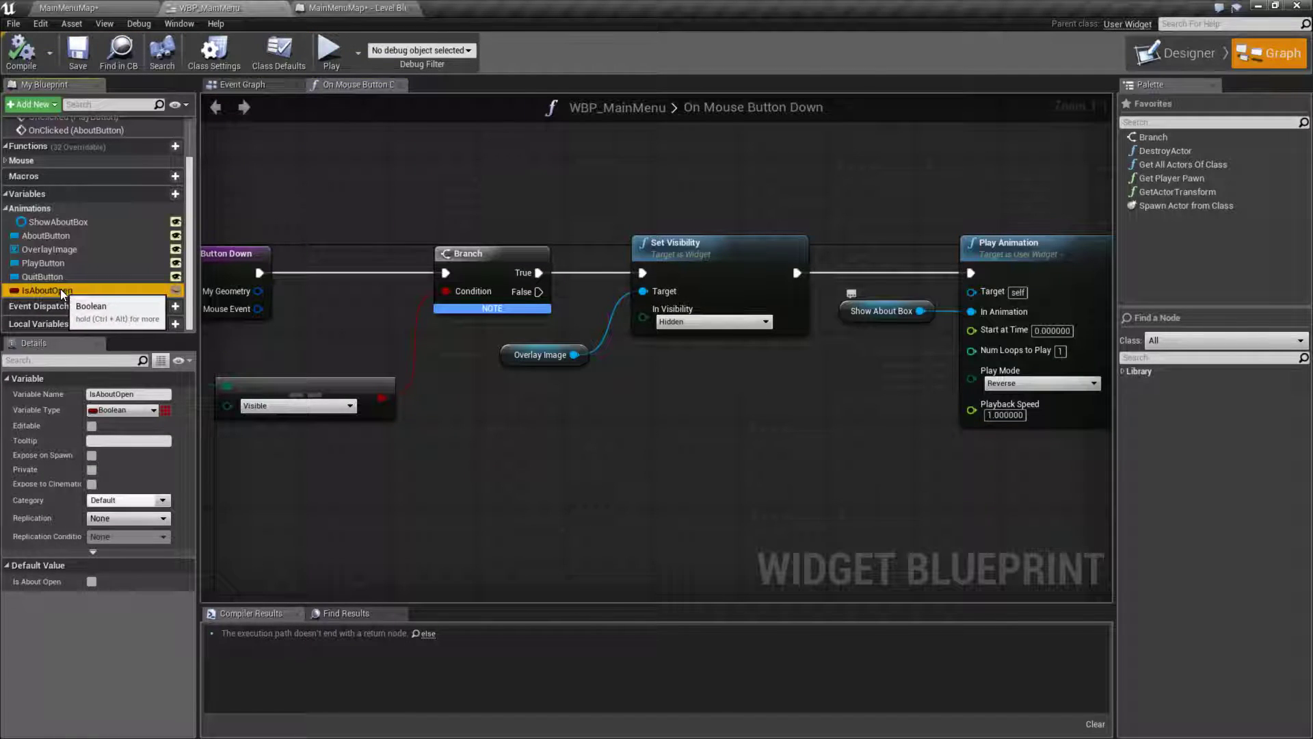
{"action": "right_click_drag", "start_coordinate": [998, 470], "coordinate": [493, 462]}
{"action": "left_click_drag", "start_coordinate": [670, 234], "coordinate": [891, 438]}
{"action": "right_click_drag", "start_coordinate": [891, 438], "coordinate": [718, 437]}
{"action": "left_click_drag", "start_coordinate": [671, 264], "coordinate": [866, 264]}
{"action": "right_click_drag", "start_coordinate": [865, 261], "coordinate": [974, 260]}
{"action": "left_click_drag", "start_coordinate": [46, 290], "coordinate": [665, 241]}
{"action": "left_click", "coordinate": [688, 271]}
{"action": "left_click_drag", "start_coordinate": [555, 262], "coordinate": [910, 325]}
{"action": "left_click_drag", "start_coordinate": [961, 253], "coordinate": [895, 253]}
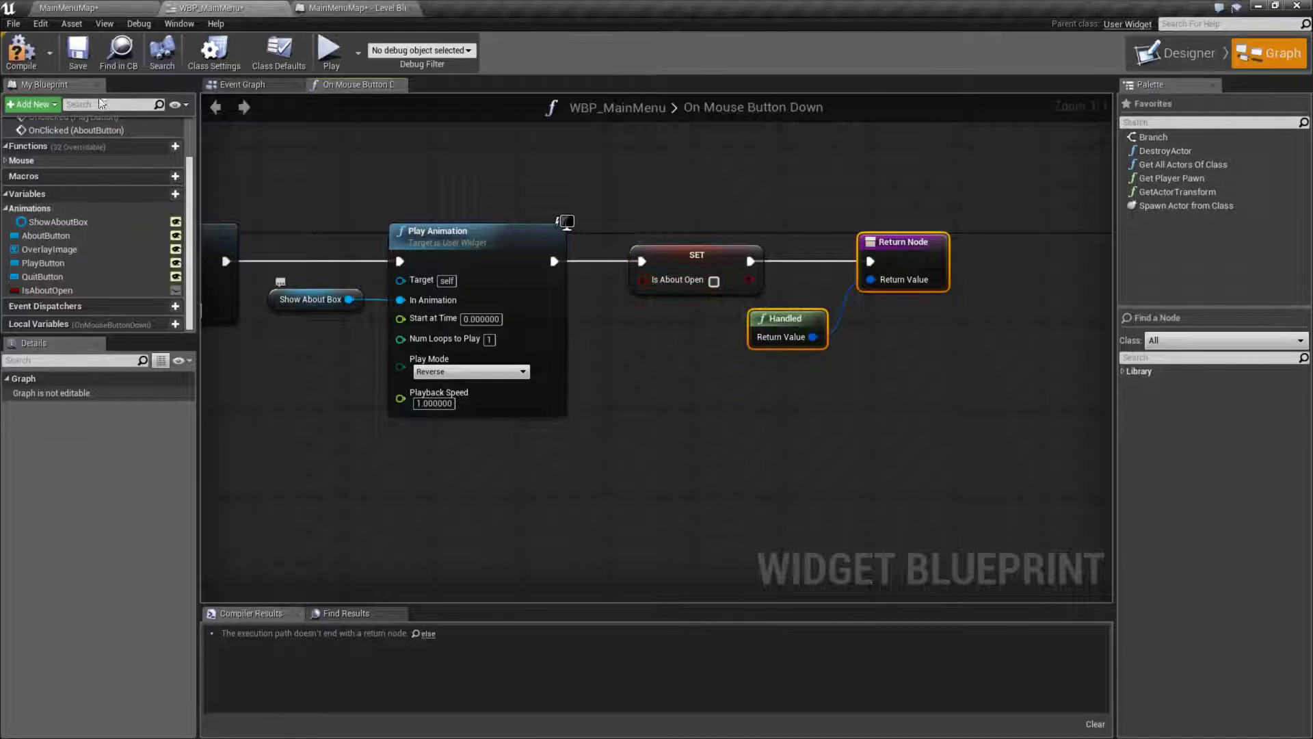
{"action": "left_click", "coordinate": [77, 51]}
Test opening the about box and closing it with clicks outside the buttons in the standalone game preview.
{"action": "left_click", "coordinate": [332, 45]}
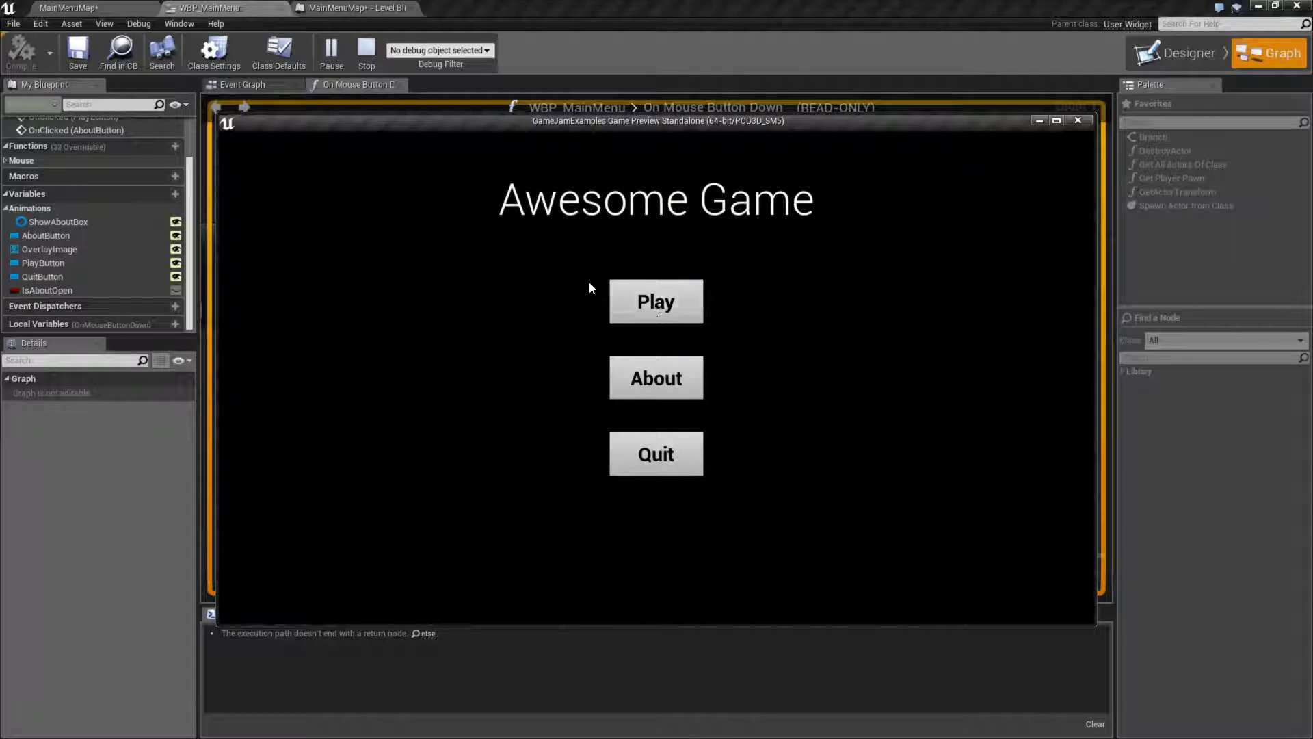
{"action": "left_click", "coordinate": [655, 377]}
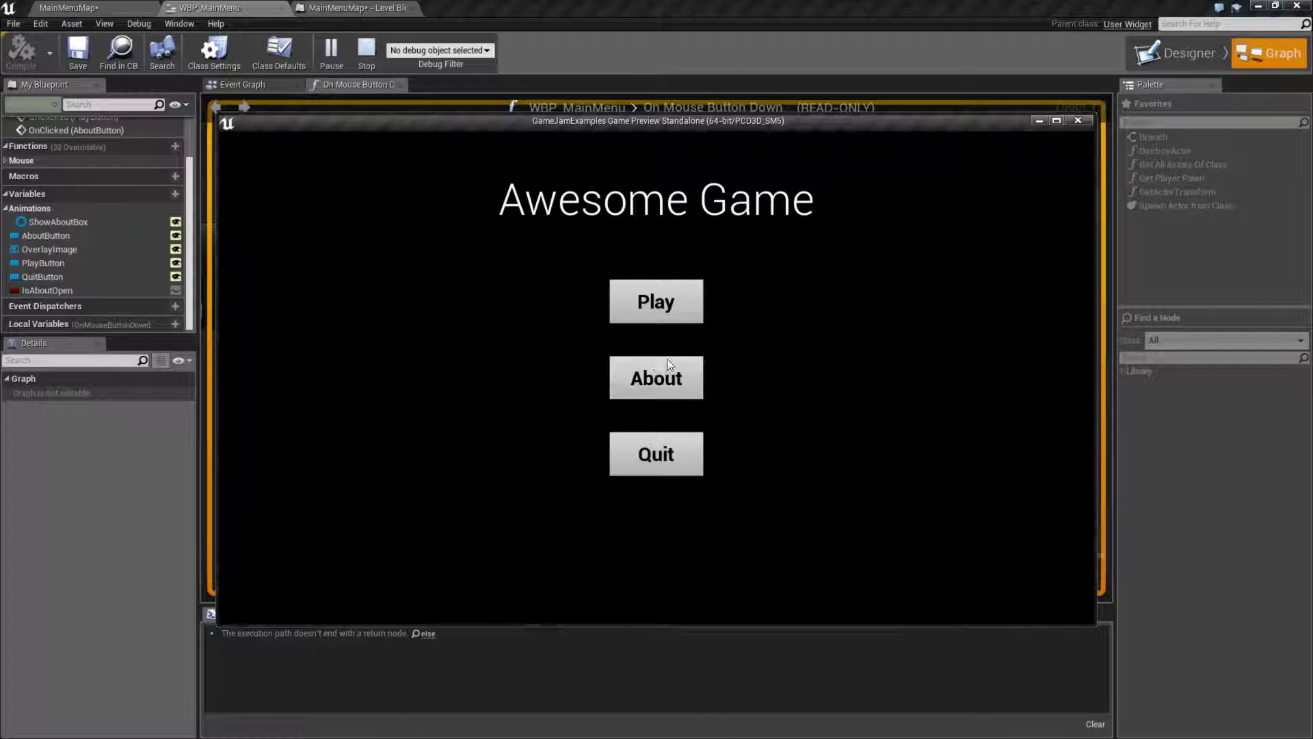
{"action": "left_click", "coordinate": [662, 423]}
{"action": "left_click", "coordinate": [754, 387]}
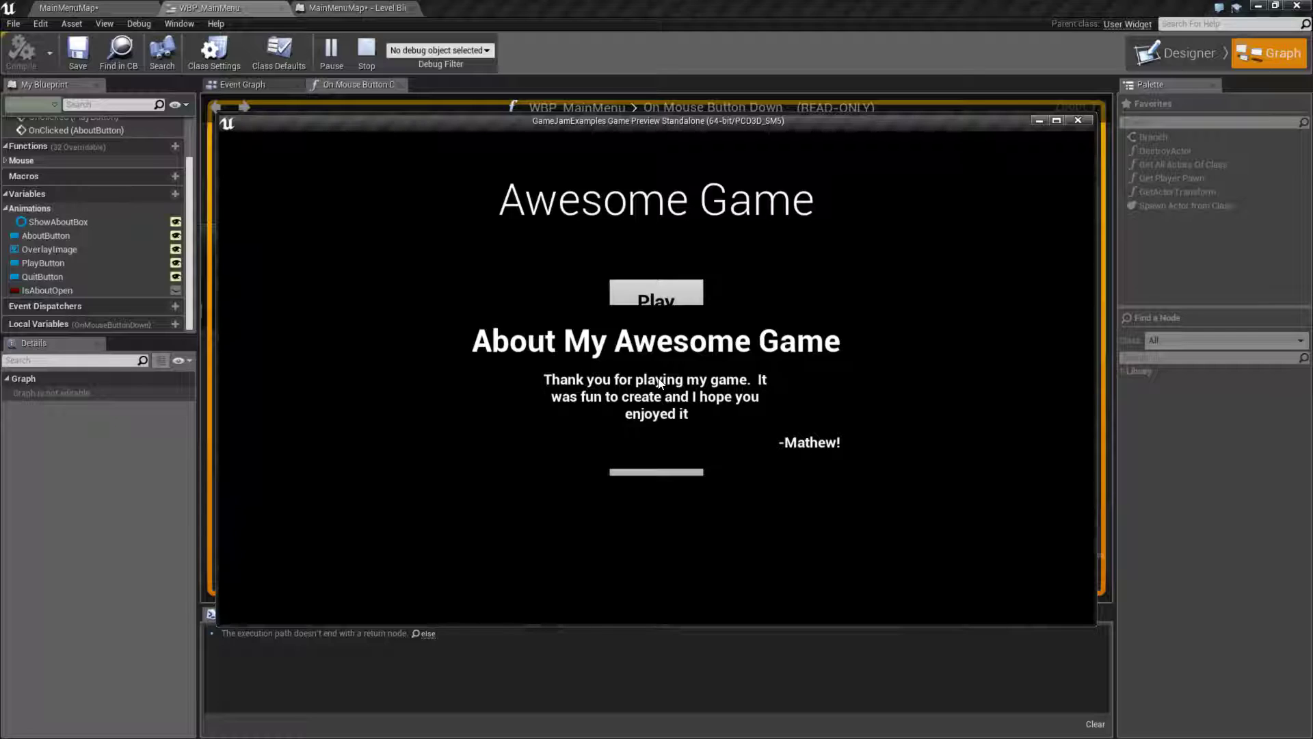
{"action": "left_click", "coordinate": [576, 393]}
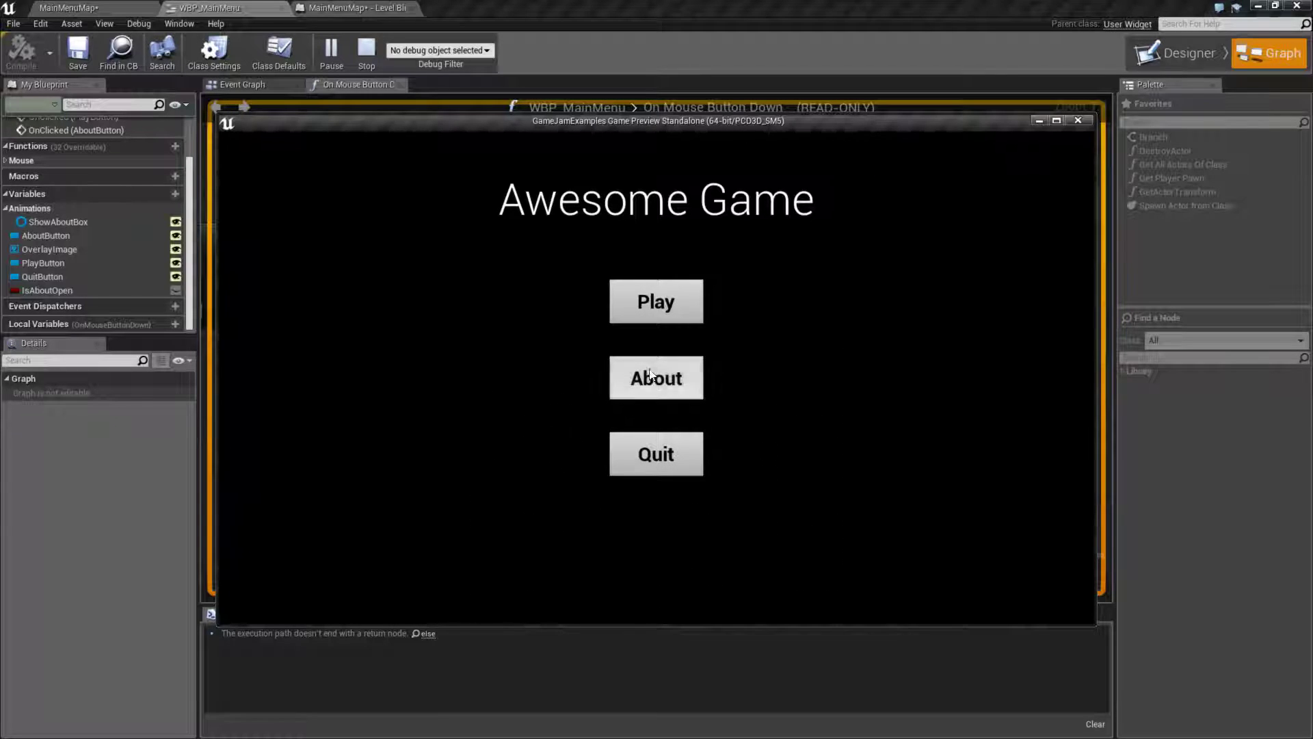
{"action": "left_click", "coordinate": [674, 358]}
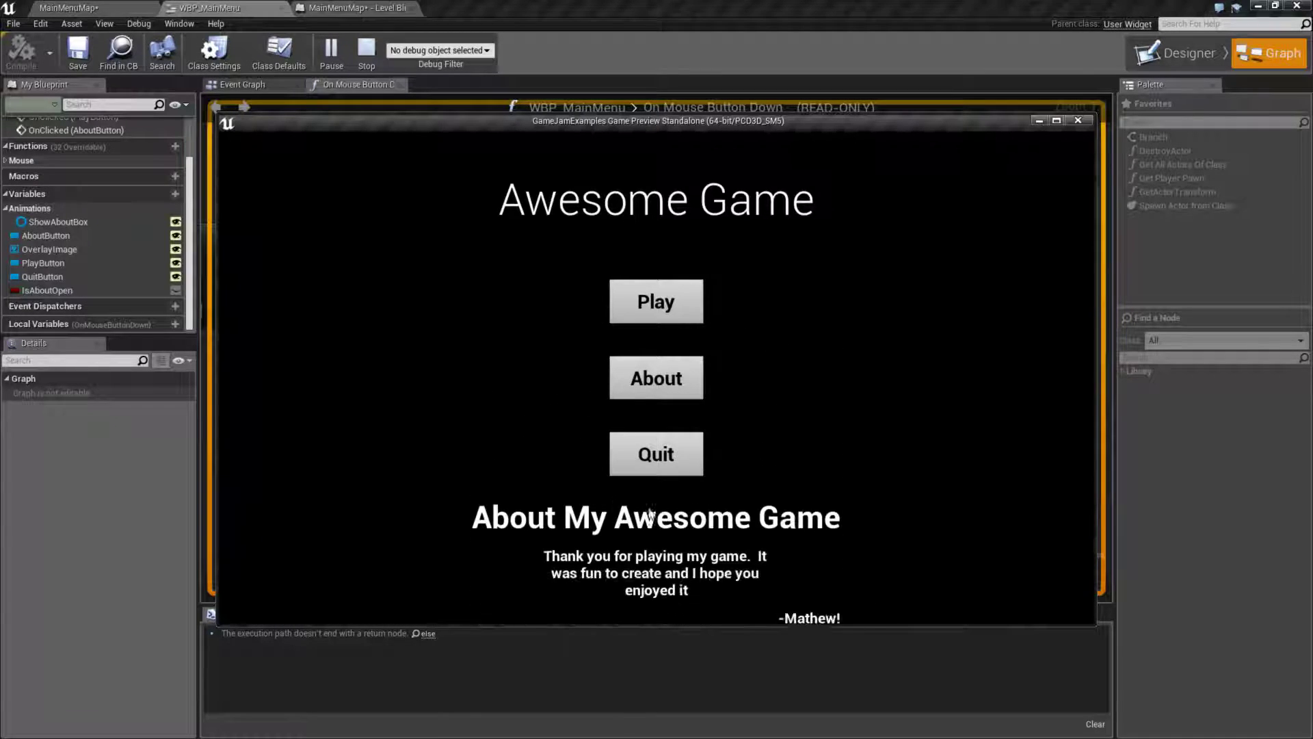
{"action": "left_click", "coordinate": [320, 229]}
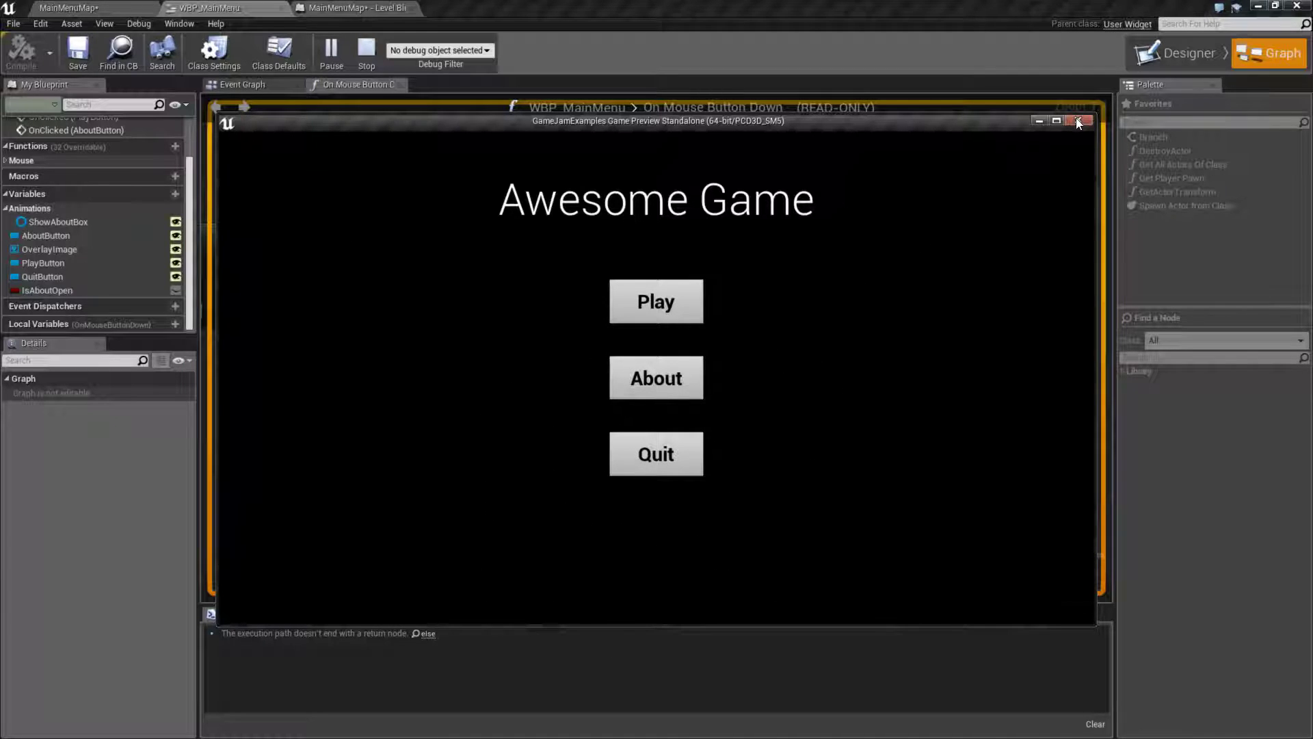